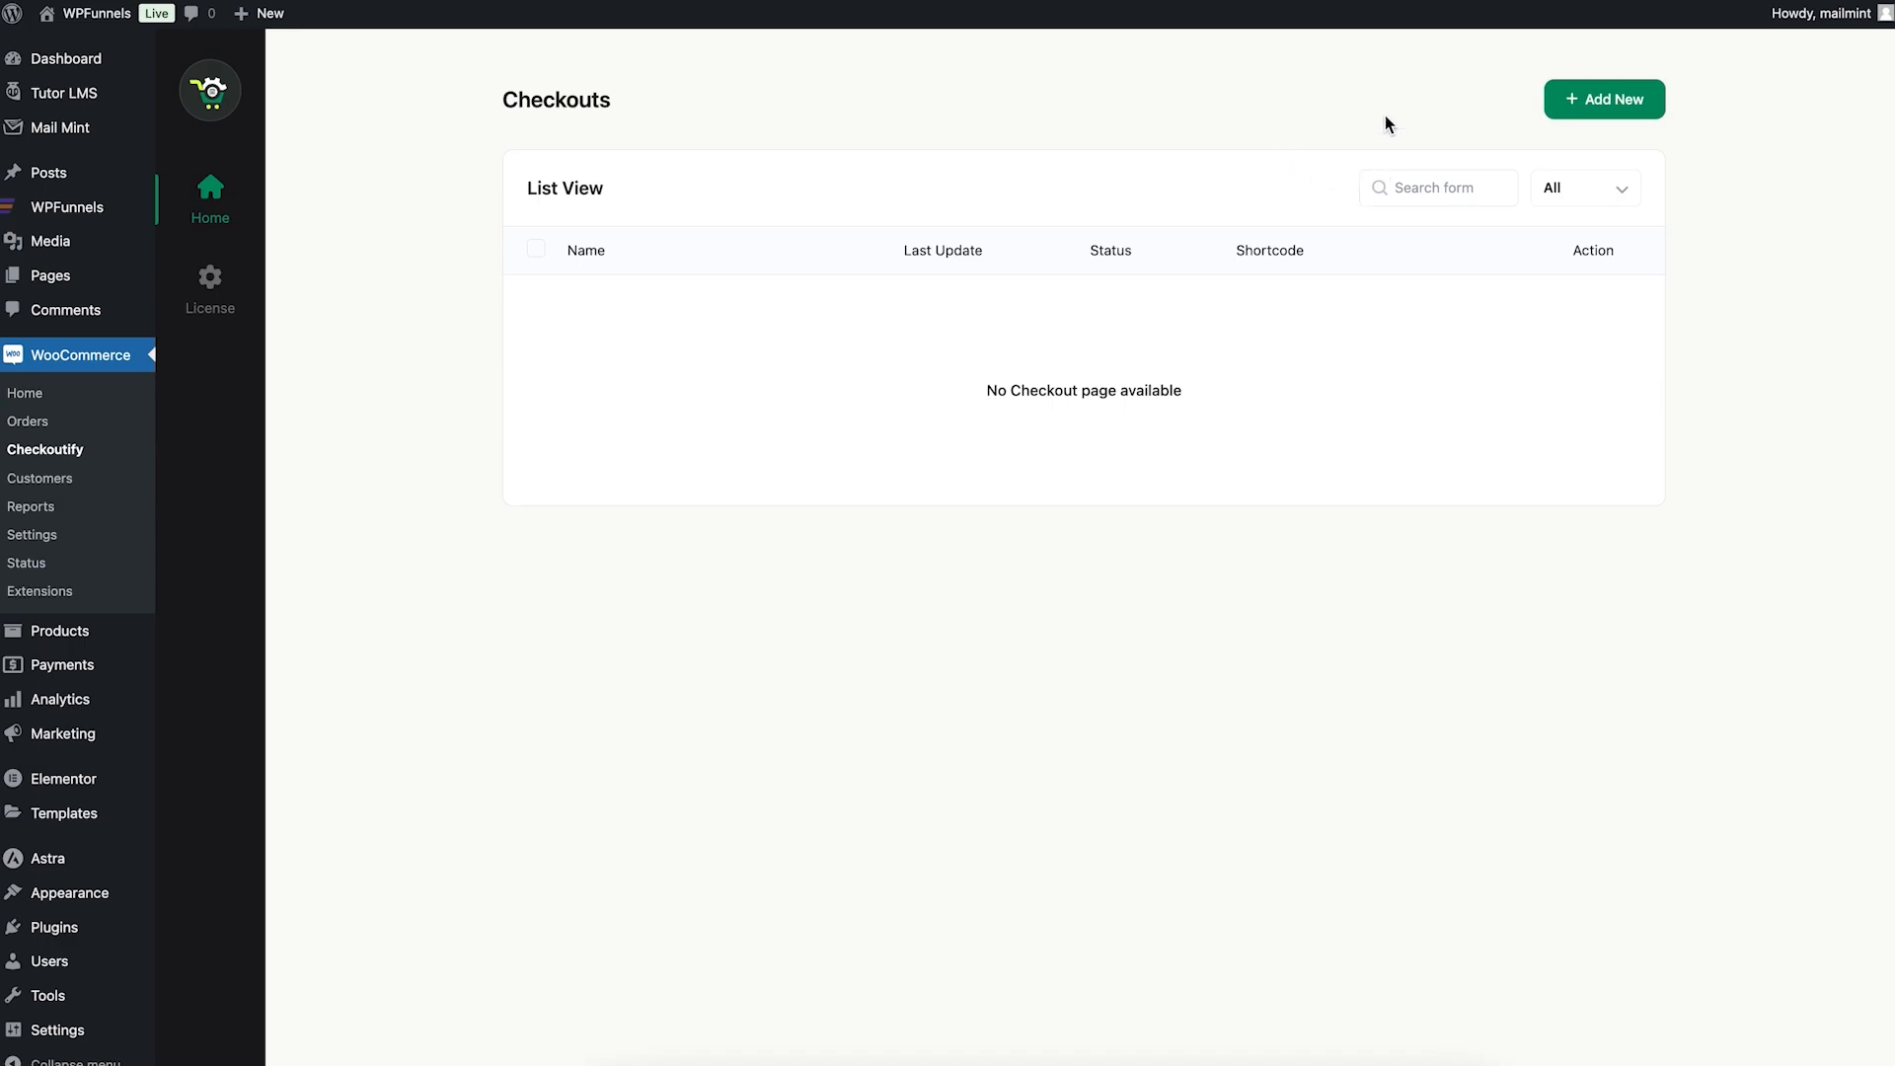
Step: Create a new checkout from scratch and name it "Course form"
click(1580, 104)
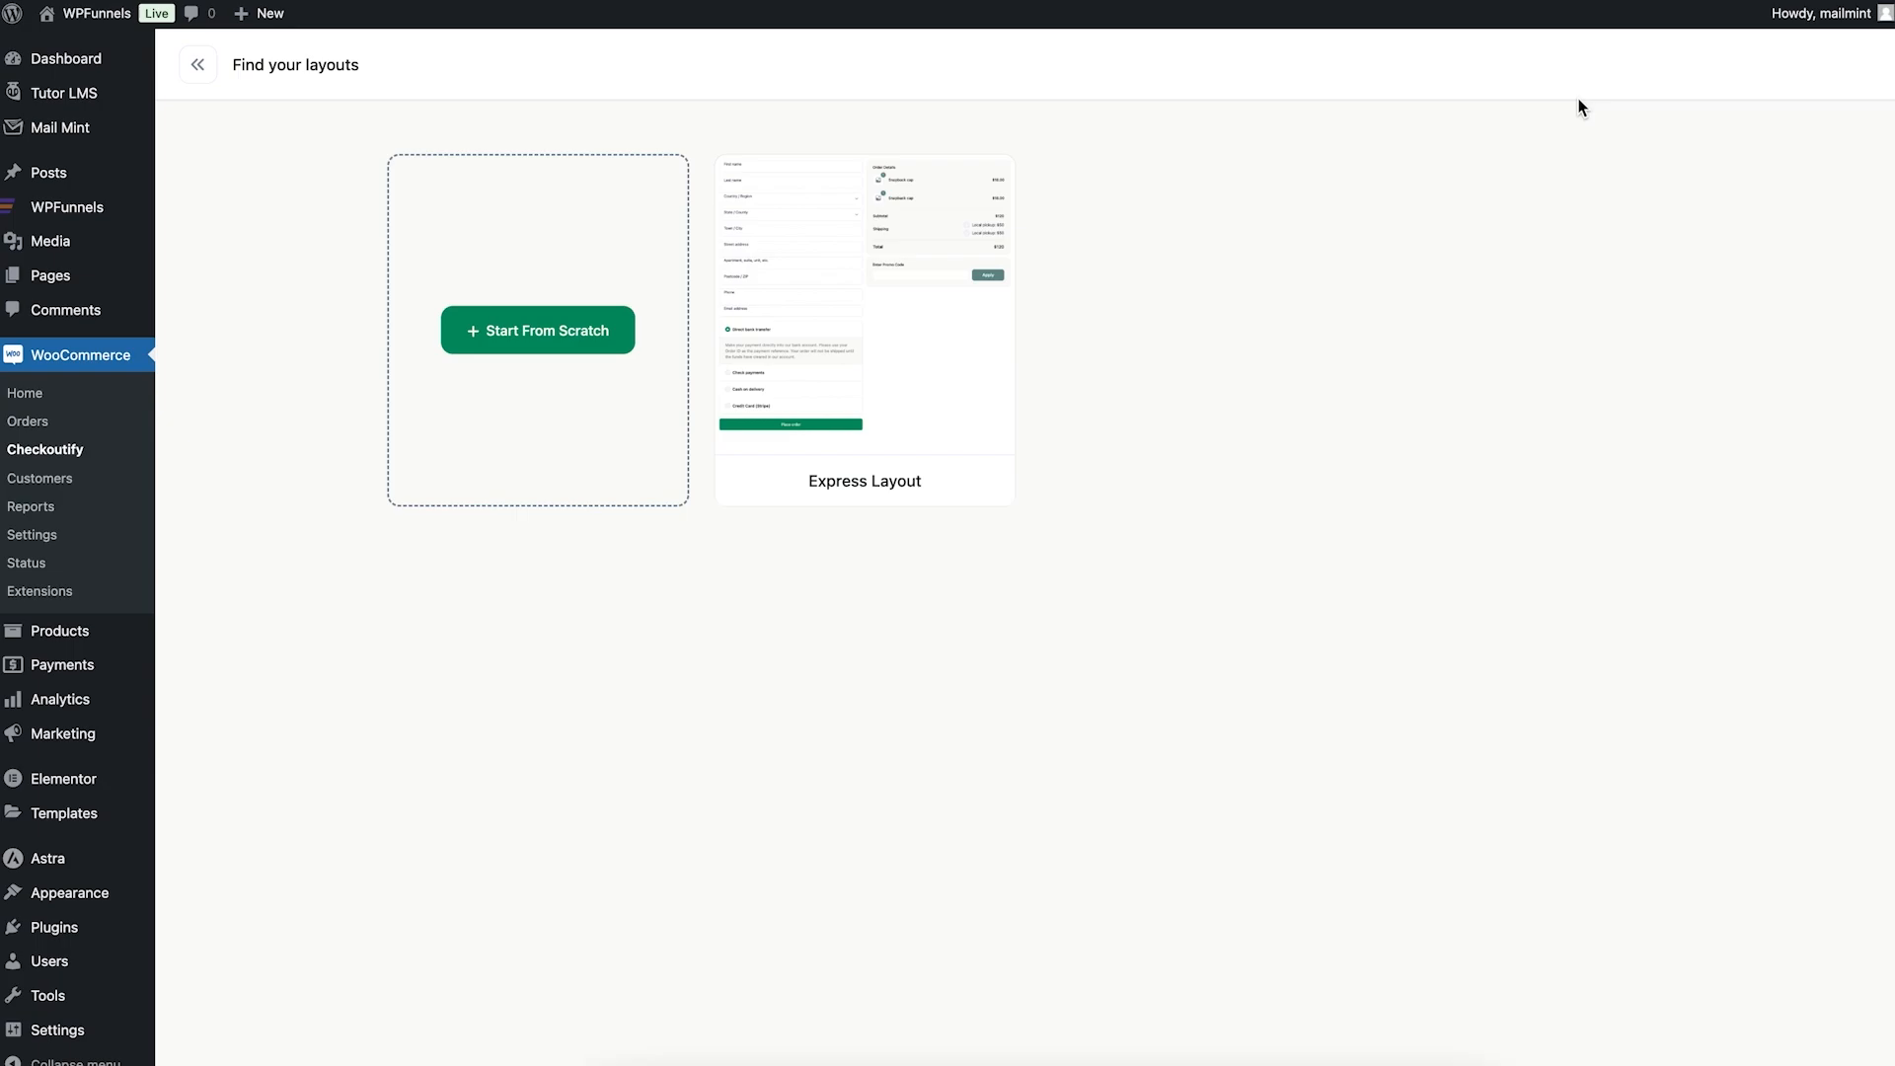
click(544, 335)
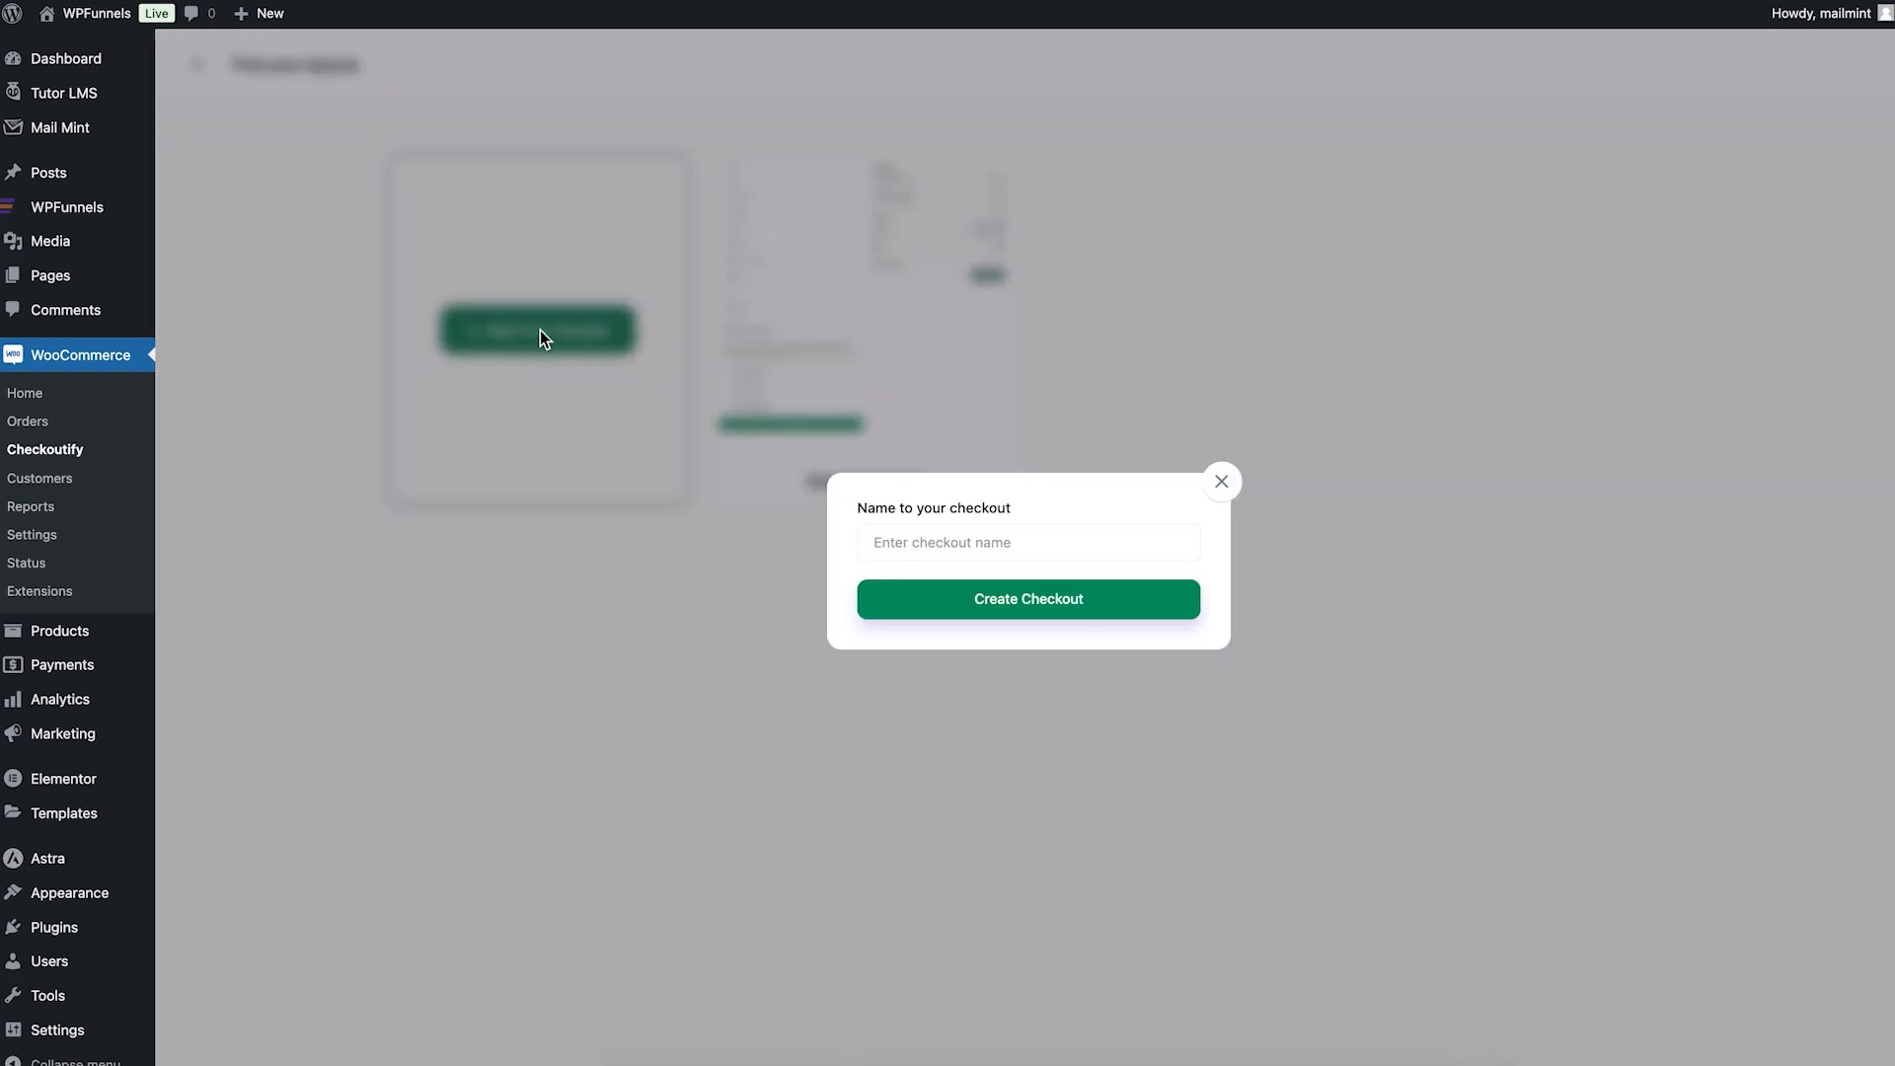
click(959, 543)
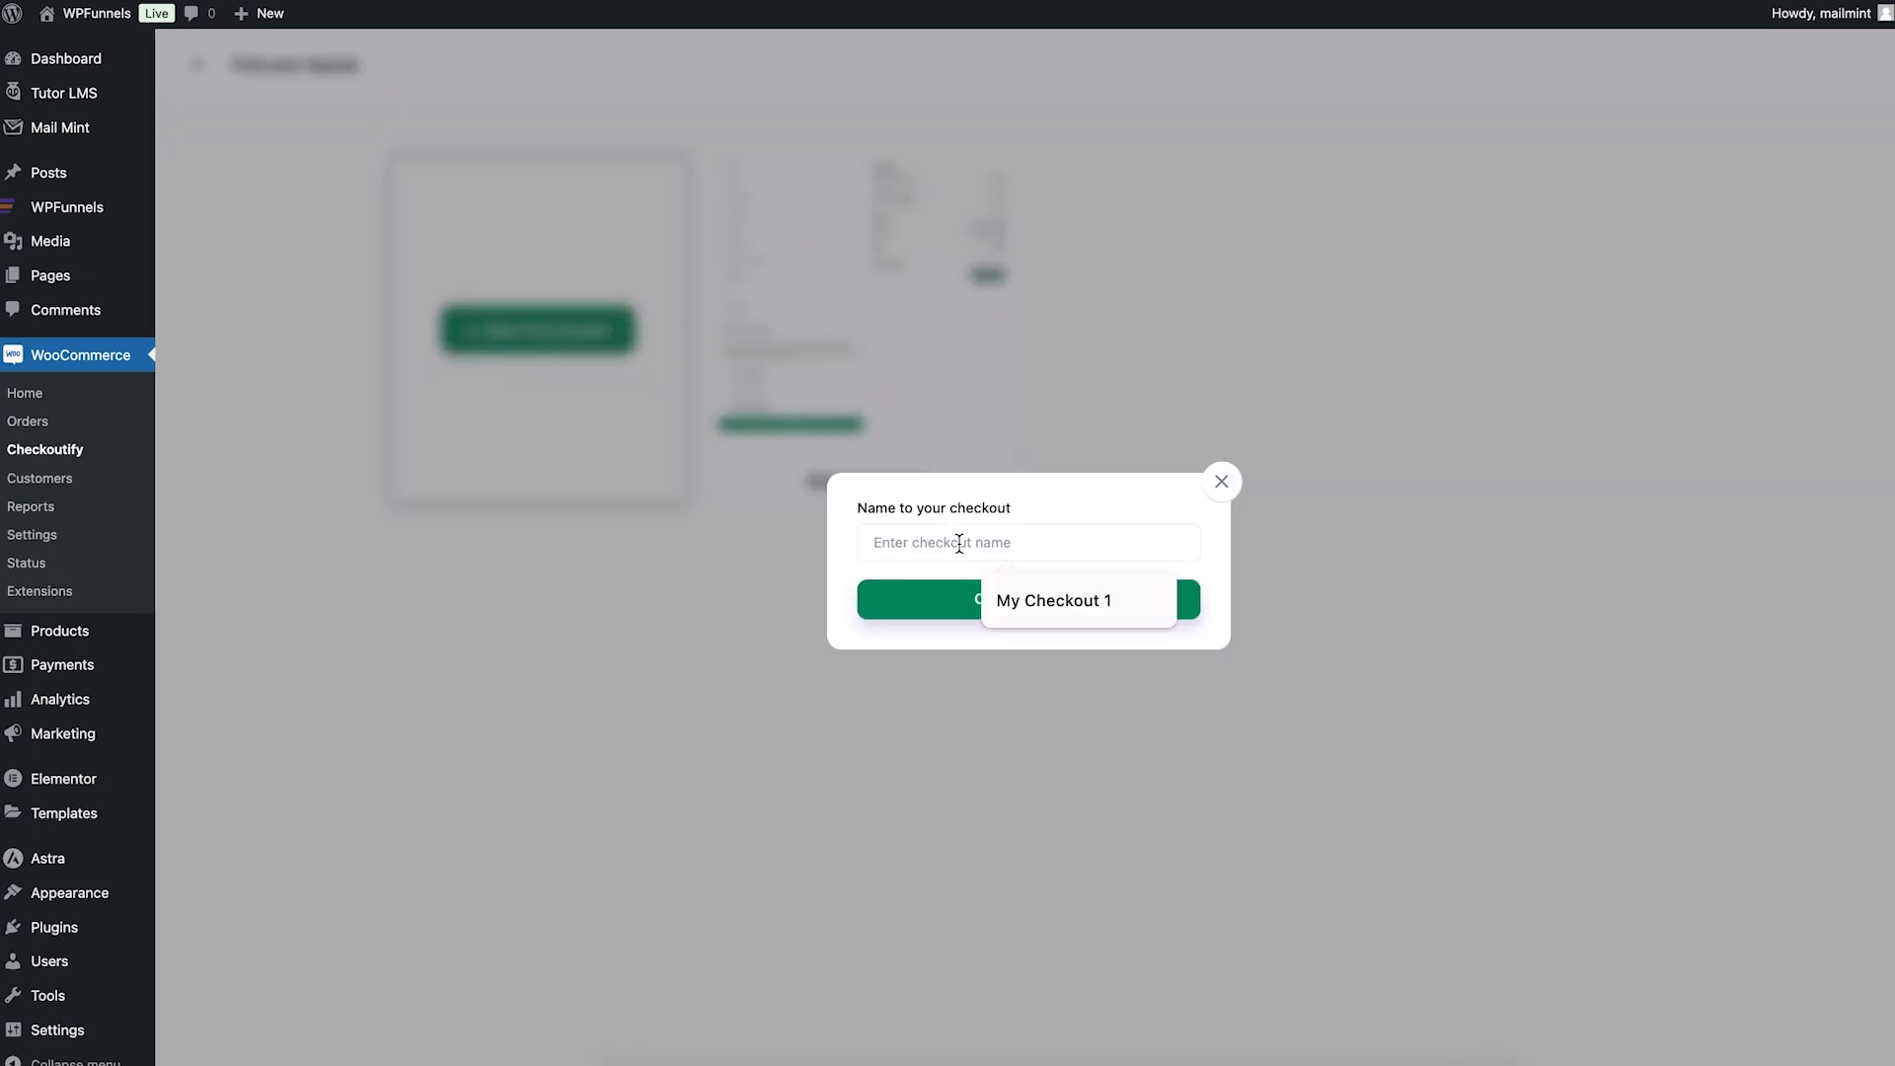
text(Course )
text(for)
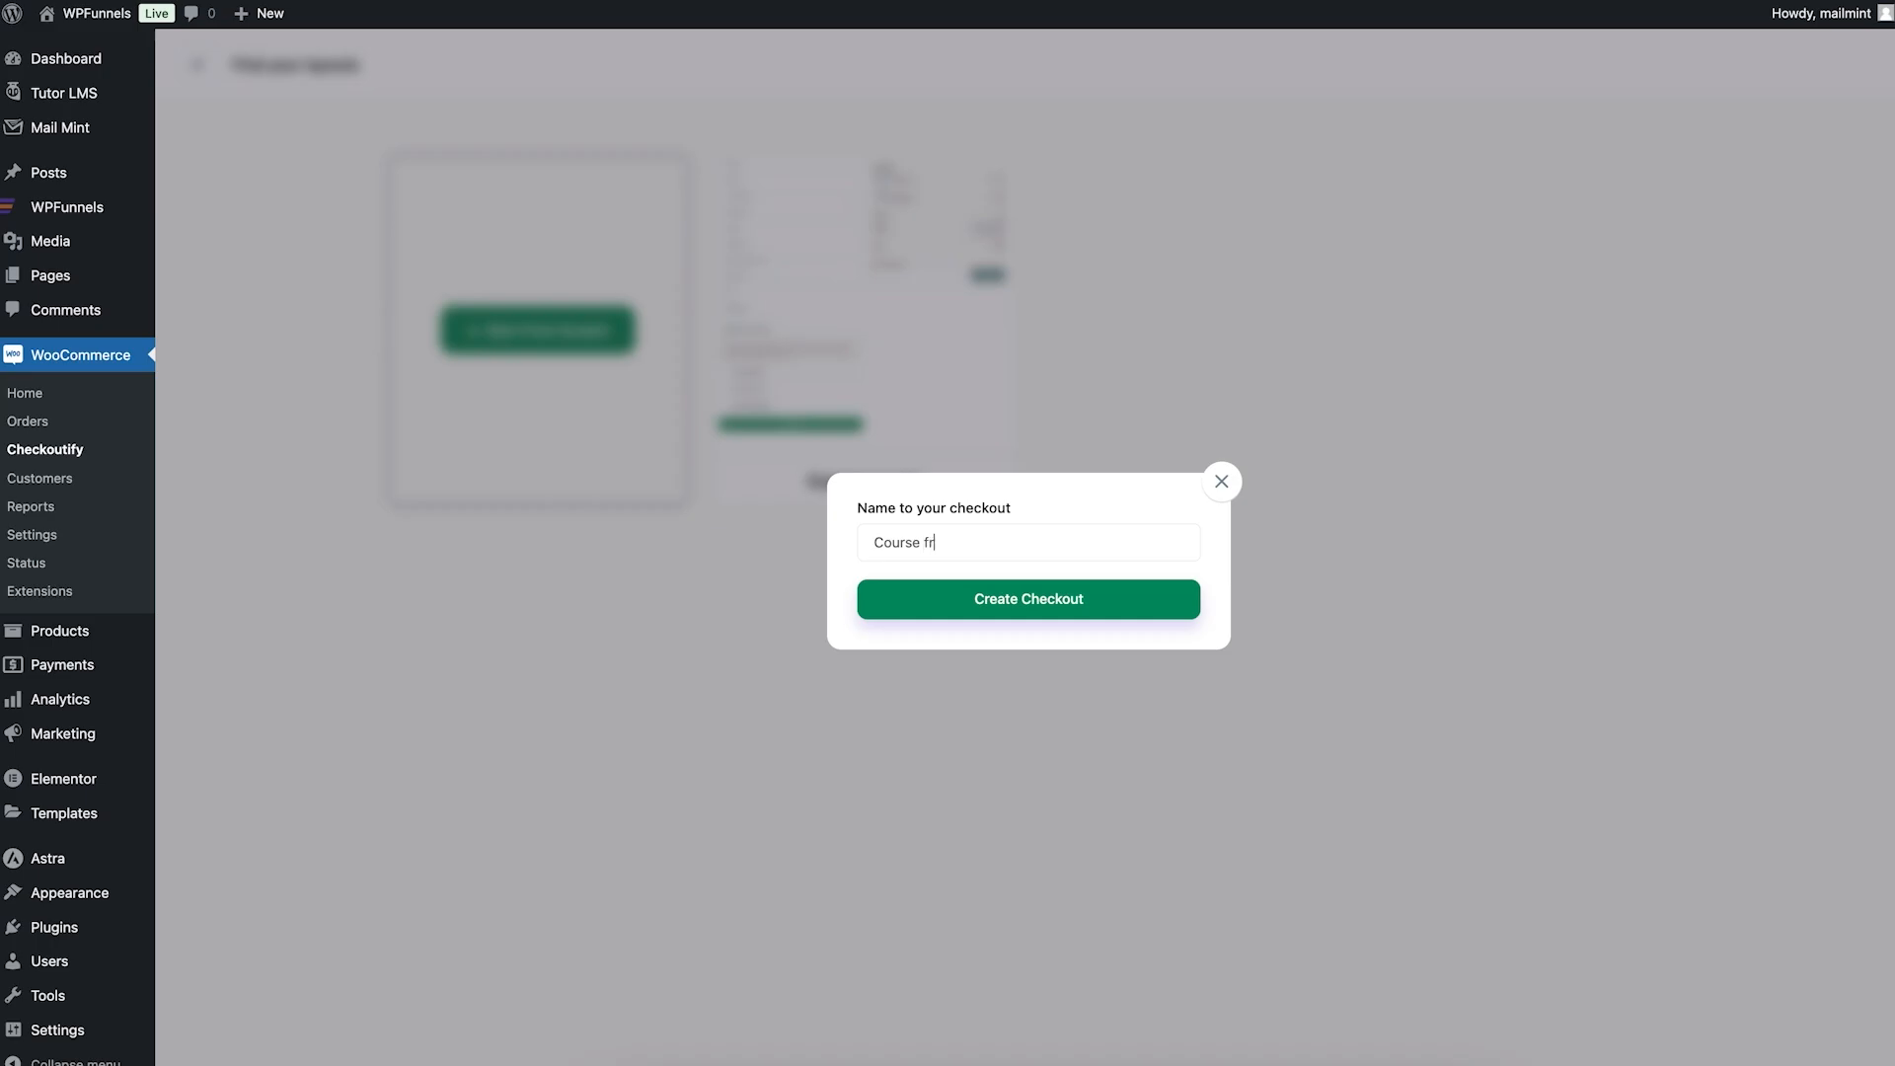
key(BackSpace)
text(orm)
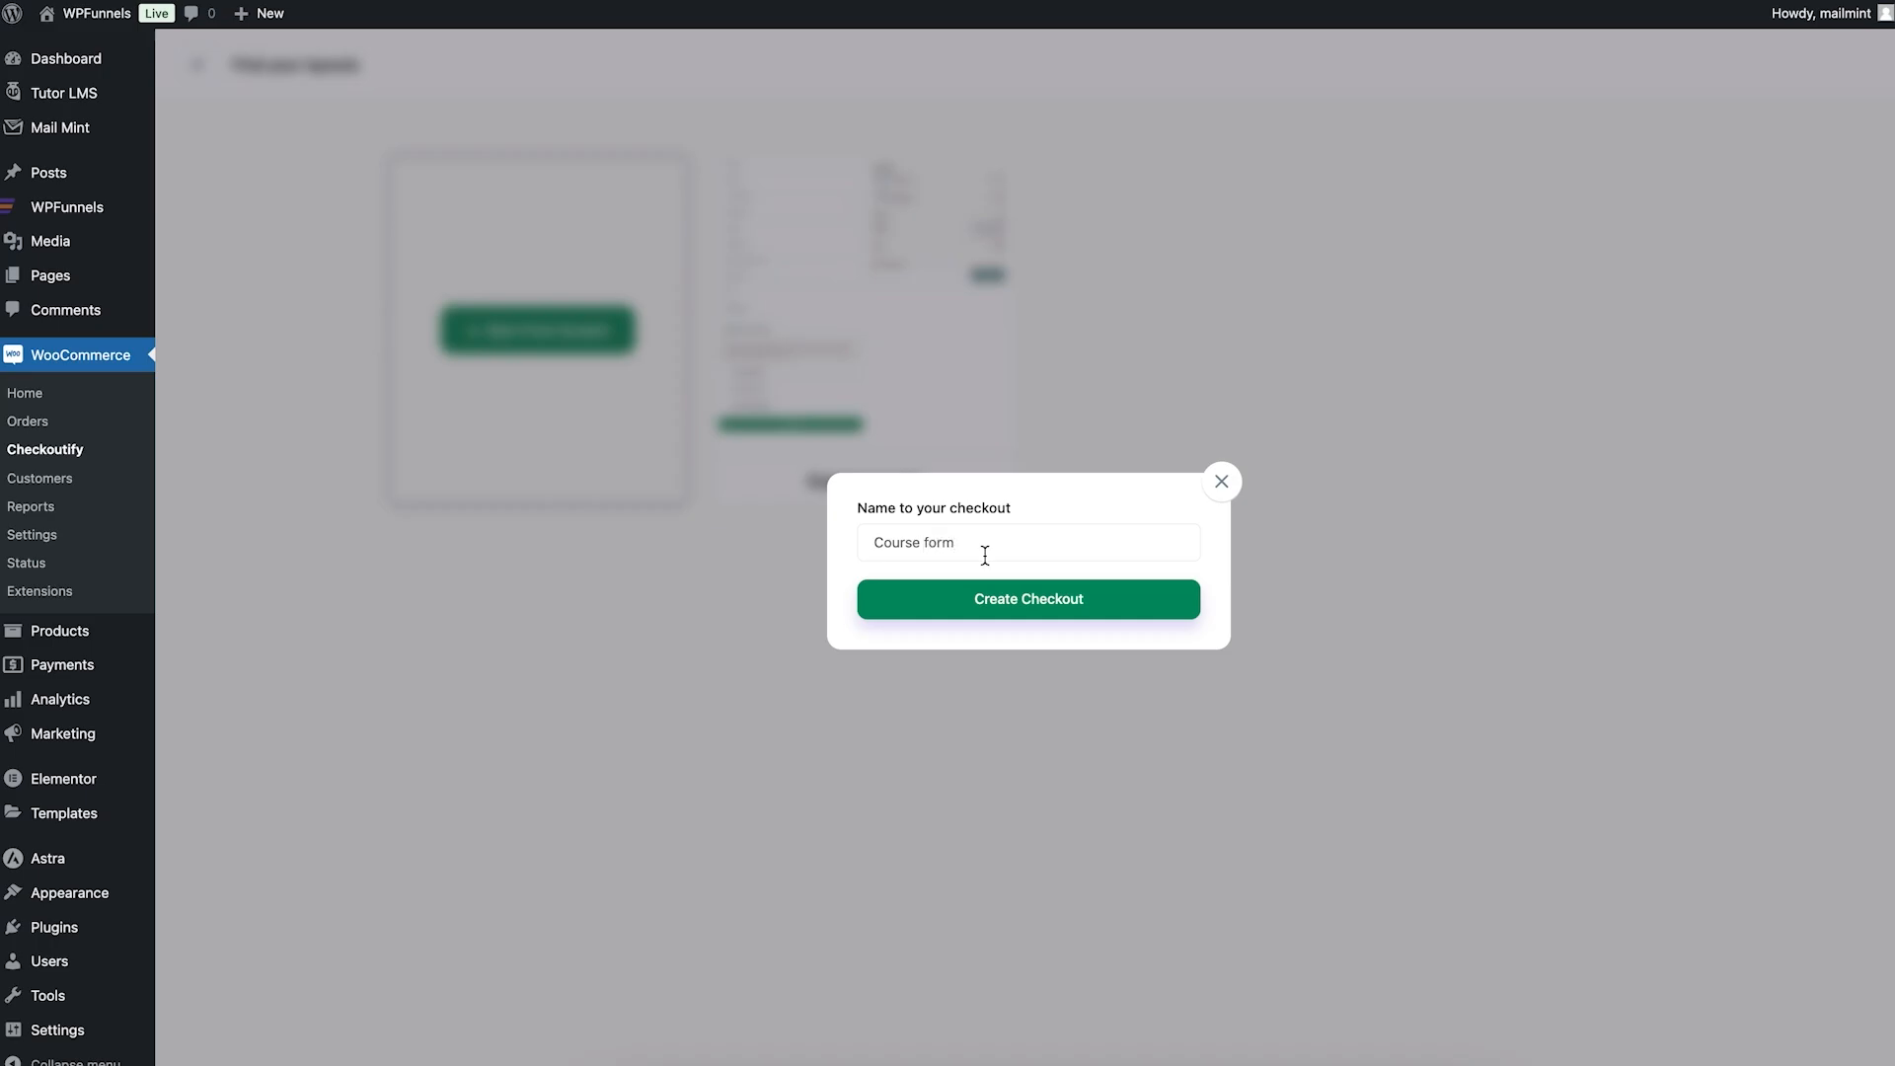
click(1018, 599)
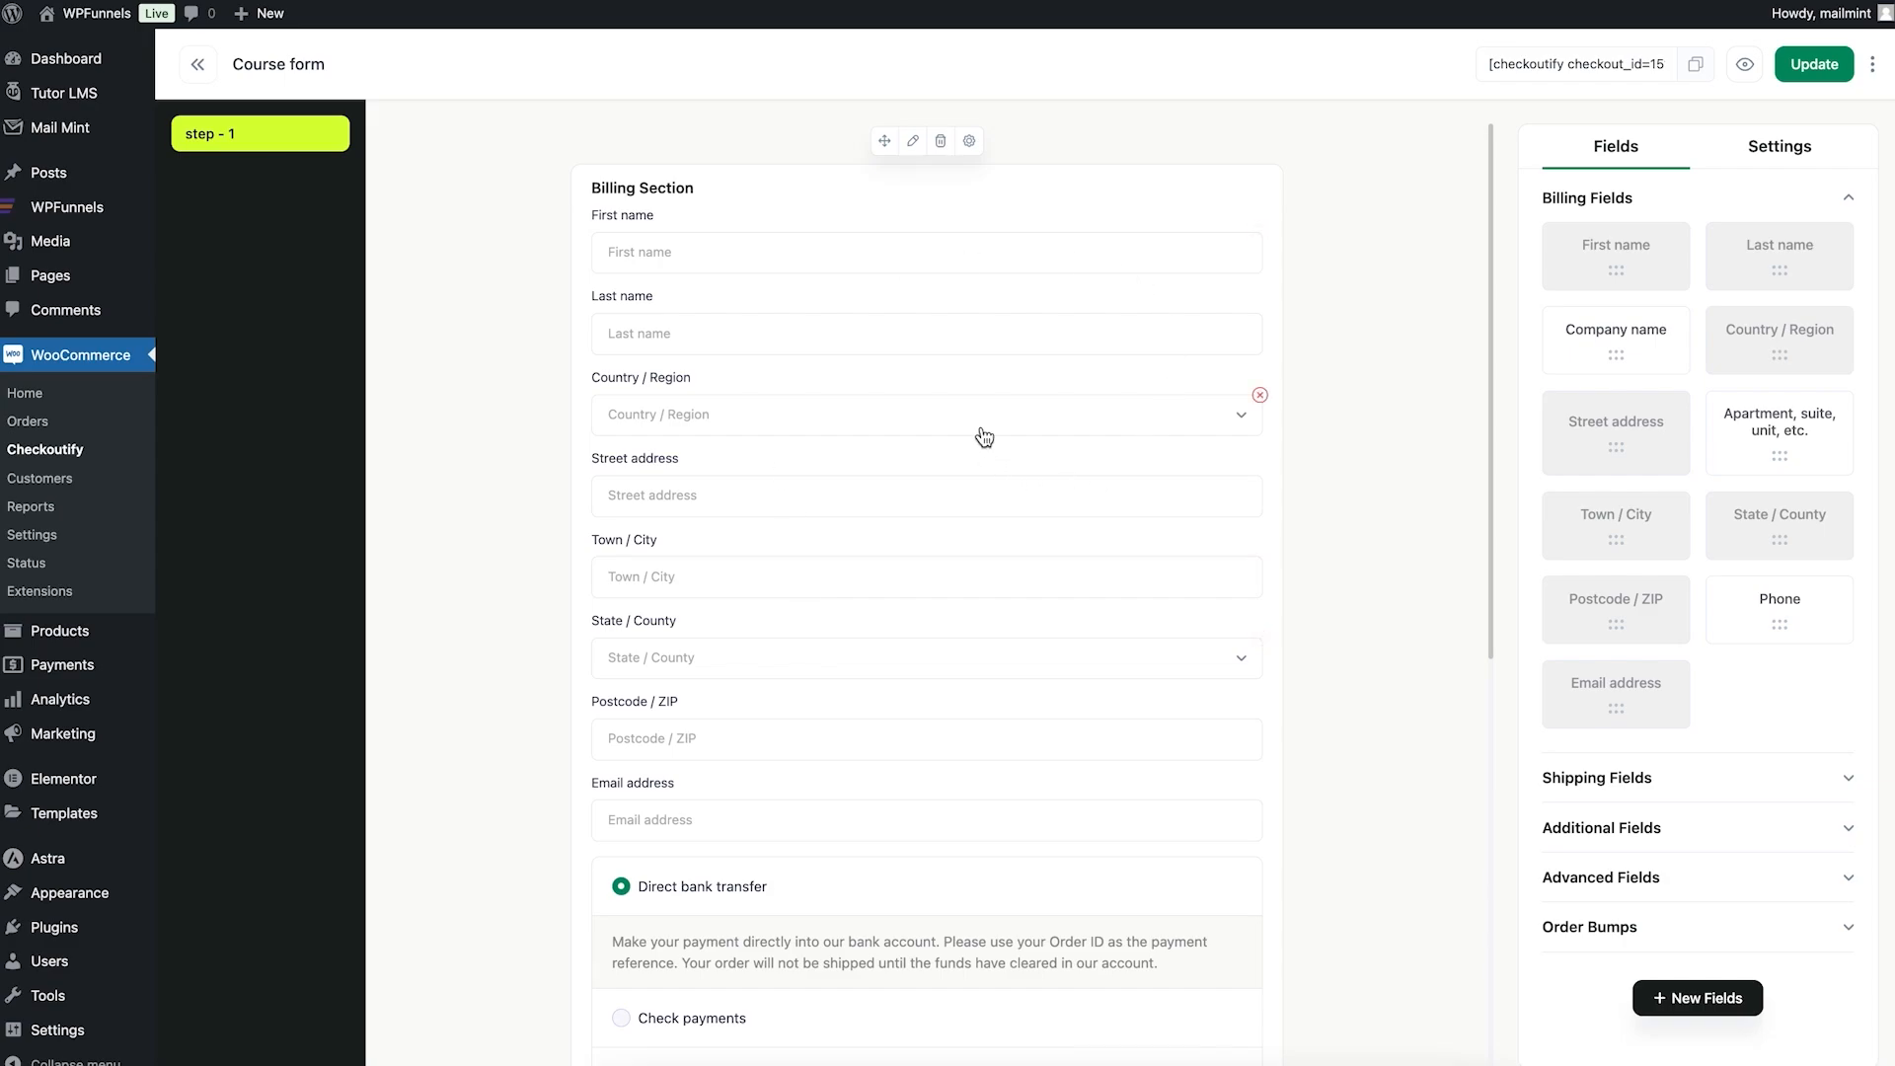
Step: Look over the default Course form from the billing fields down to the payment methods and order details
scroll(1064, 387, down, 7)
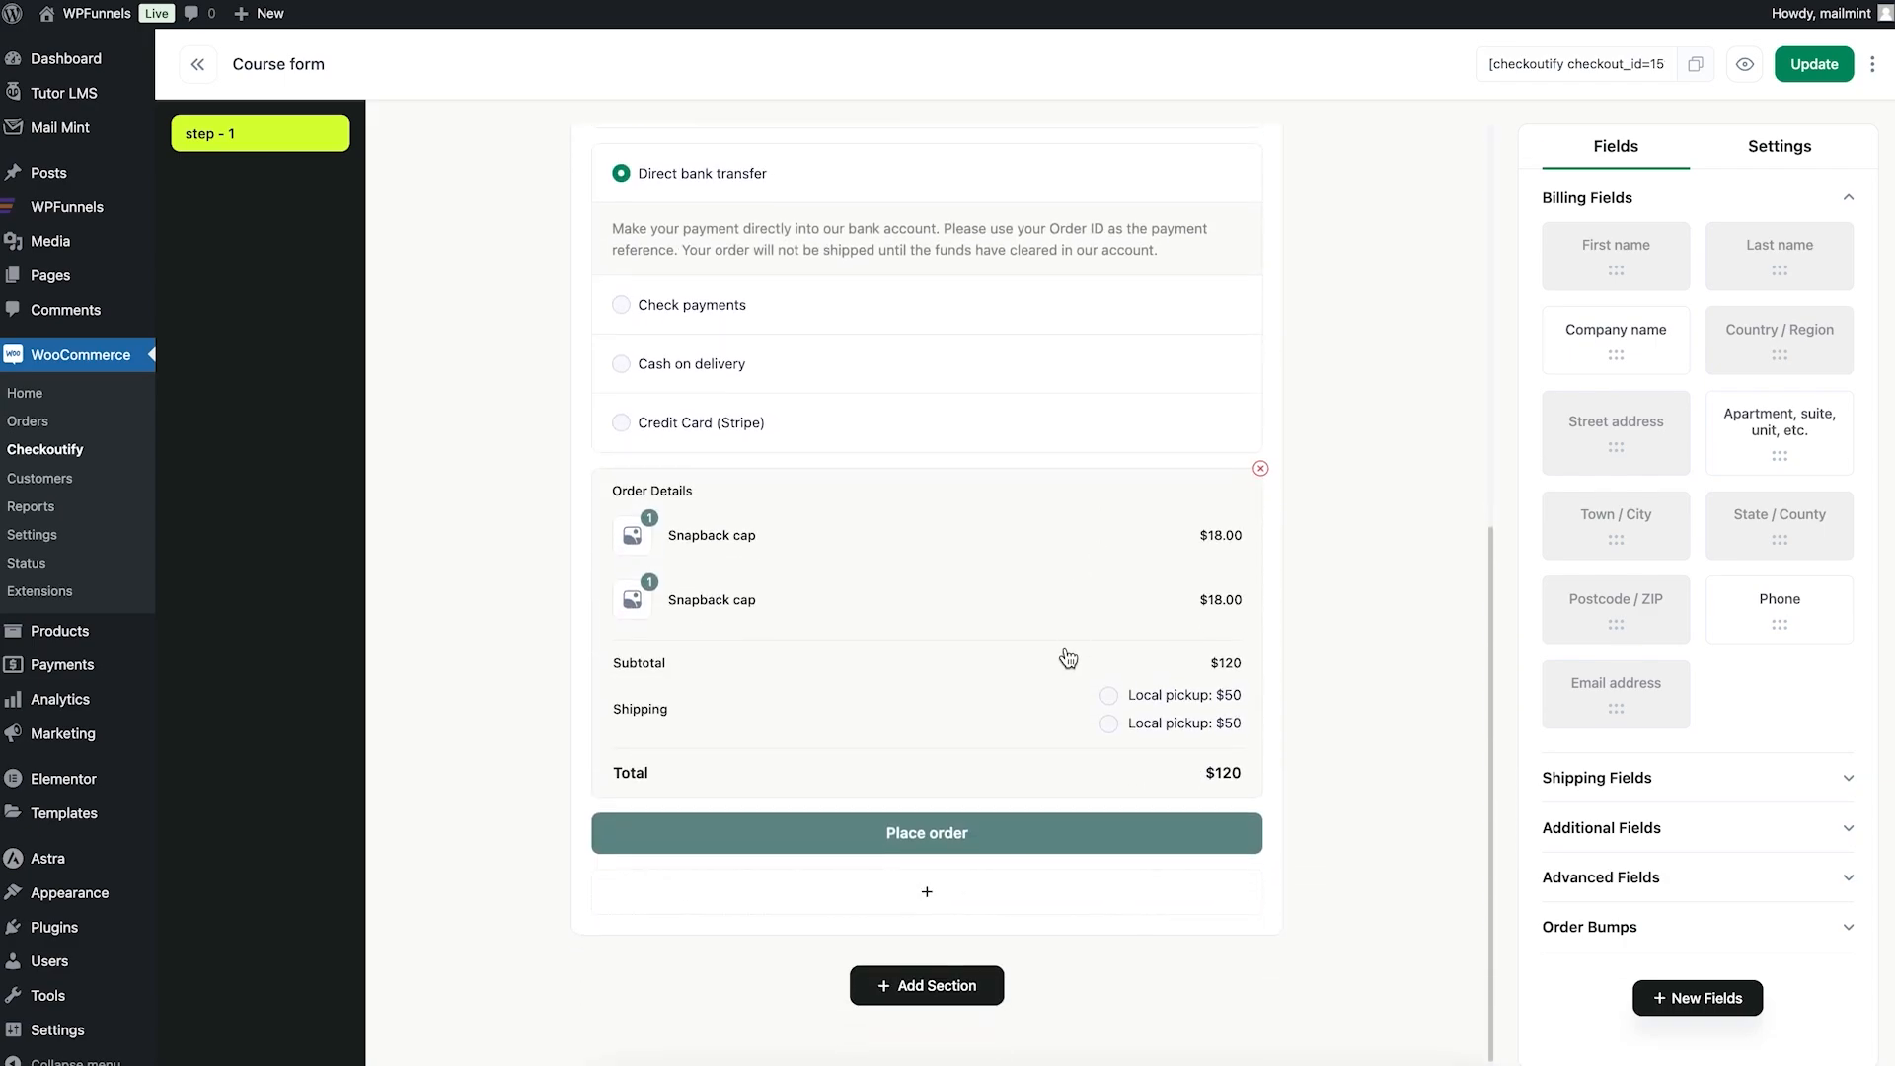
scroll(1068, 652, up, 5)
scroll(1068, 651, up, 2)
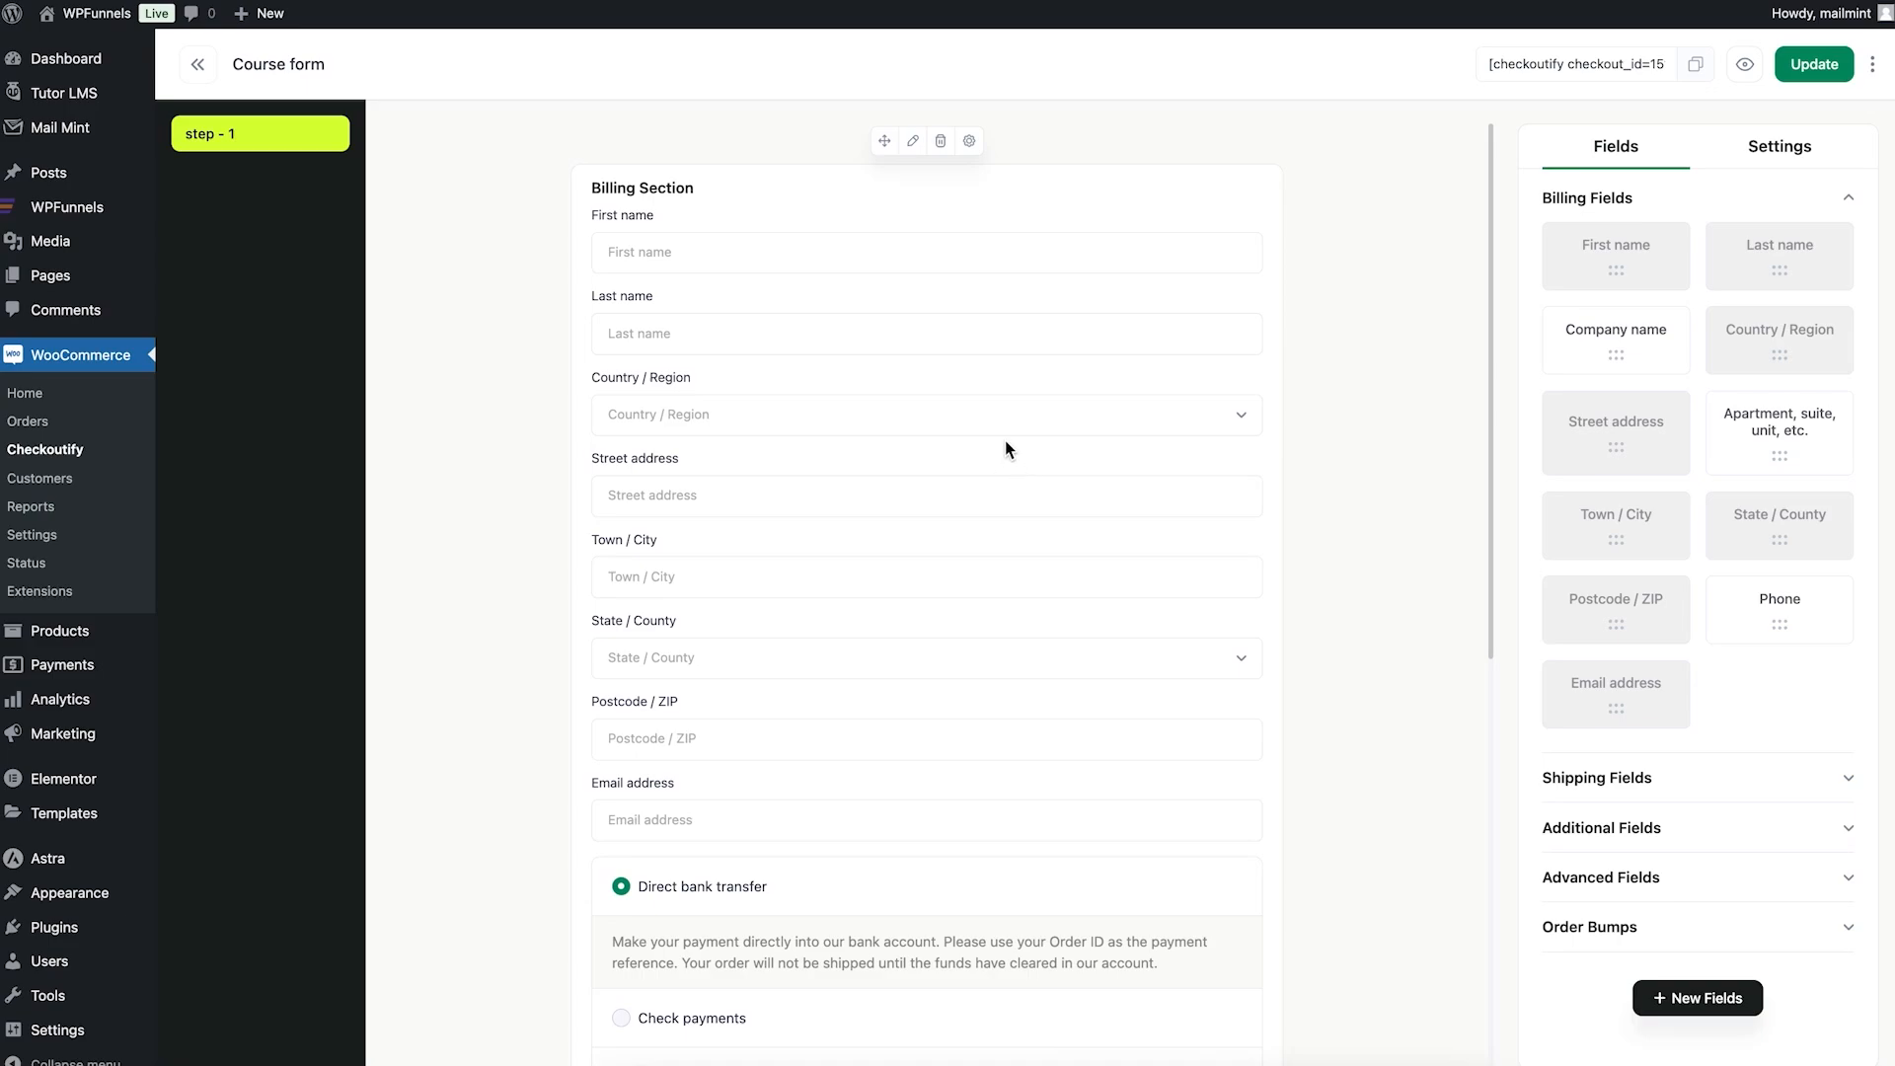
mouse_move(1198, 591)
mouse_move(1638, 354)
mouse_move(1638, 354)
mouse_down()
mouse_move(1530, 351)
mouse_move(1664, 366)
mouse_up()
drag(739, 316, 683, 316)
Step: Remove the State / County, Postcode / ZIP, Town / City and Street address fields from the Billing Section
click(1261, 639)
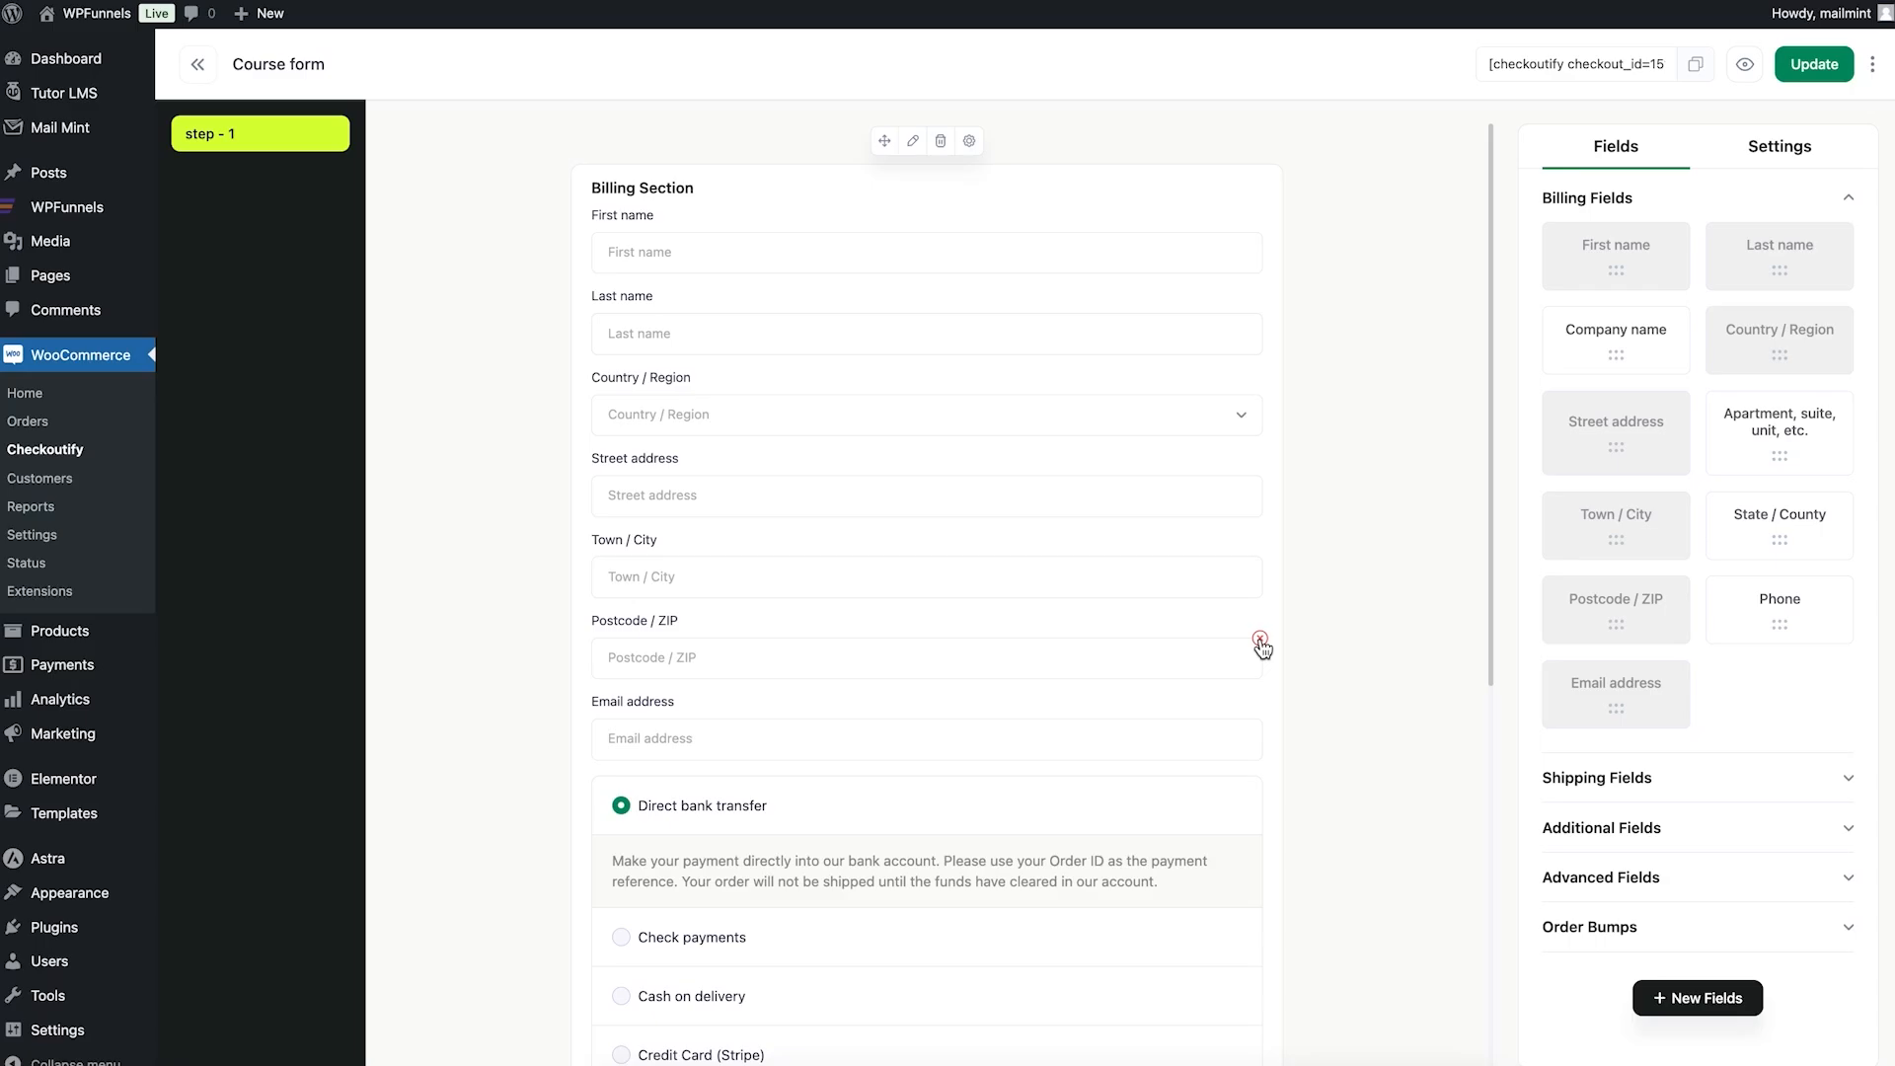
click(1261, 639)
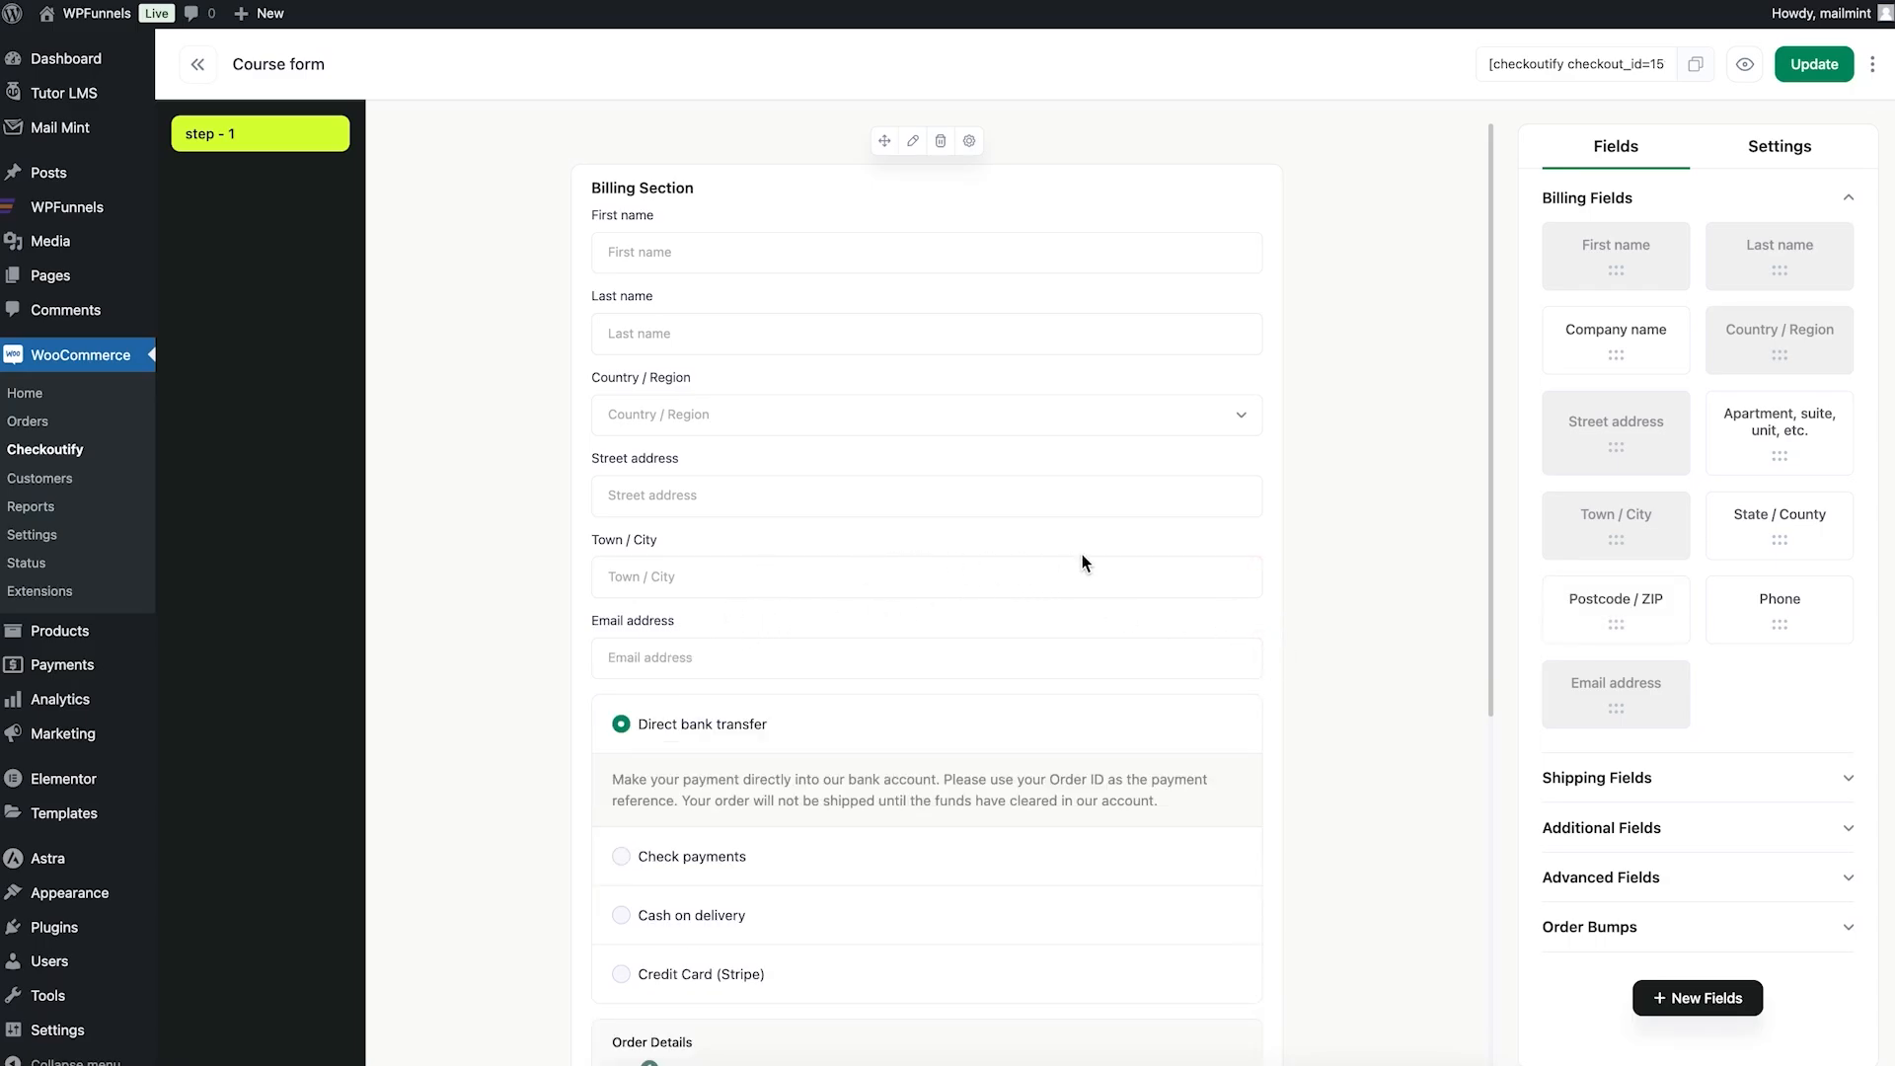
click(1259, 559)
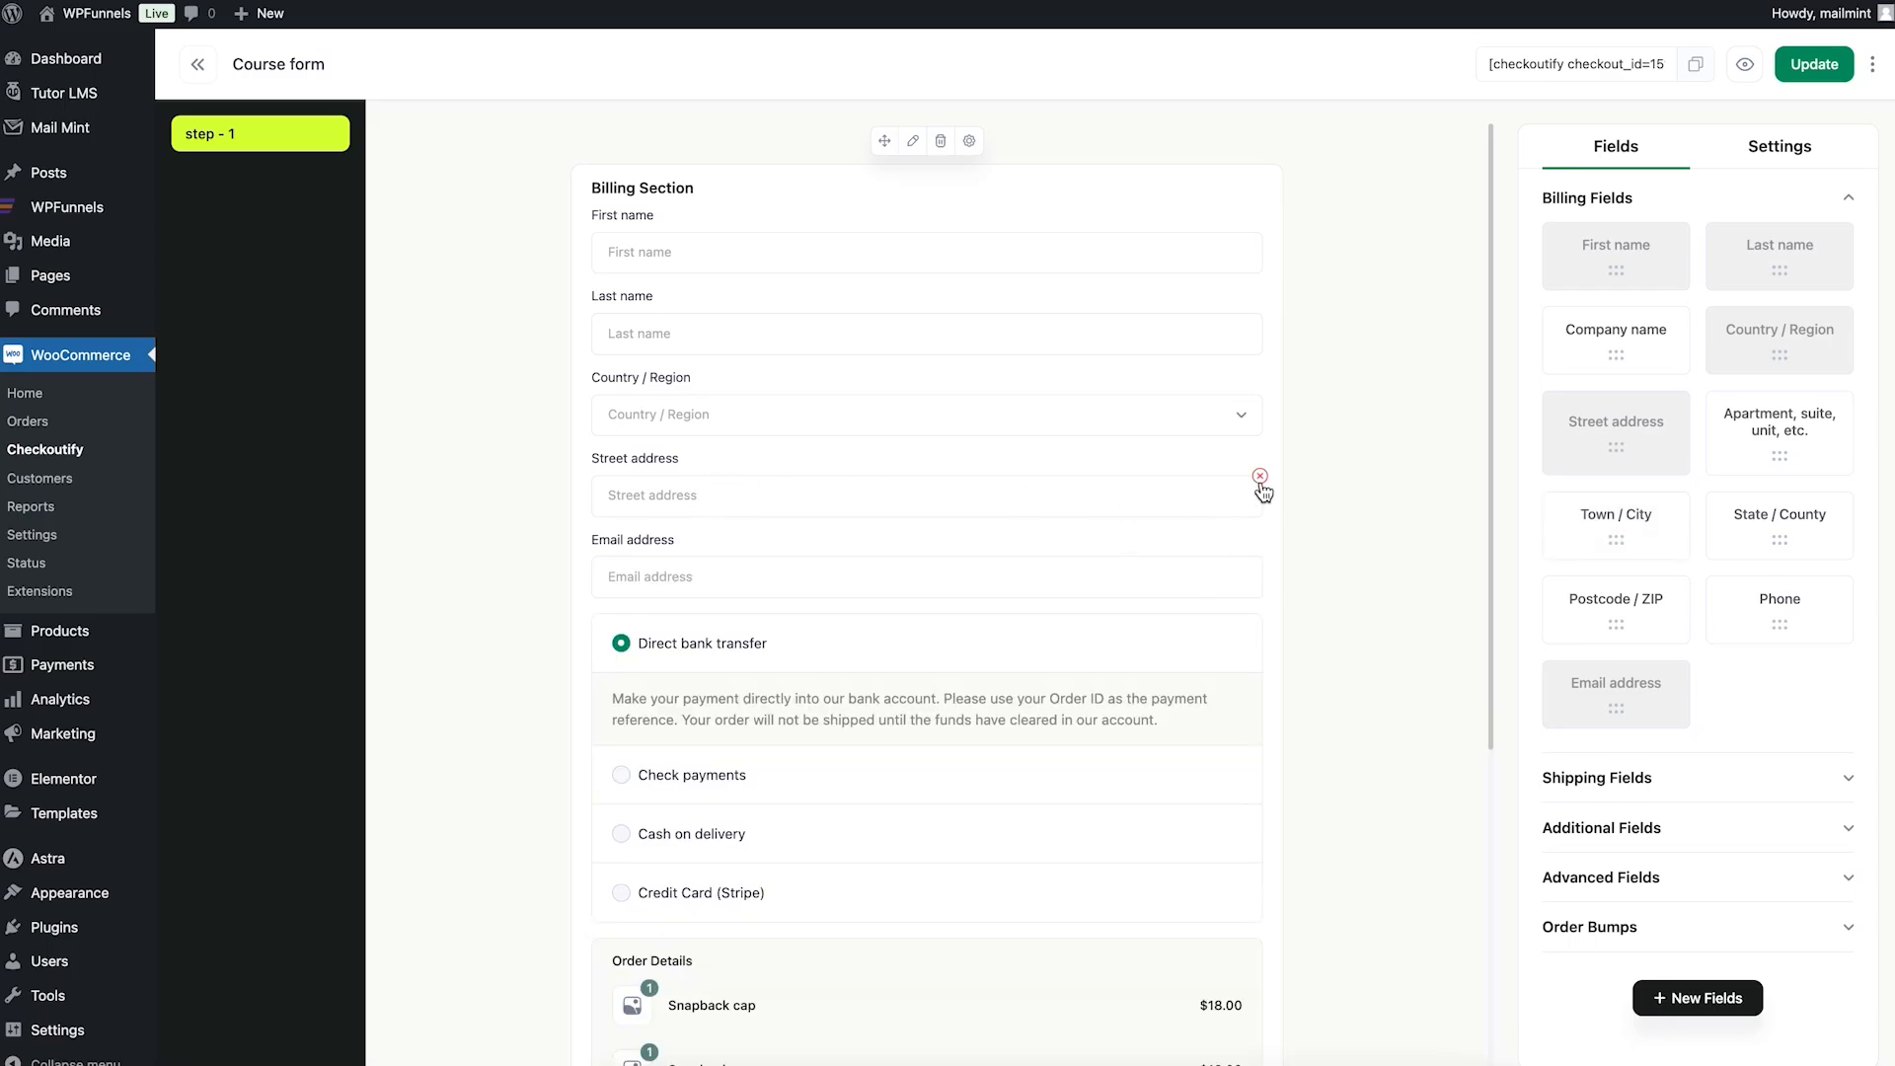
click(1261, 482)
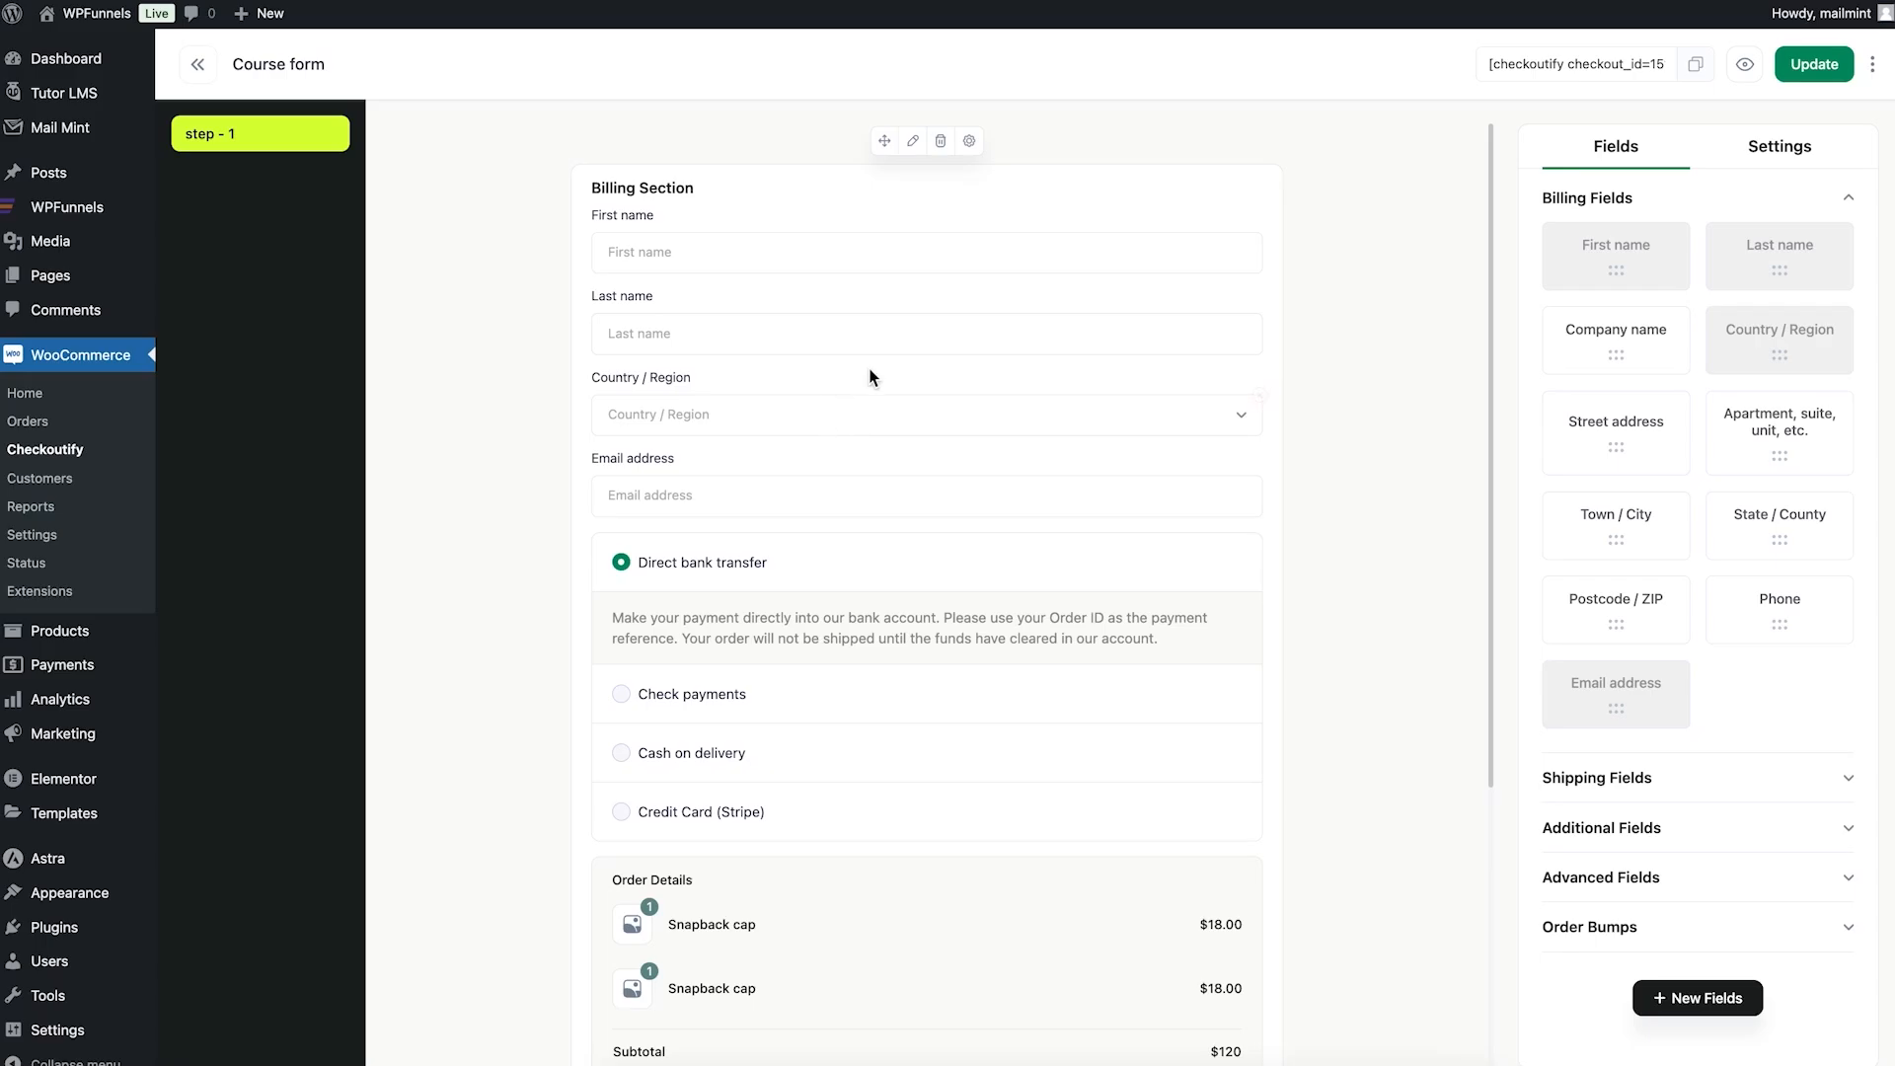
Step: Set the Course form as the default WooCommerce checkout and save the form
scroll(914, 418, down, 1)
scroll(931, 731, down, 5)
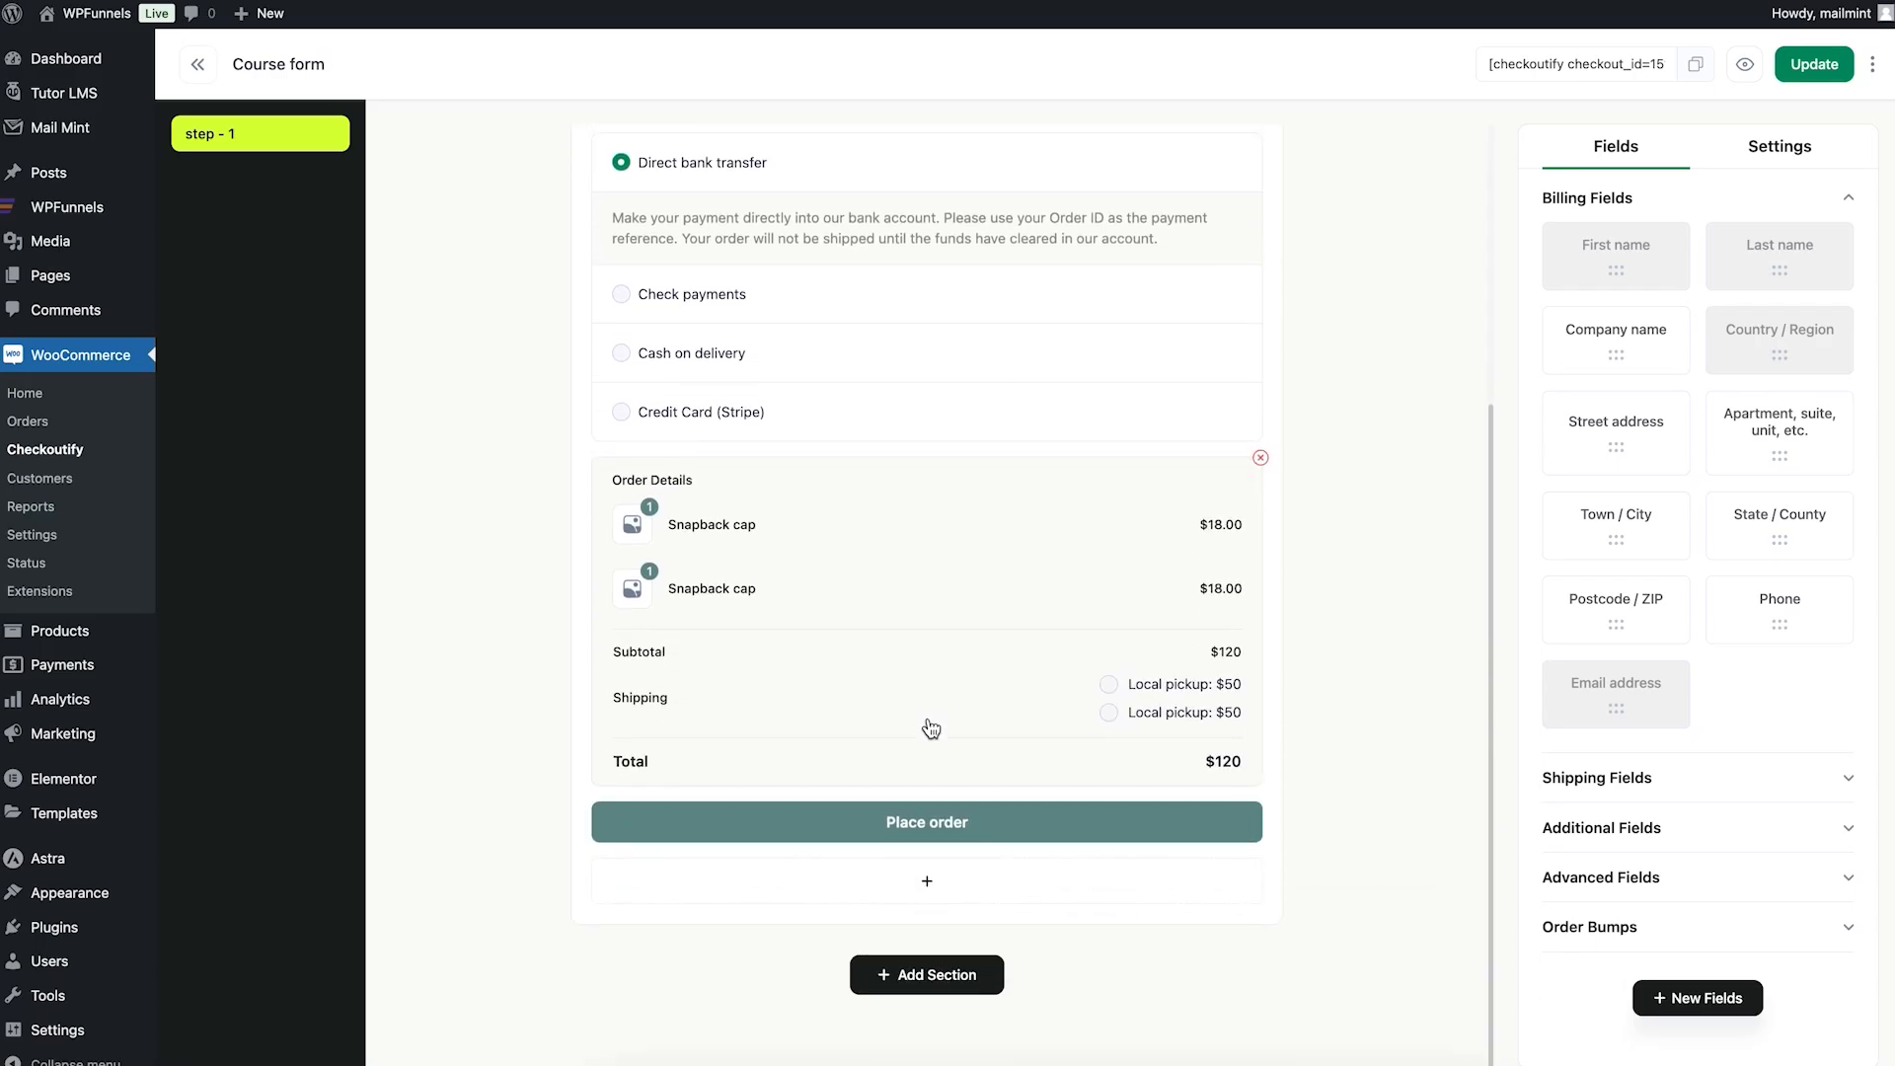
scroll(931, 729, up, 5)
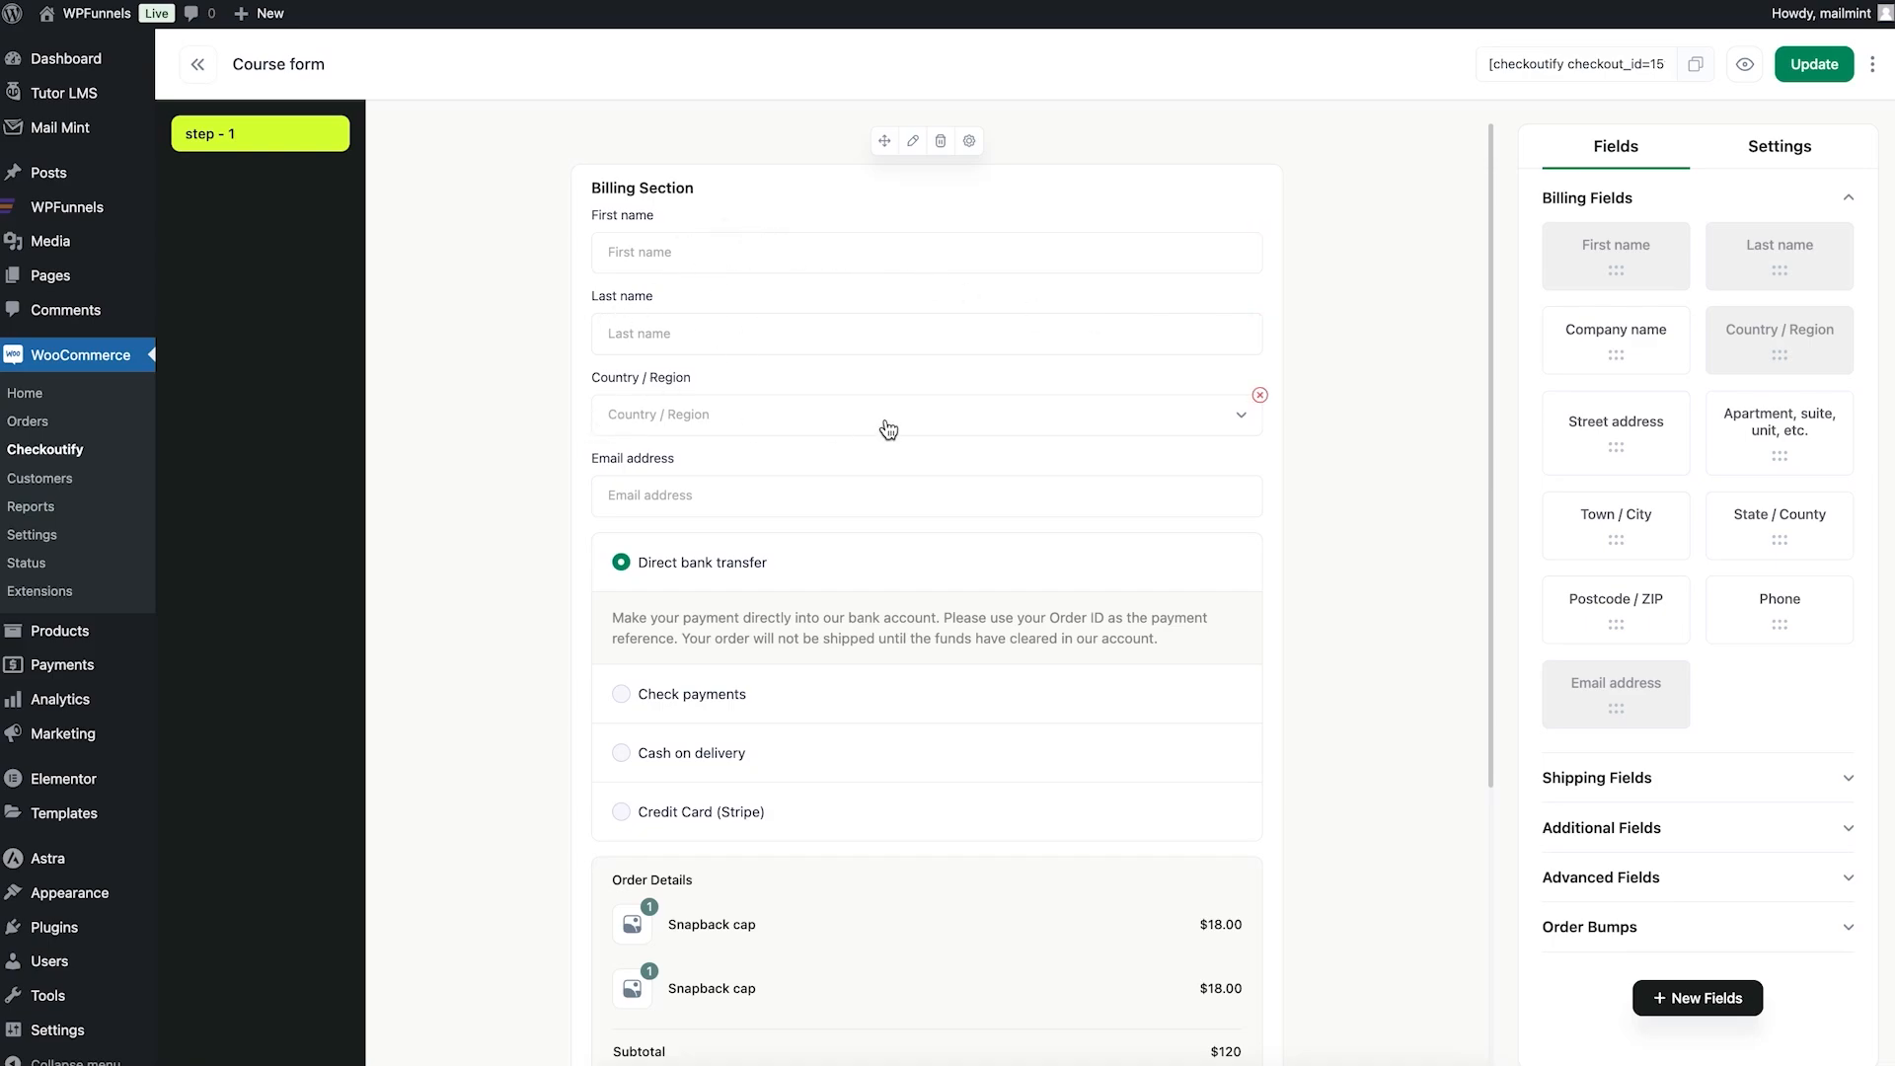
scroll(885, 509, down, 5)
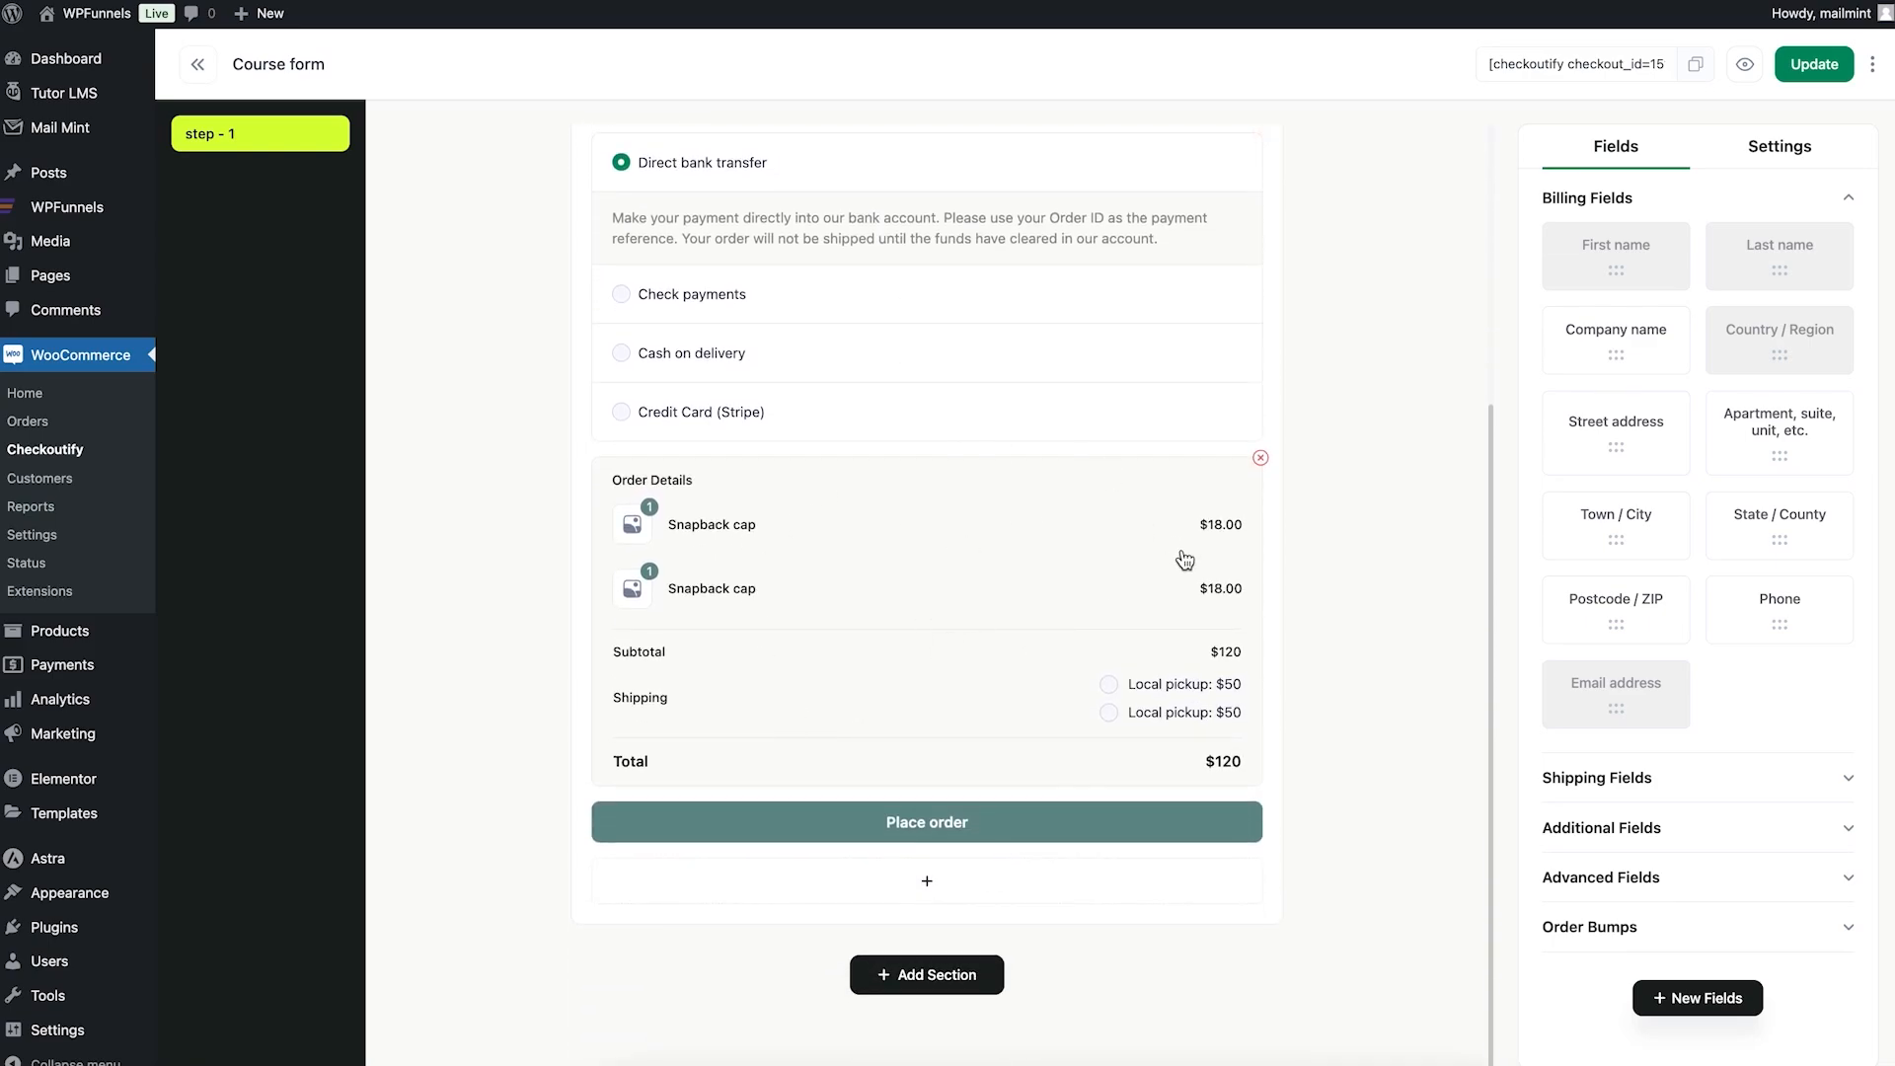
scroll(1178, 550, up, 5)
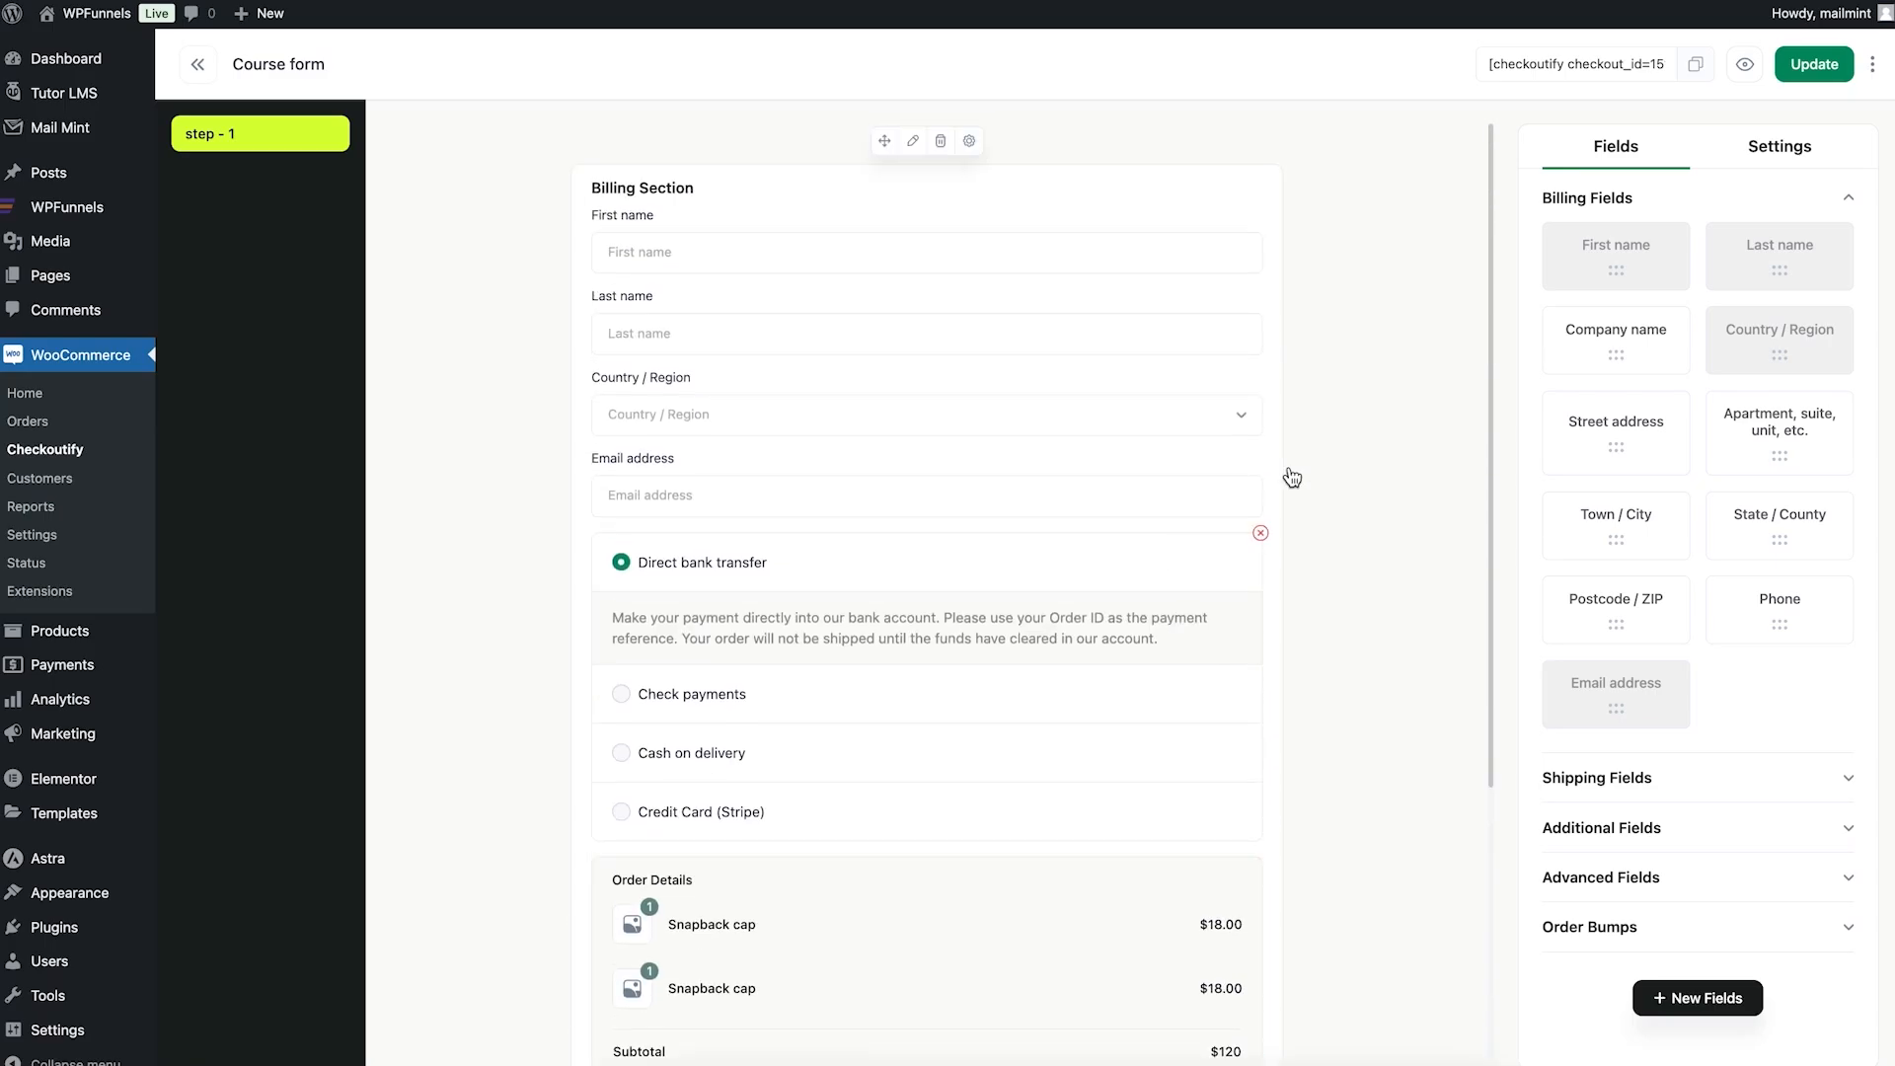
click(1784, 145)
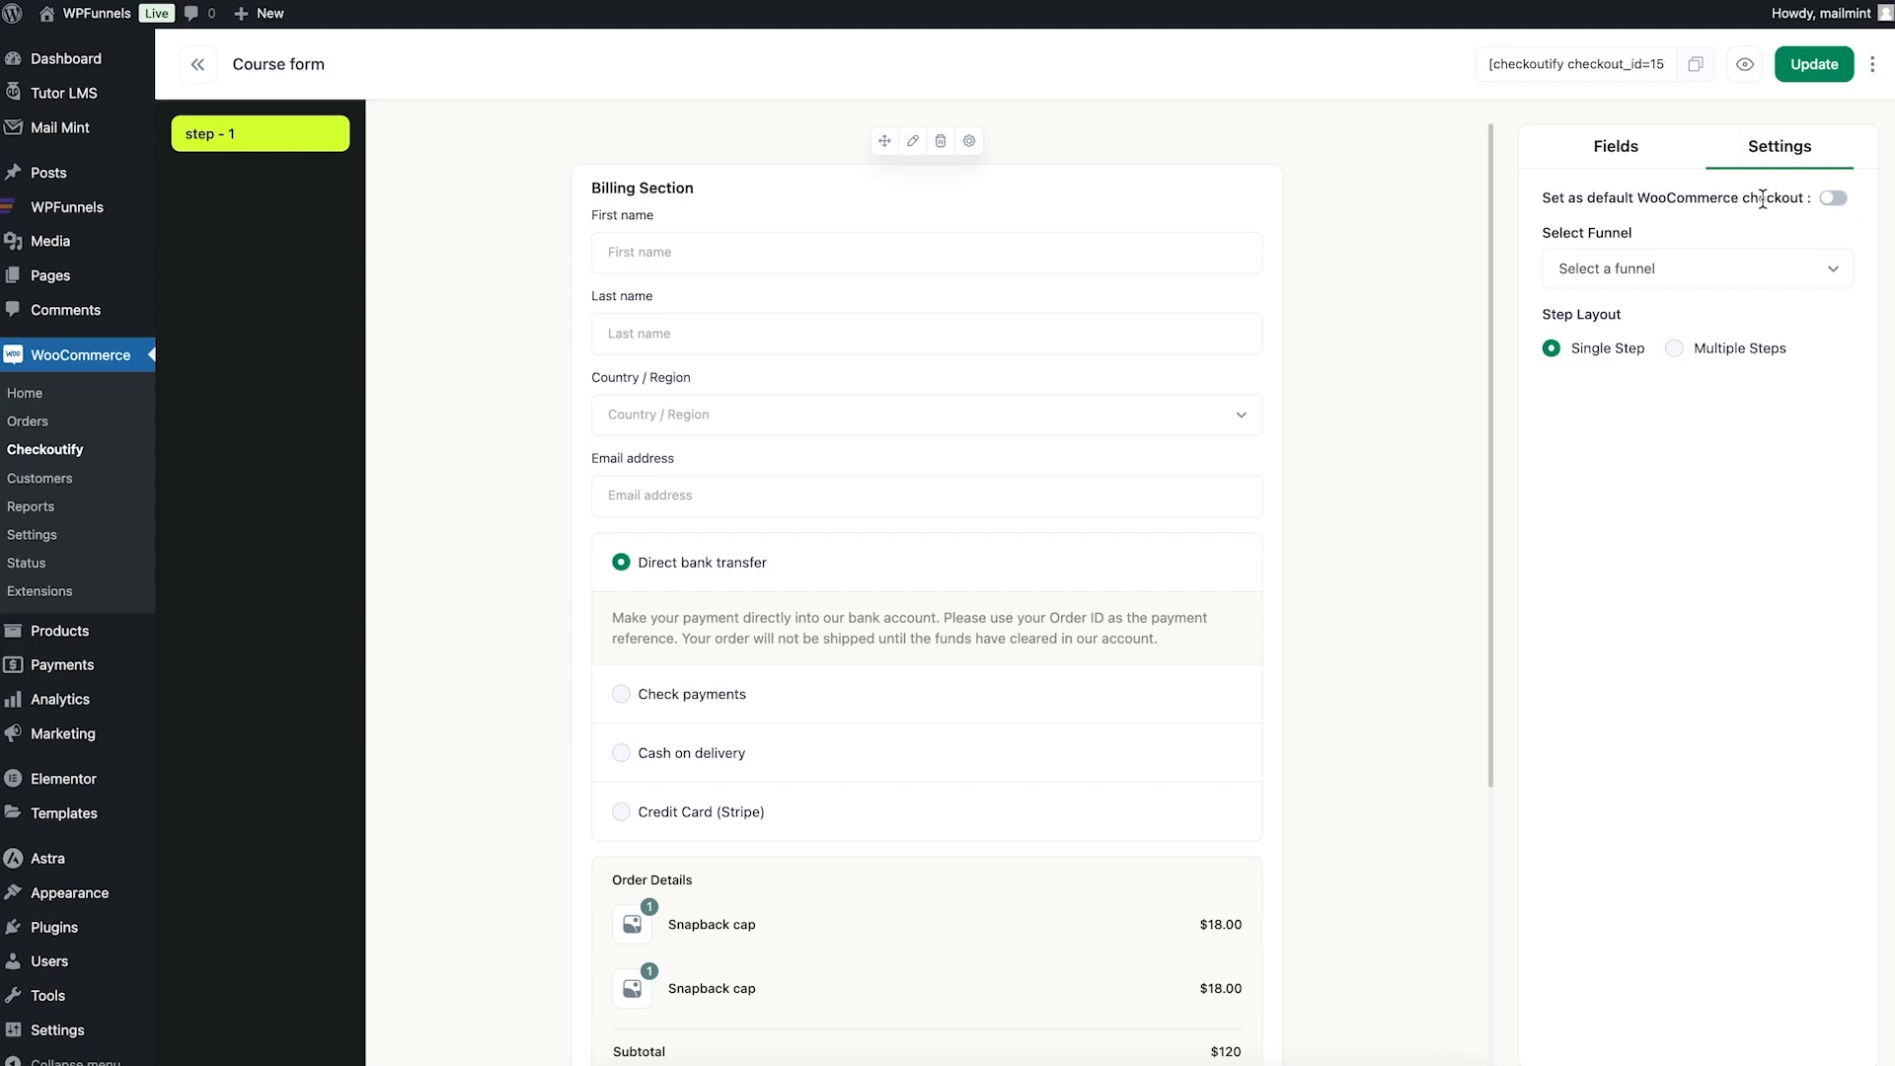
click(1833, 200)
scroll(1235, 385, up, 1)
click(1813, 65)
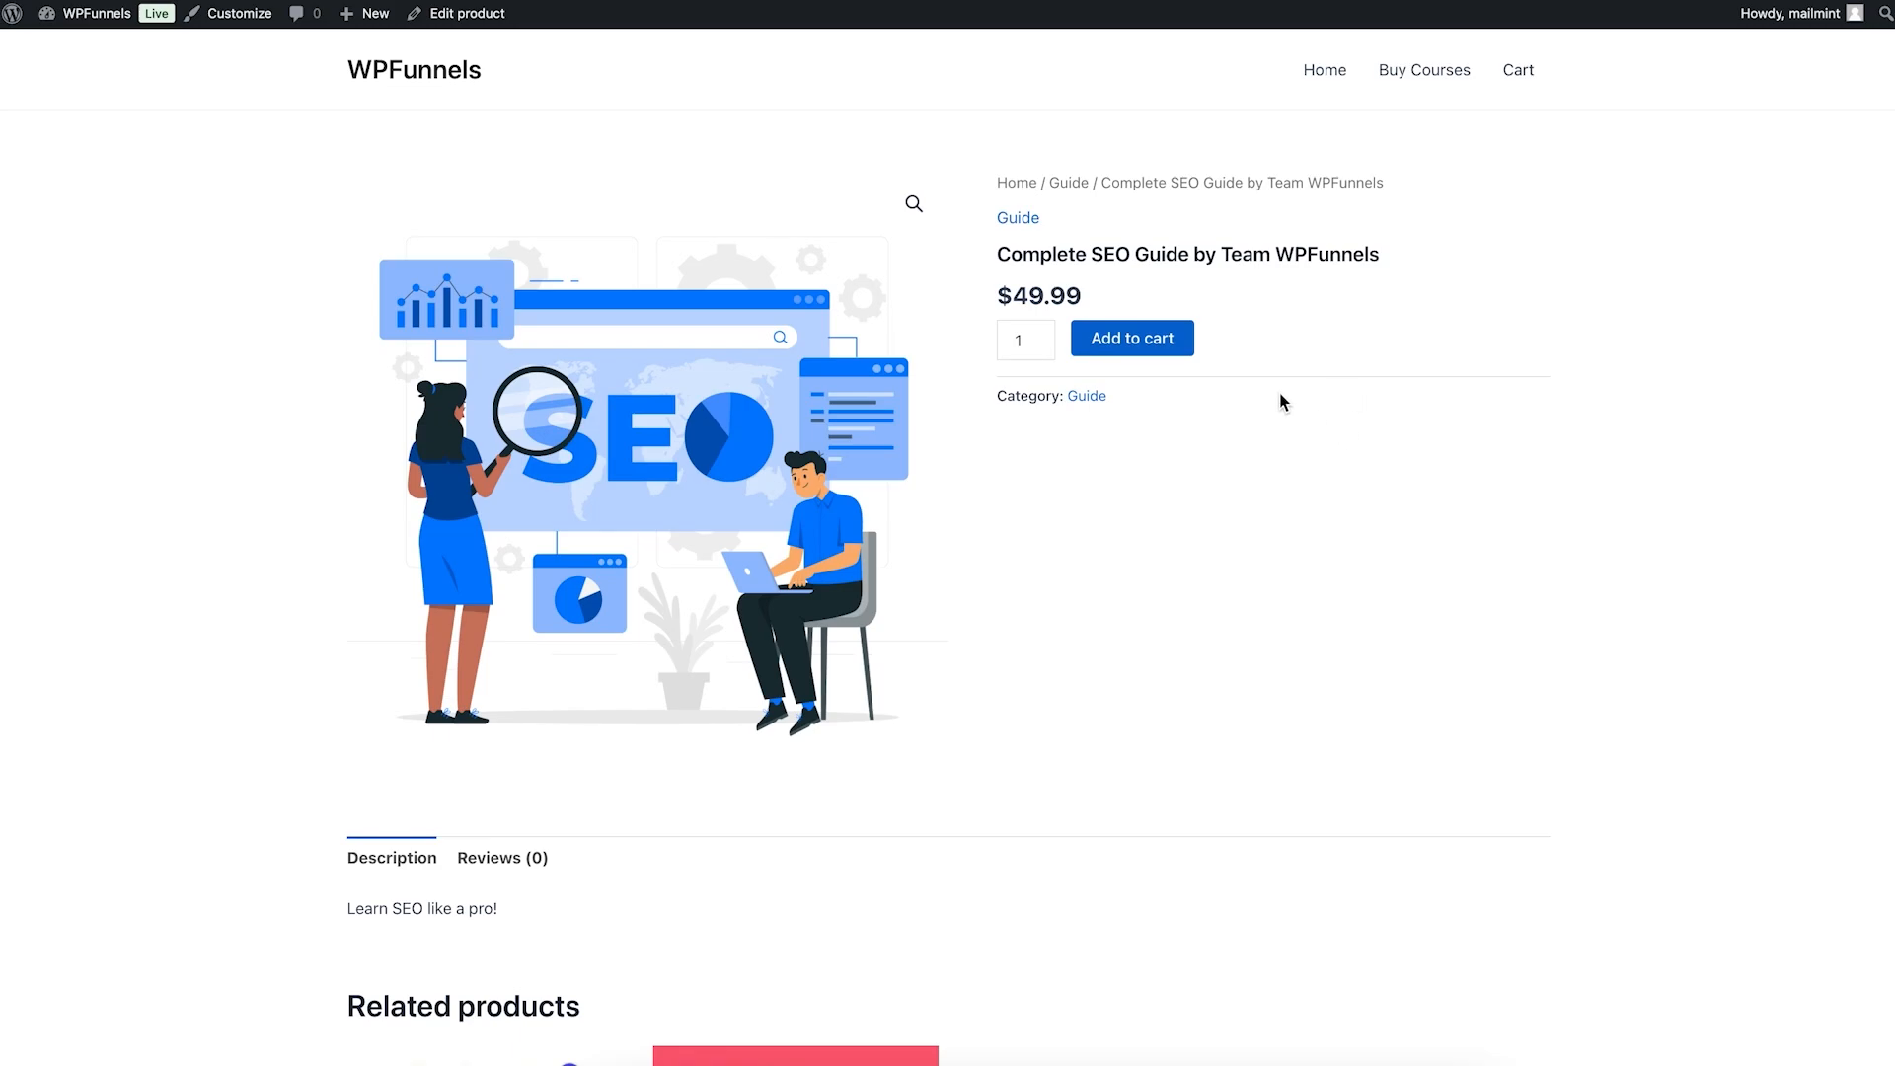
Step: On the storefront, add the Complete SEO Guide to the cart and proceed to checkout to examine the form
click(1153, 339)
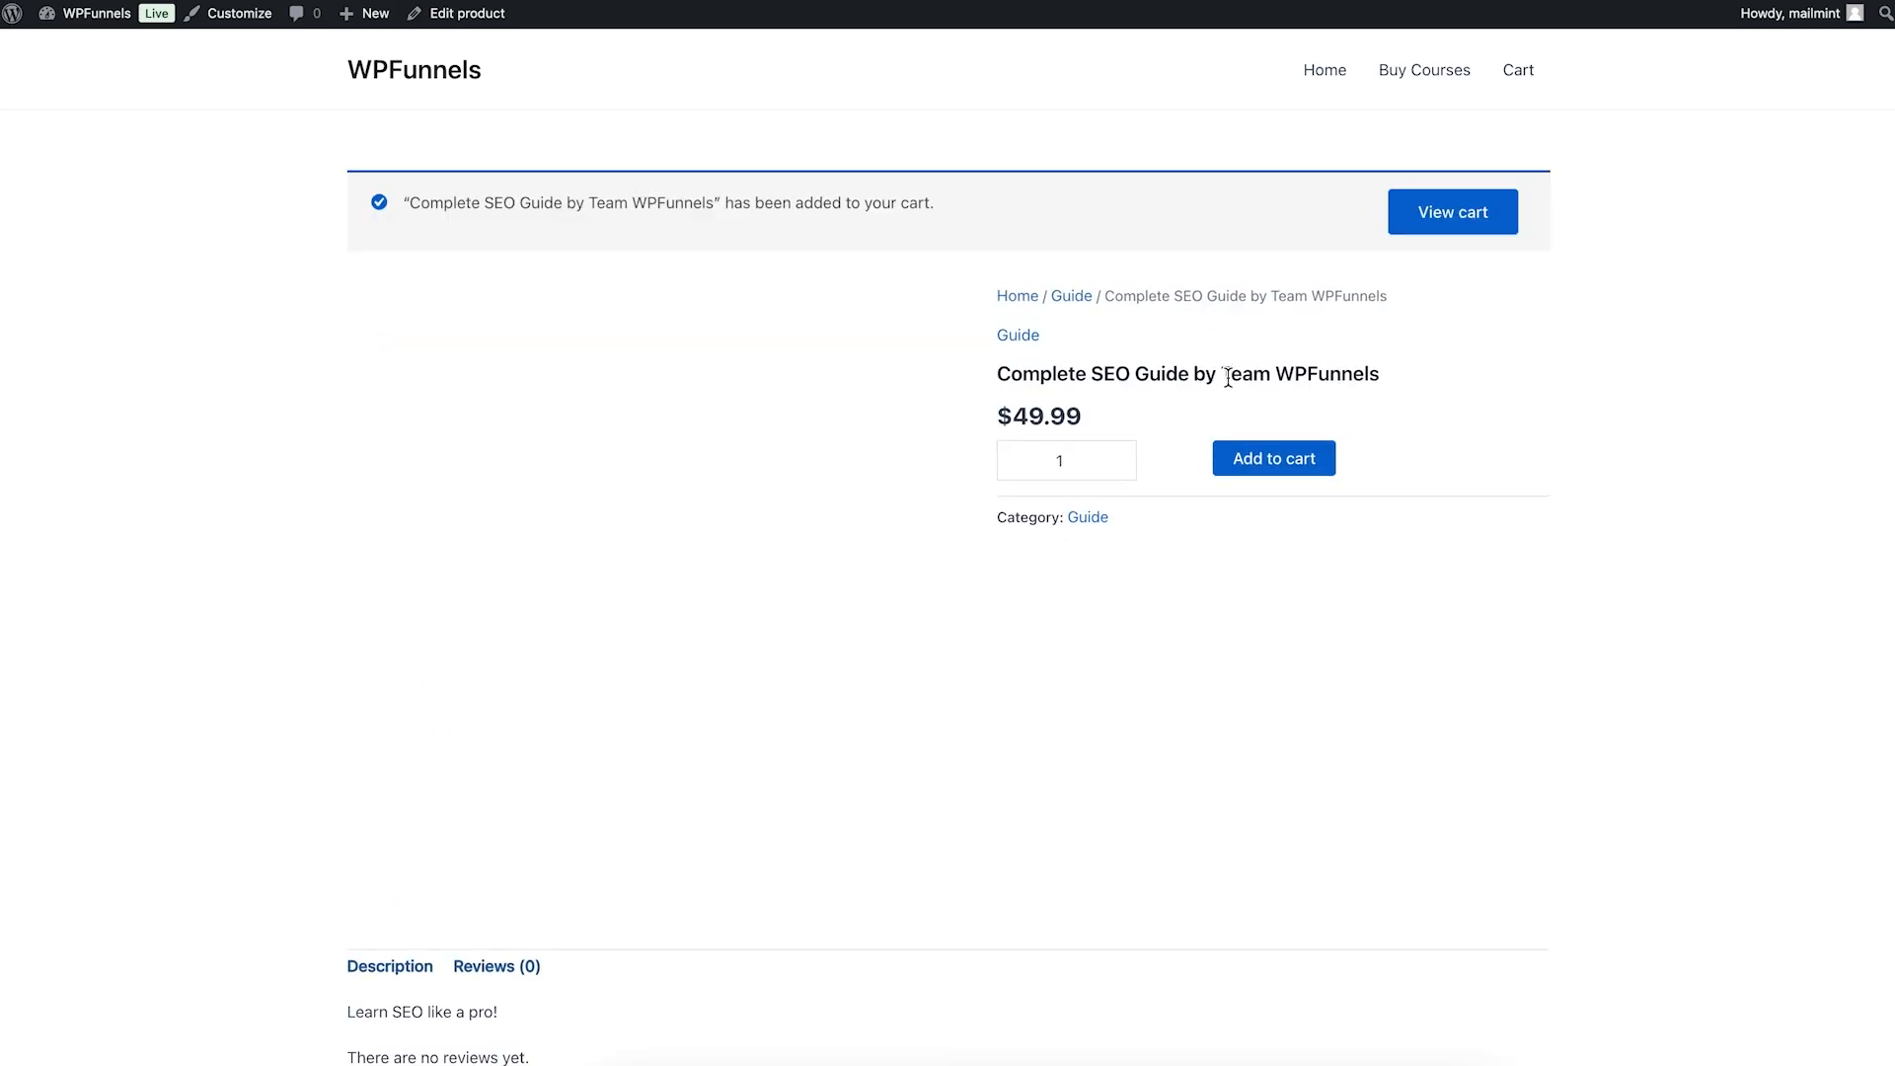
click(1459, 213)
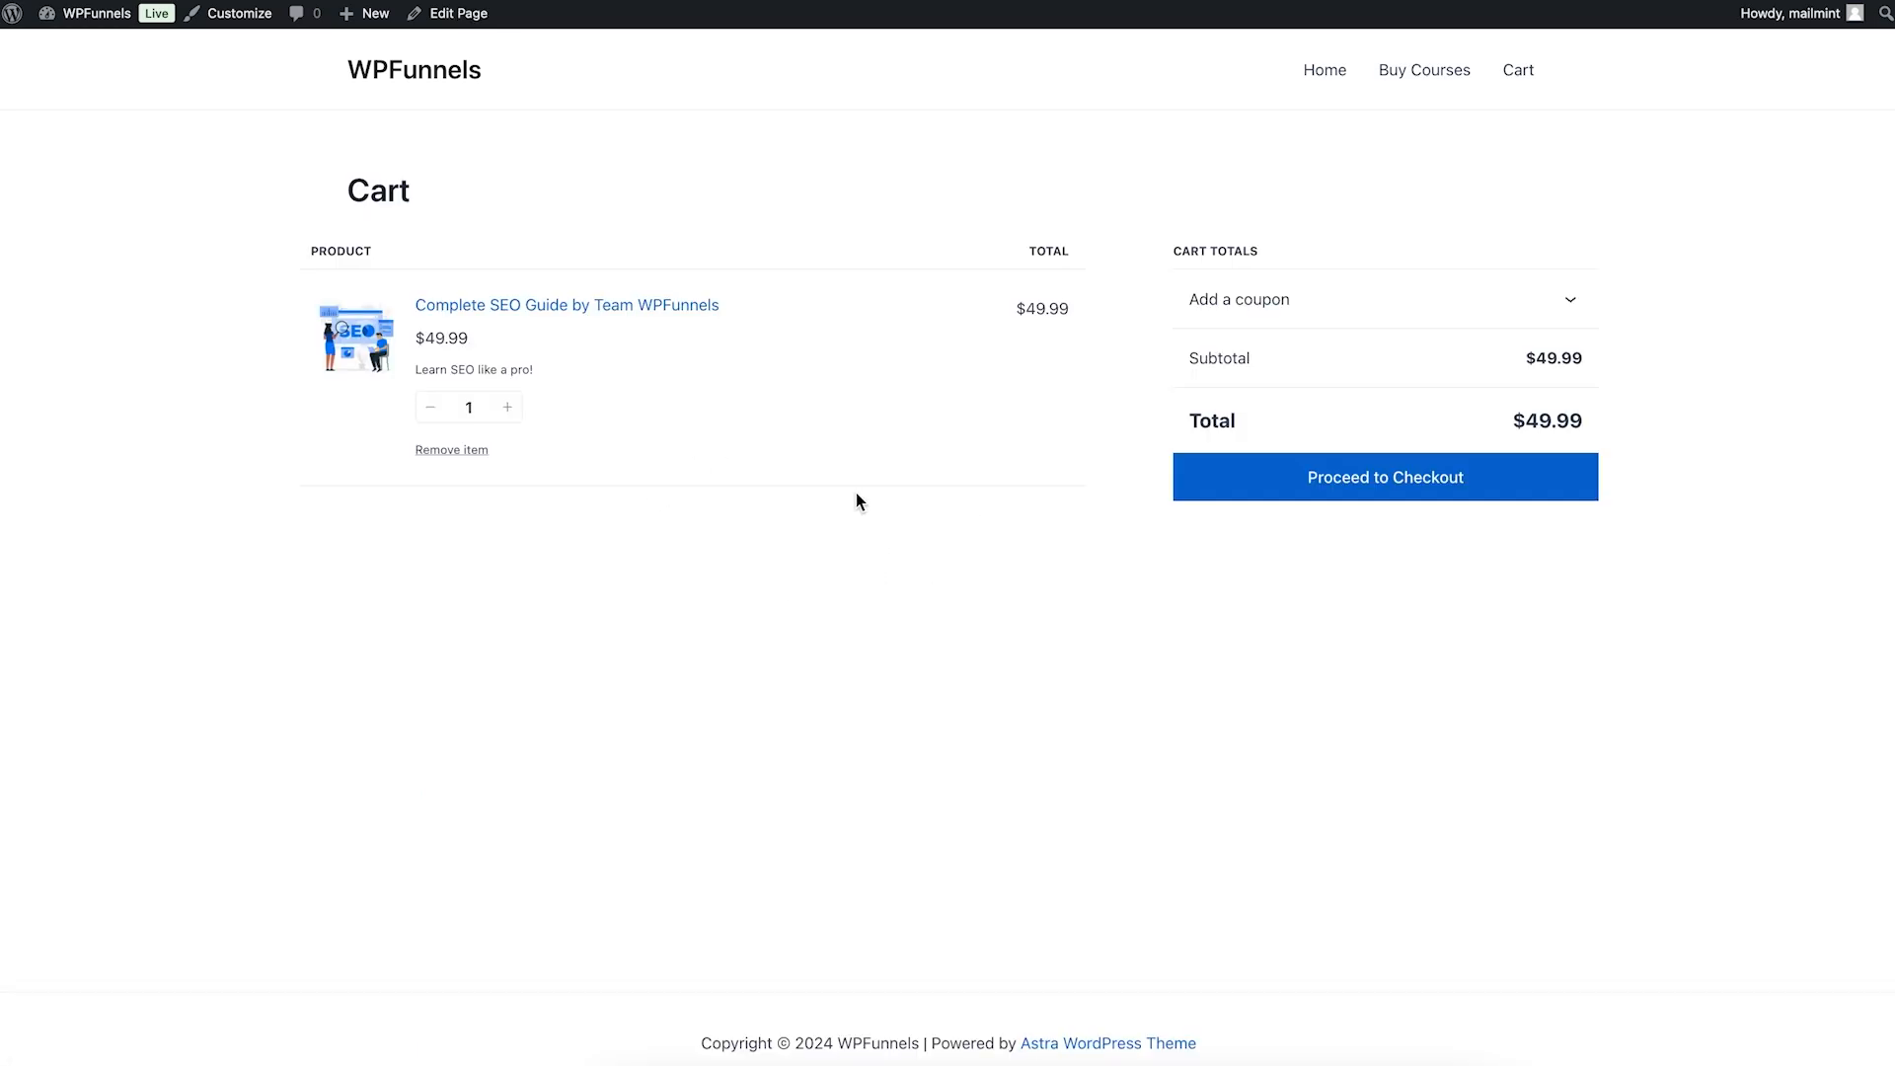
click(1375, 488)
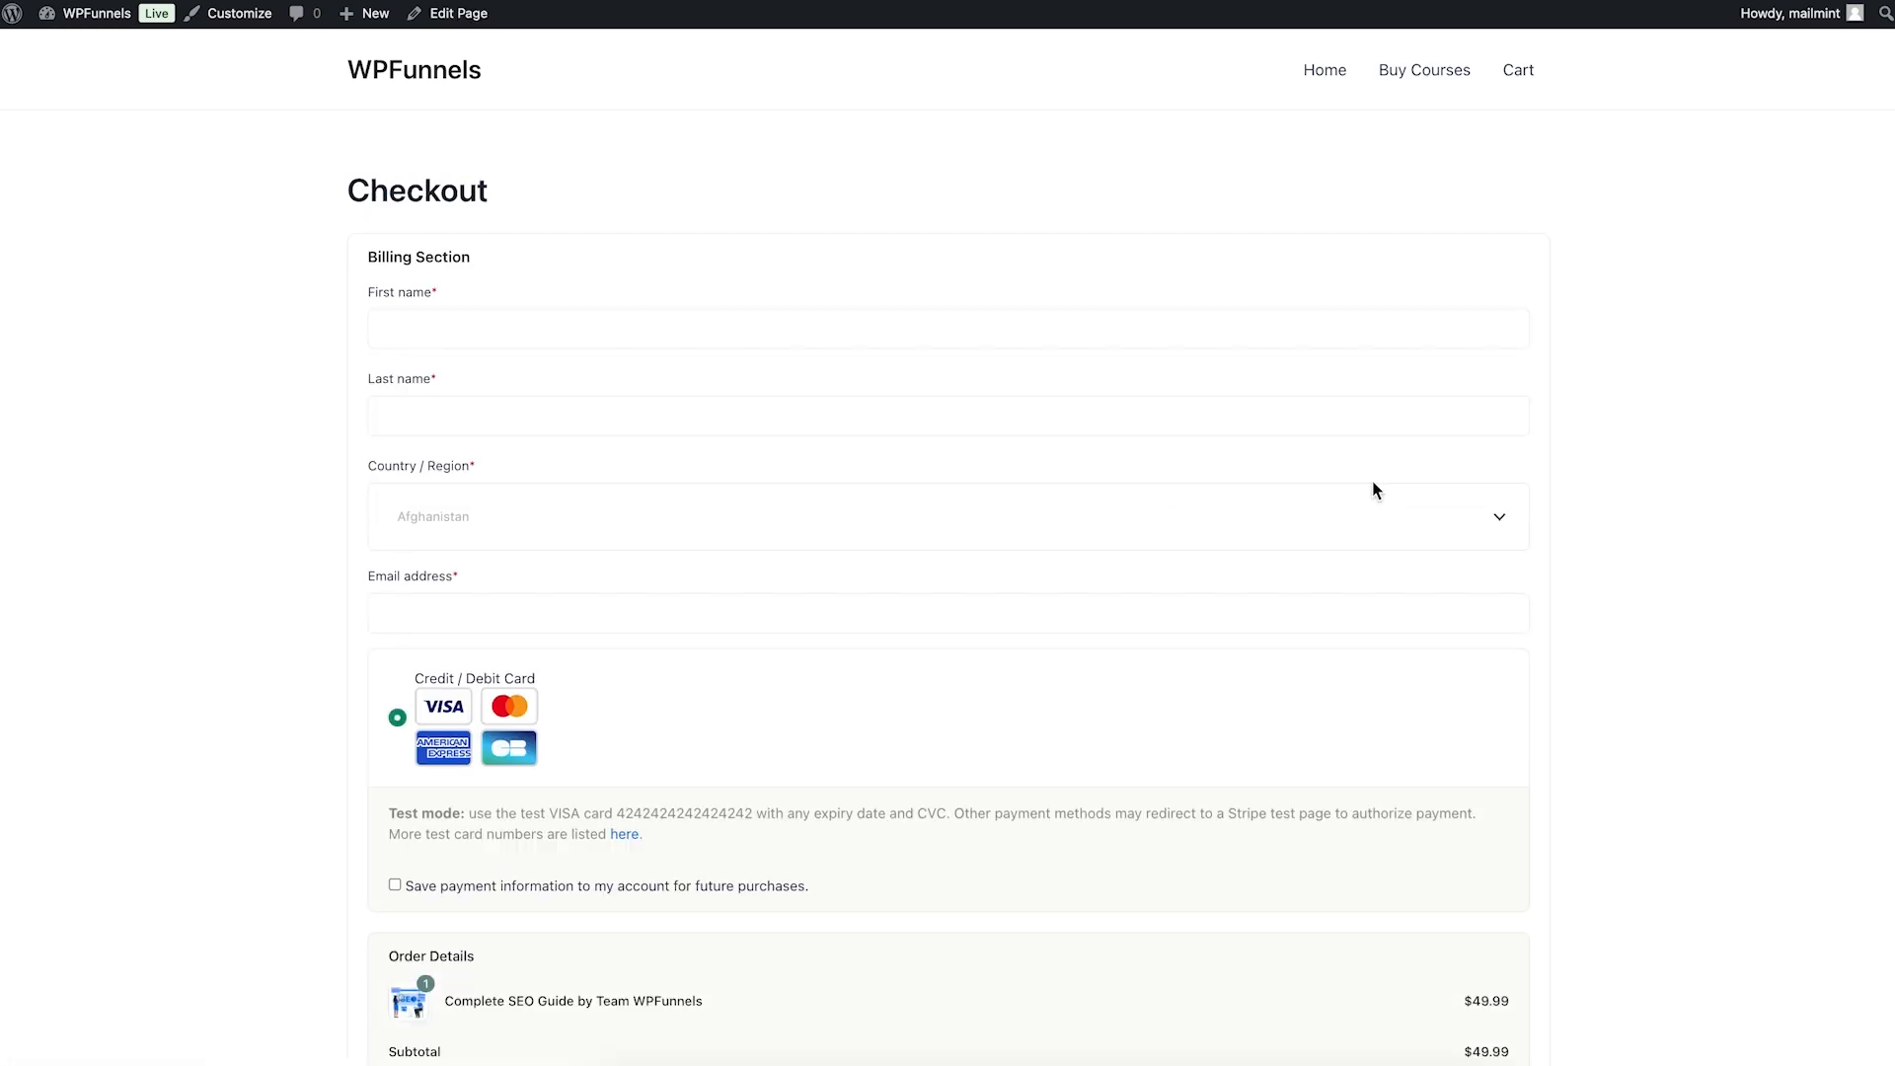
scroll(898, 440, down, 5)
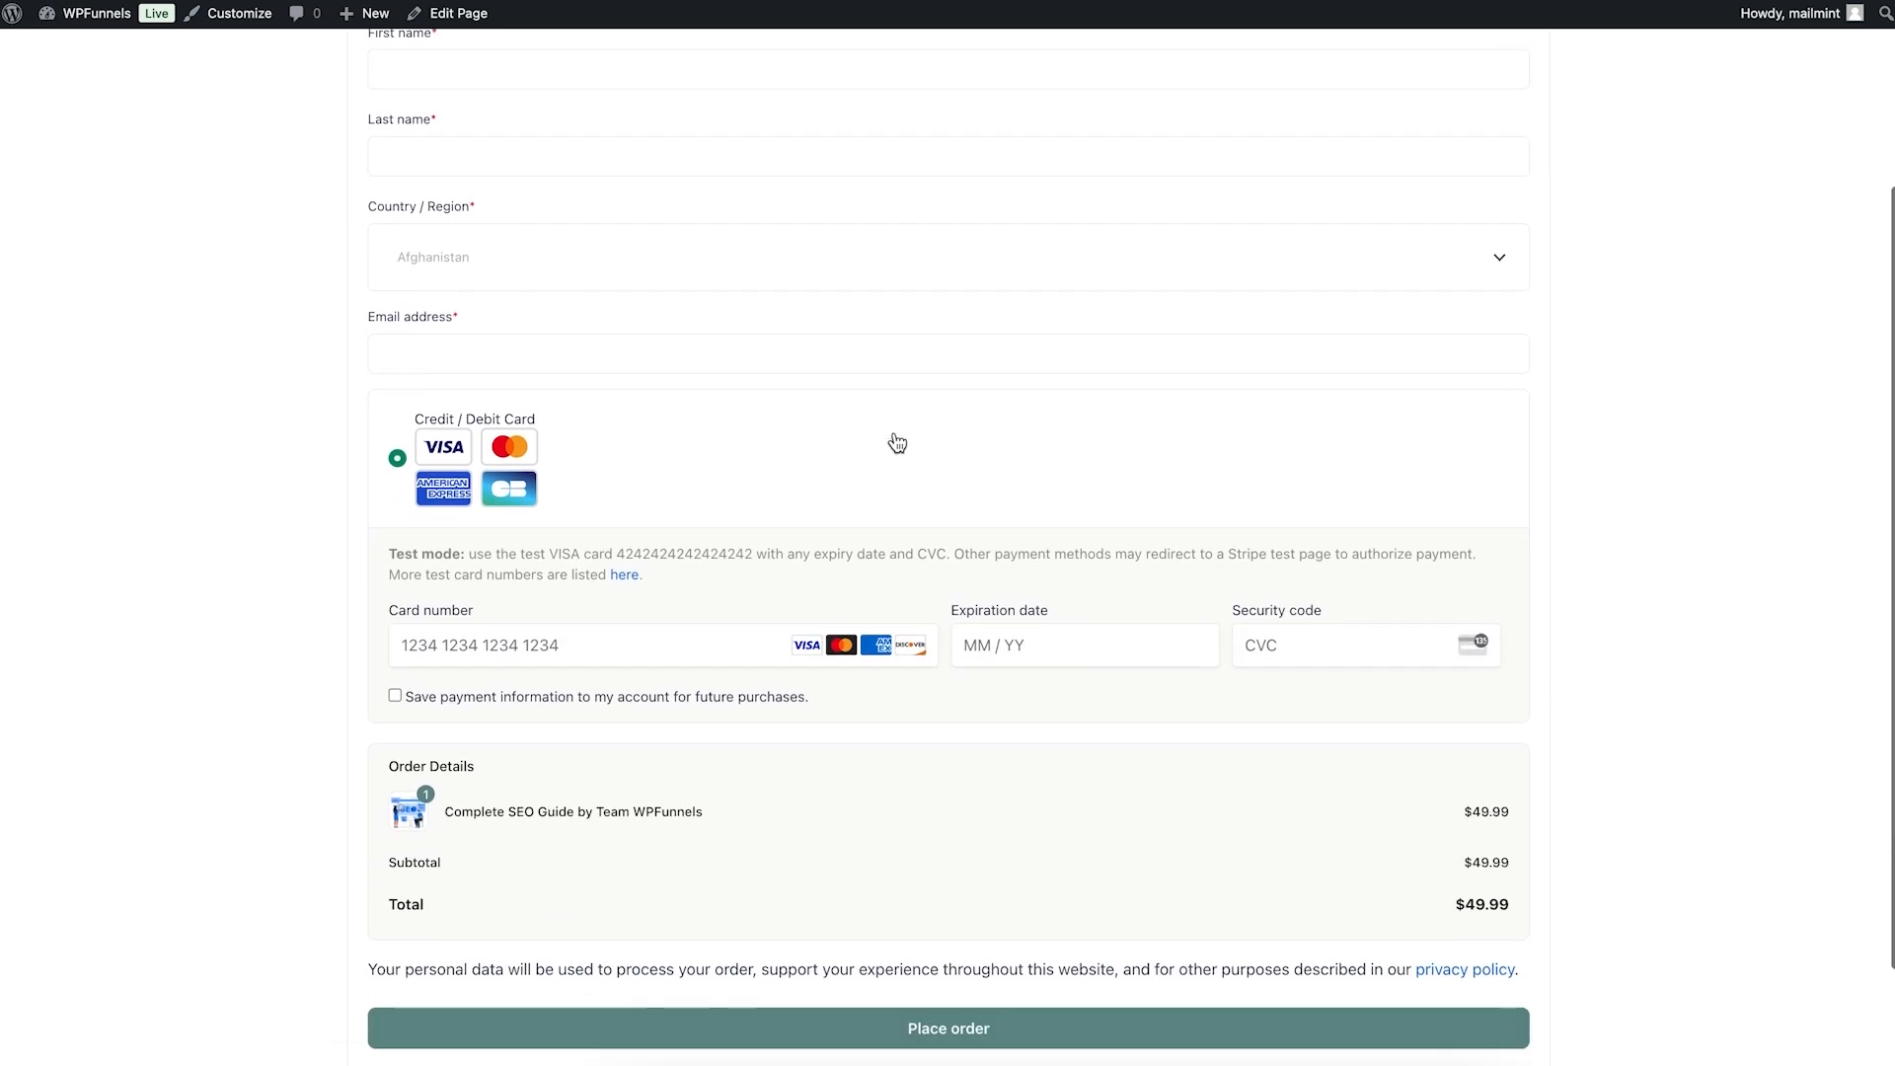
scroll(900, 441, up, 5)
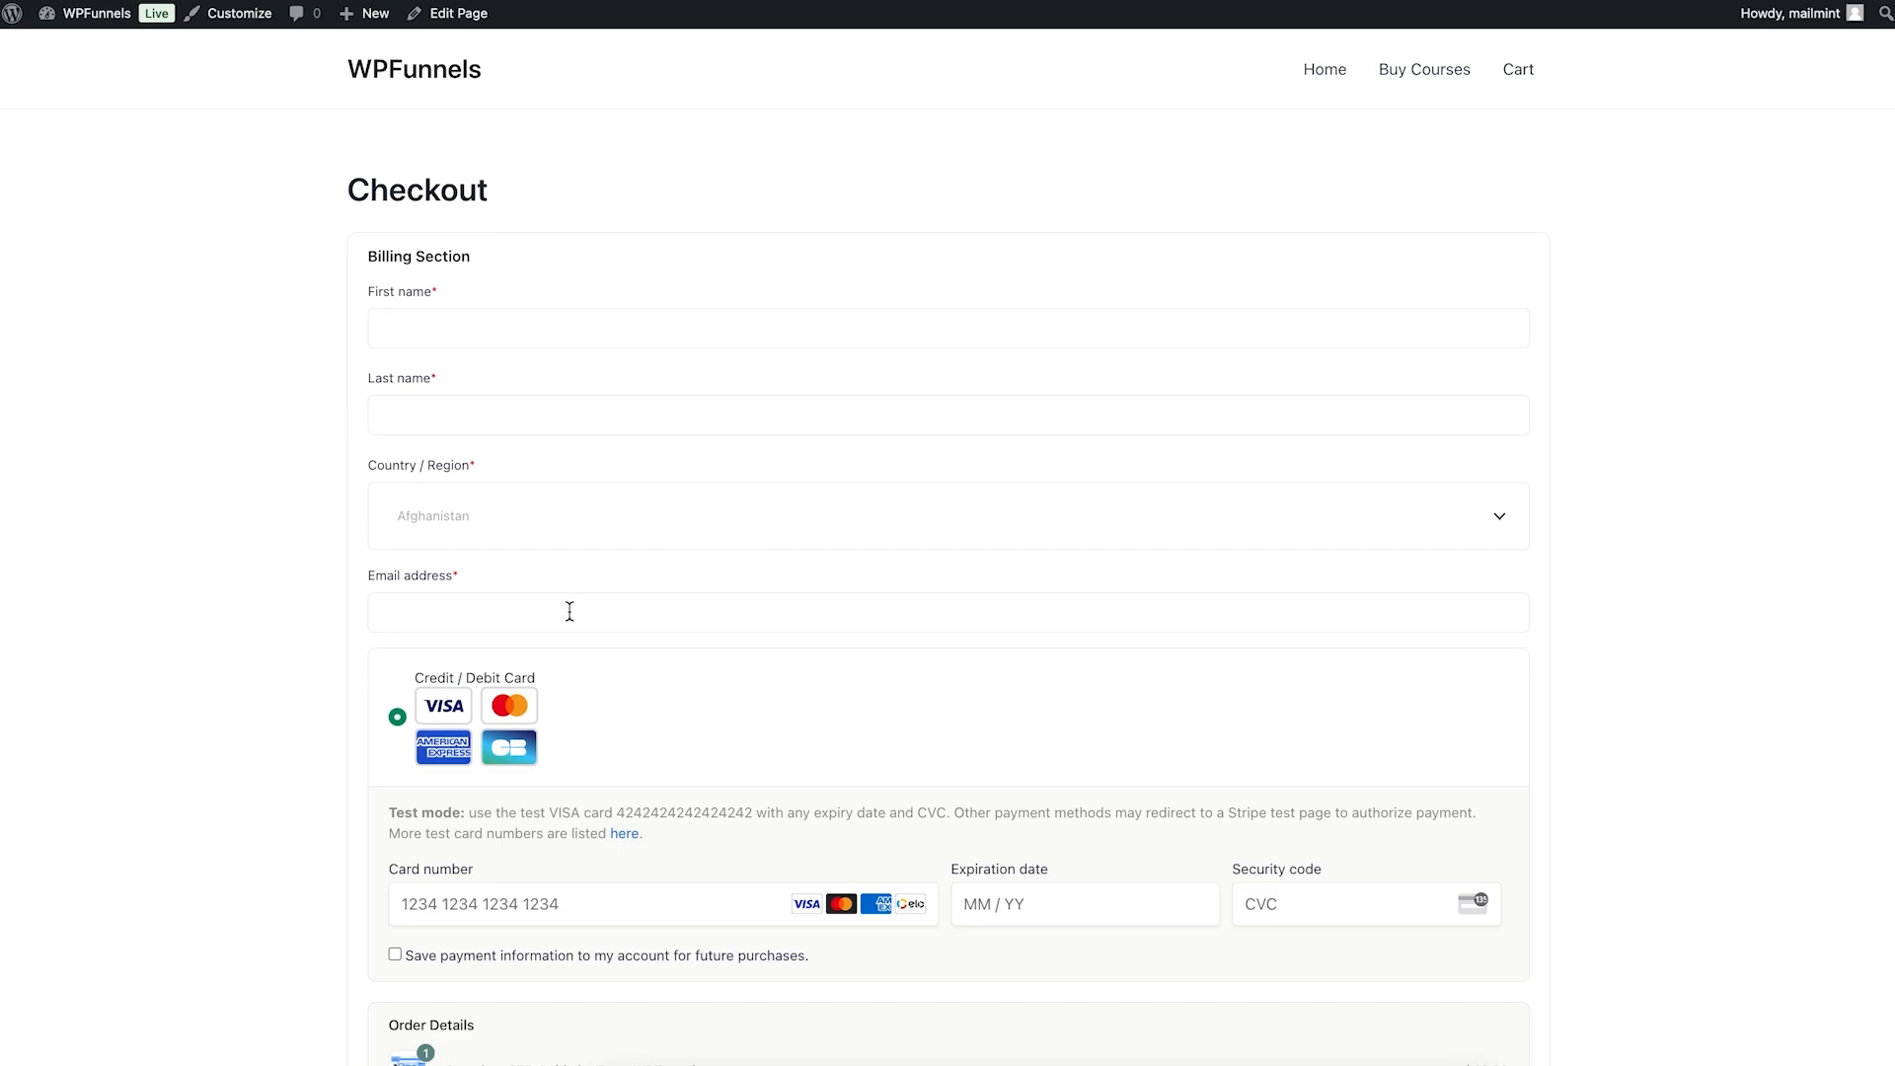
scroll(567, 609, down, 5)
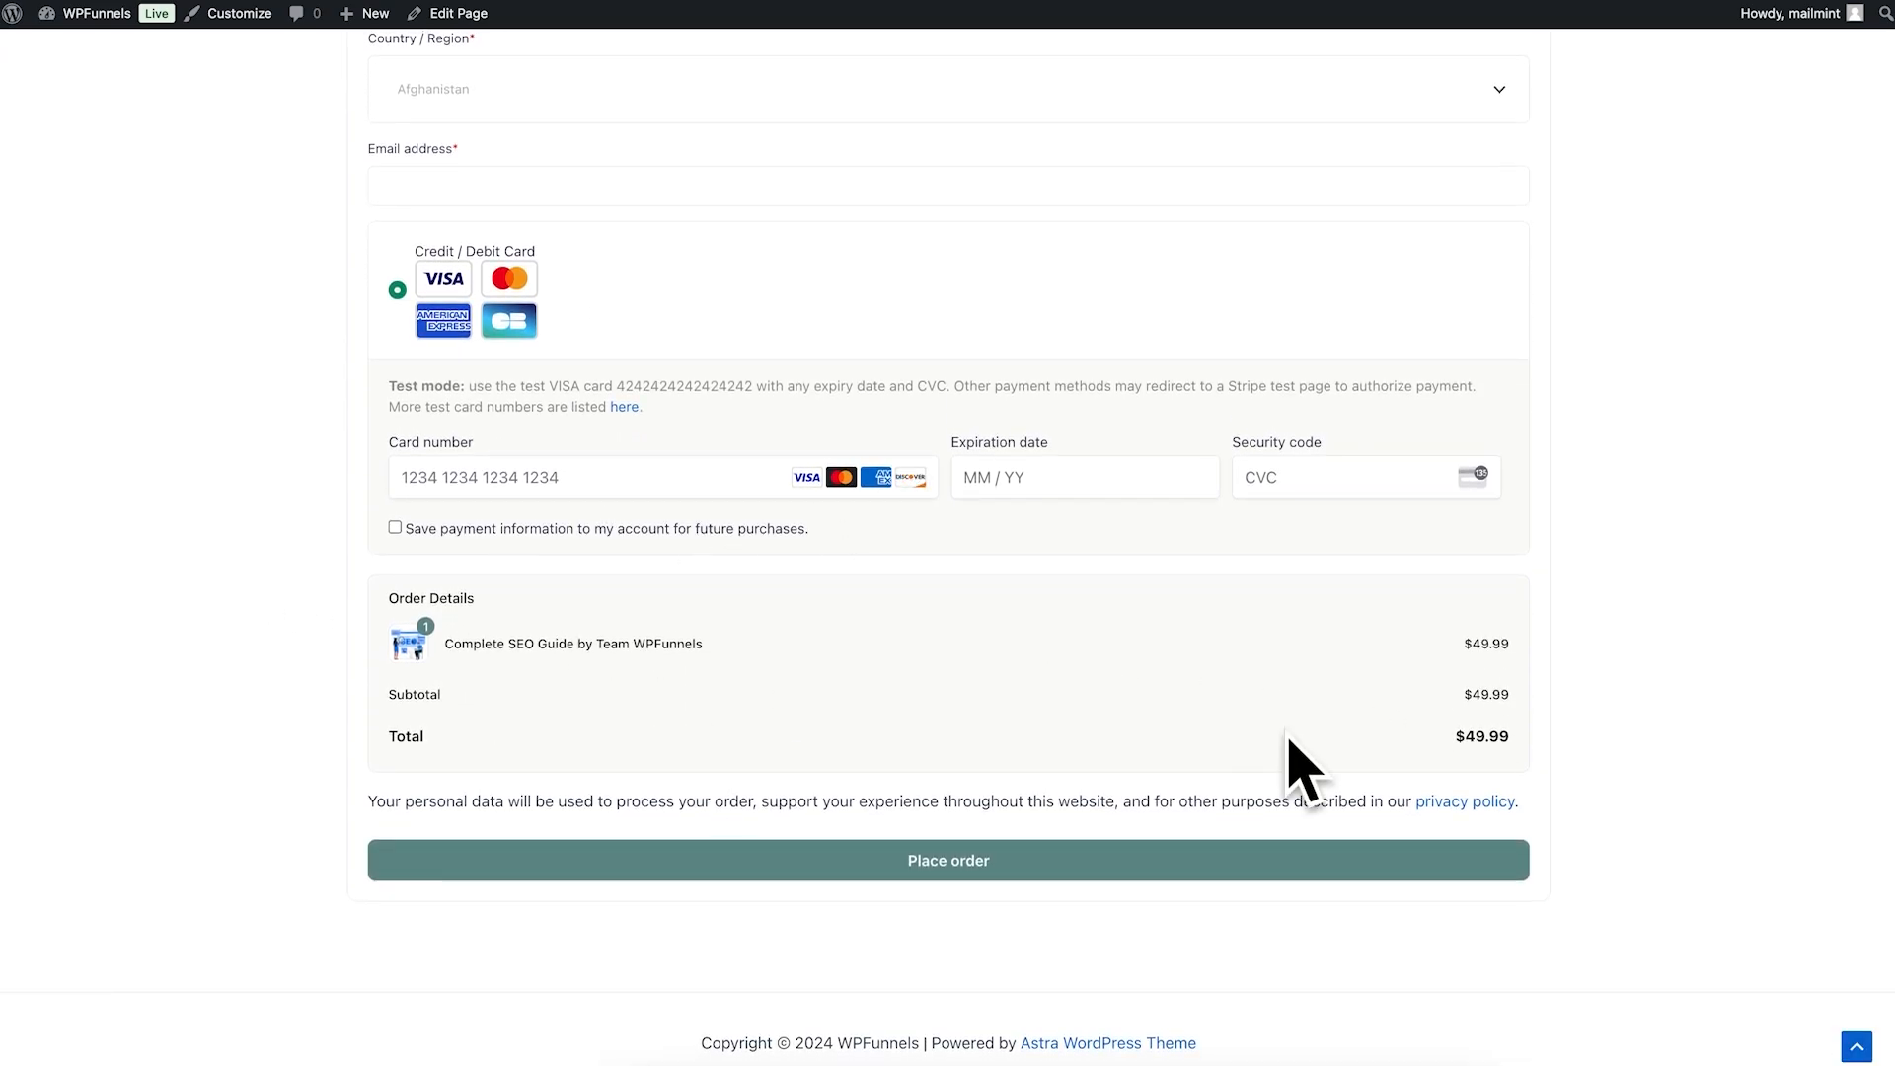
scroll(1418, 744, up, 5)
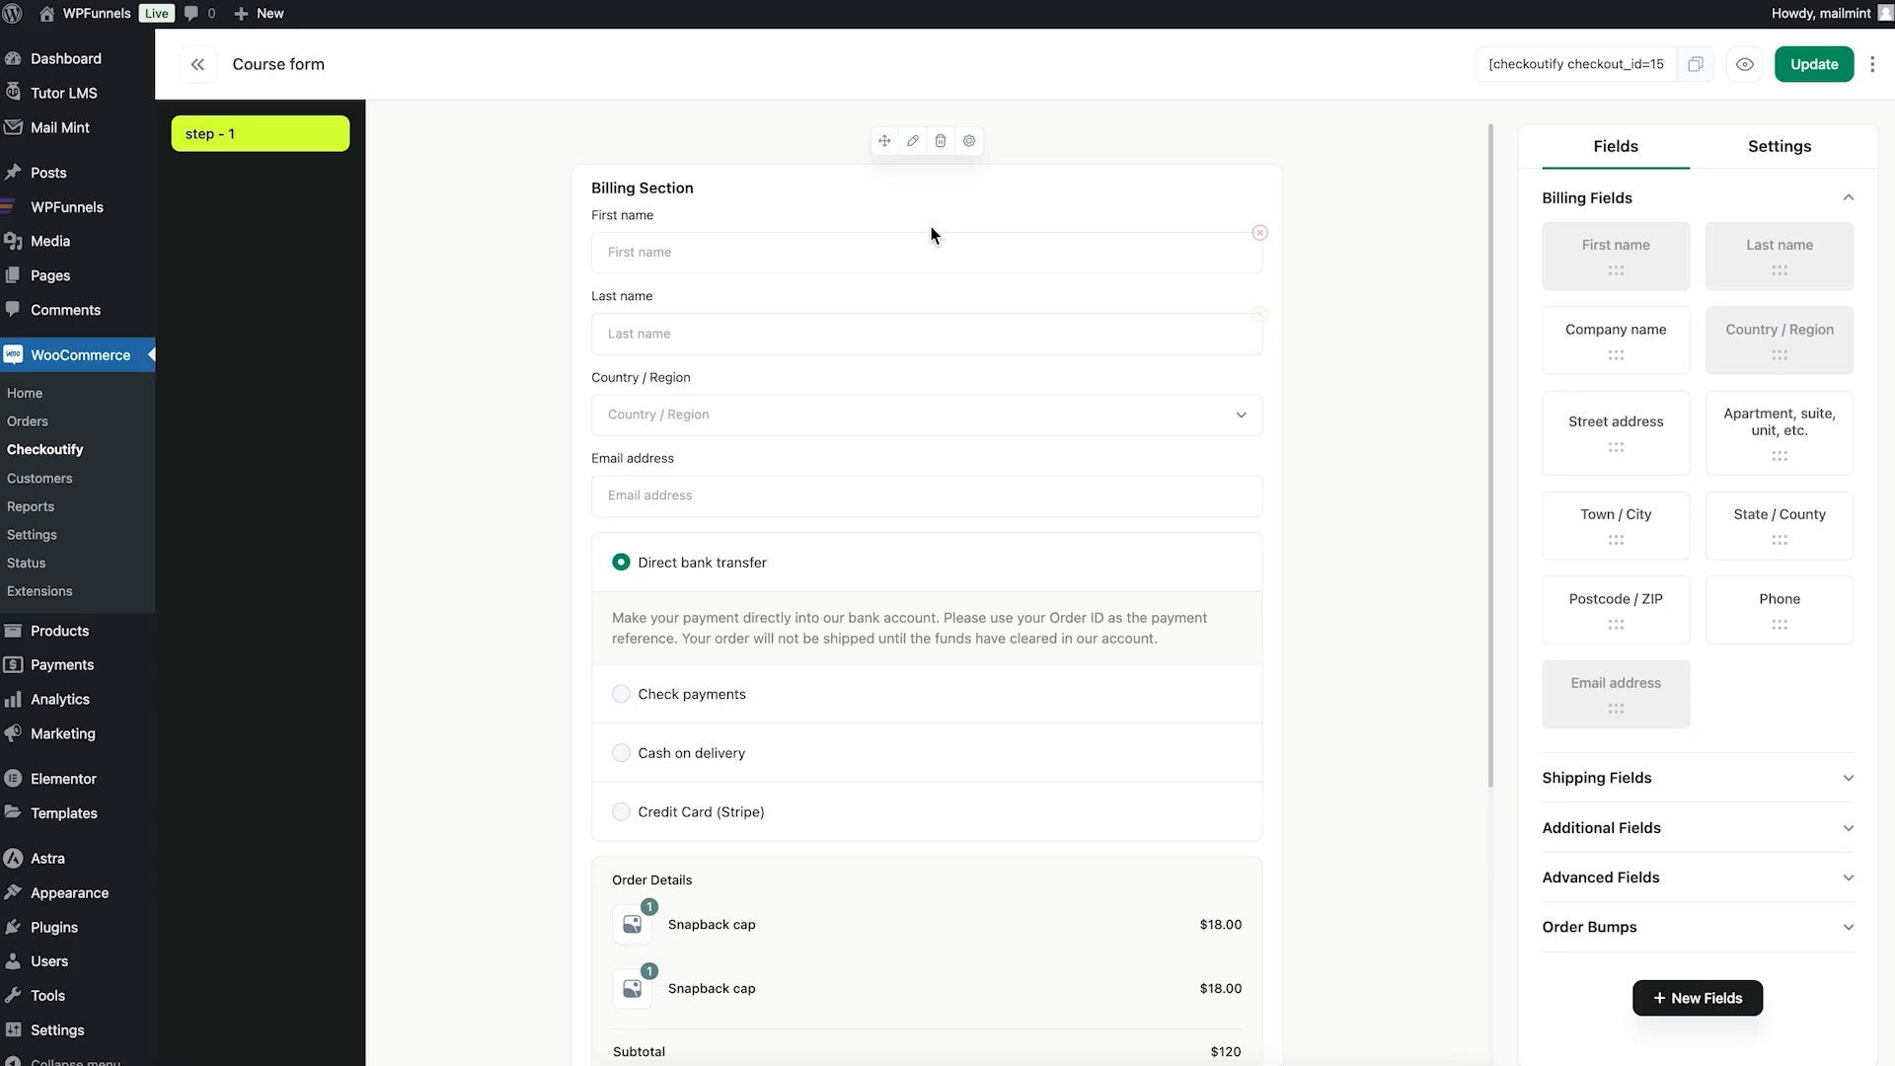
Step: In the checkout editor, change the Billing Section of the Course form to a 50 / 50 column layout
click(913, 143)
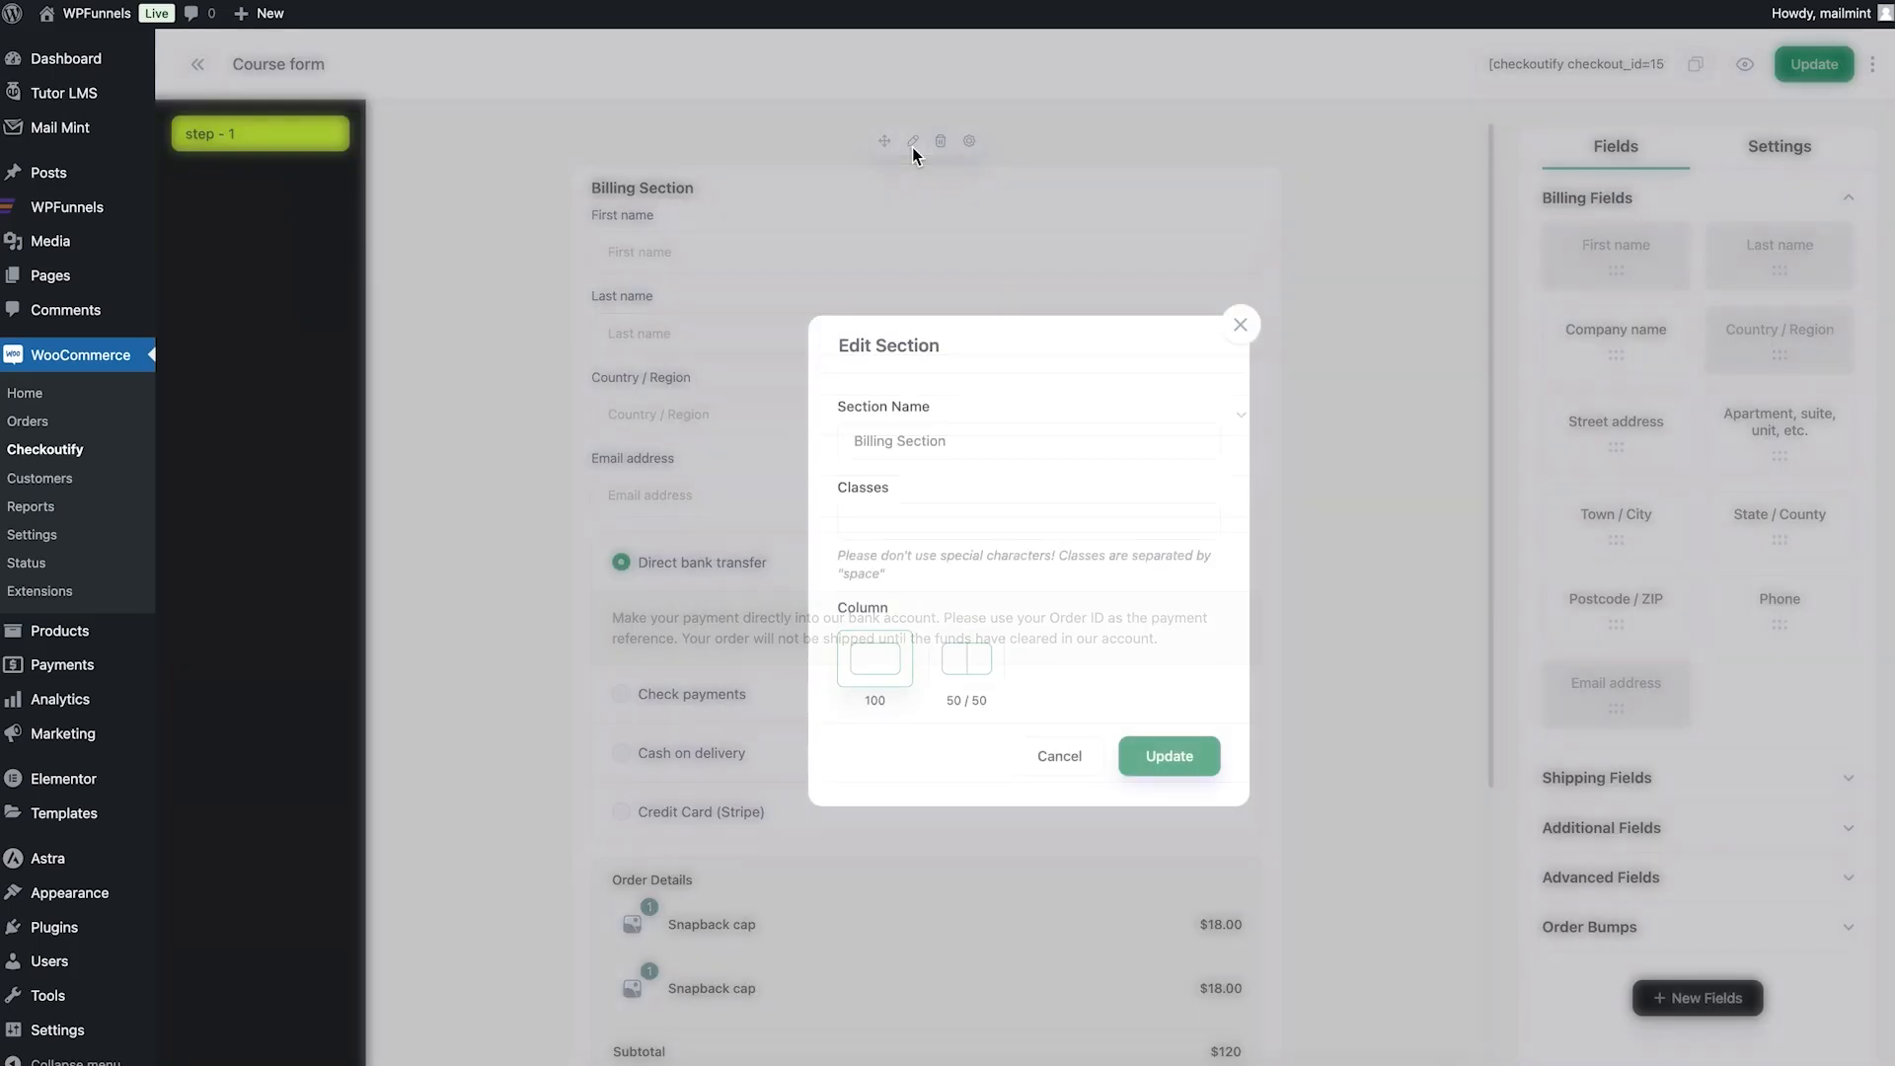
click(965, 677)
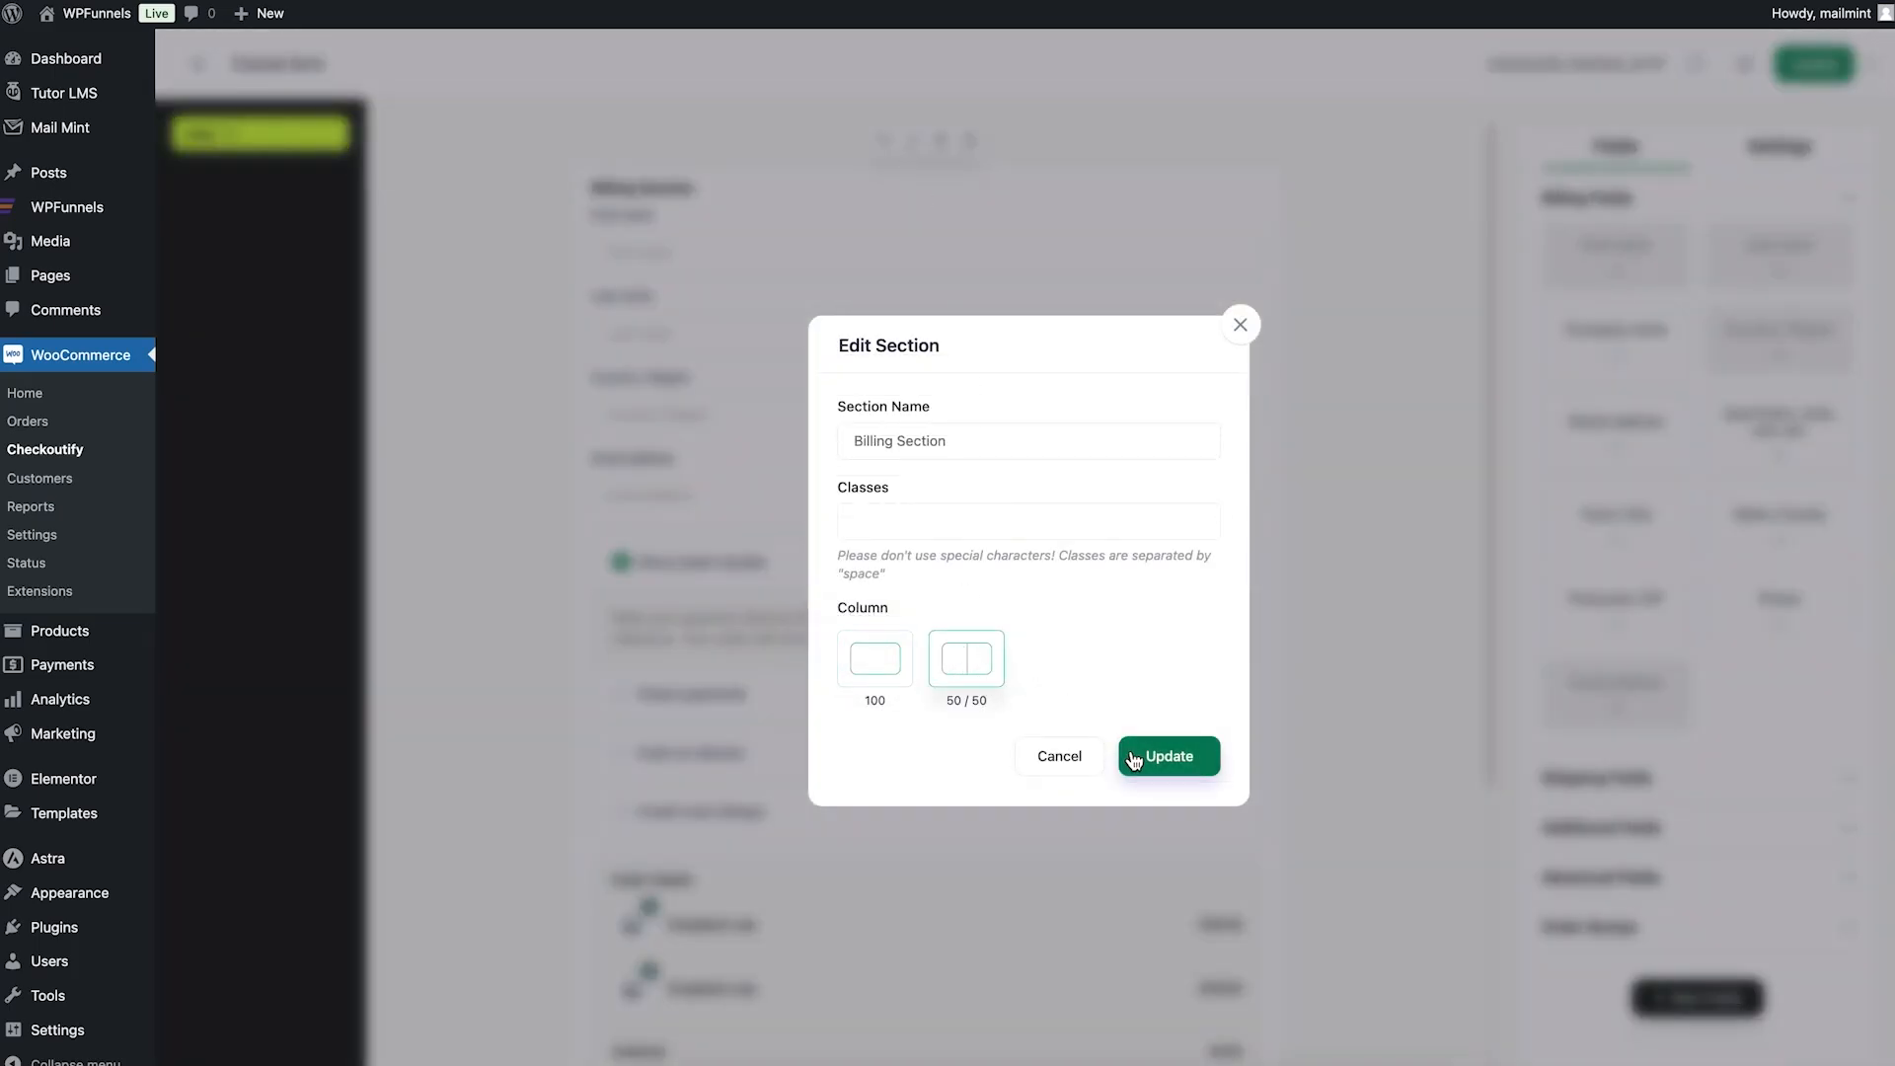
click(1161, 770)
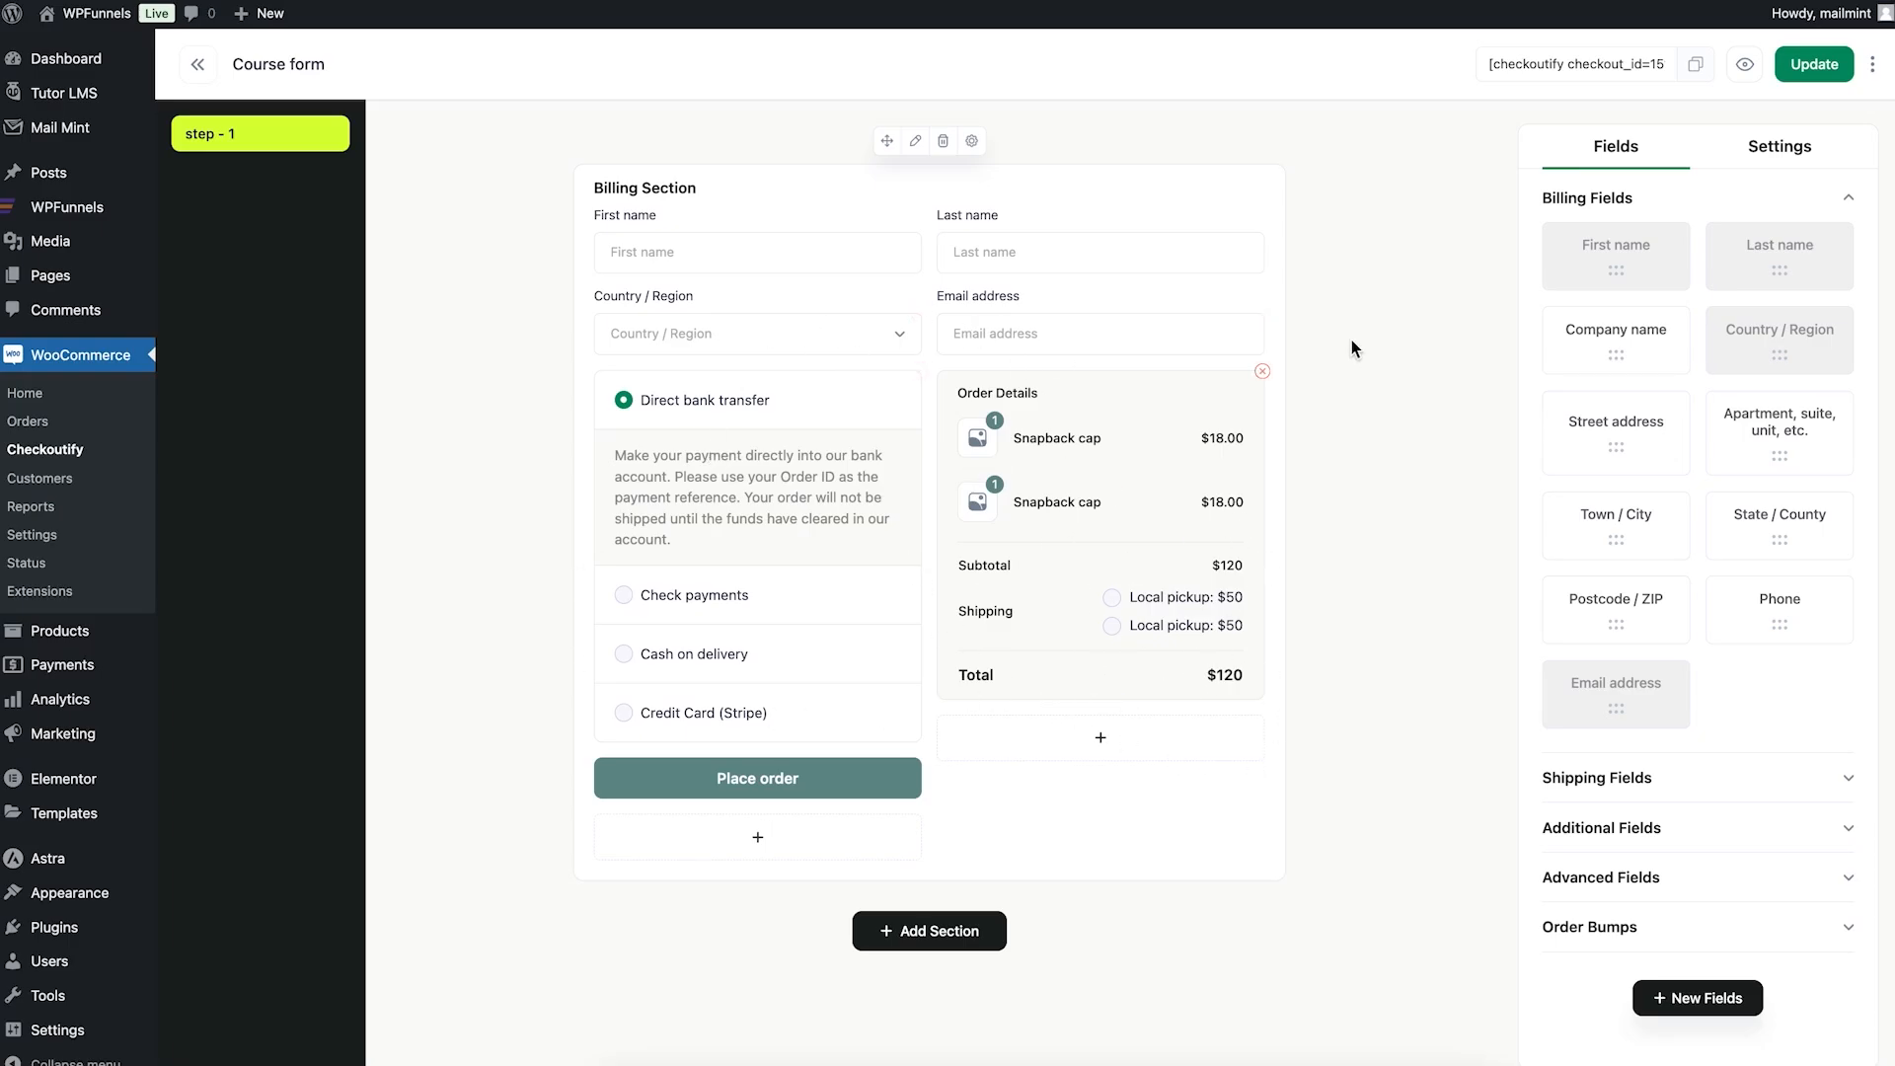
click(1381, 279)
Step: Move Last name below First name and Email address below Country / Region in the form's first column
mouse_move(840, 278)
mouse_move(1078, 261)
drag(1077, 261, 758, 304)
drag(1064, 255, 730, 474)
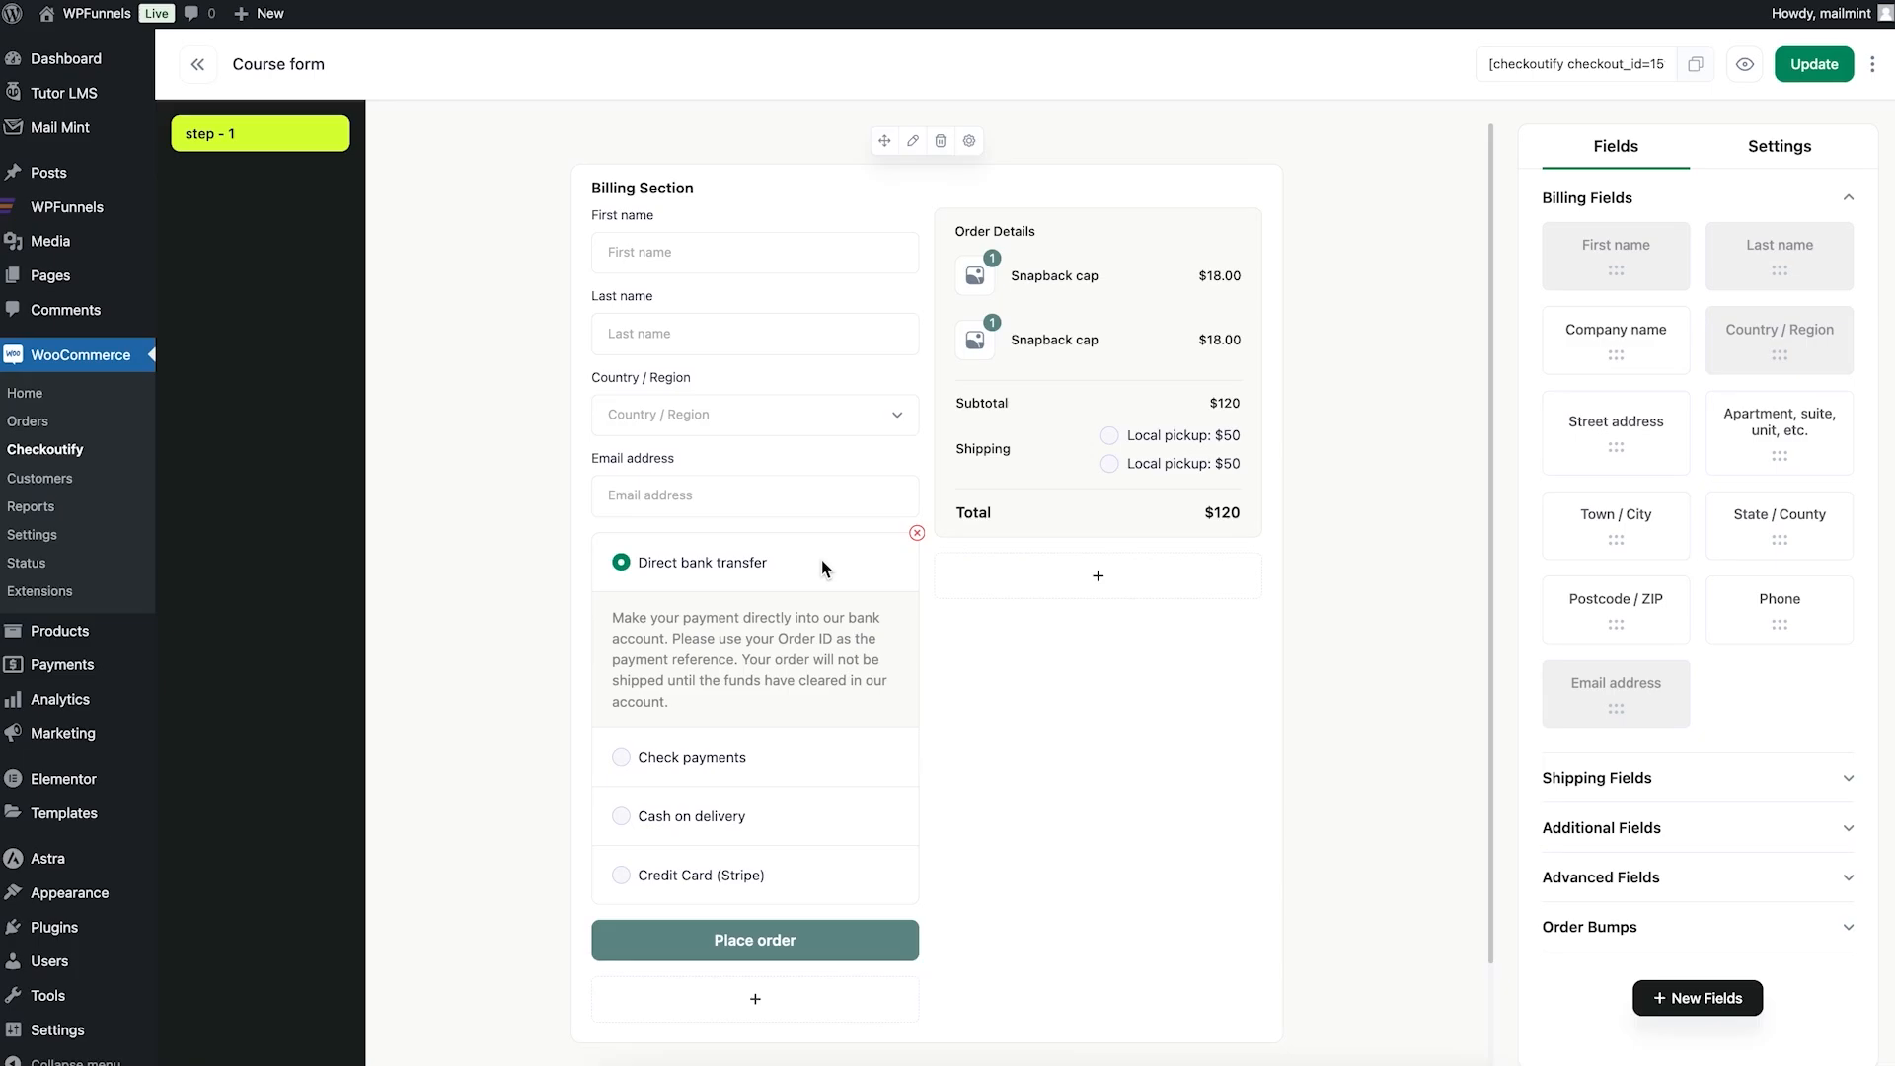
Step: Move the payment methods and the Place order button into the second column, below Order Details
drag(821, 559, 1181, 632)
scroll(725, 524, down, 1)
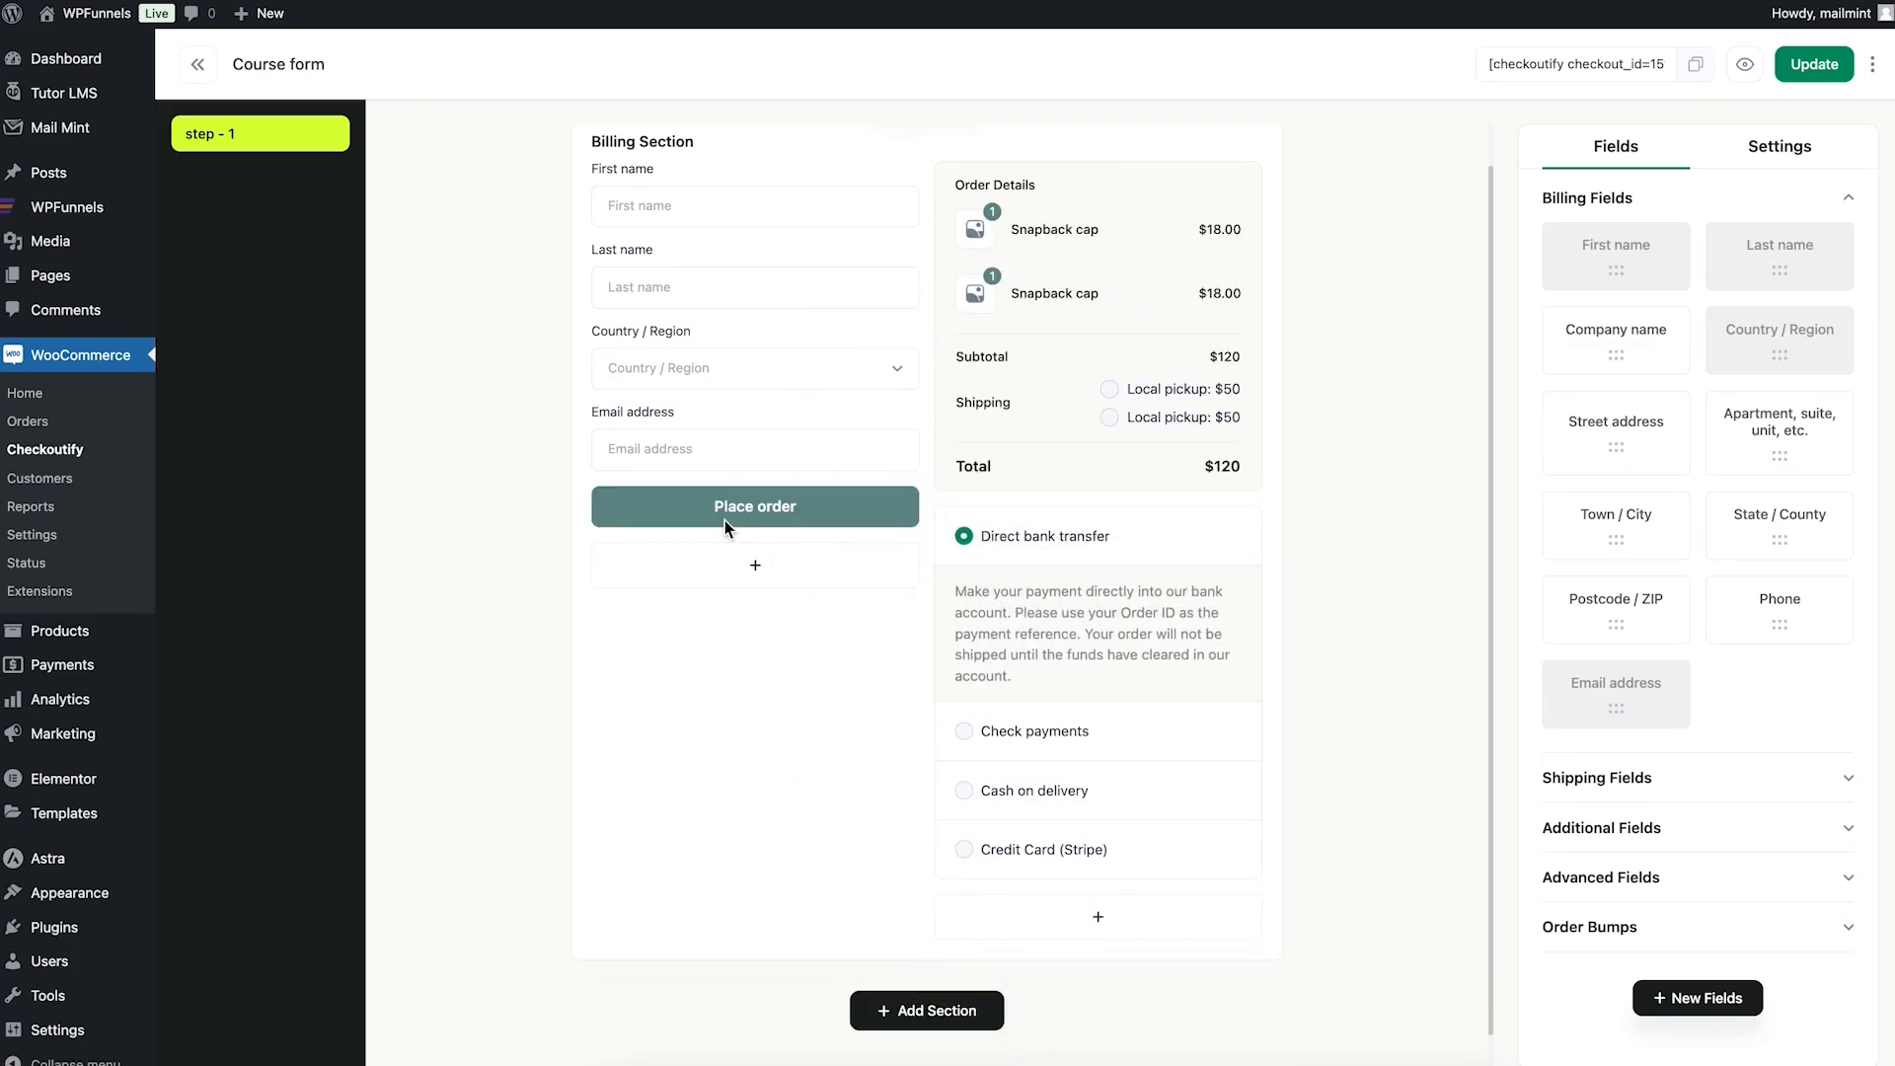
drag(886, 510, 1241, 900)
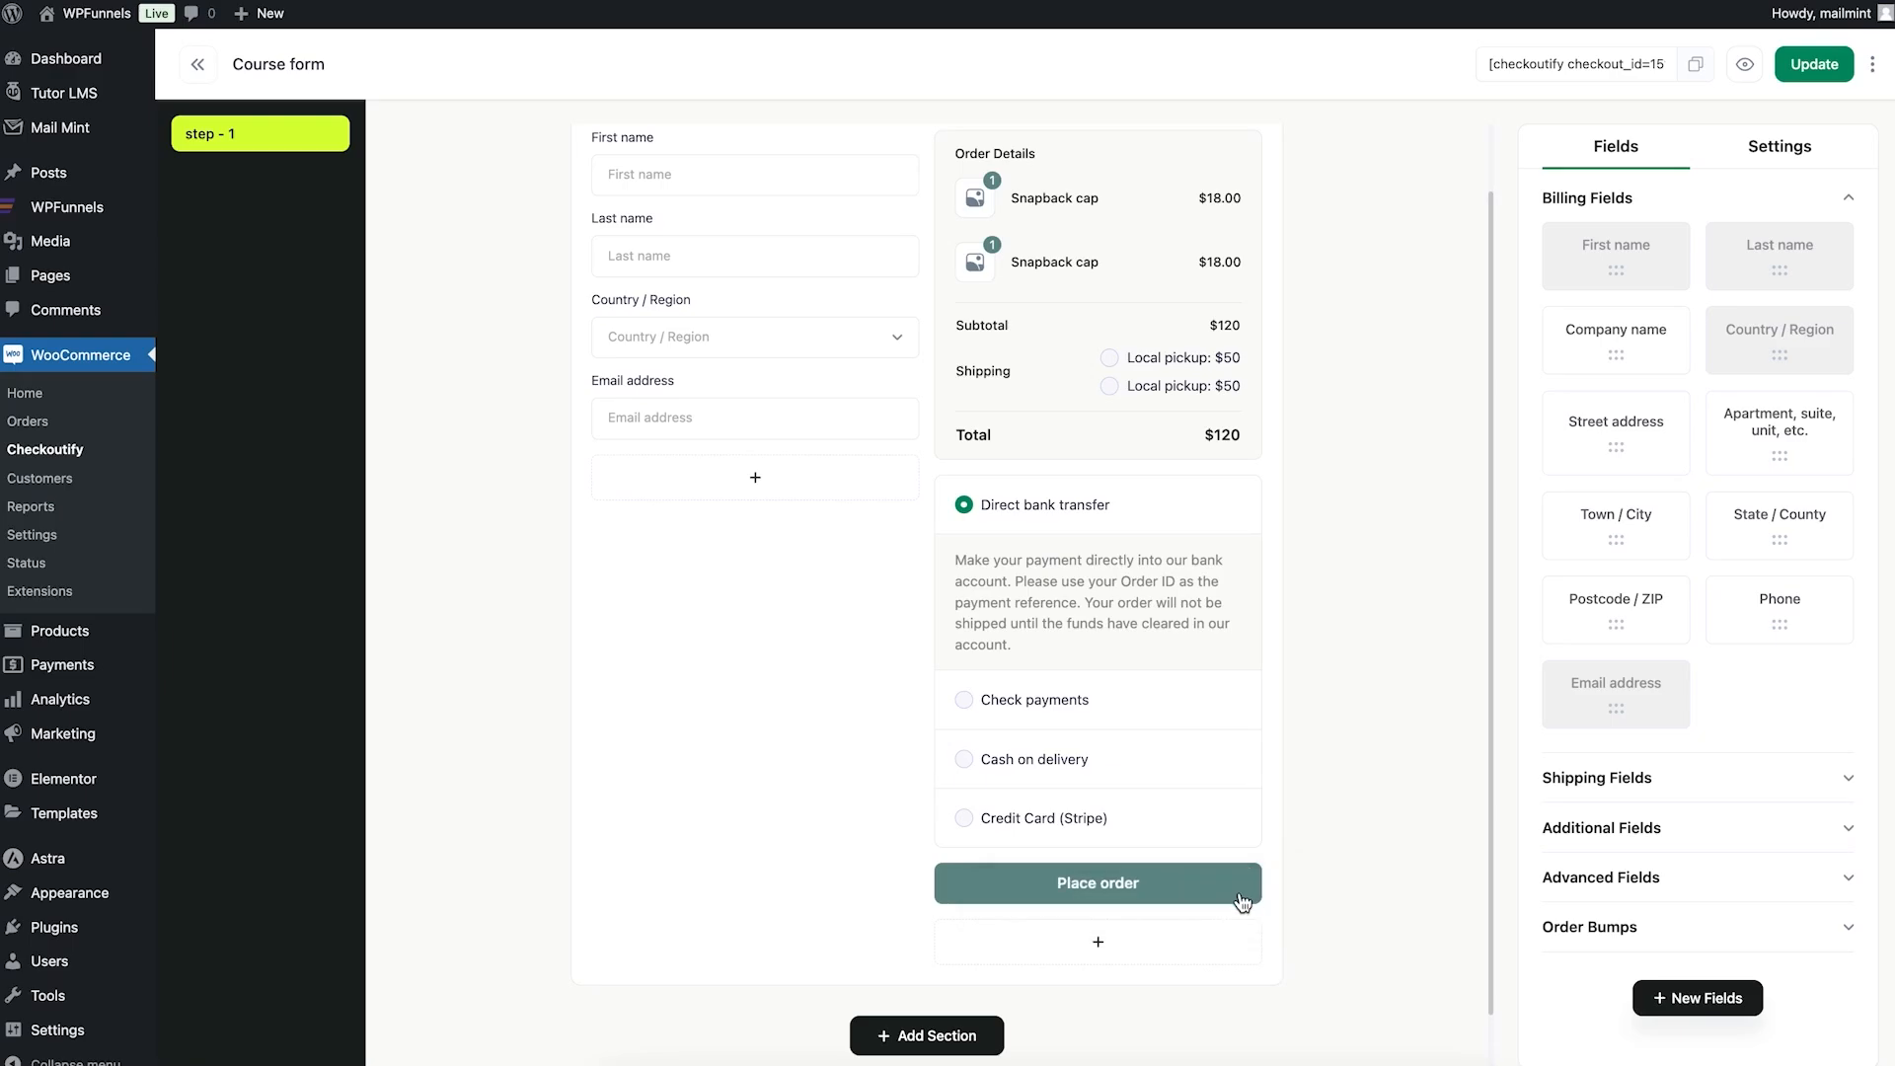
scroll(1174, 780, up, 2)
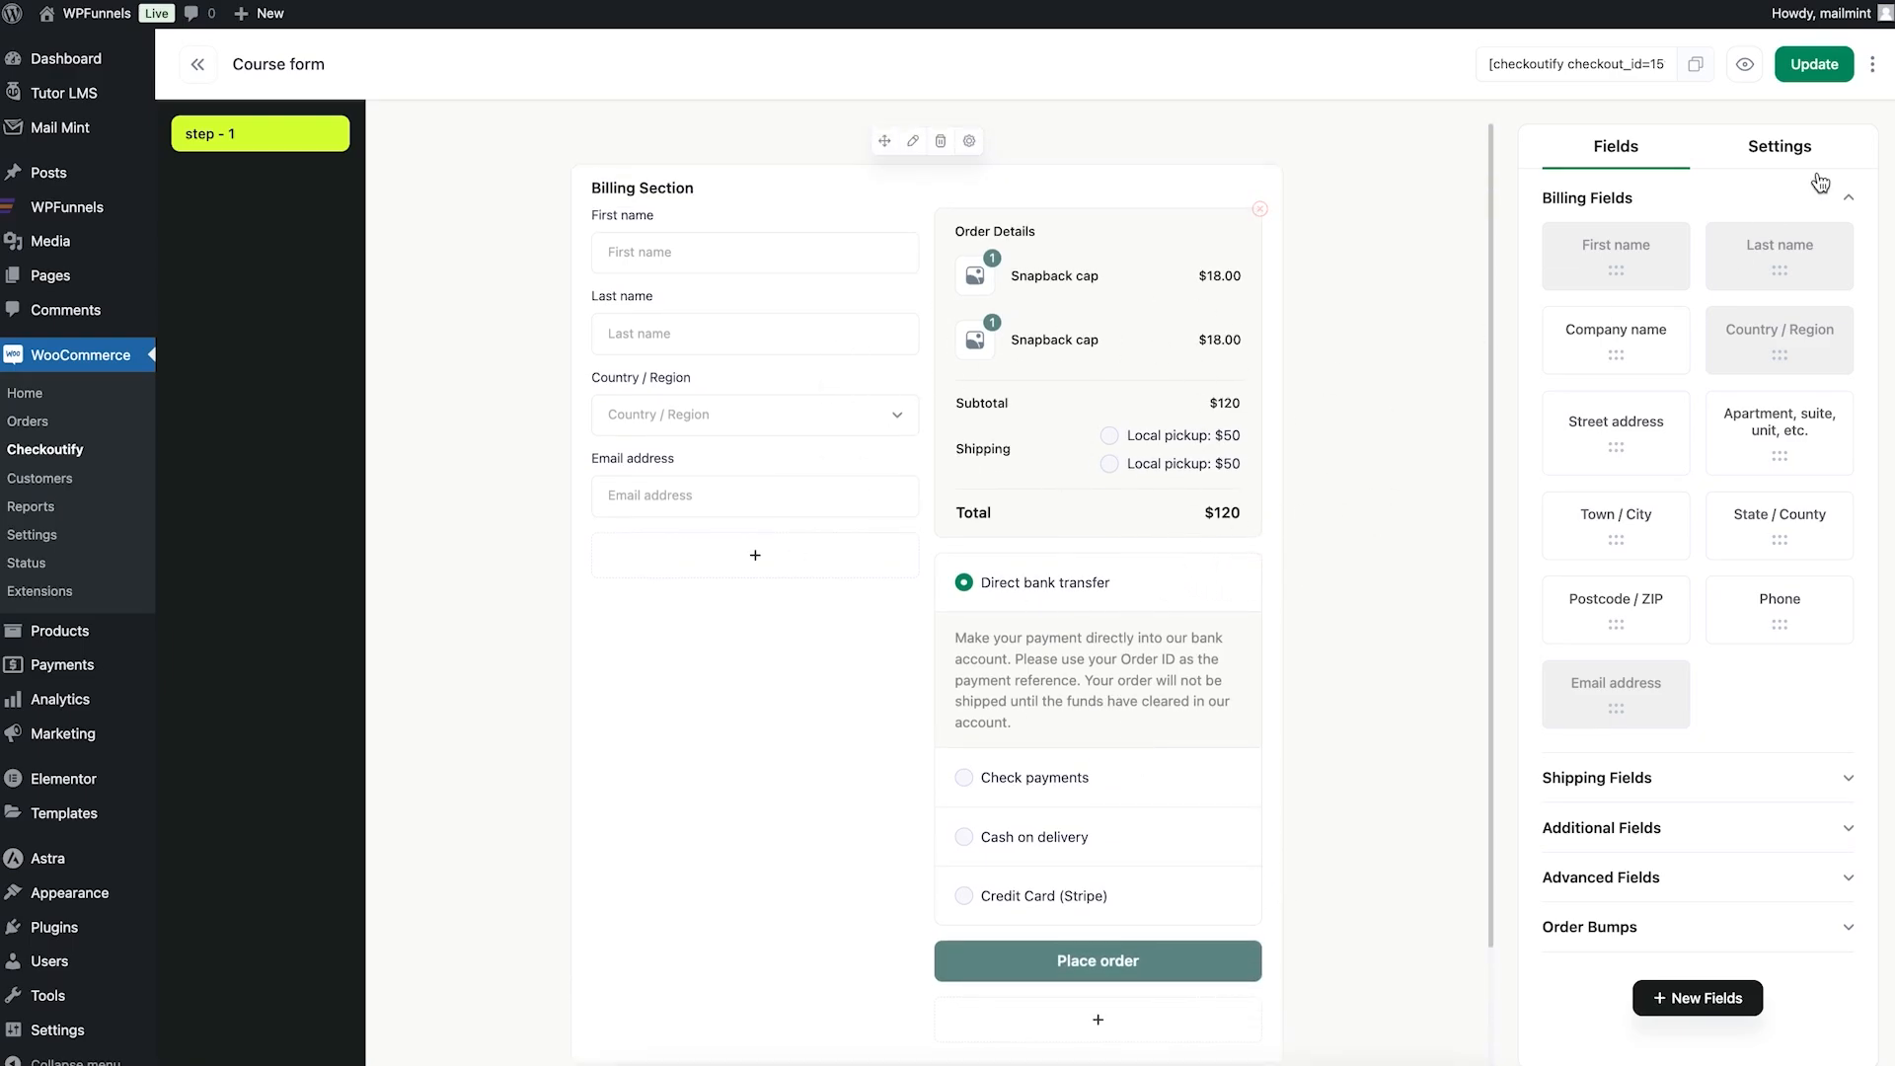
Step: Save the Course form and check its two-column layout on the storefront checkout page
click(1815, 64)
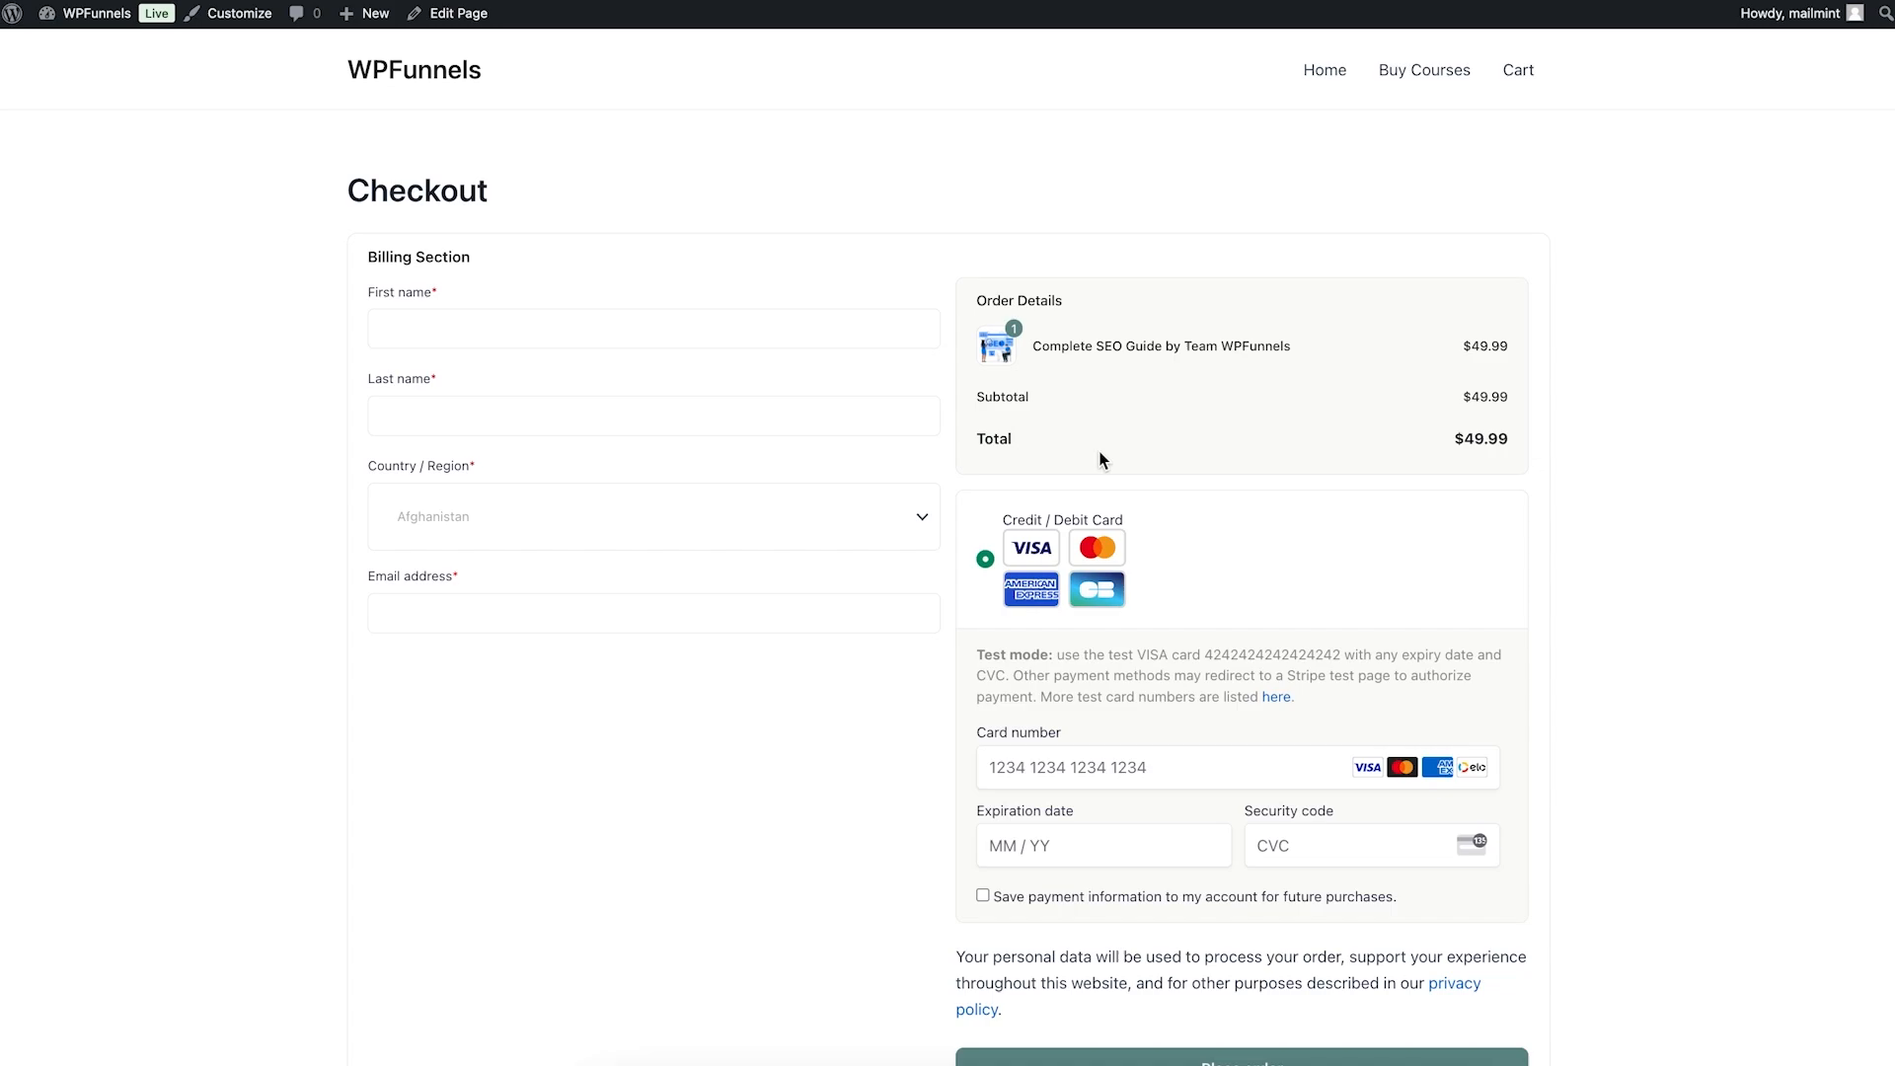
scroll(1388, 415, down, 3)
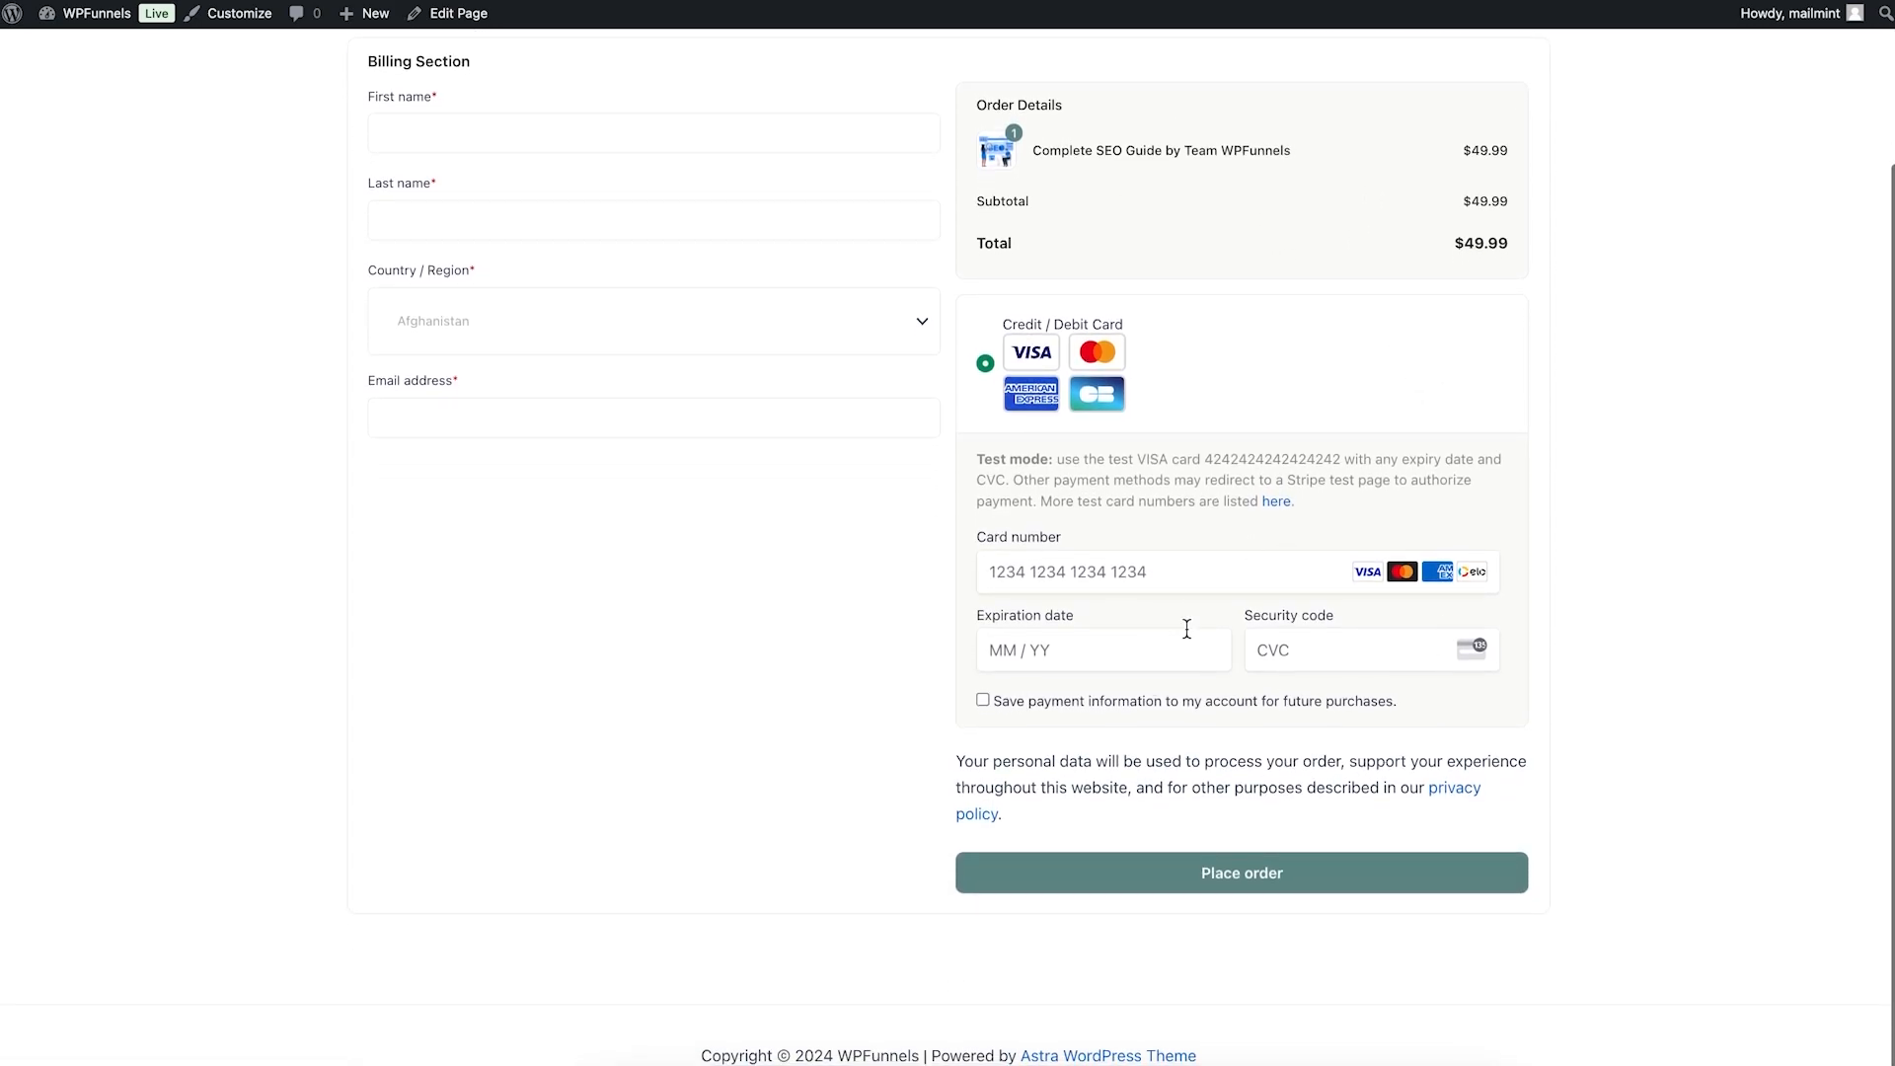
scroll(1316, 679, up, 3)
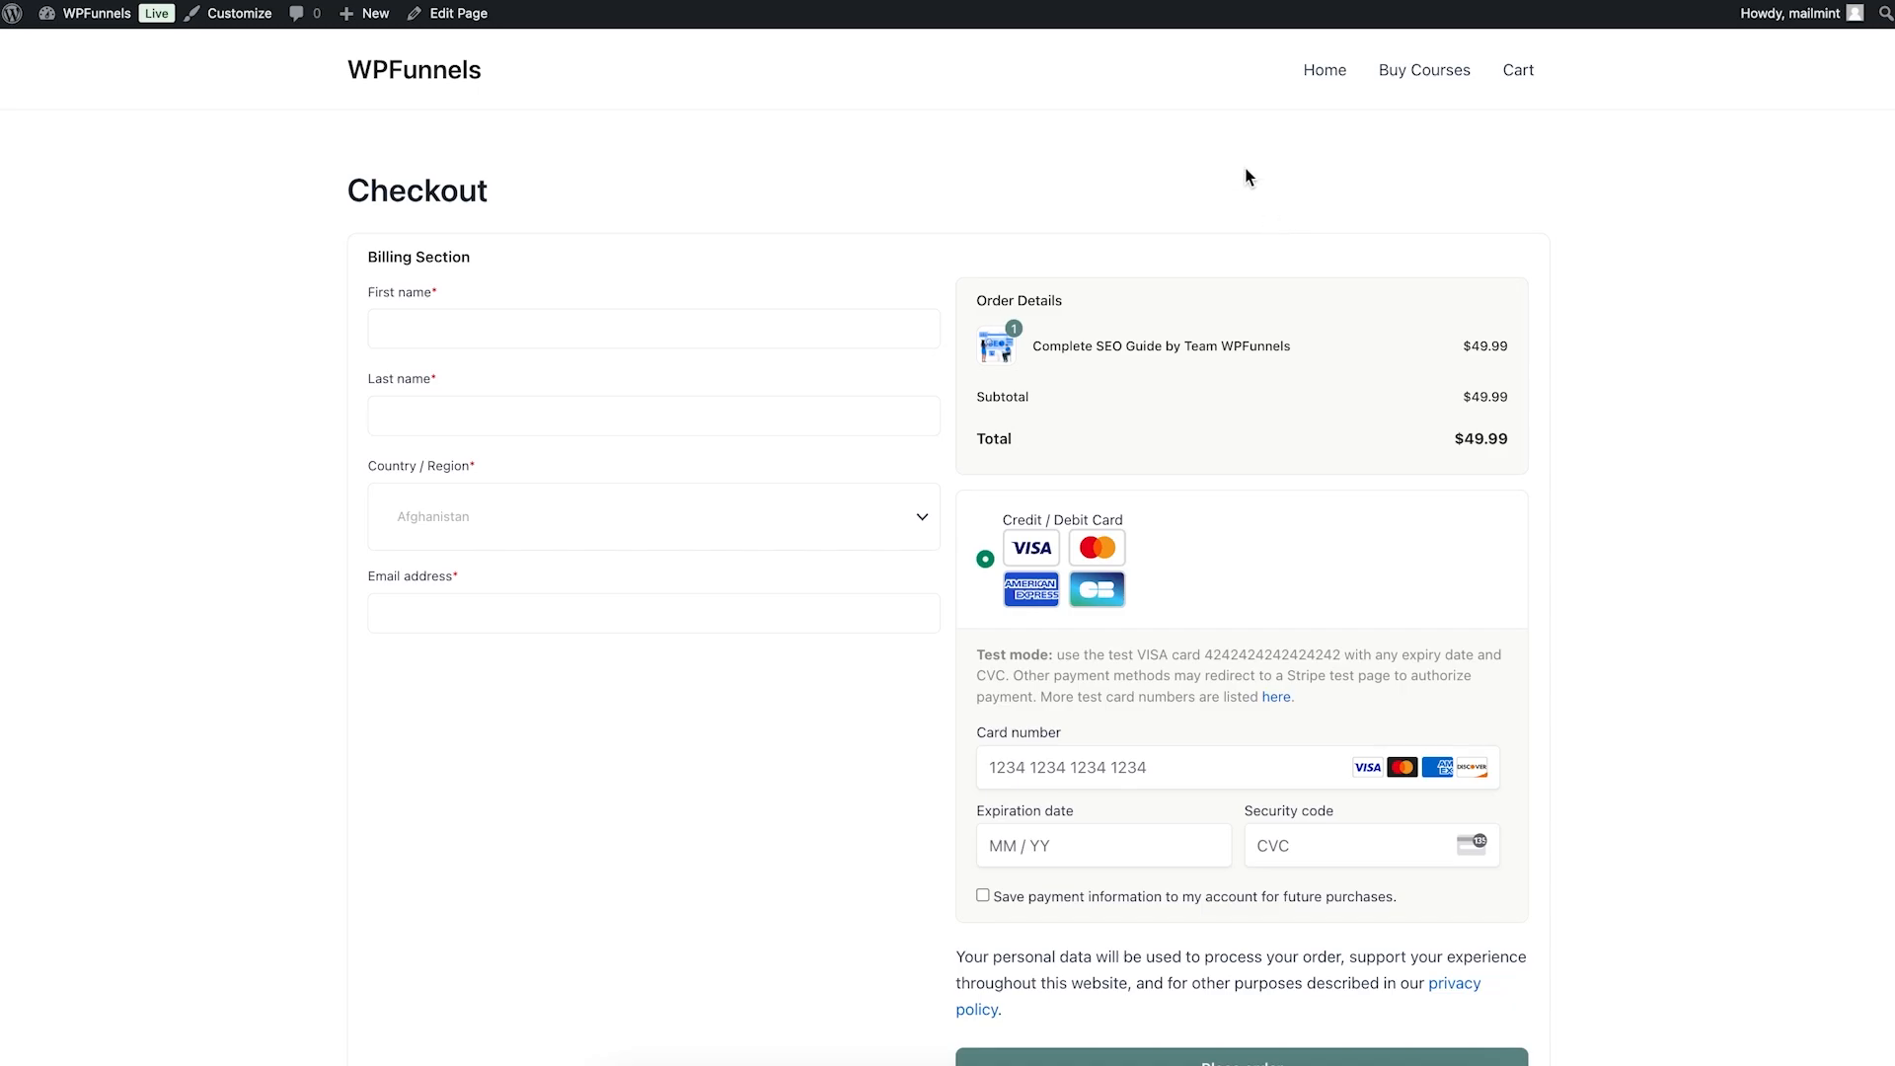
Step: Review the Course form's default checkout, funnel and step layout settings in the checkout editor, and return to its field list
click(1198, 2)
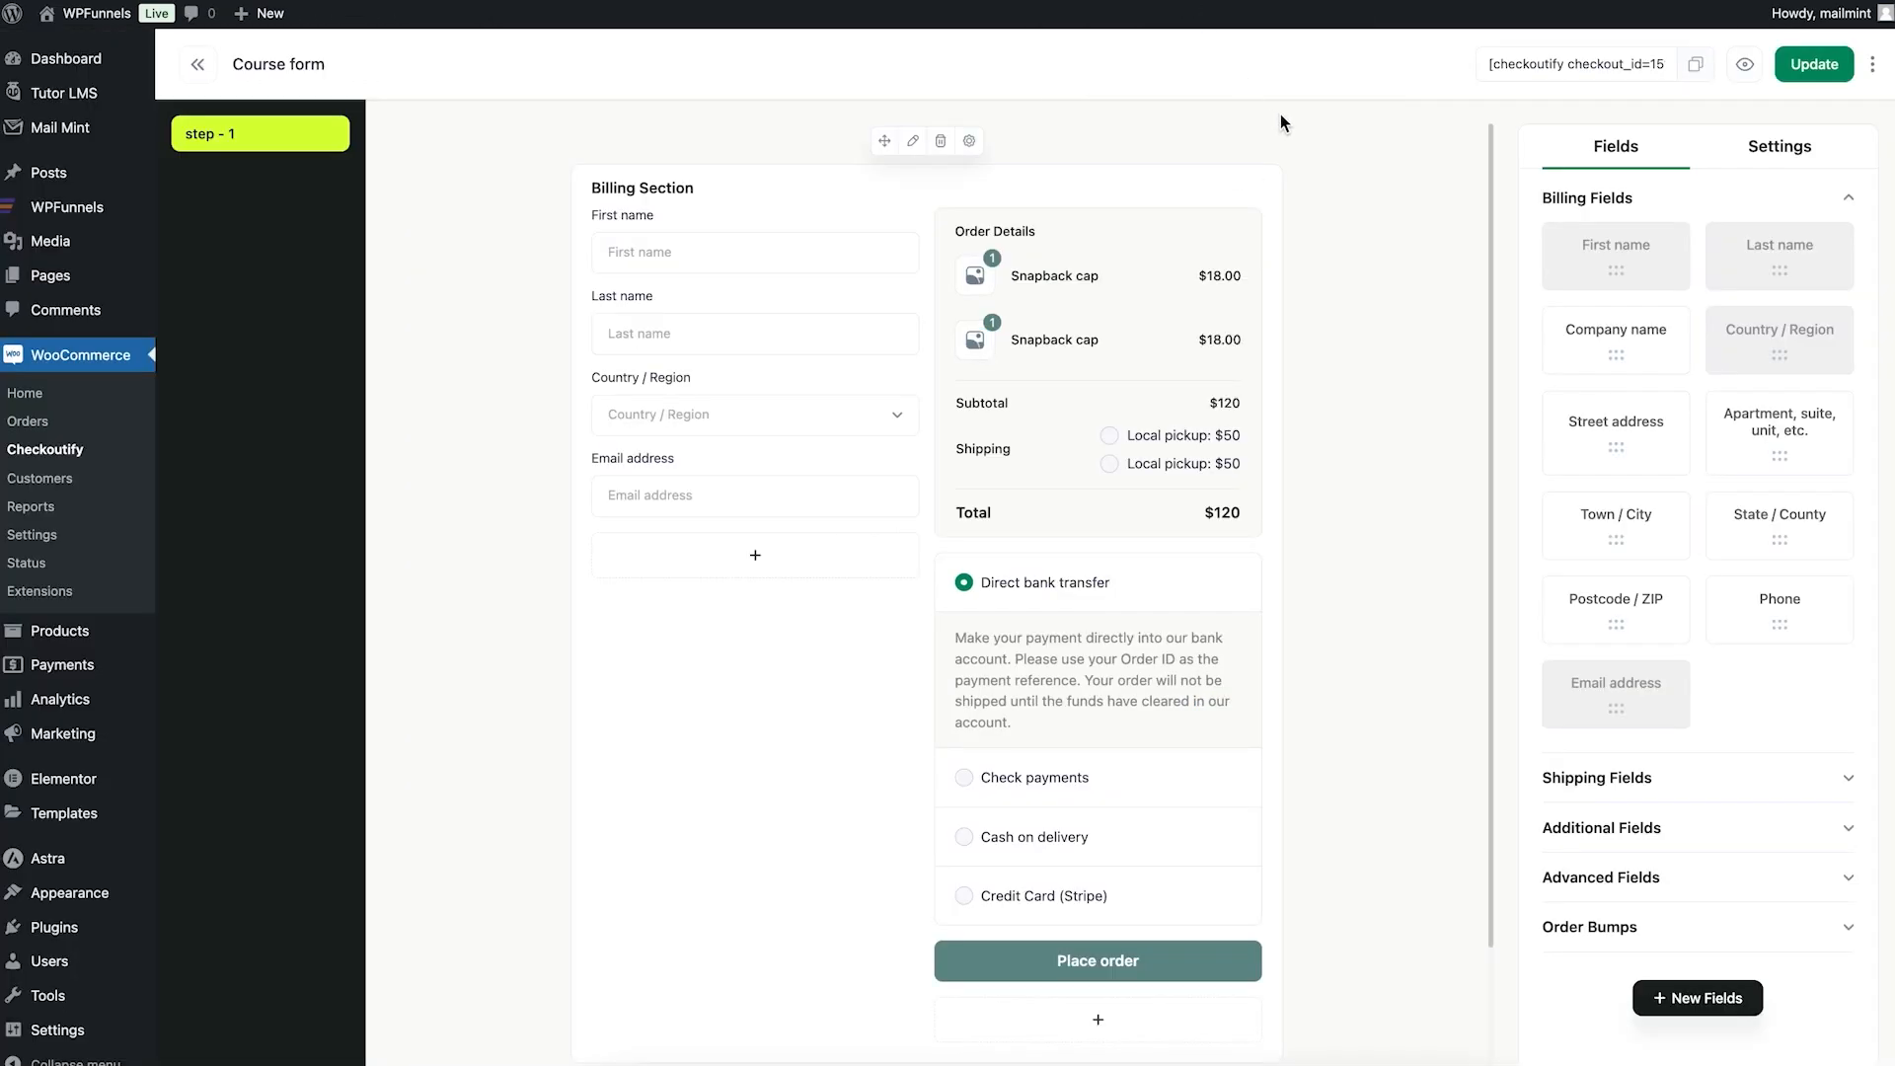
click(1763, 153)
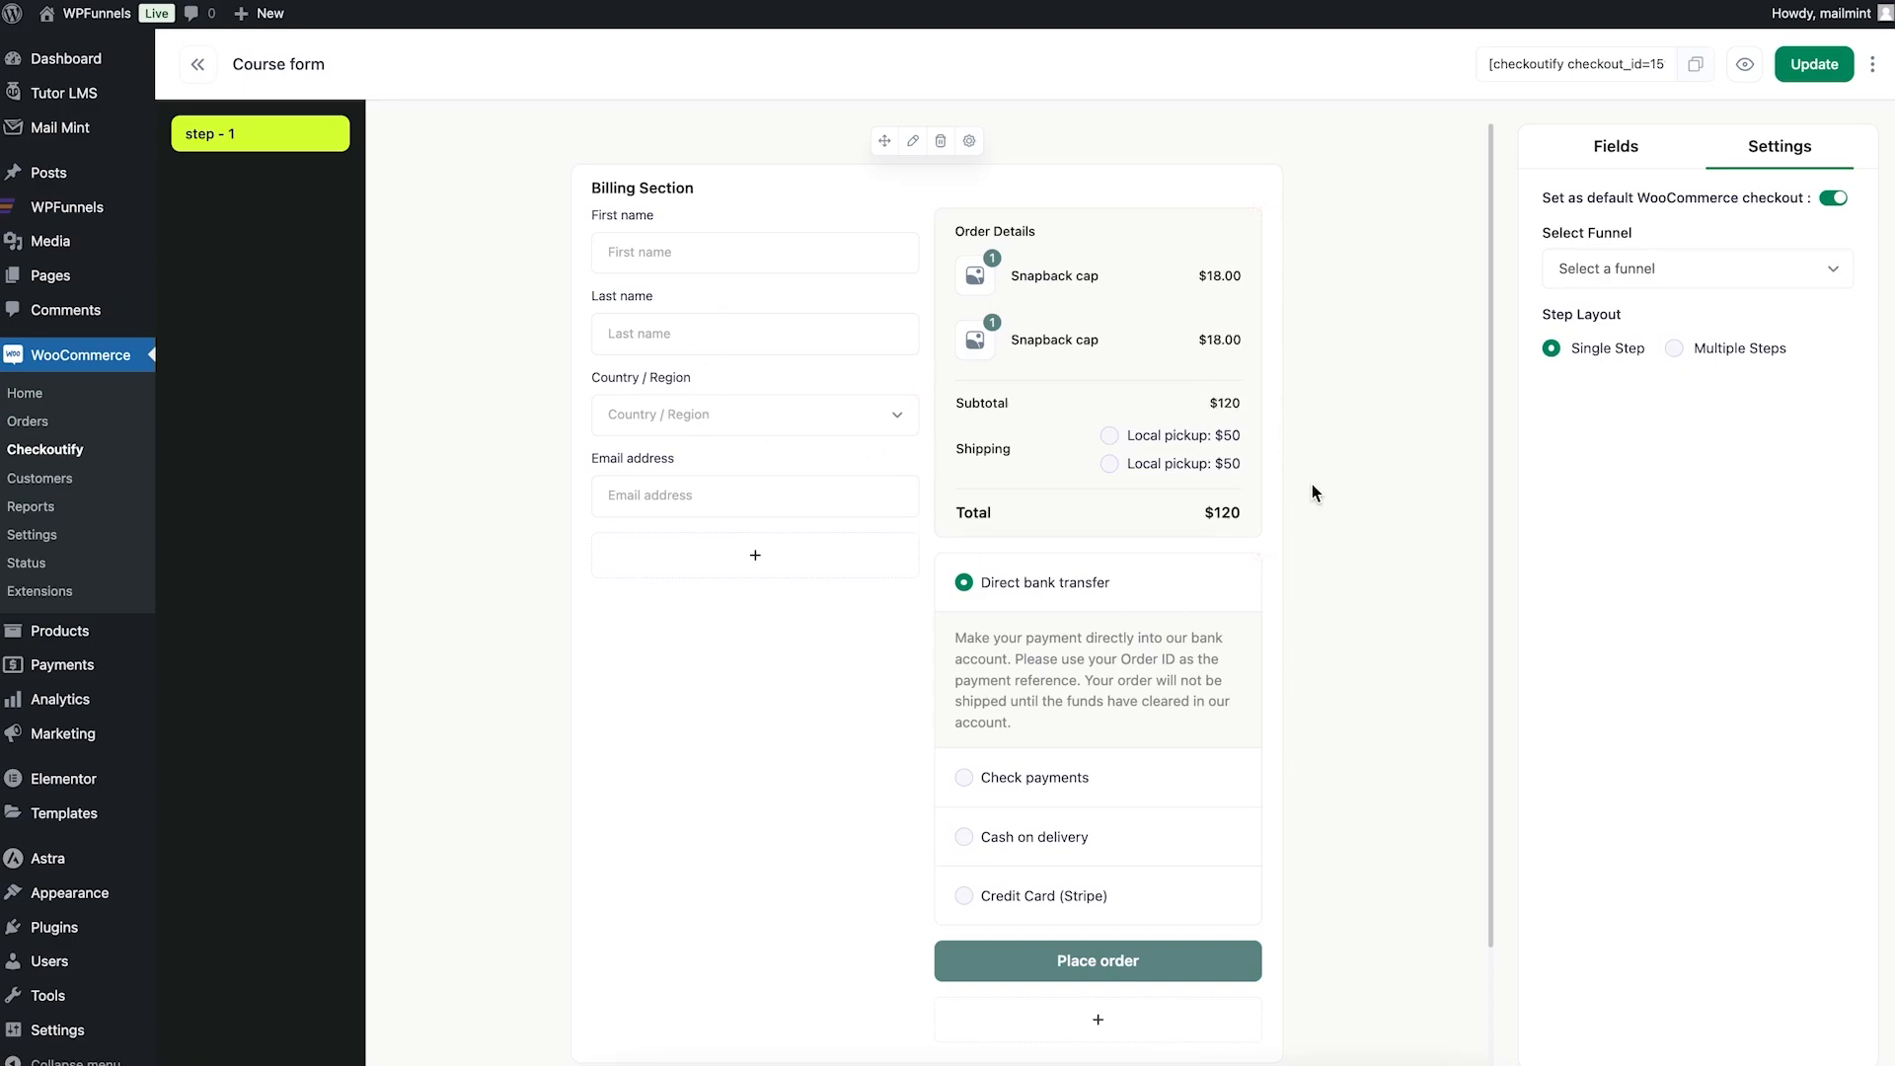
click(1624, 150)
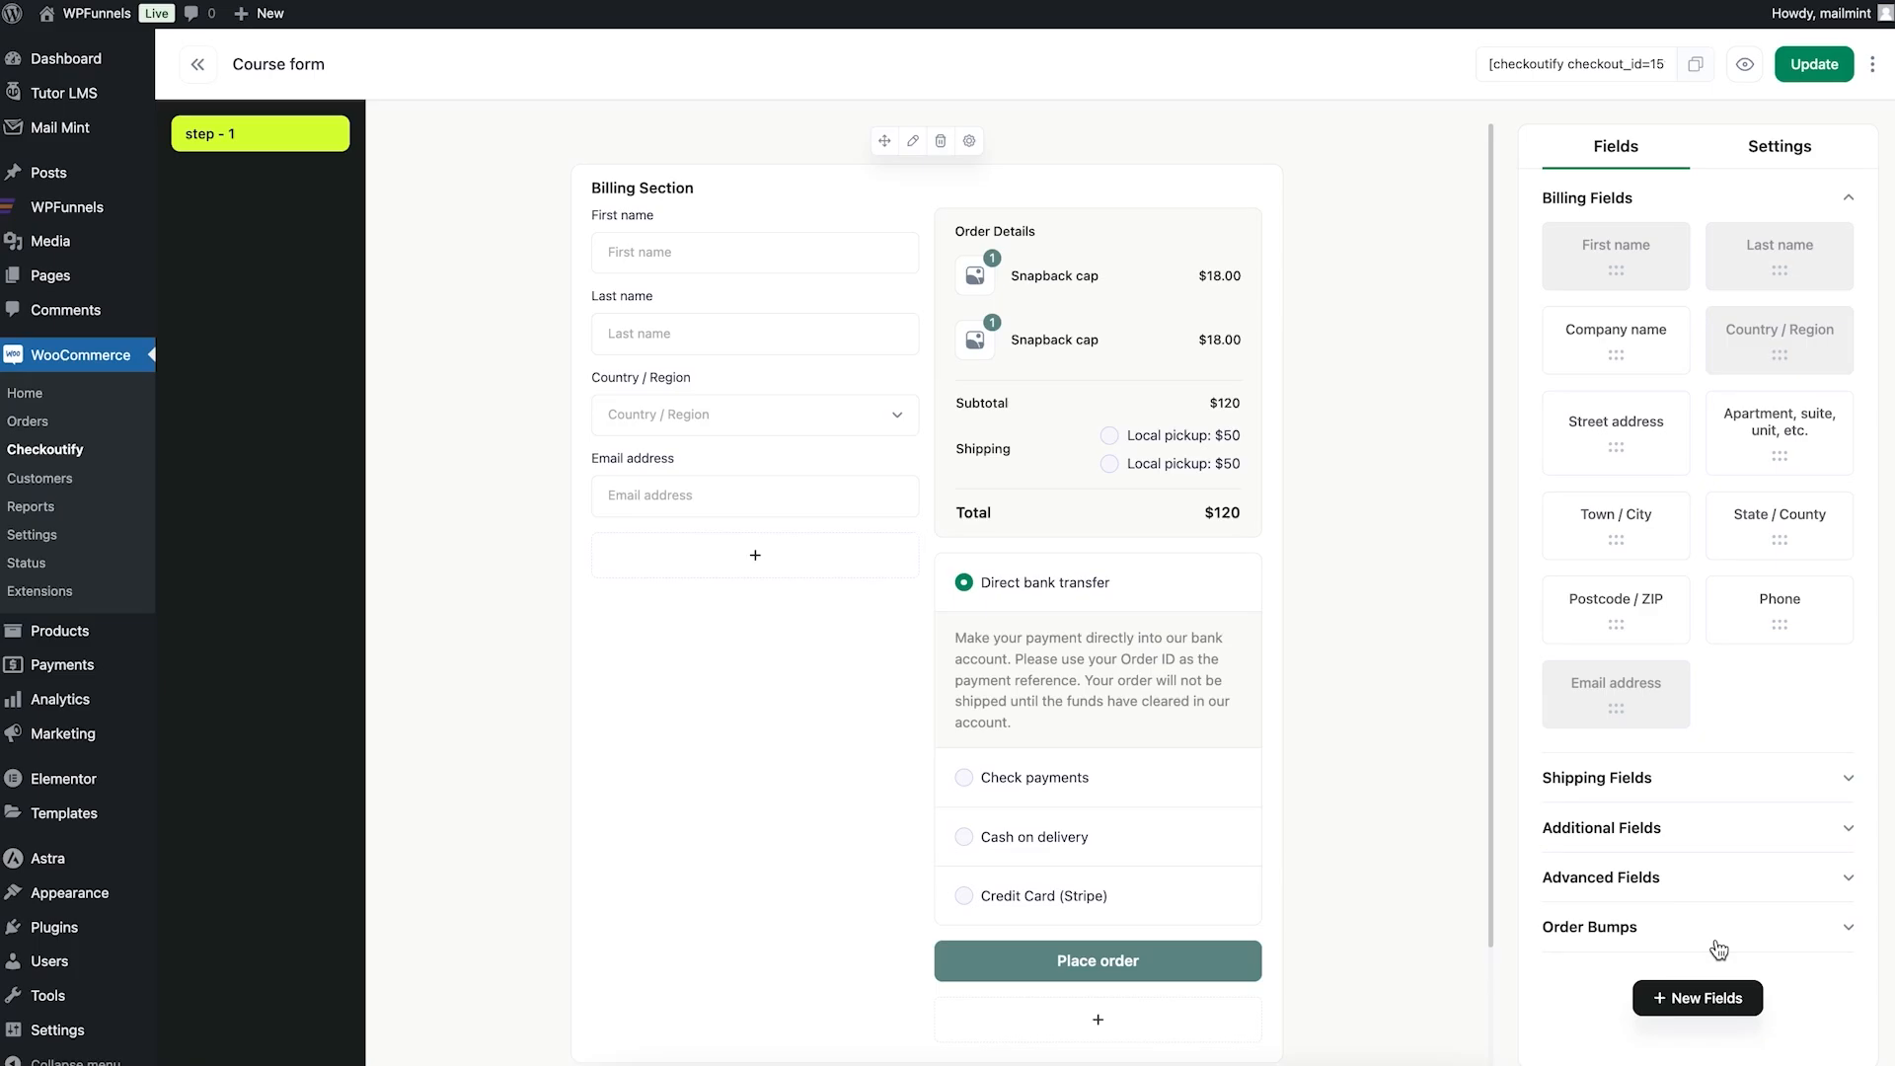
Step: Create a new WPFunnels funnel from scratch named "Course Funnel Checkout"
mouse_move(1250, 587)
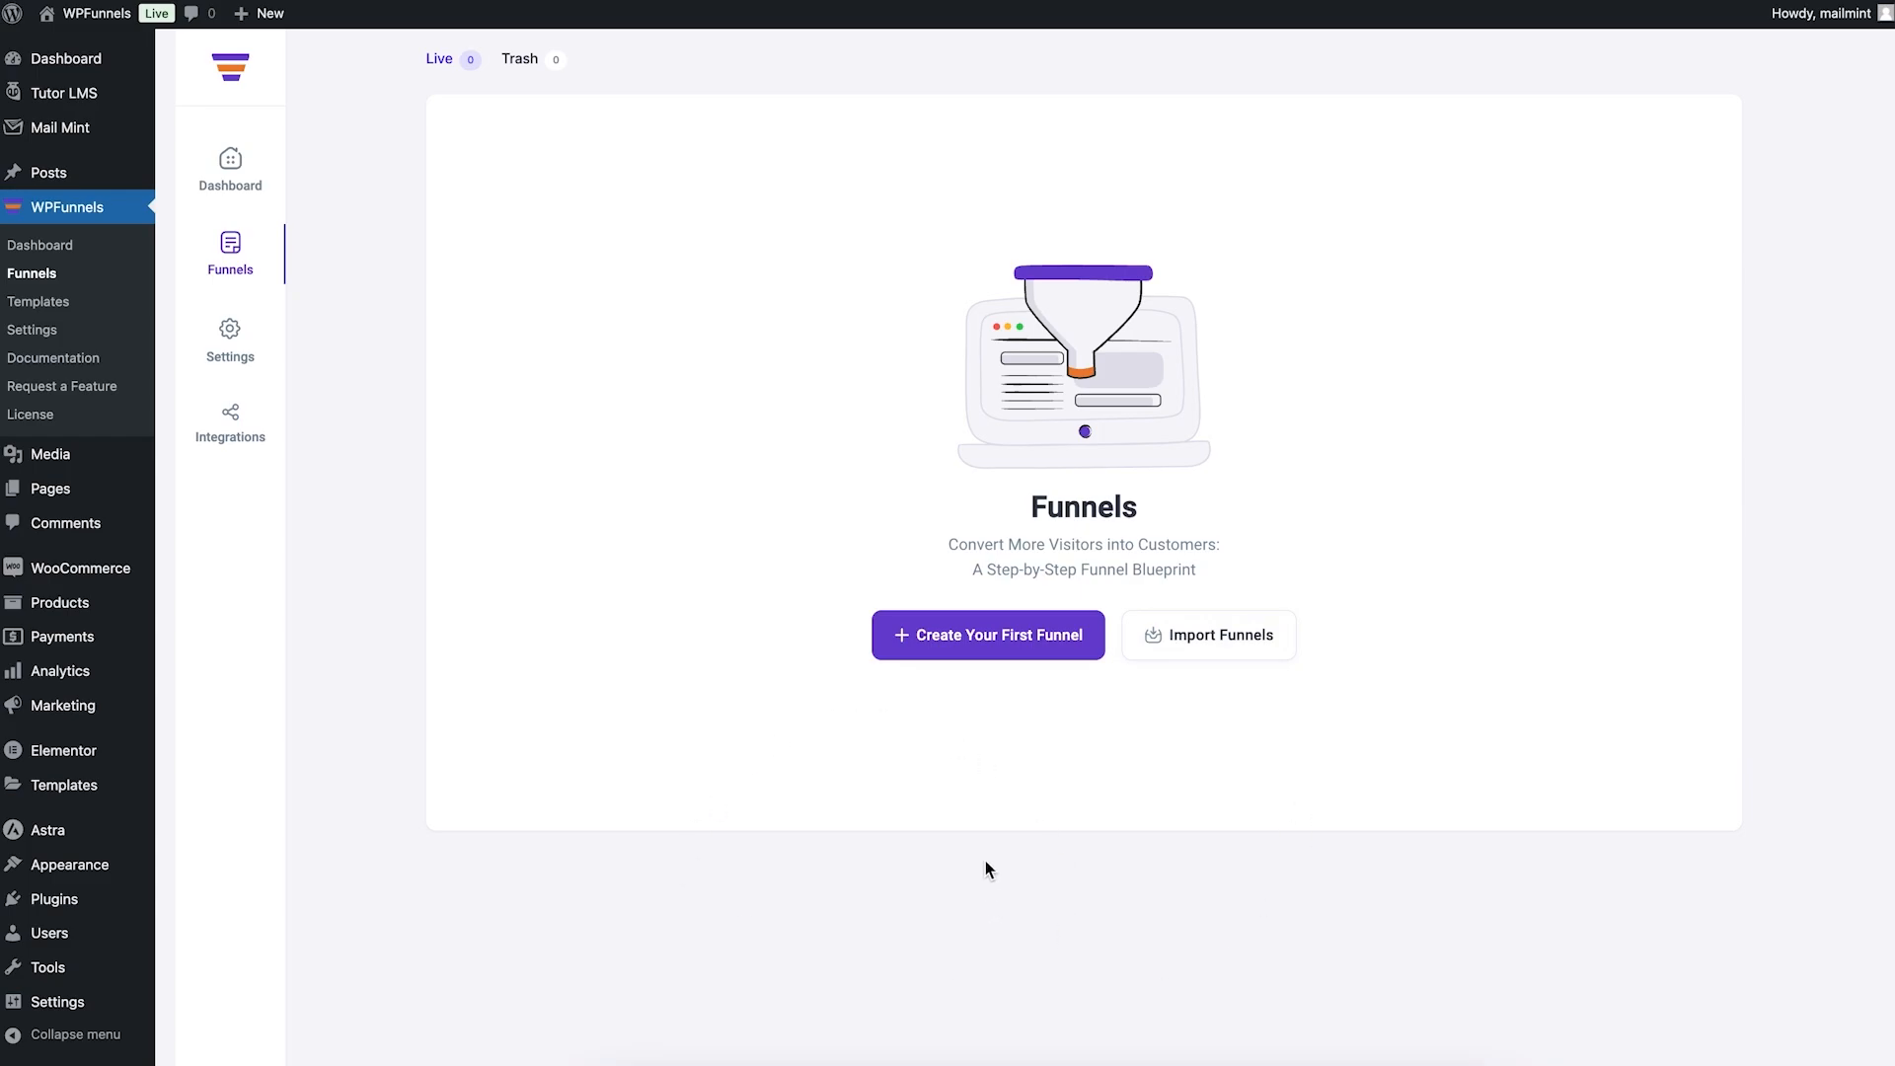
click(968, 634)
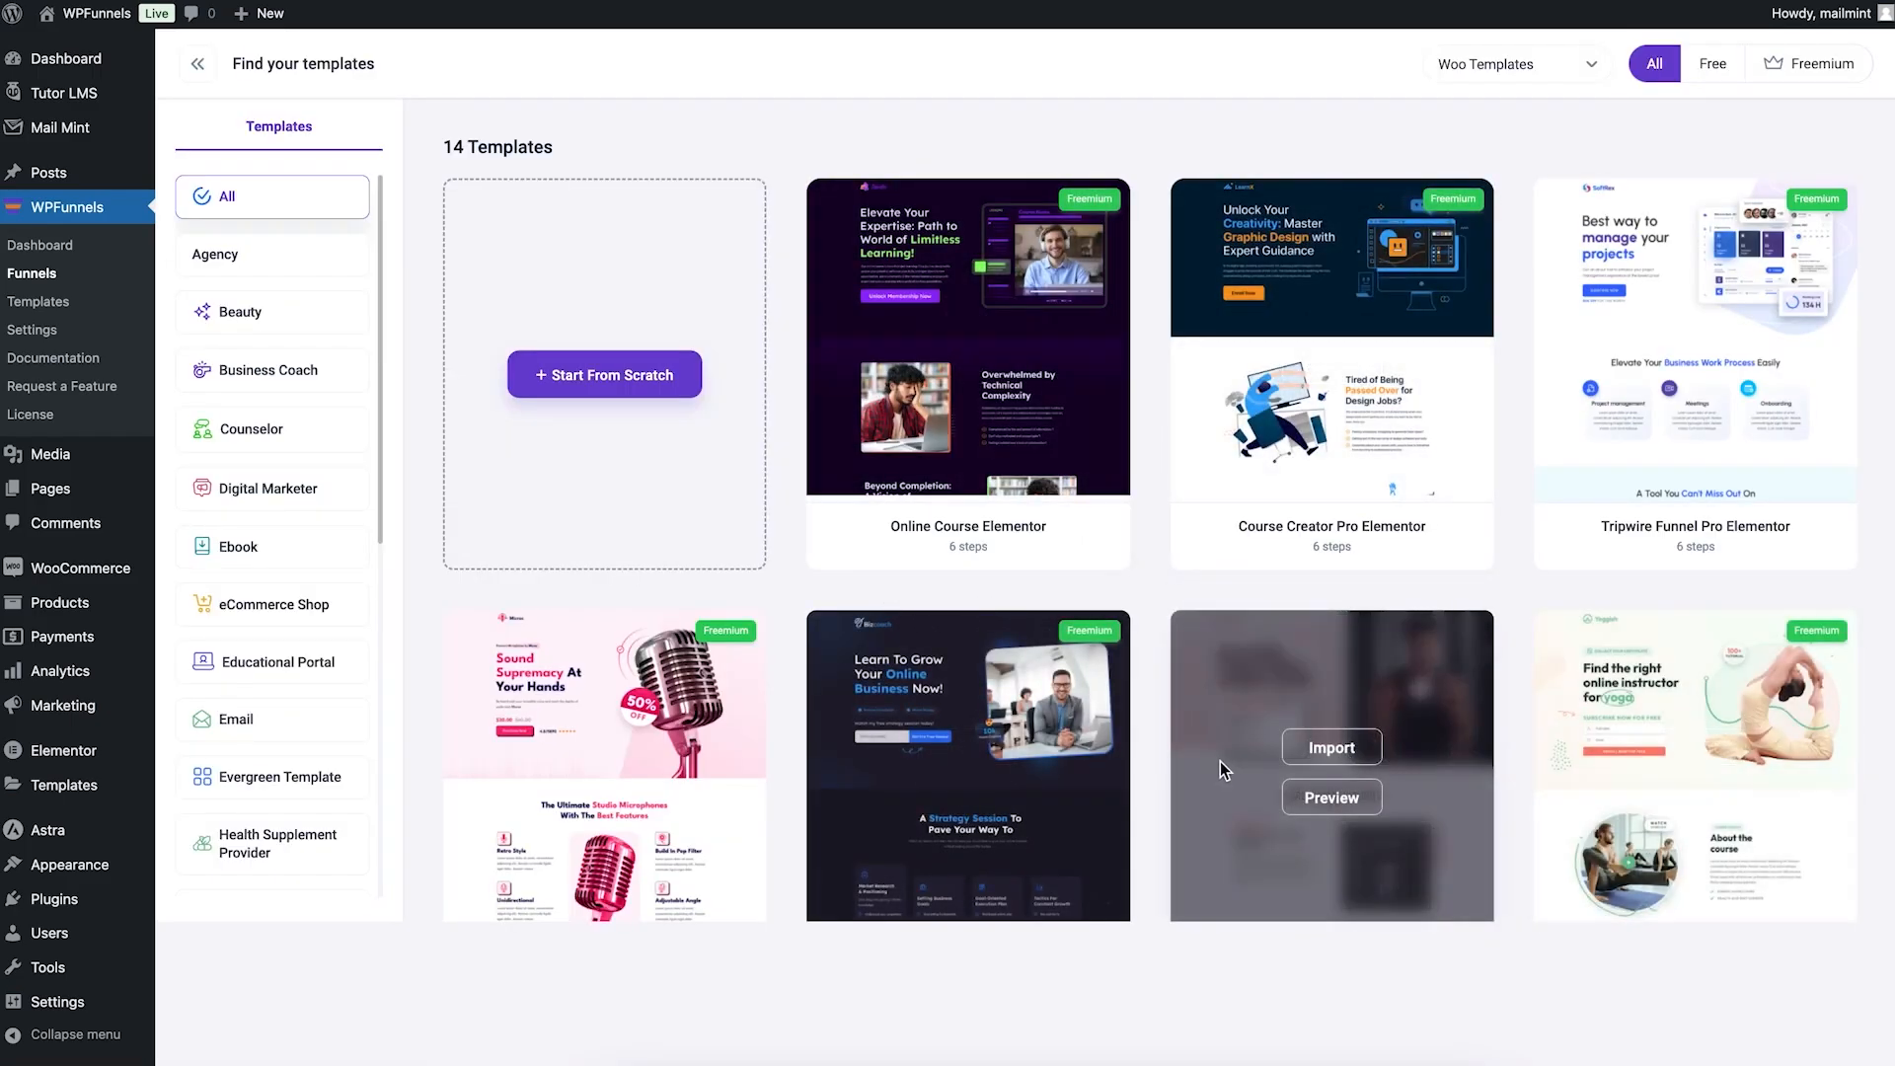
scroll(1222, 761, down, 3)
scroll(1222, 761, up, 3)
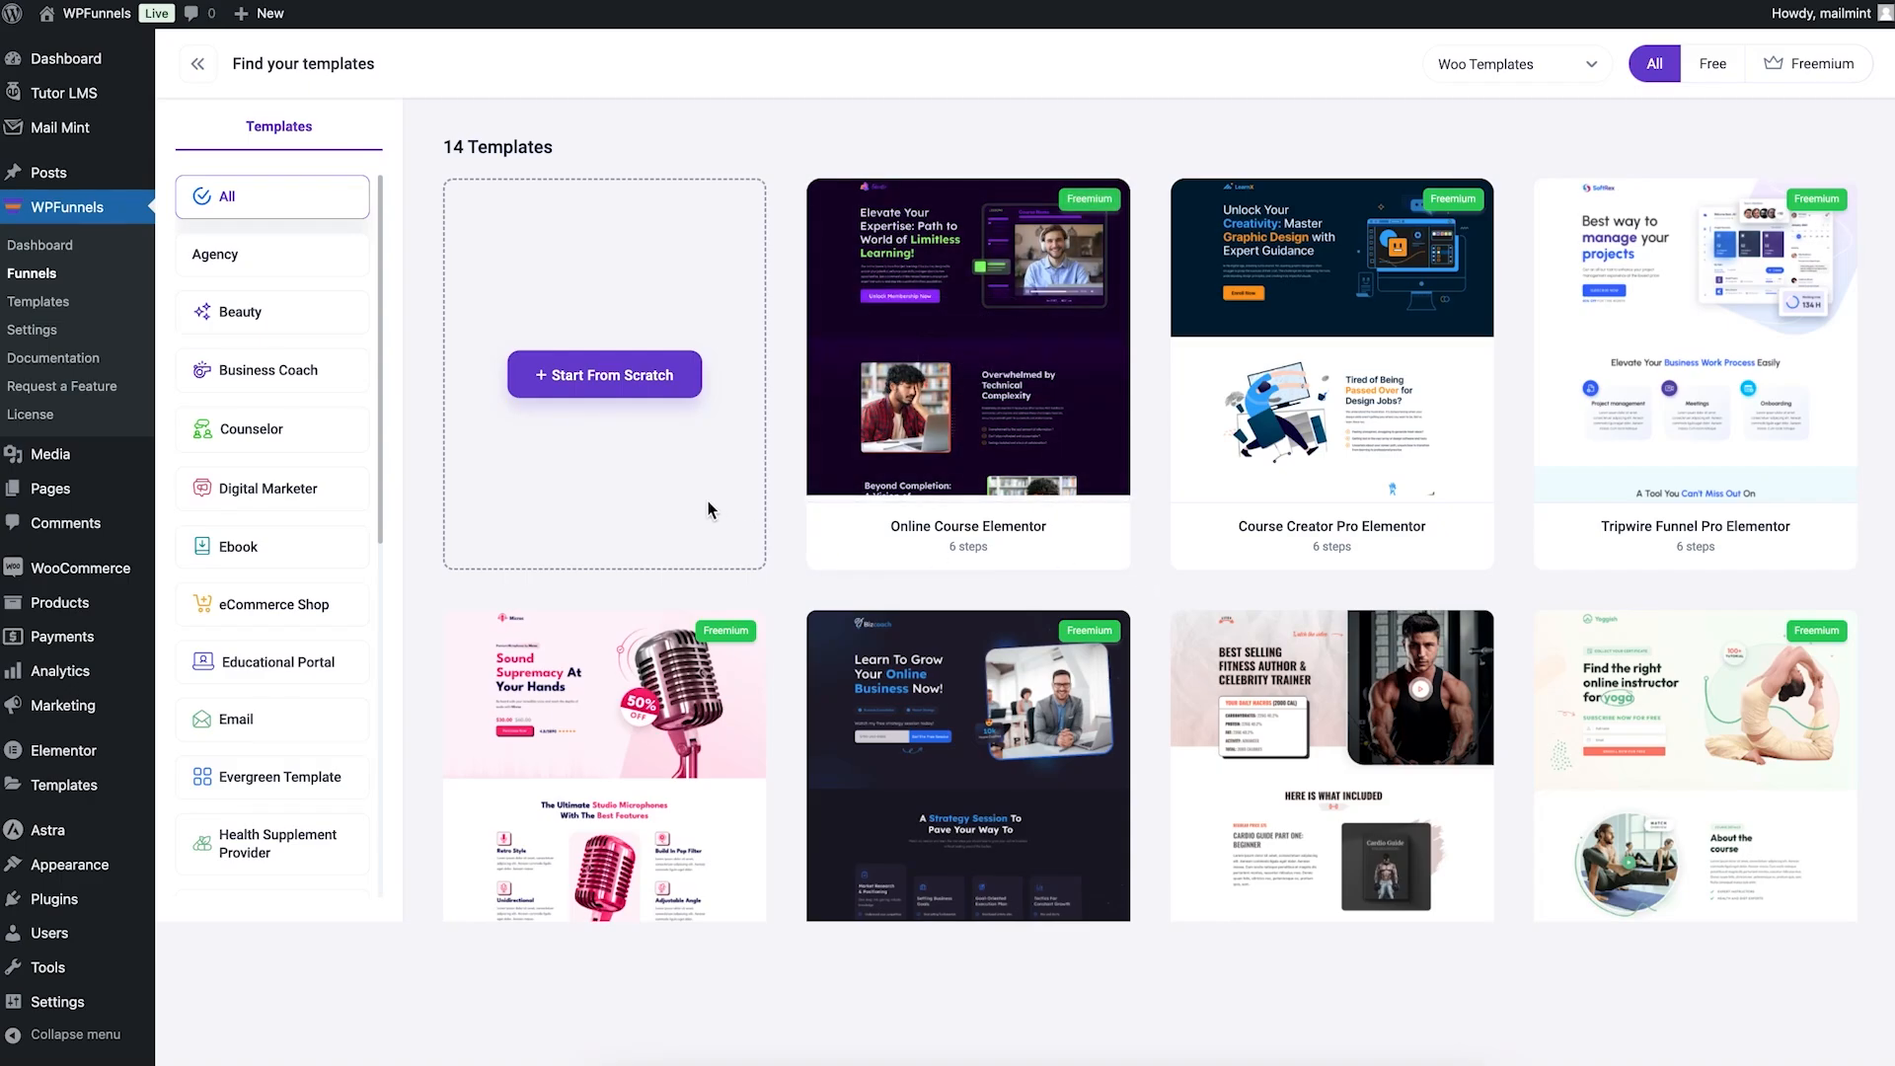
click(619, 391)
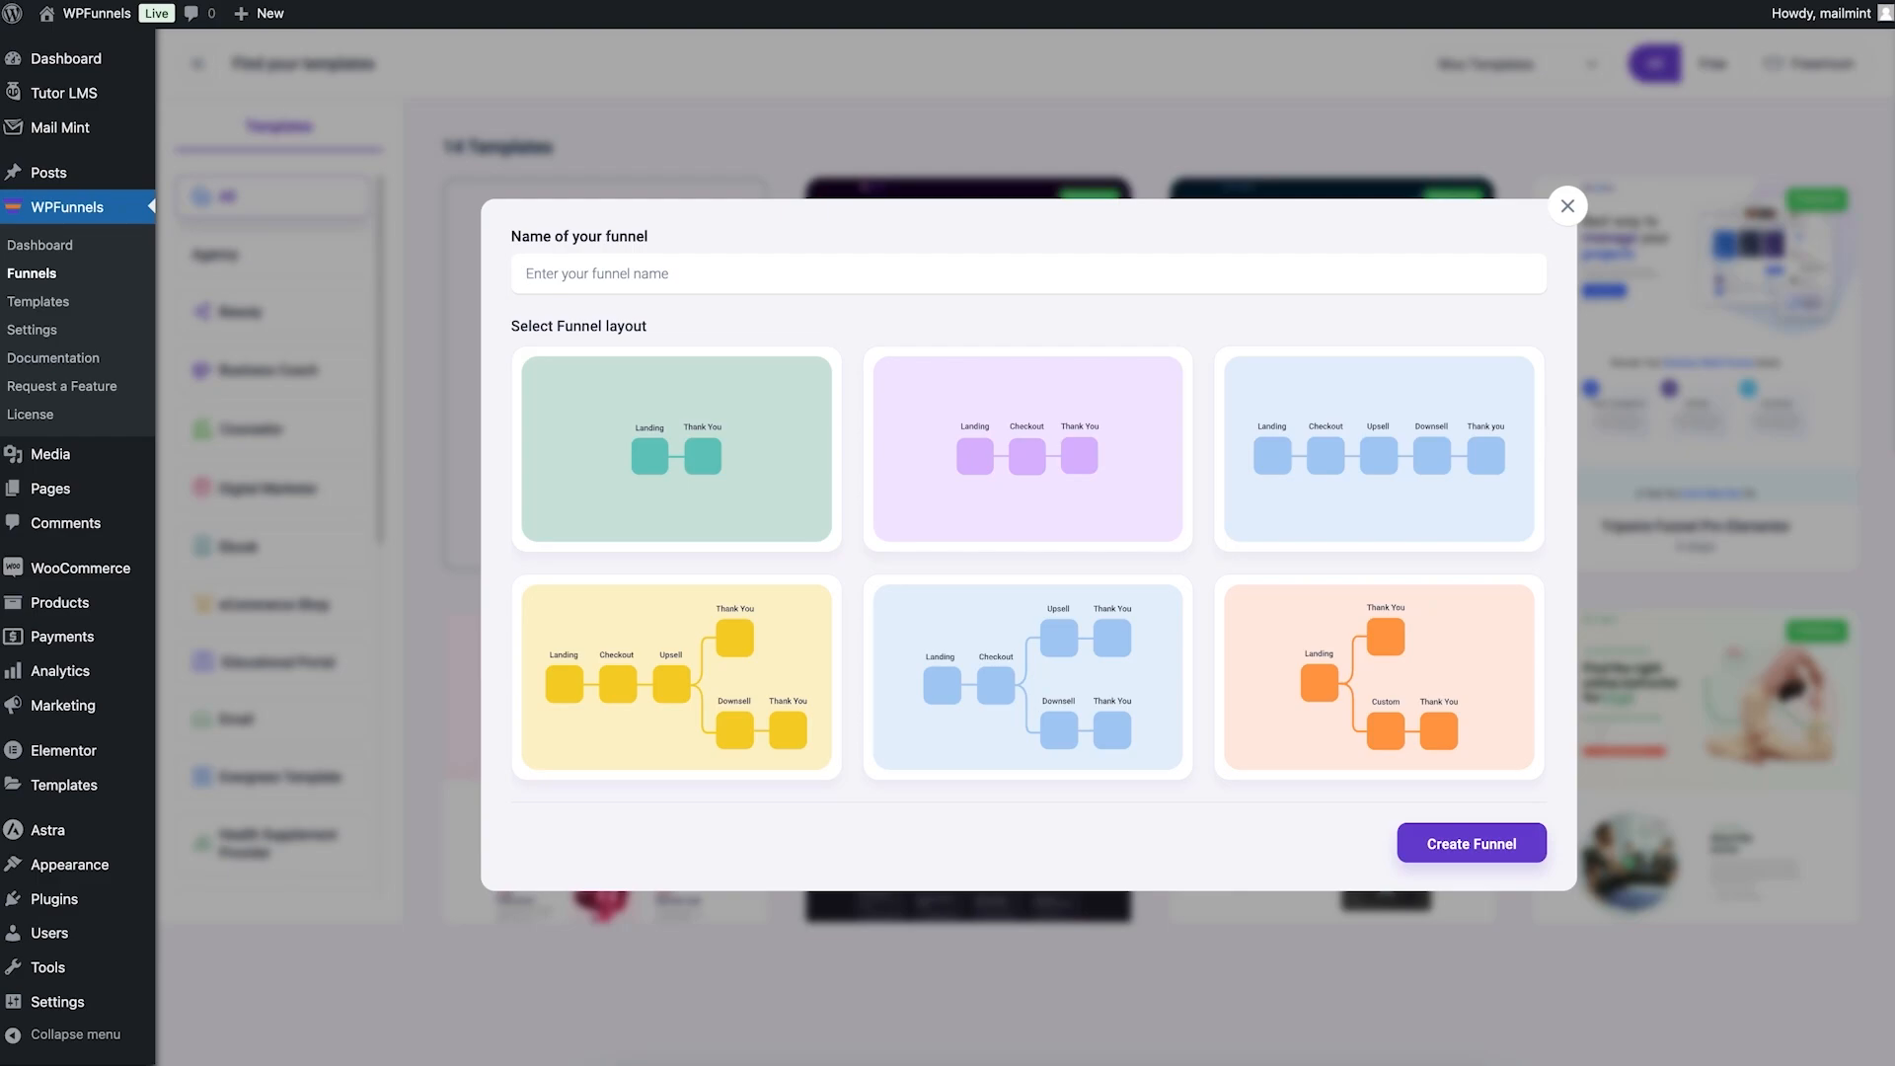
text(Course Funnel Checkout)
click(1444, 857)
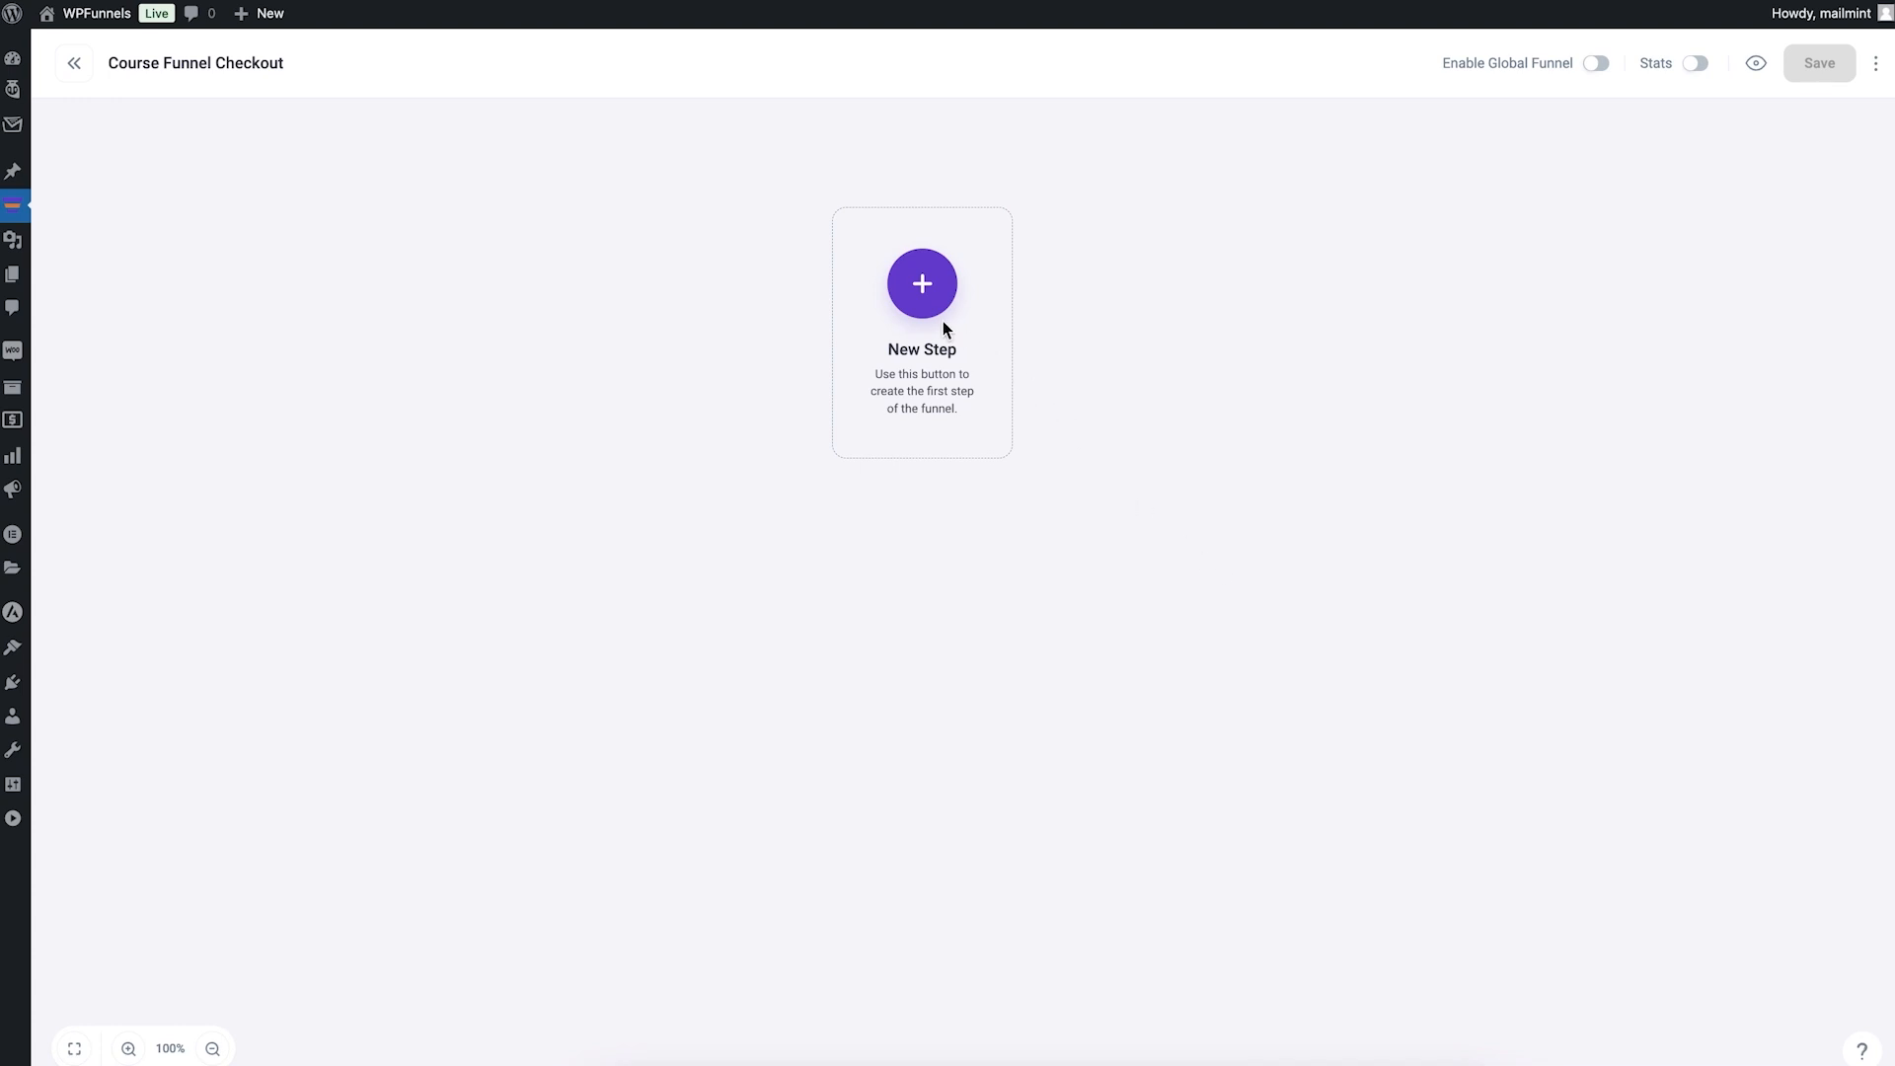
Step: Add a checkout step to the funnel by importing the Course Creator Pro Elementor checkout template
click(923, 296)
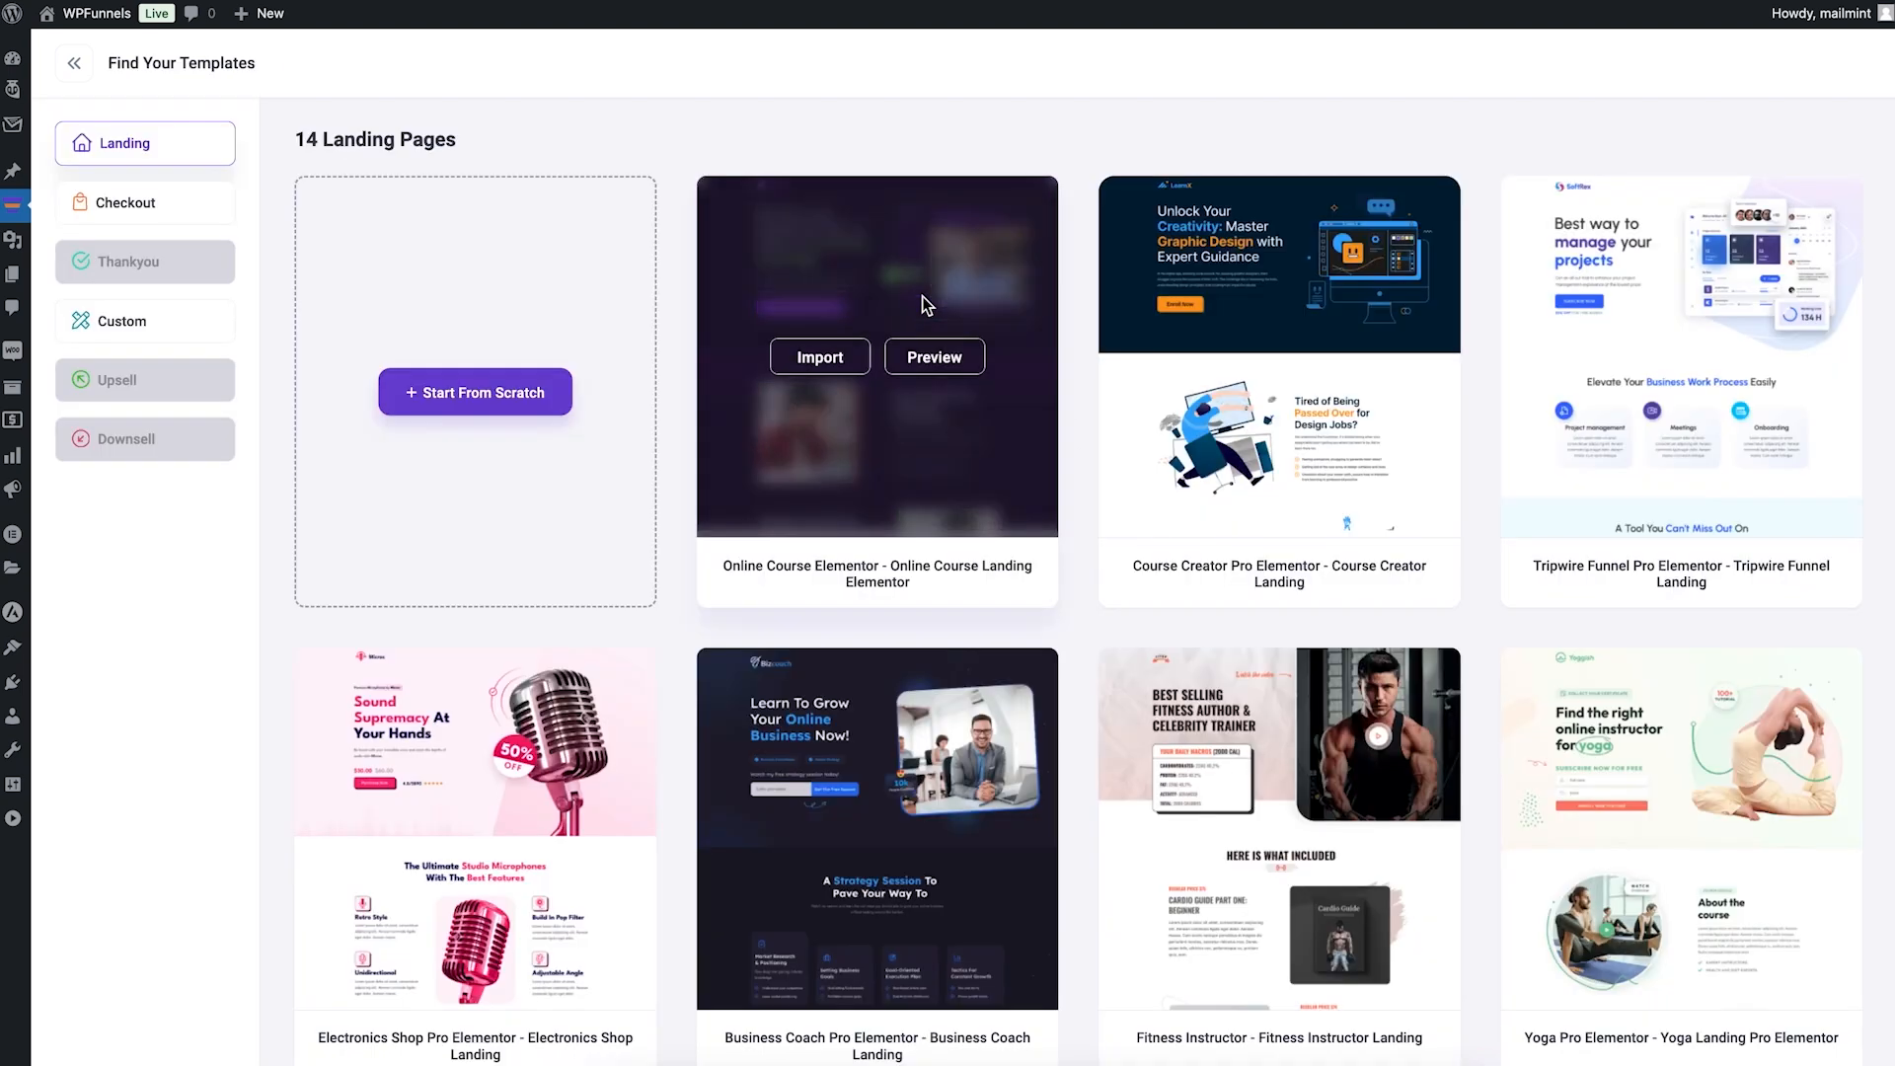
click(159, 201)
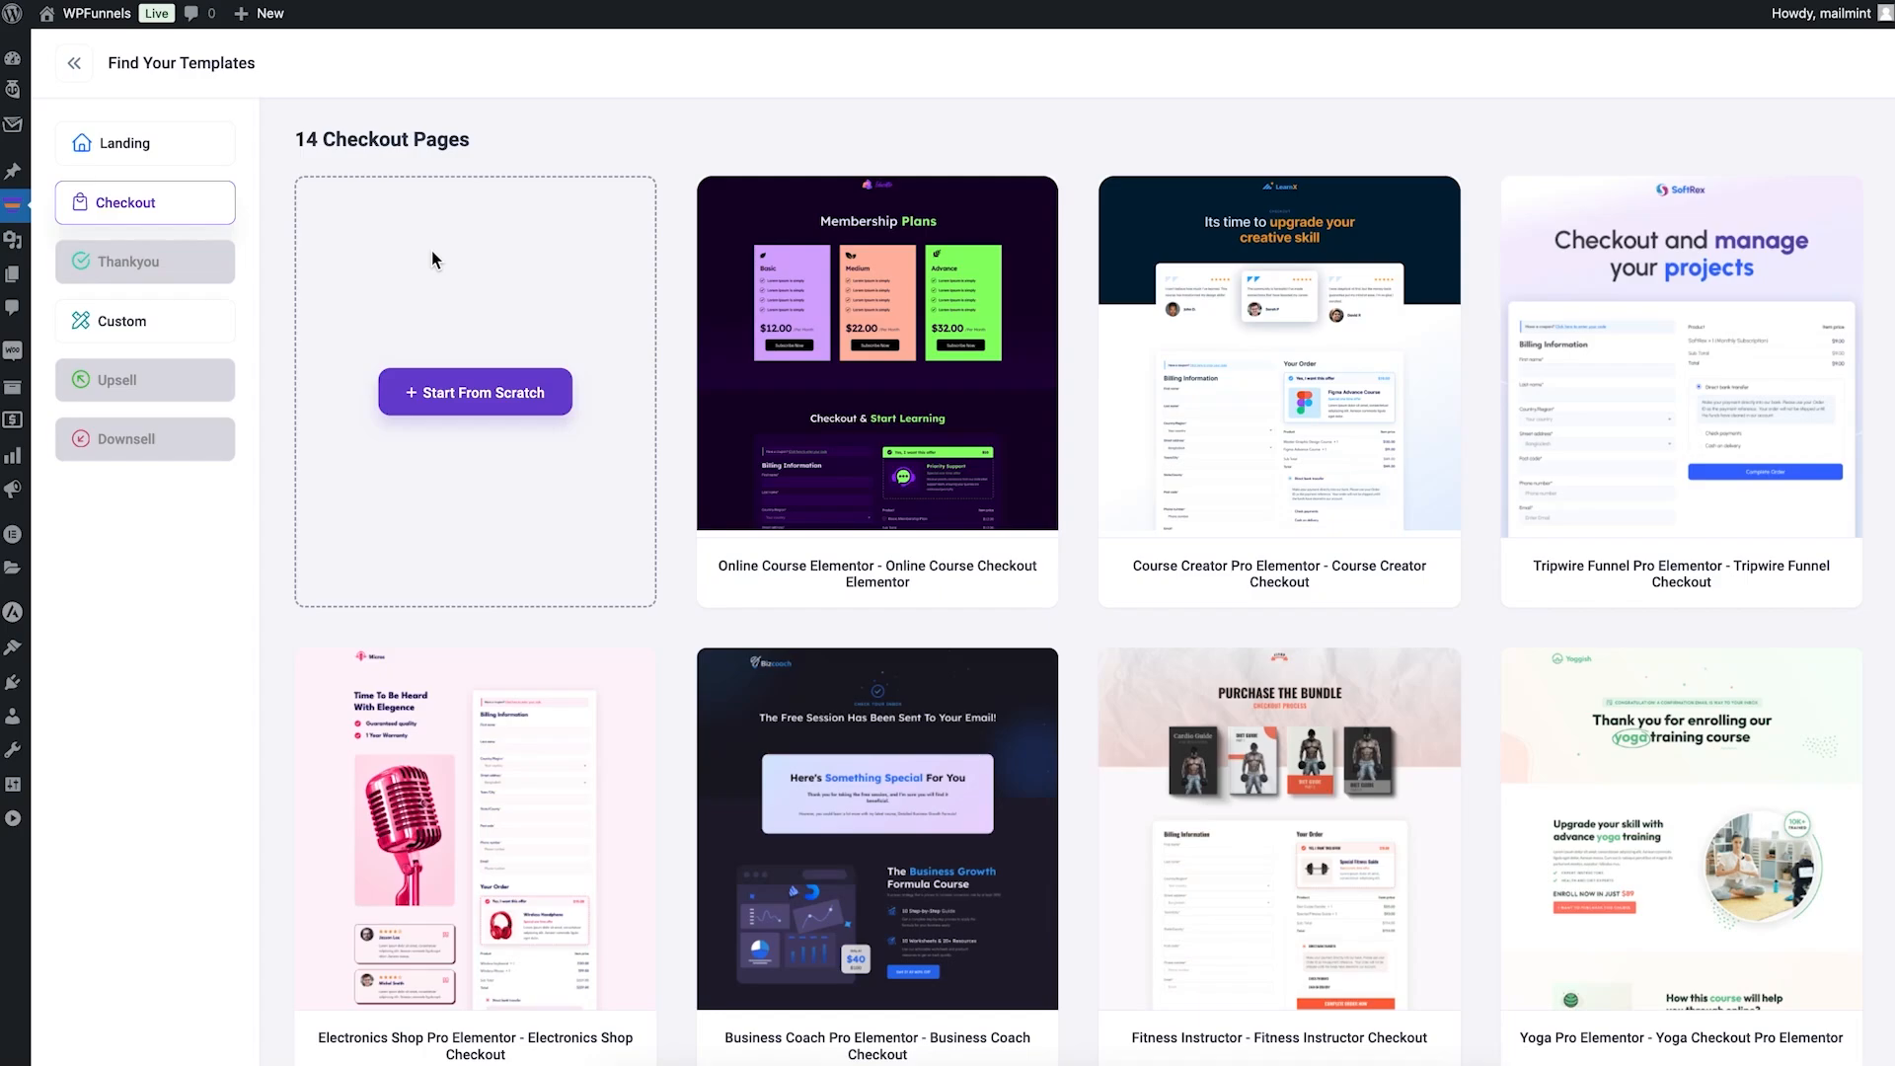
mouse_move(1313, 454)
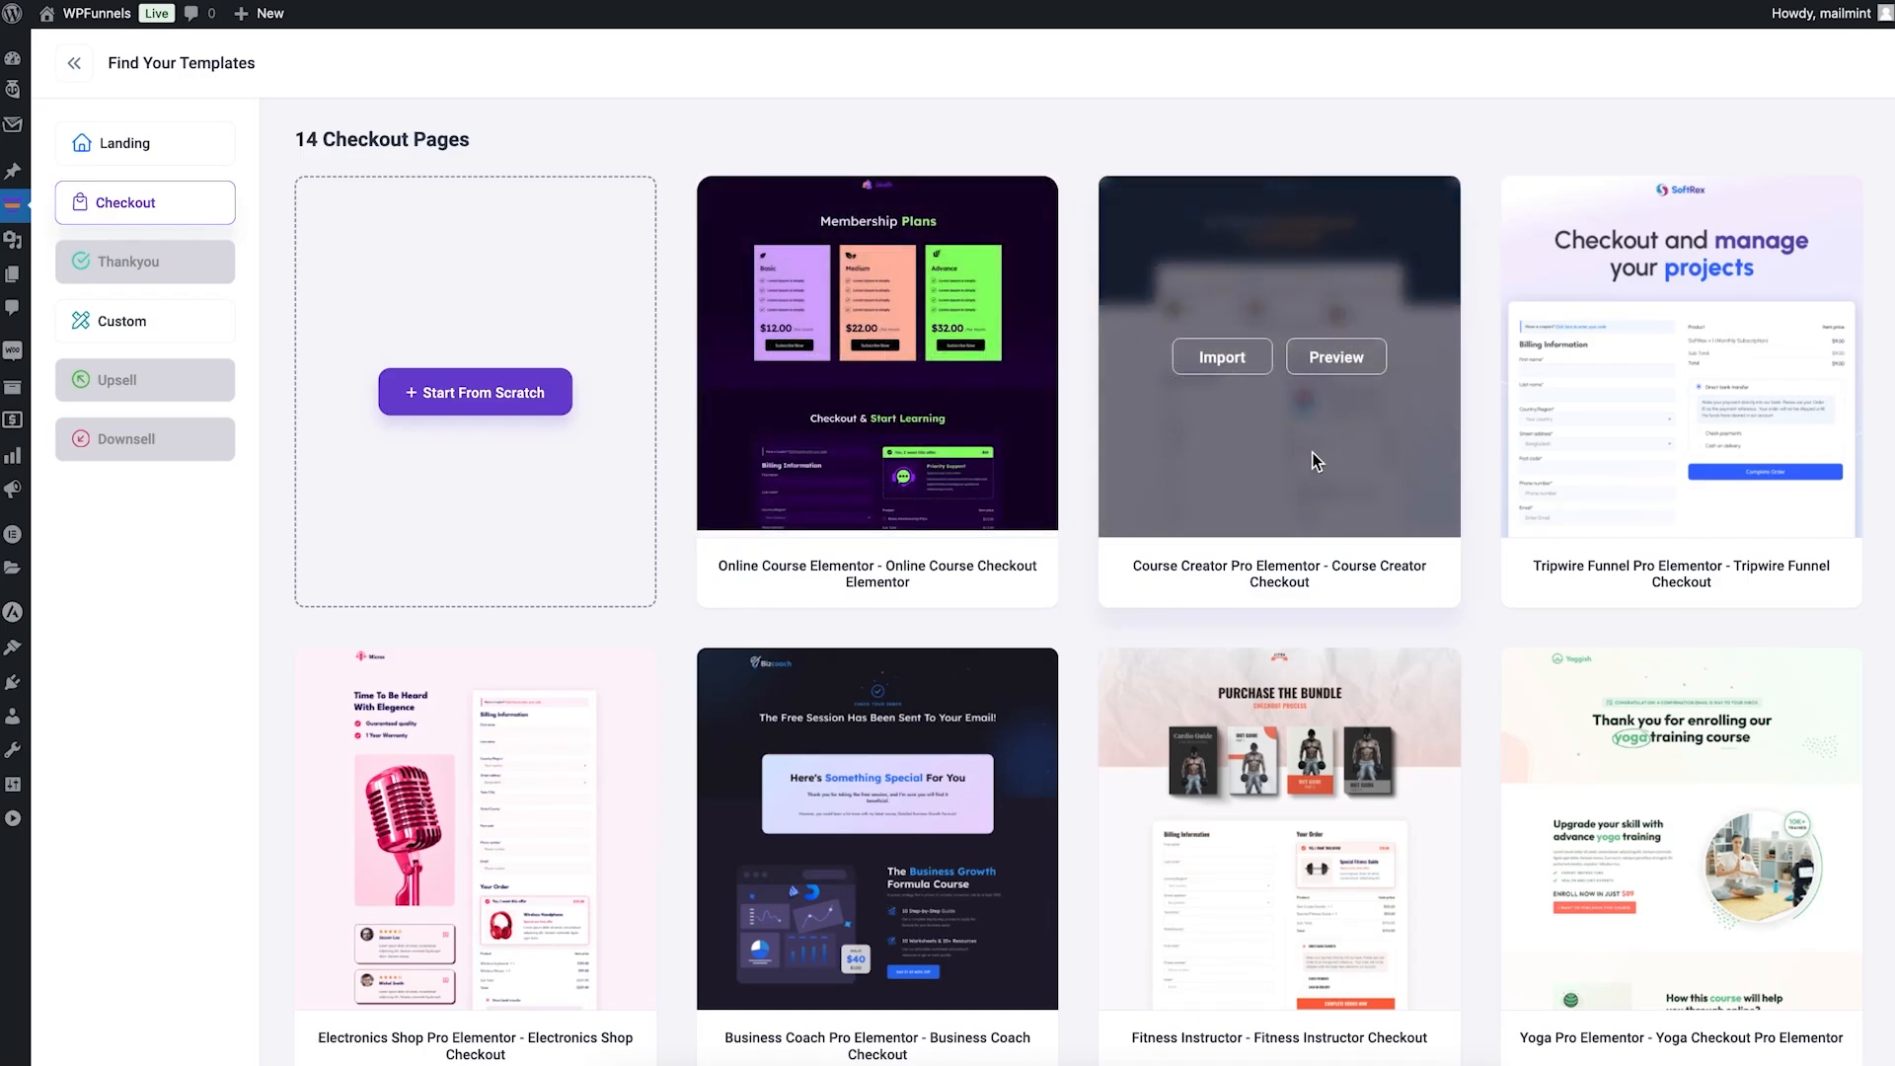
click(1224, 367)
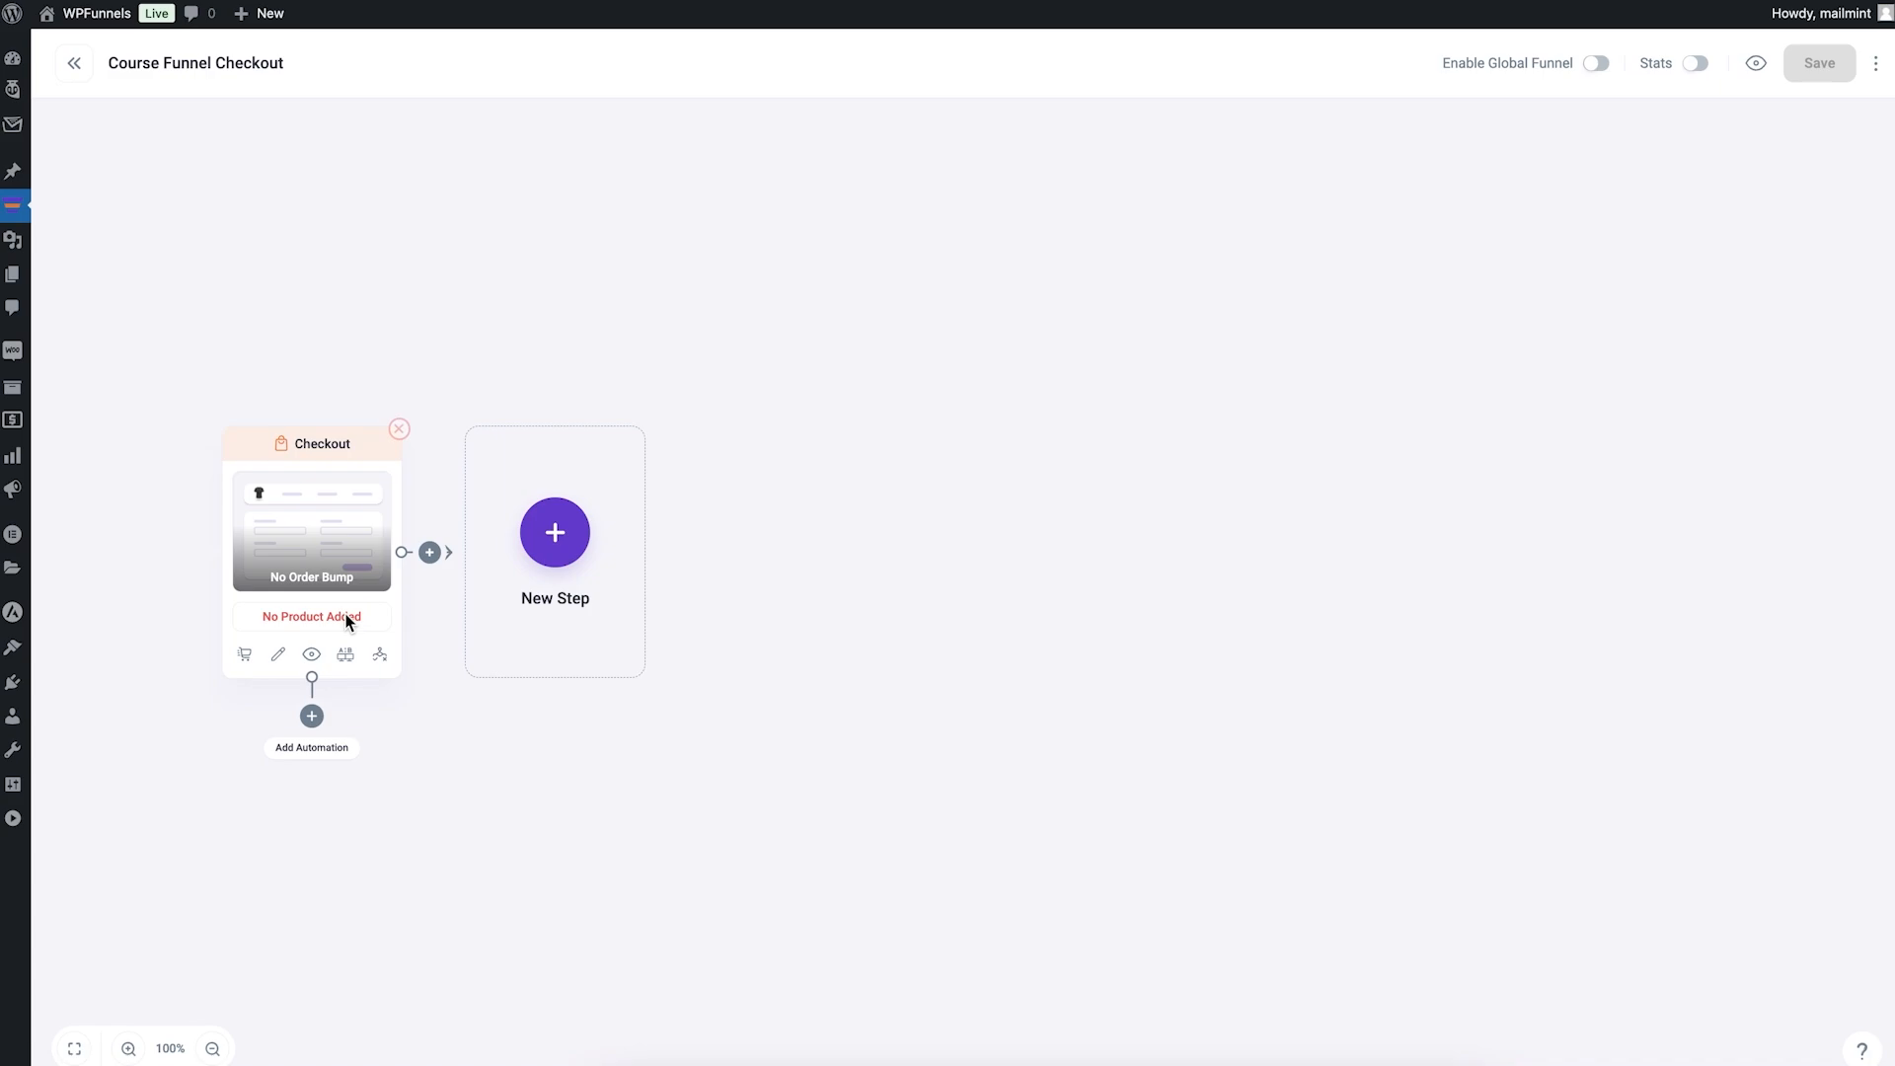
Step: Add the product Complete SEO Guide by Team WPFunnels to the funnel's checkout step and save the changes
click(246, 656)
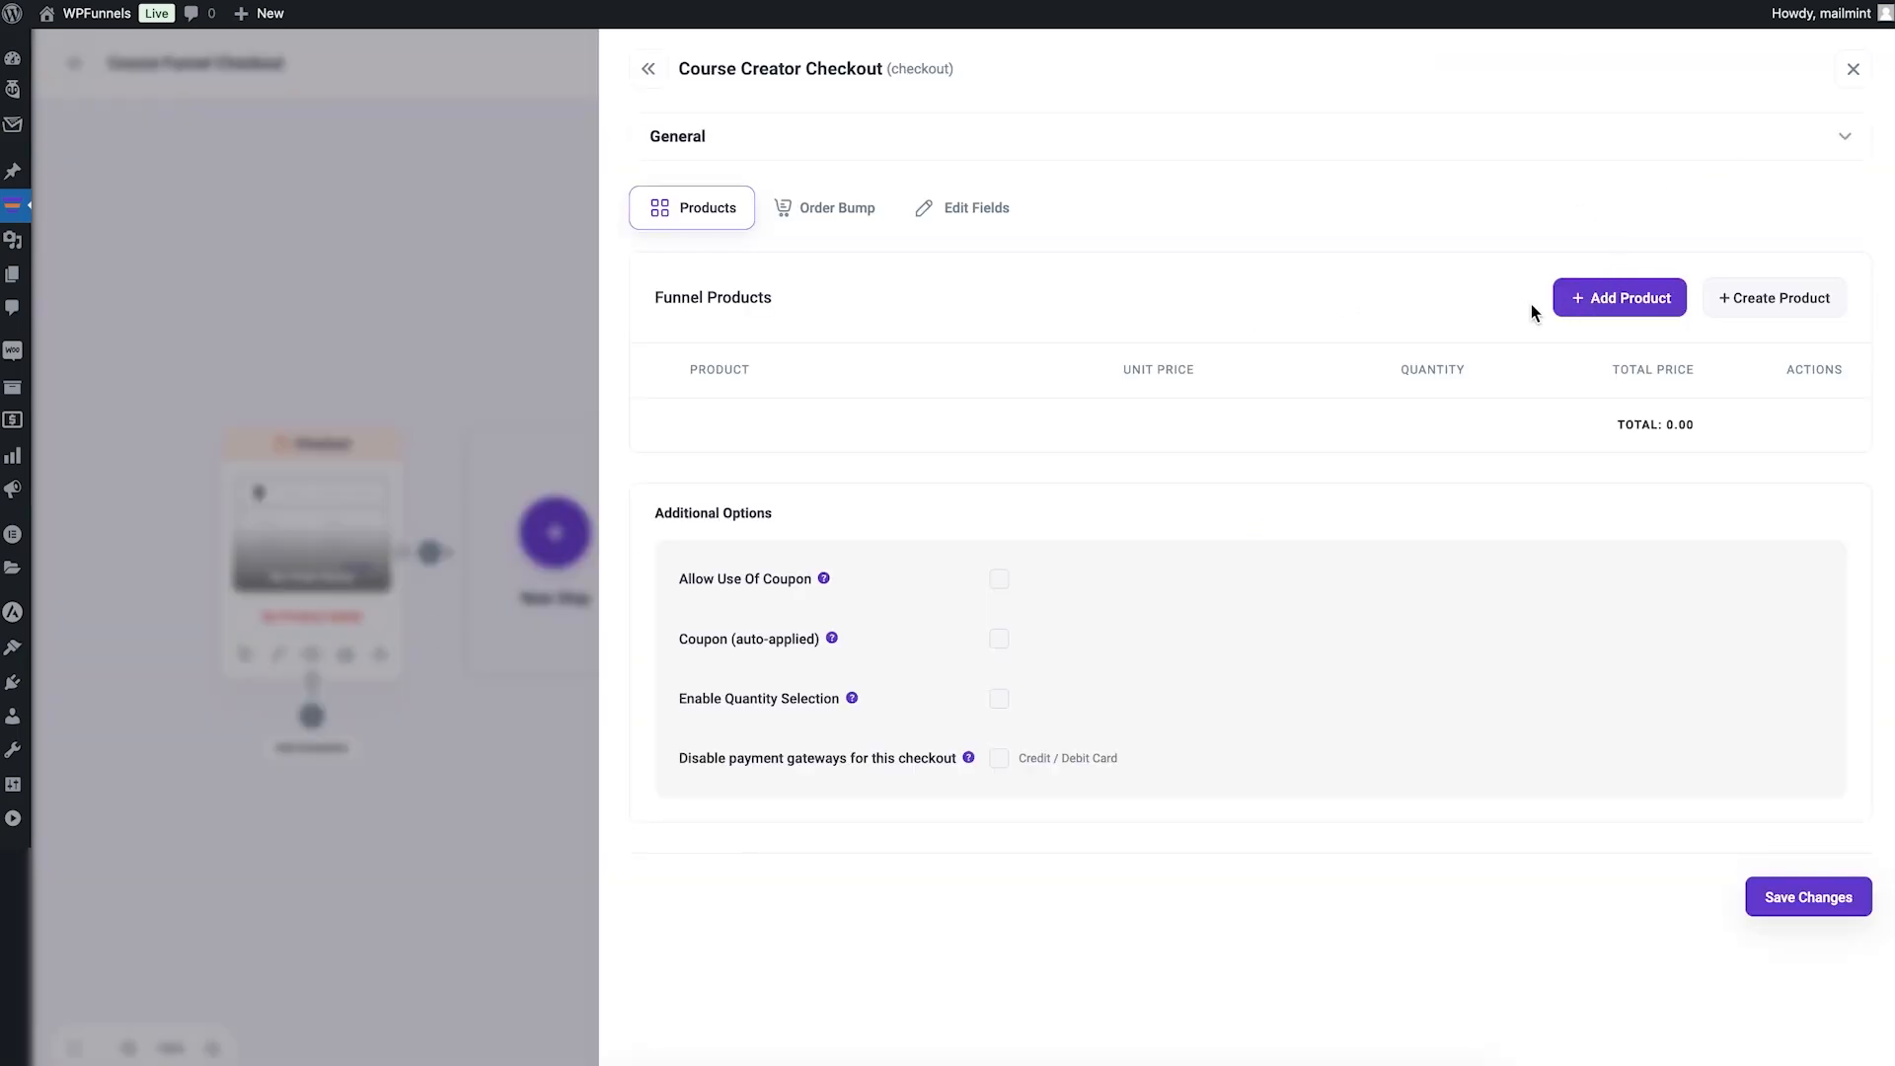
click(1588, 309)
click(909, 541)
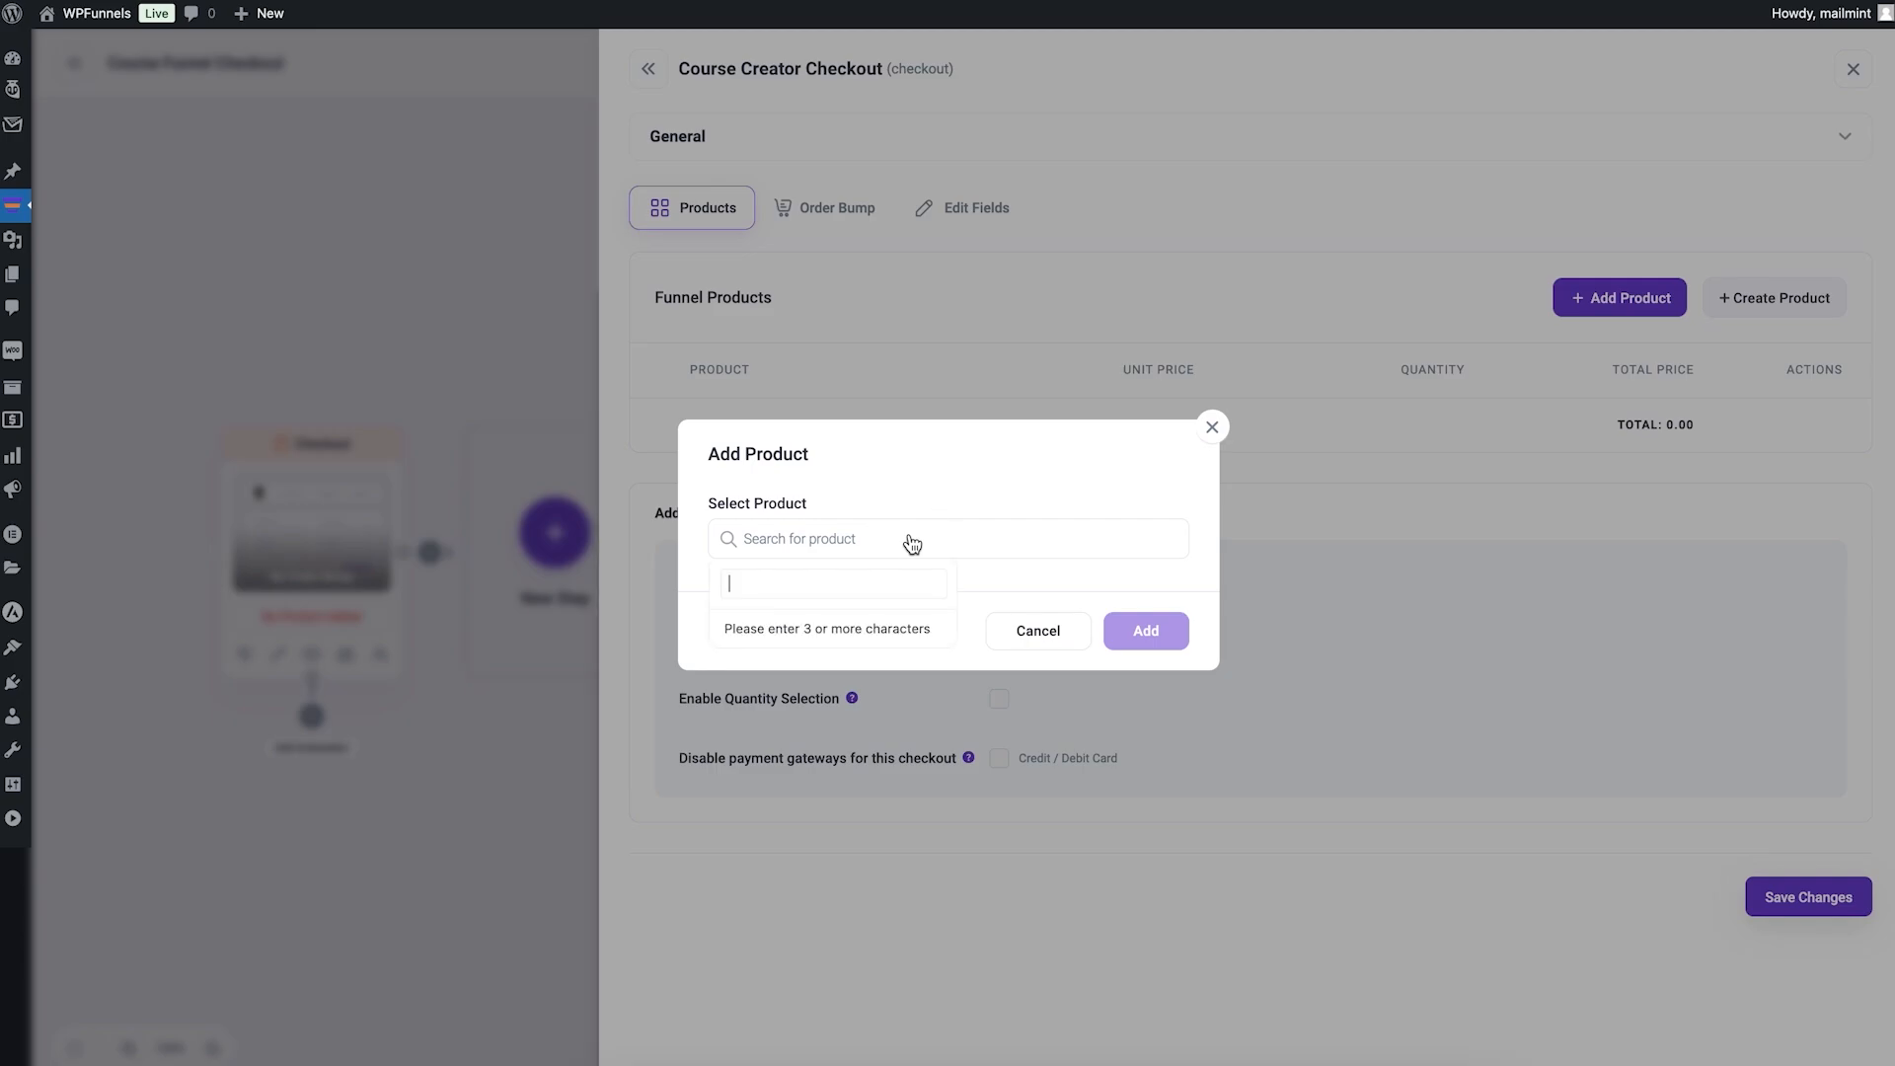
text(seo)
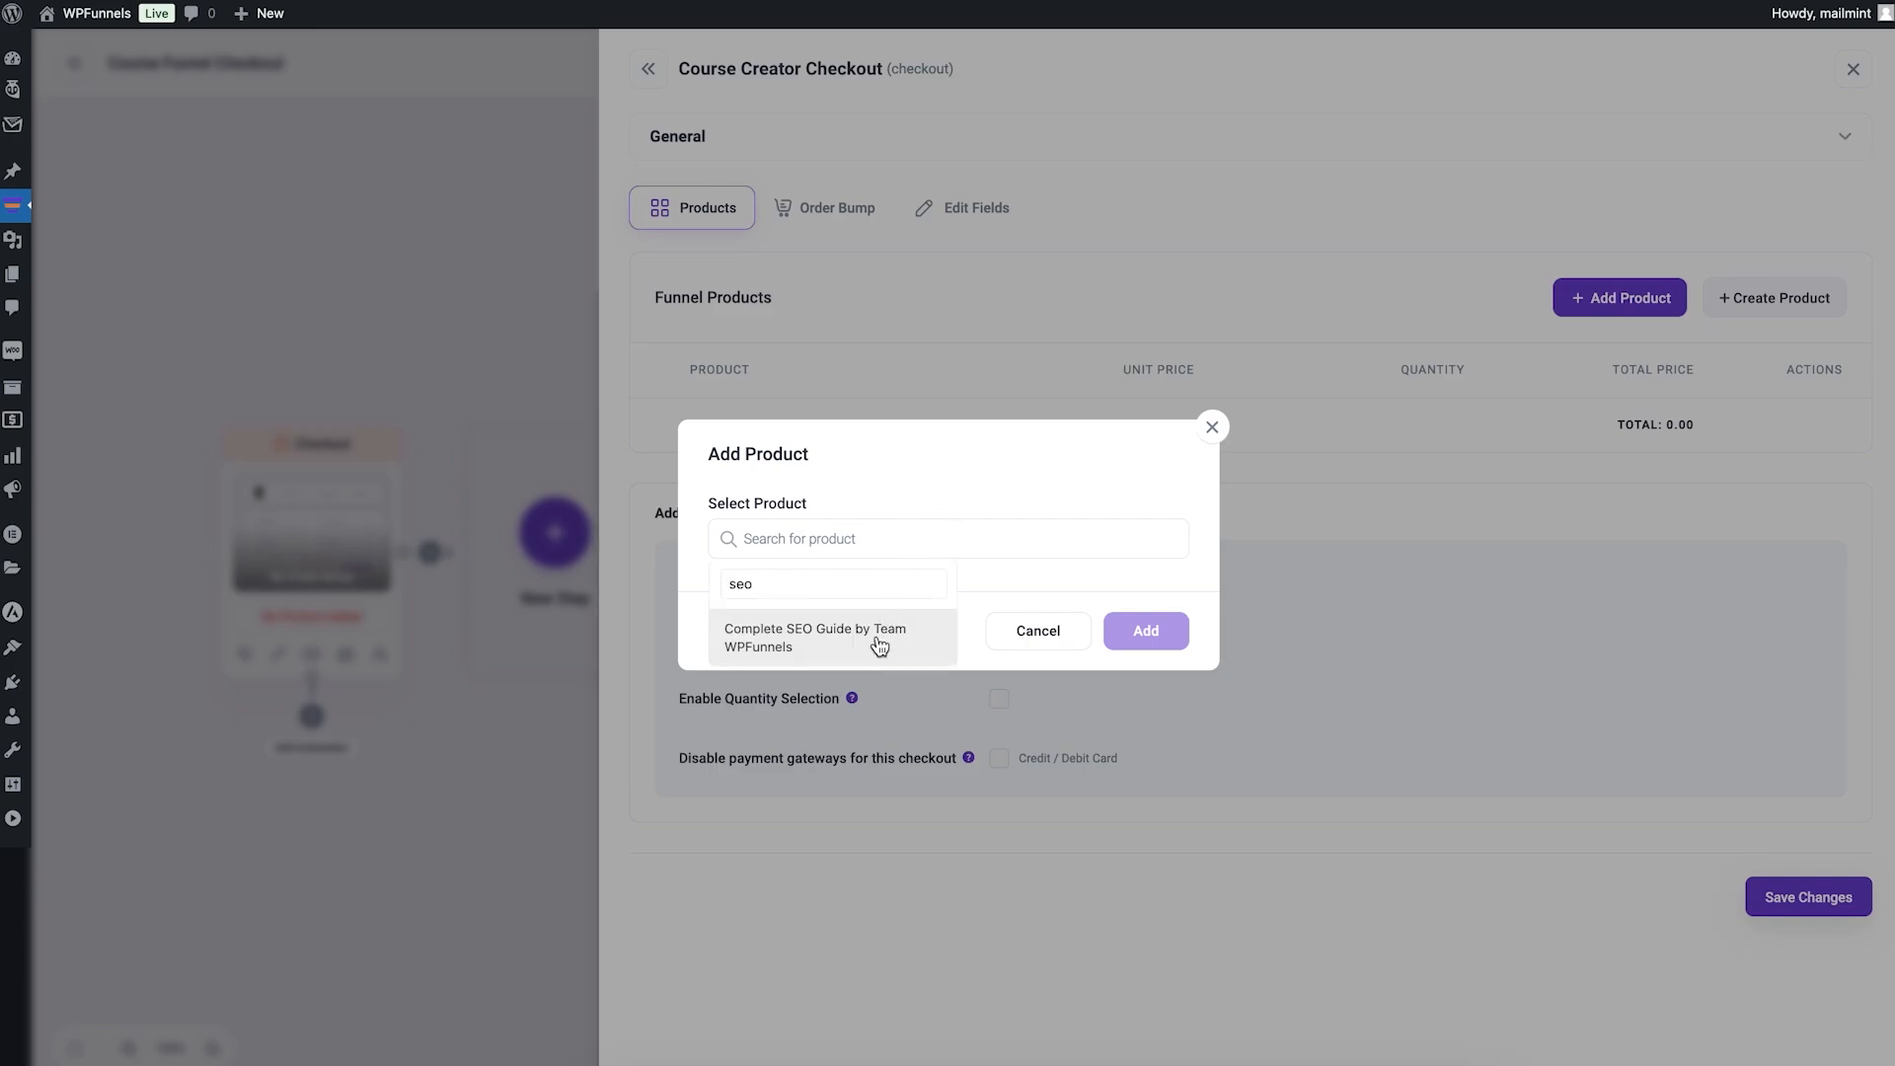
click(876, 641)
click(1145, 640)
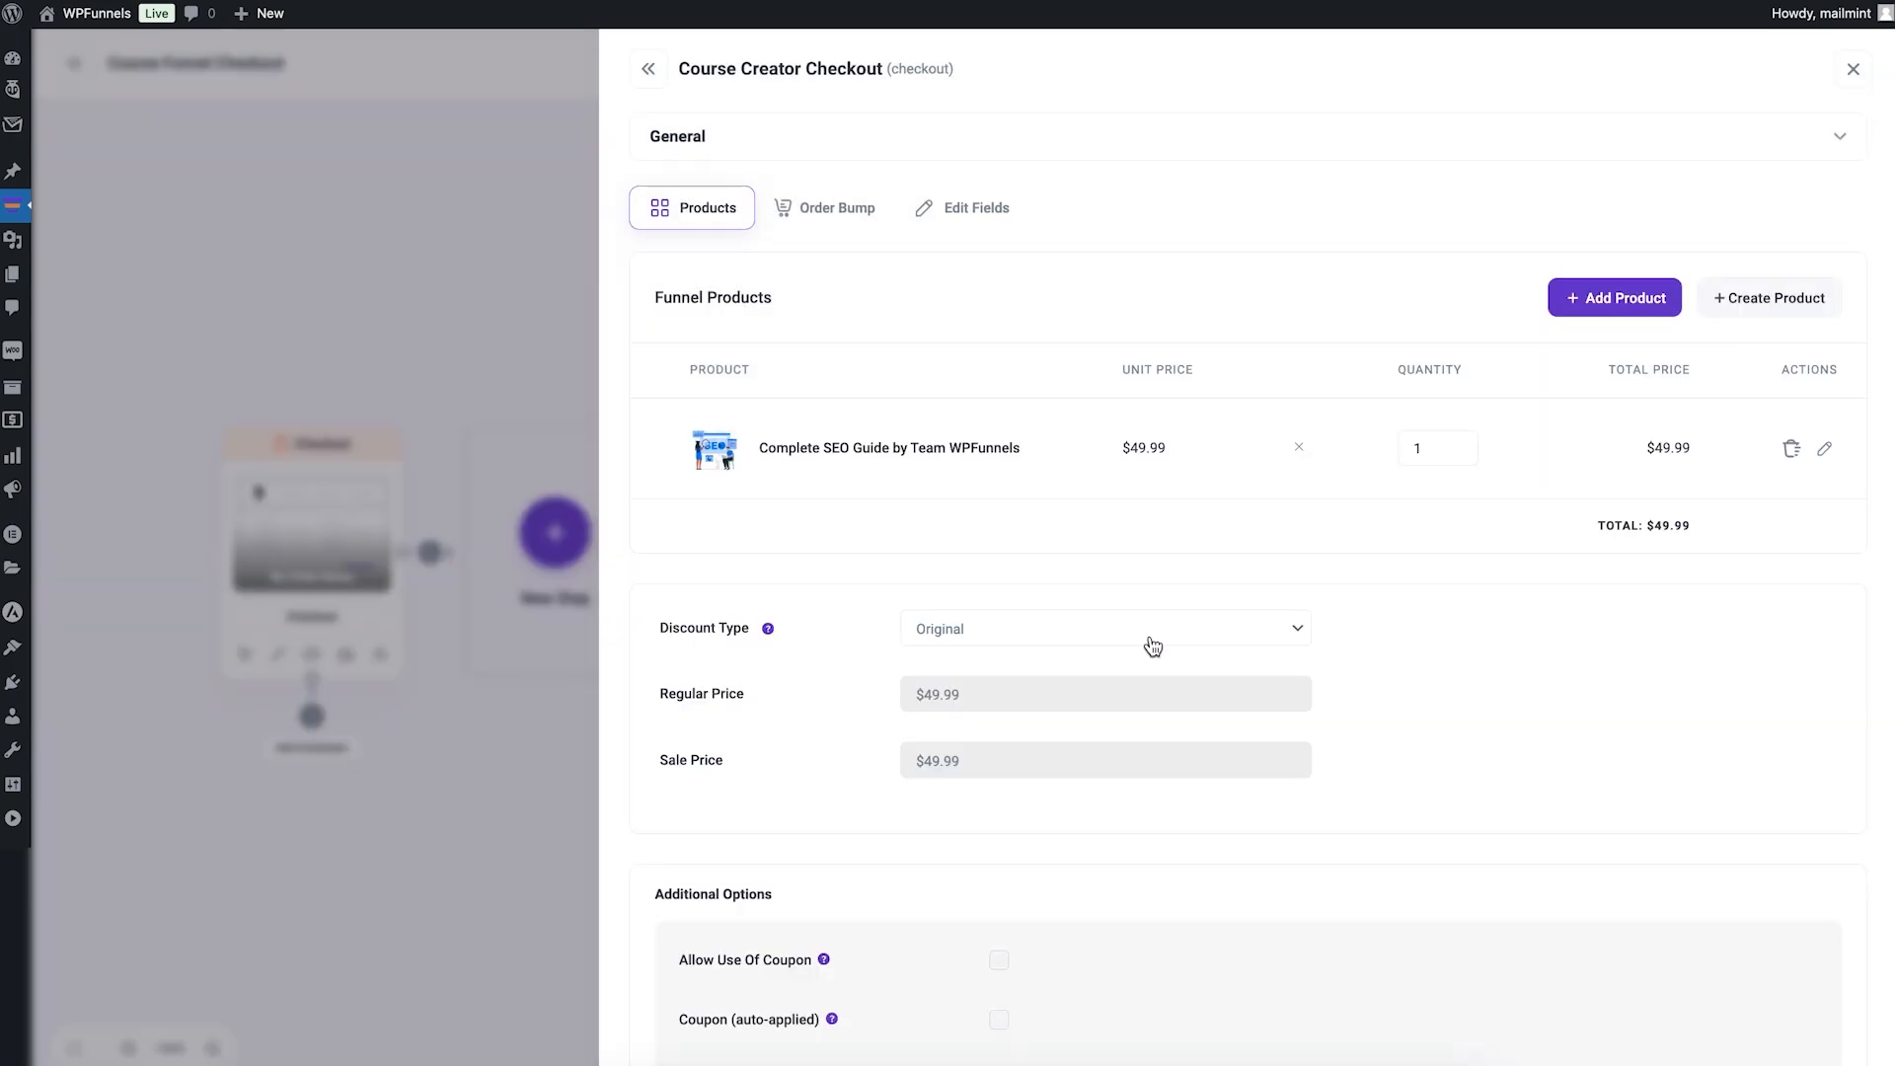
scroll(1350, 656, down, 3)
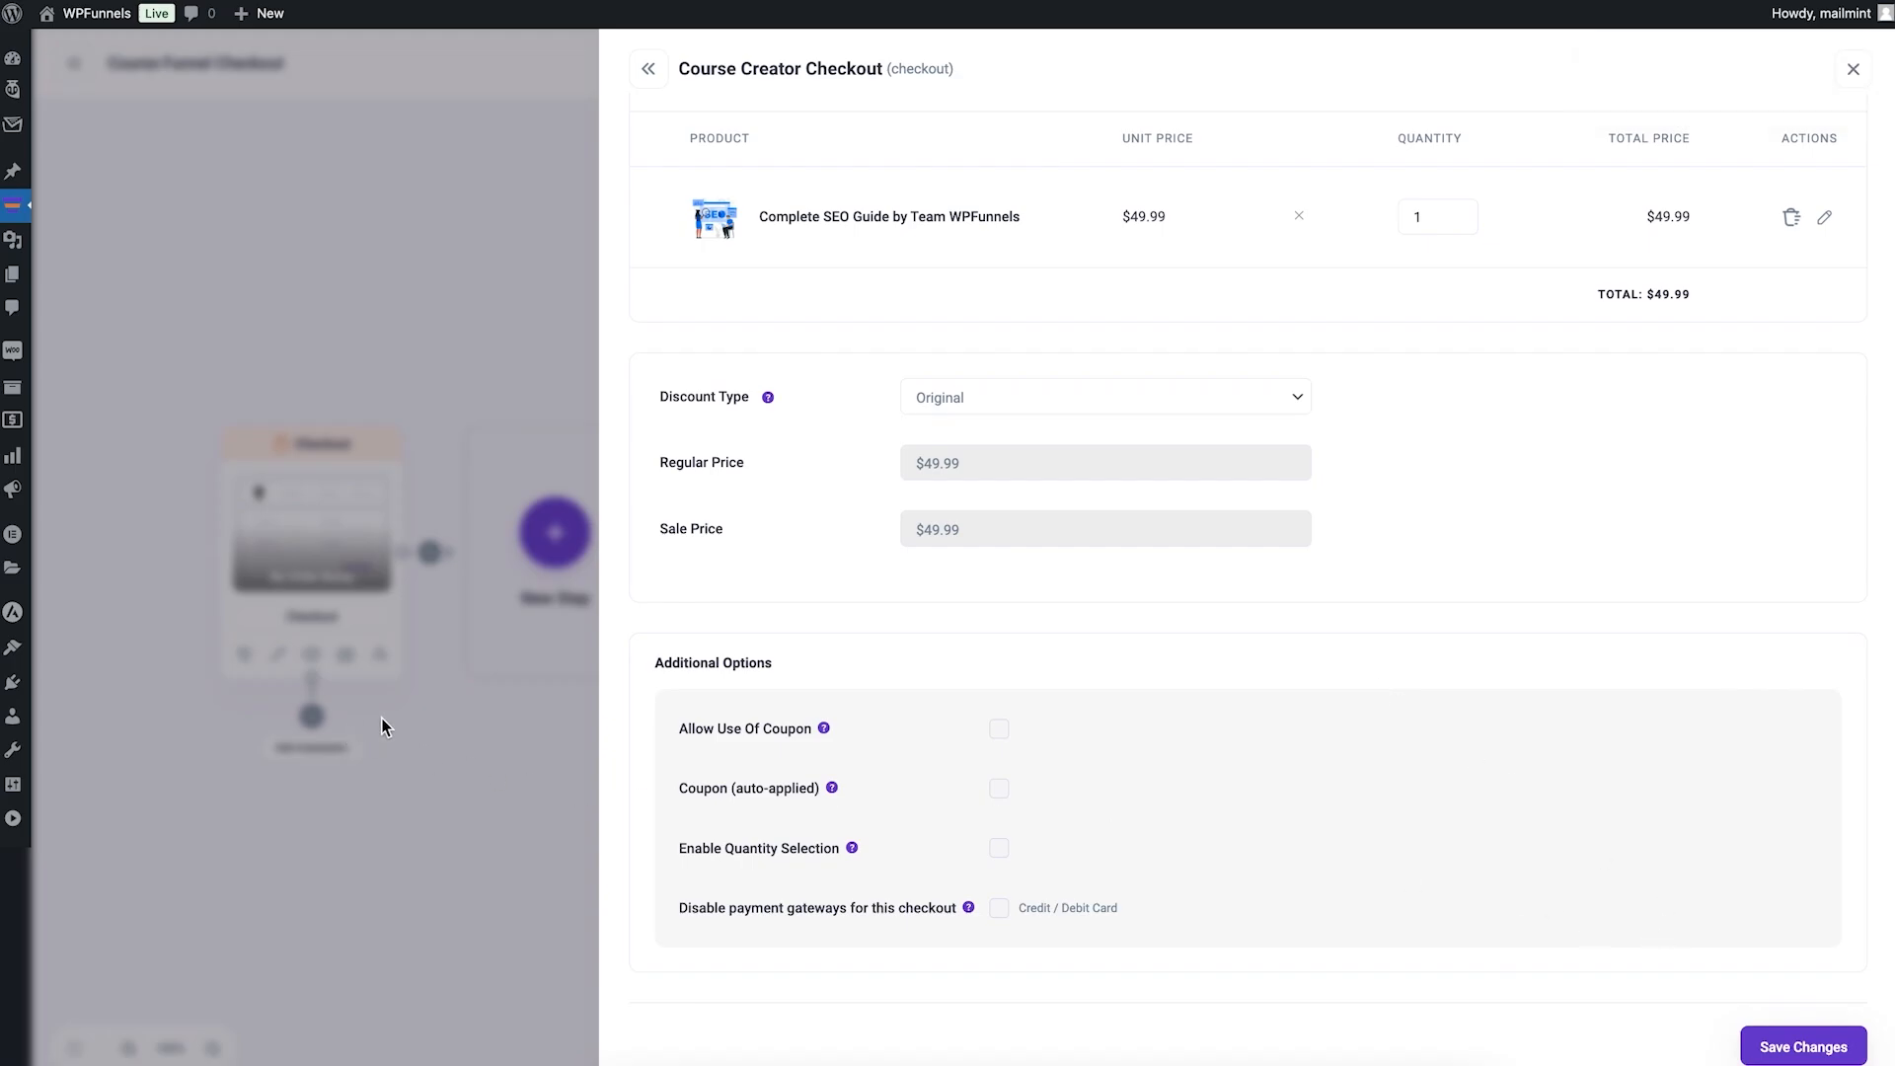
click(1826, 1048)
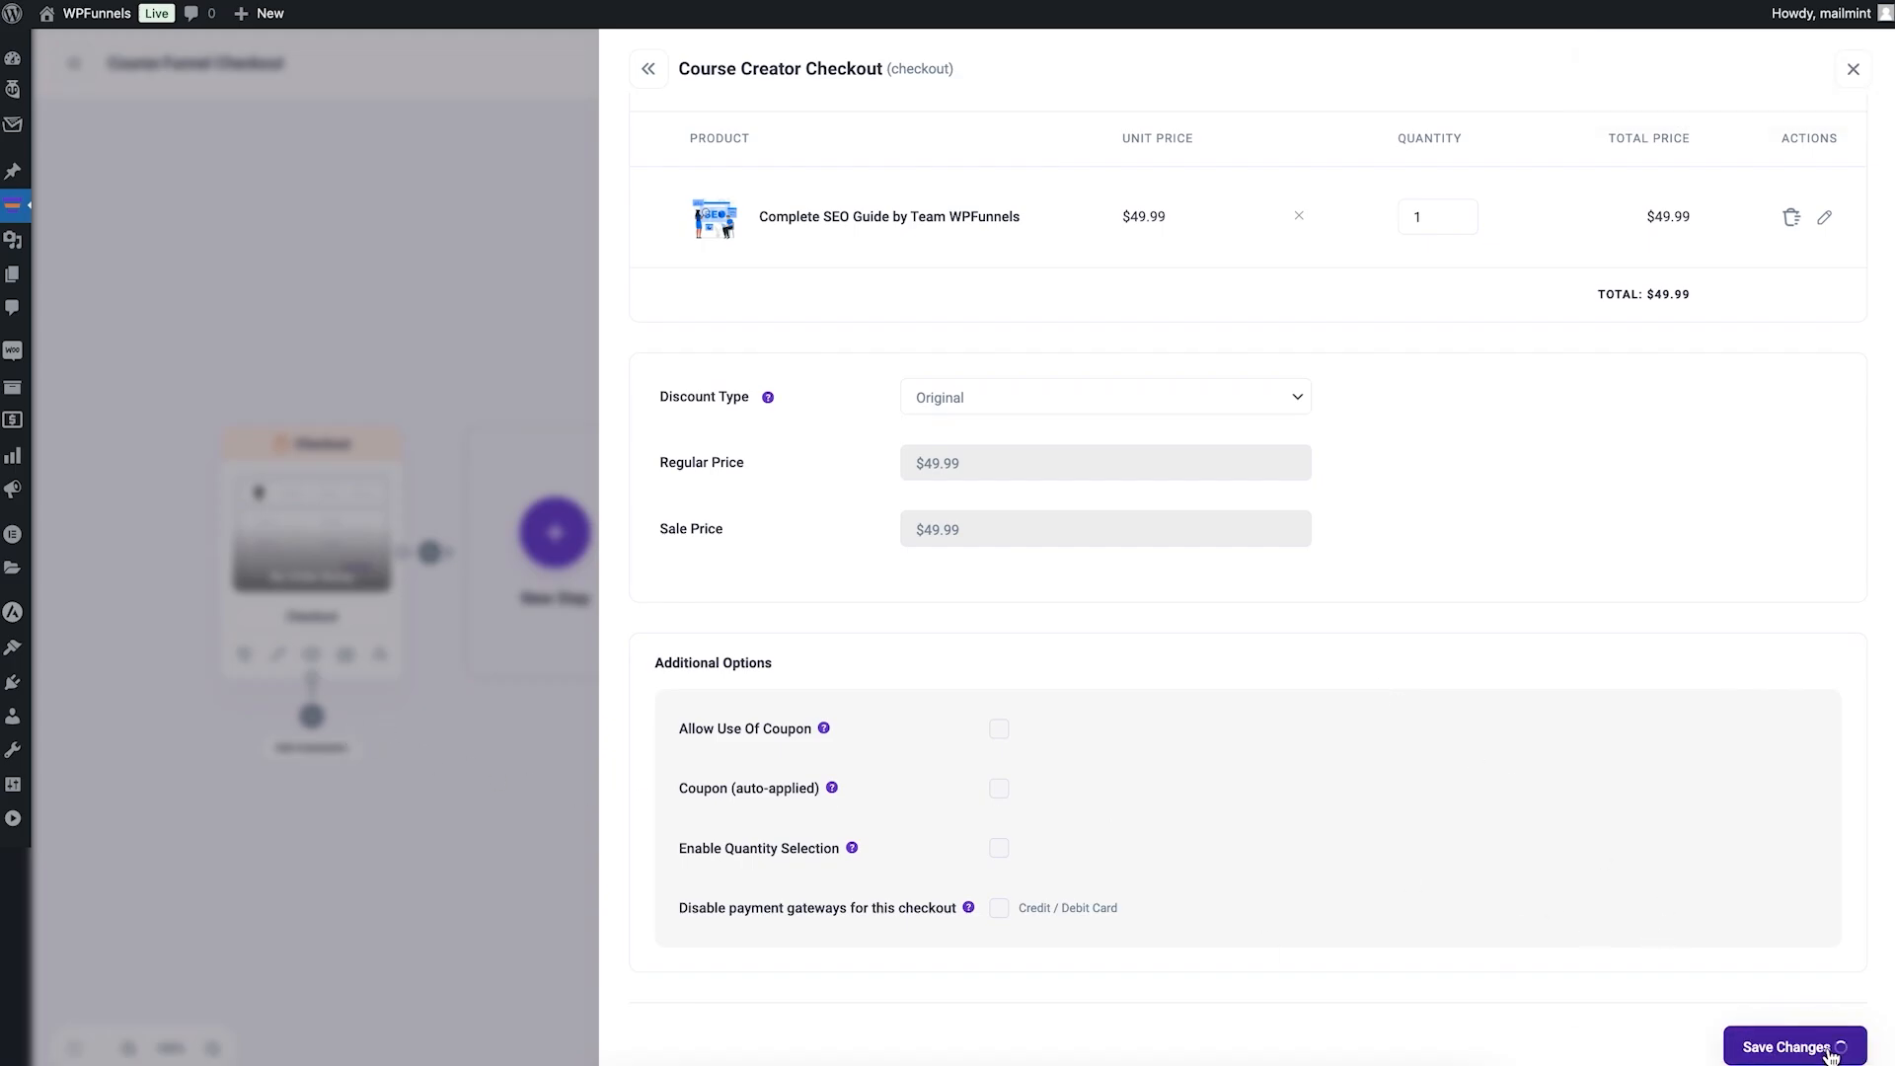
click(507, 683)
Step: Preview the funnel's checkout page and examine its billing fields, order summary and payment section
click(312, 654)
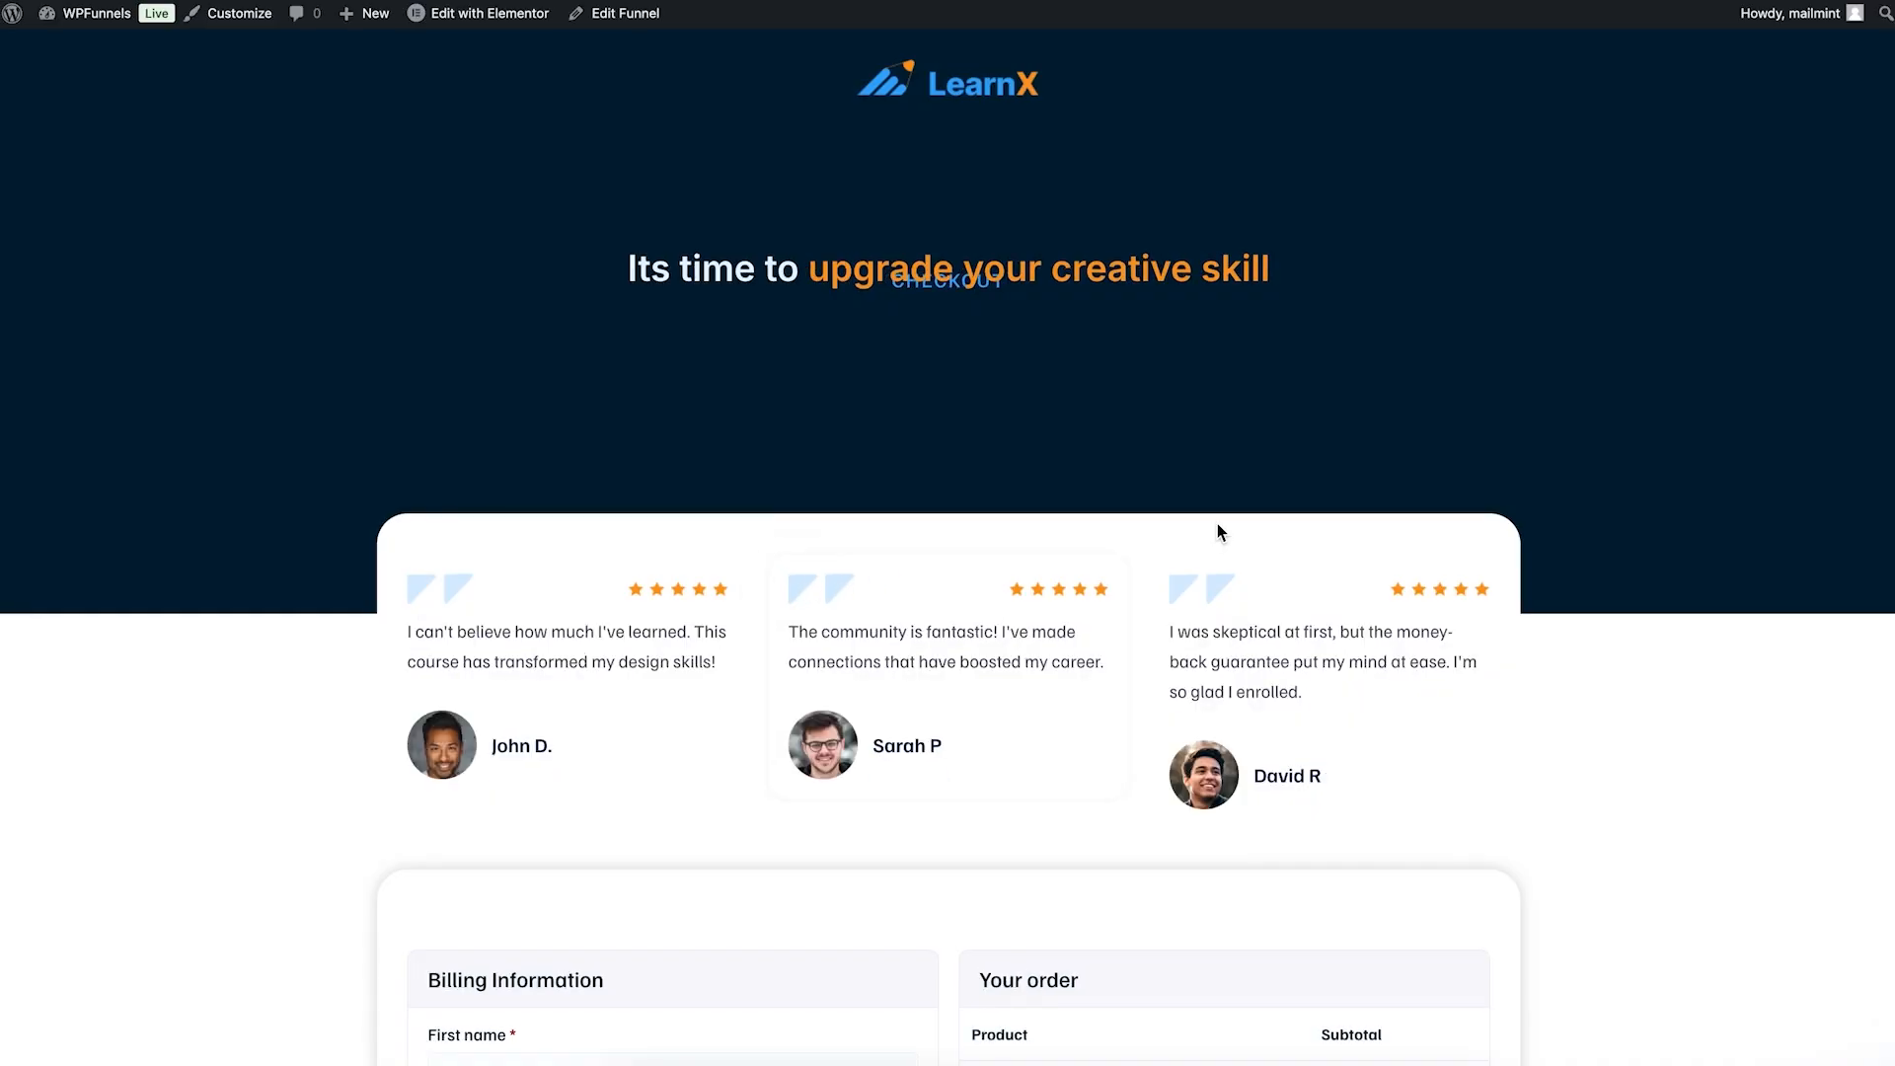
scroll(1218, 523, down, 10)
scroll(1217, 528, down, 6)
scroll(1217, 528, up, 15)
scroll(1052, 282, down, 8)
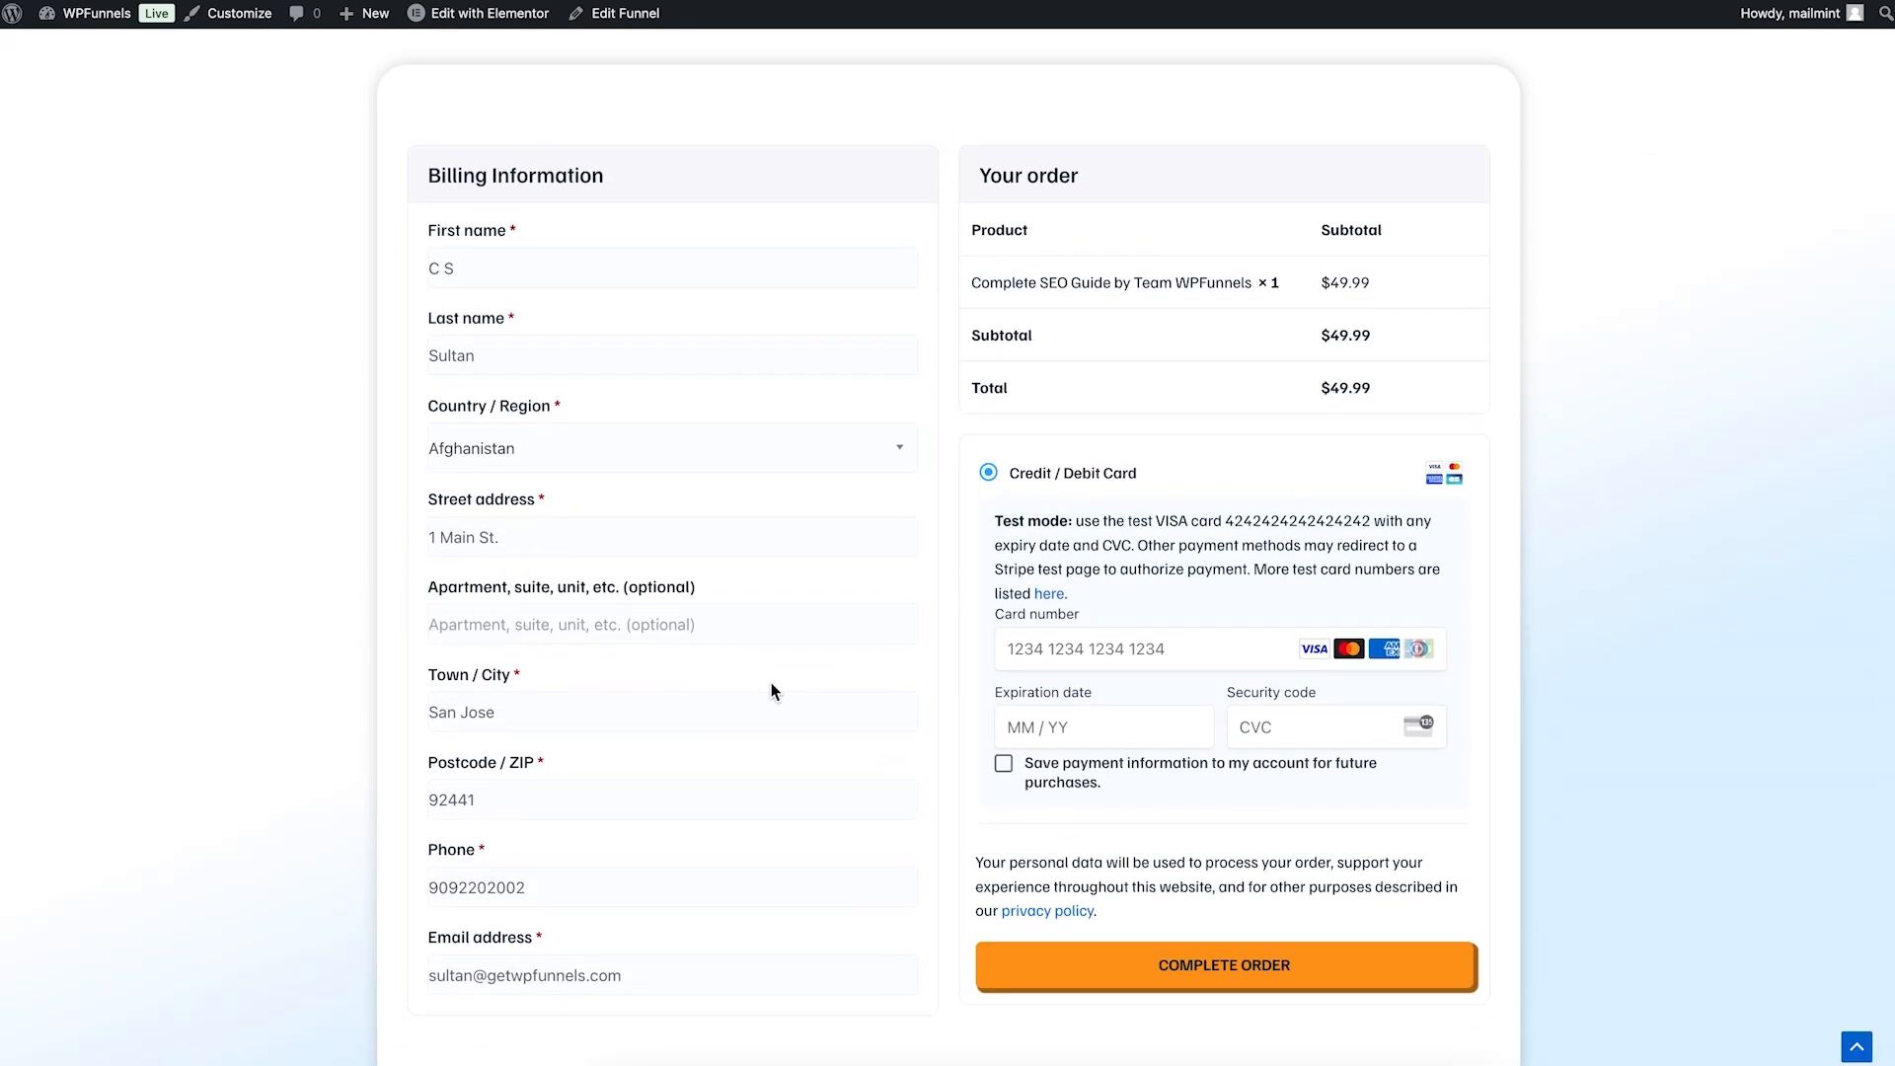
scroll(772, 681, up, 8)
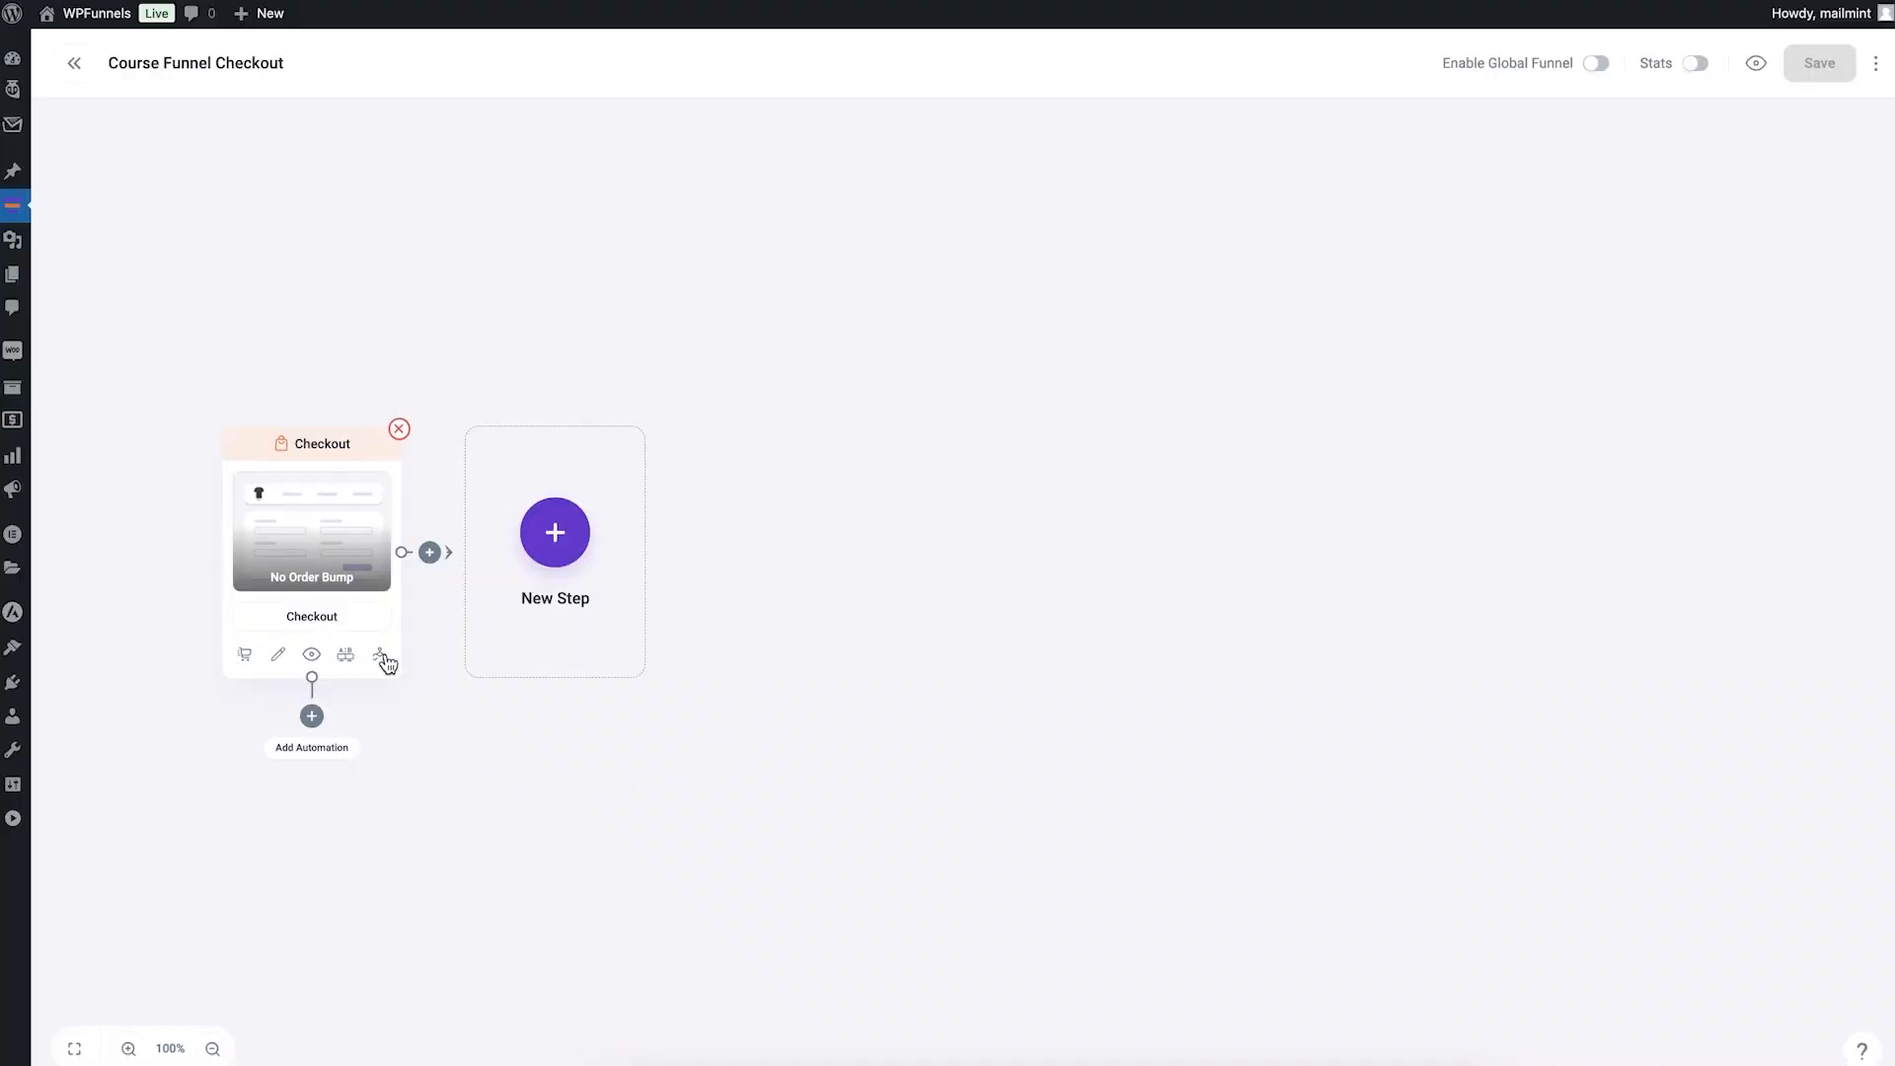
Step: In the checkout step's billing fields, disable Street address along with its required setting, and disable the Apartment, suite, unit field
click(244, 656)
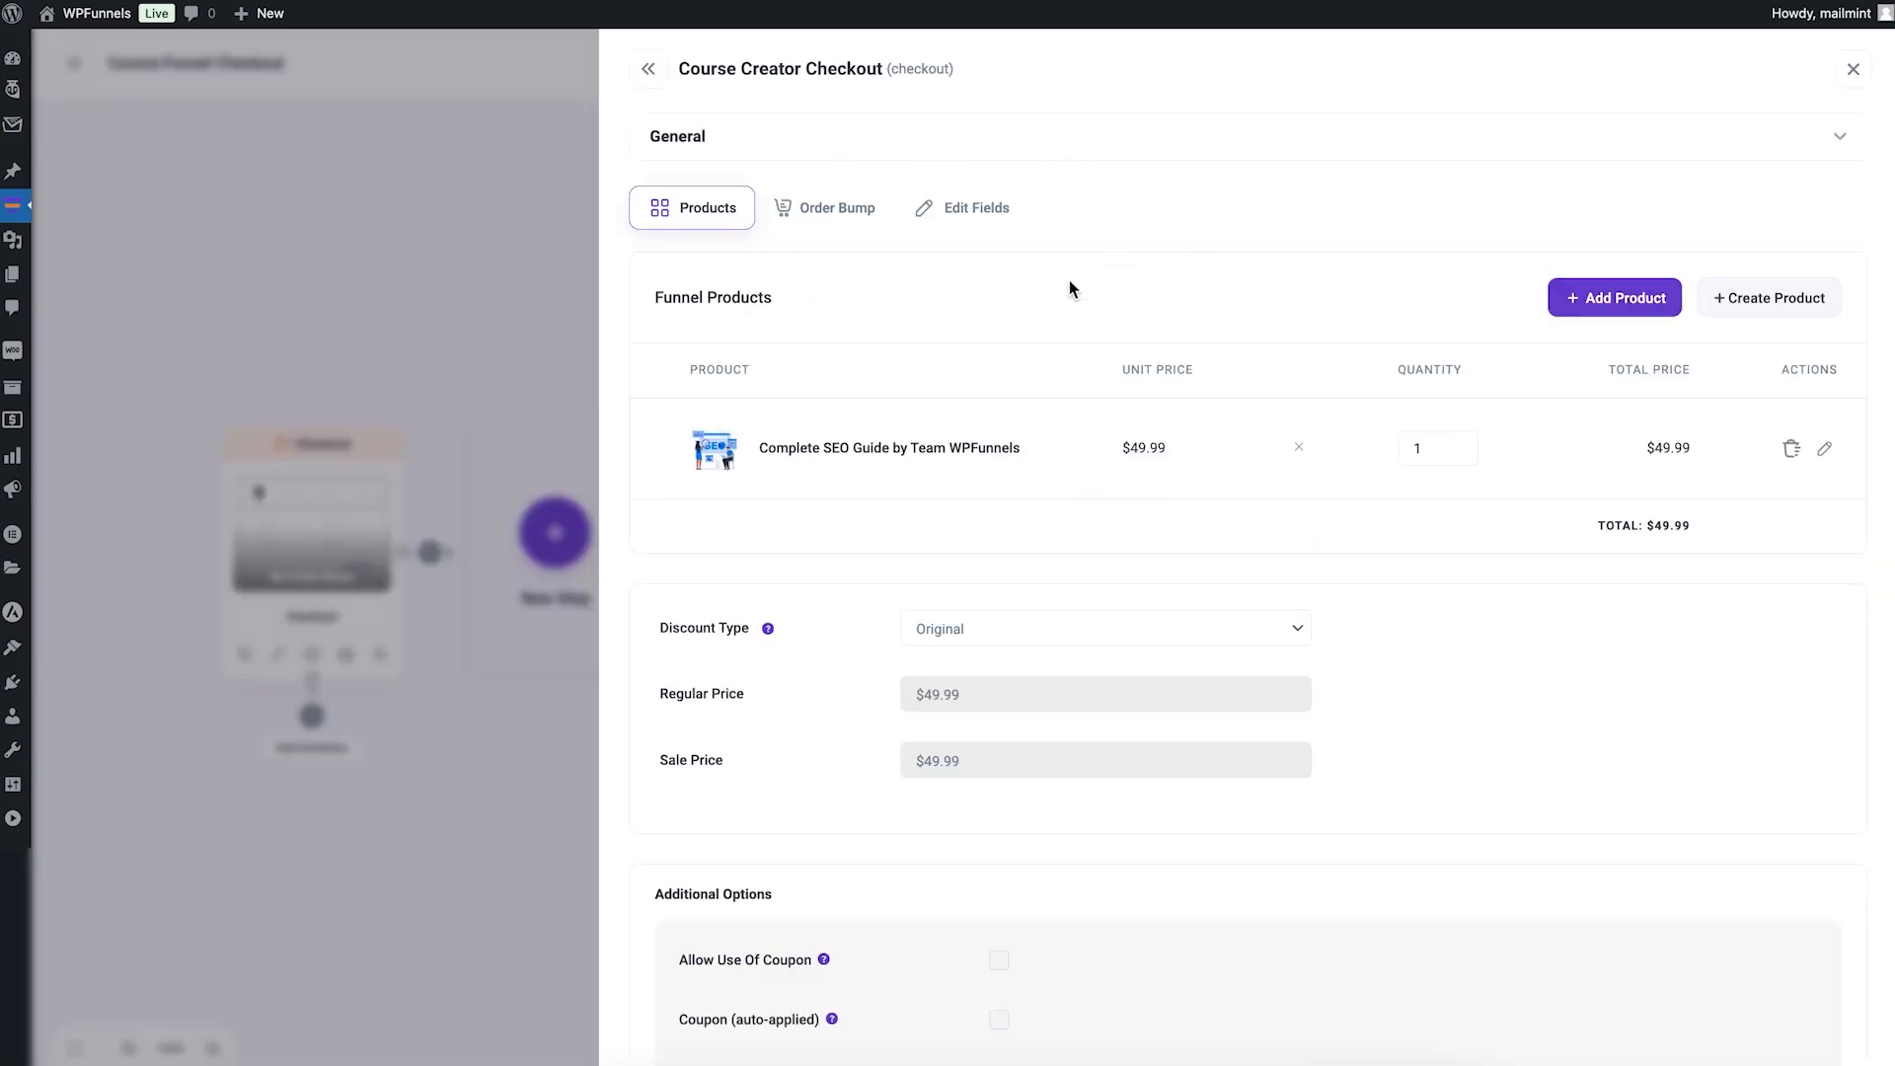
click(978, 219)
scroll(1303, 326, down, 5)
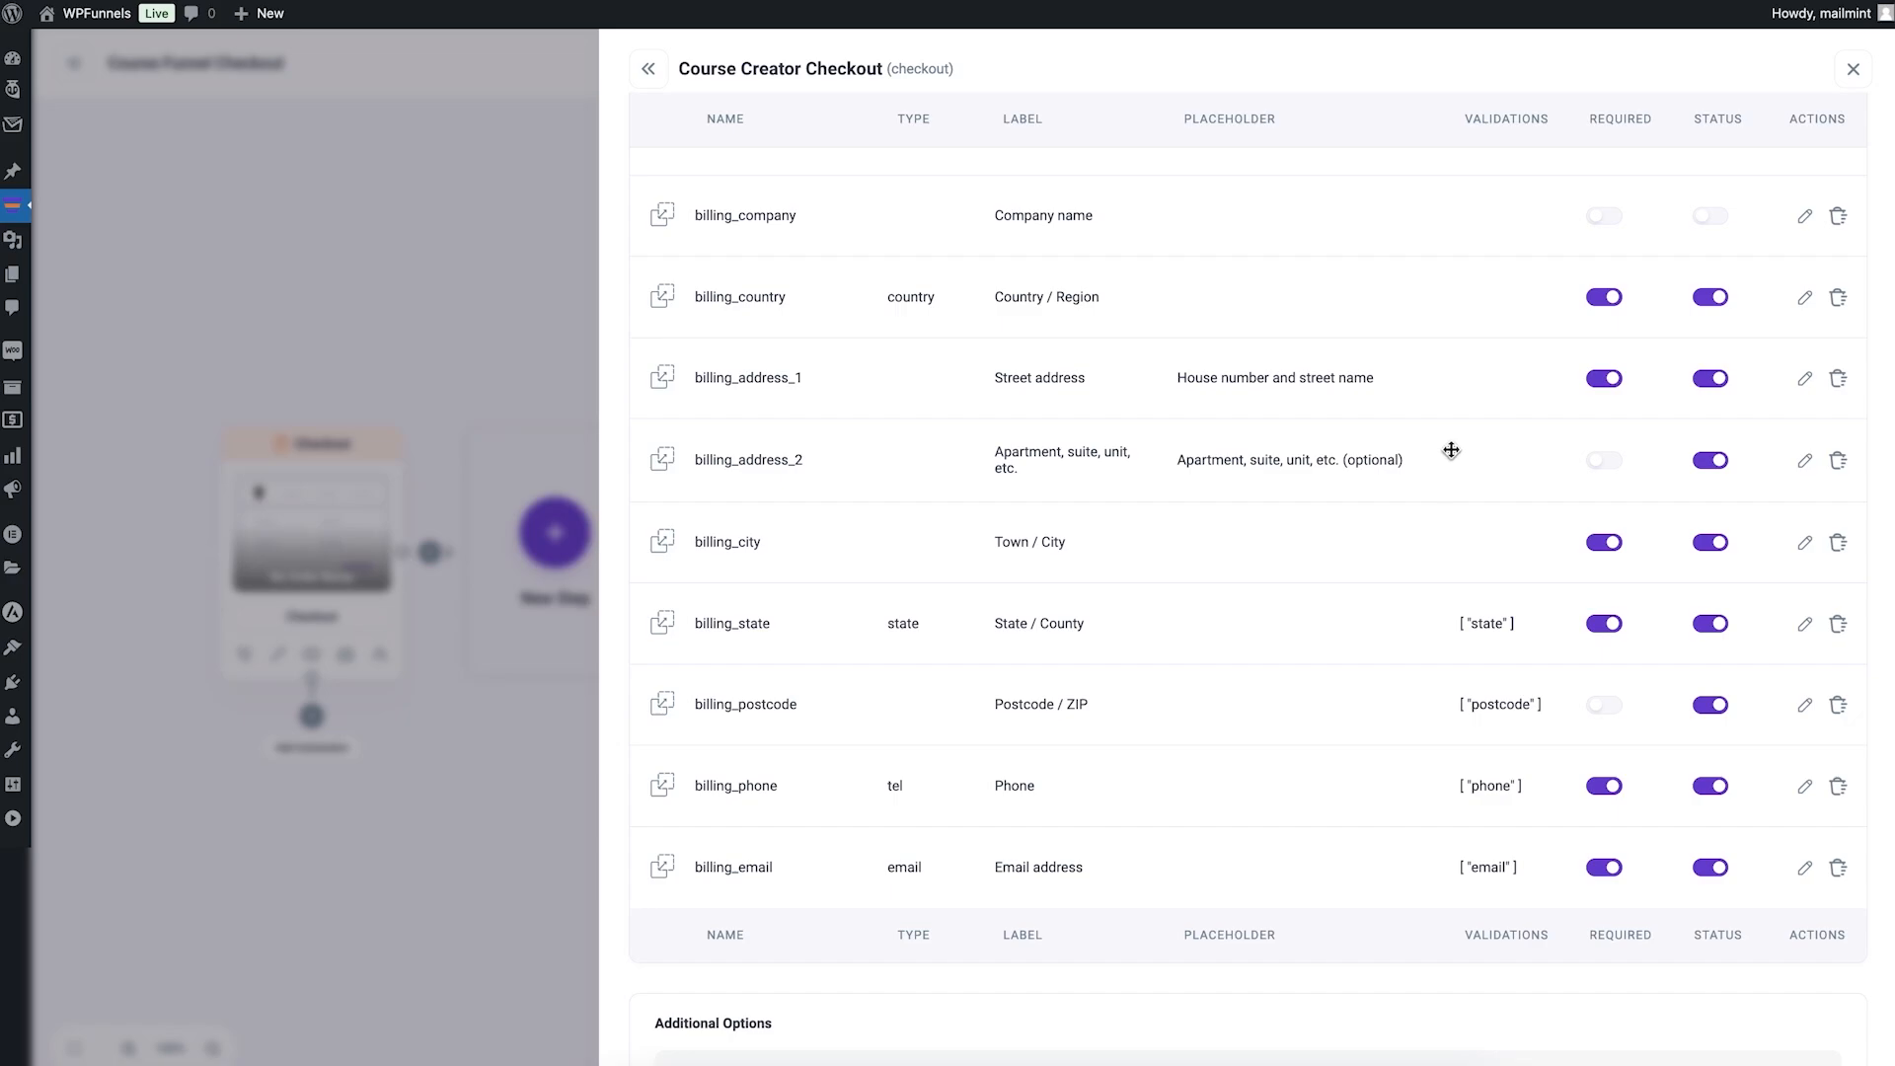
click(1715, 381)
click(1606, 379)
click(1713, 461)
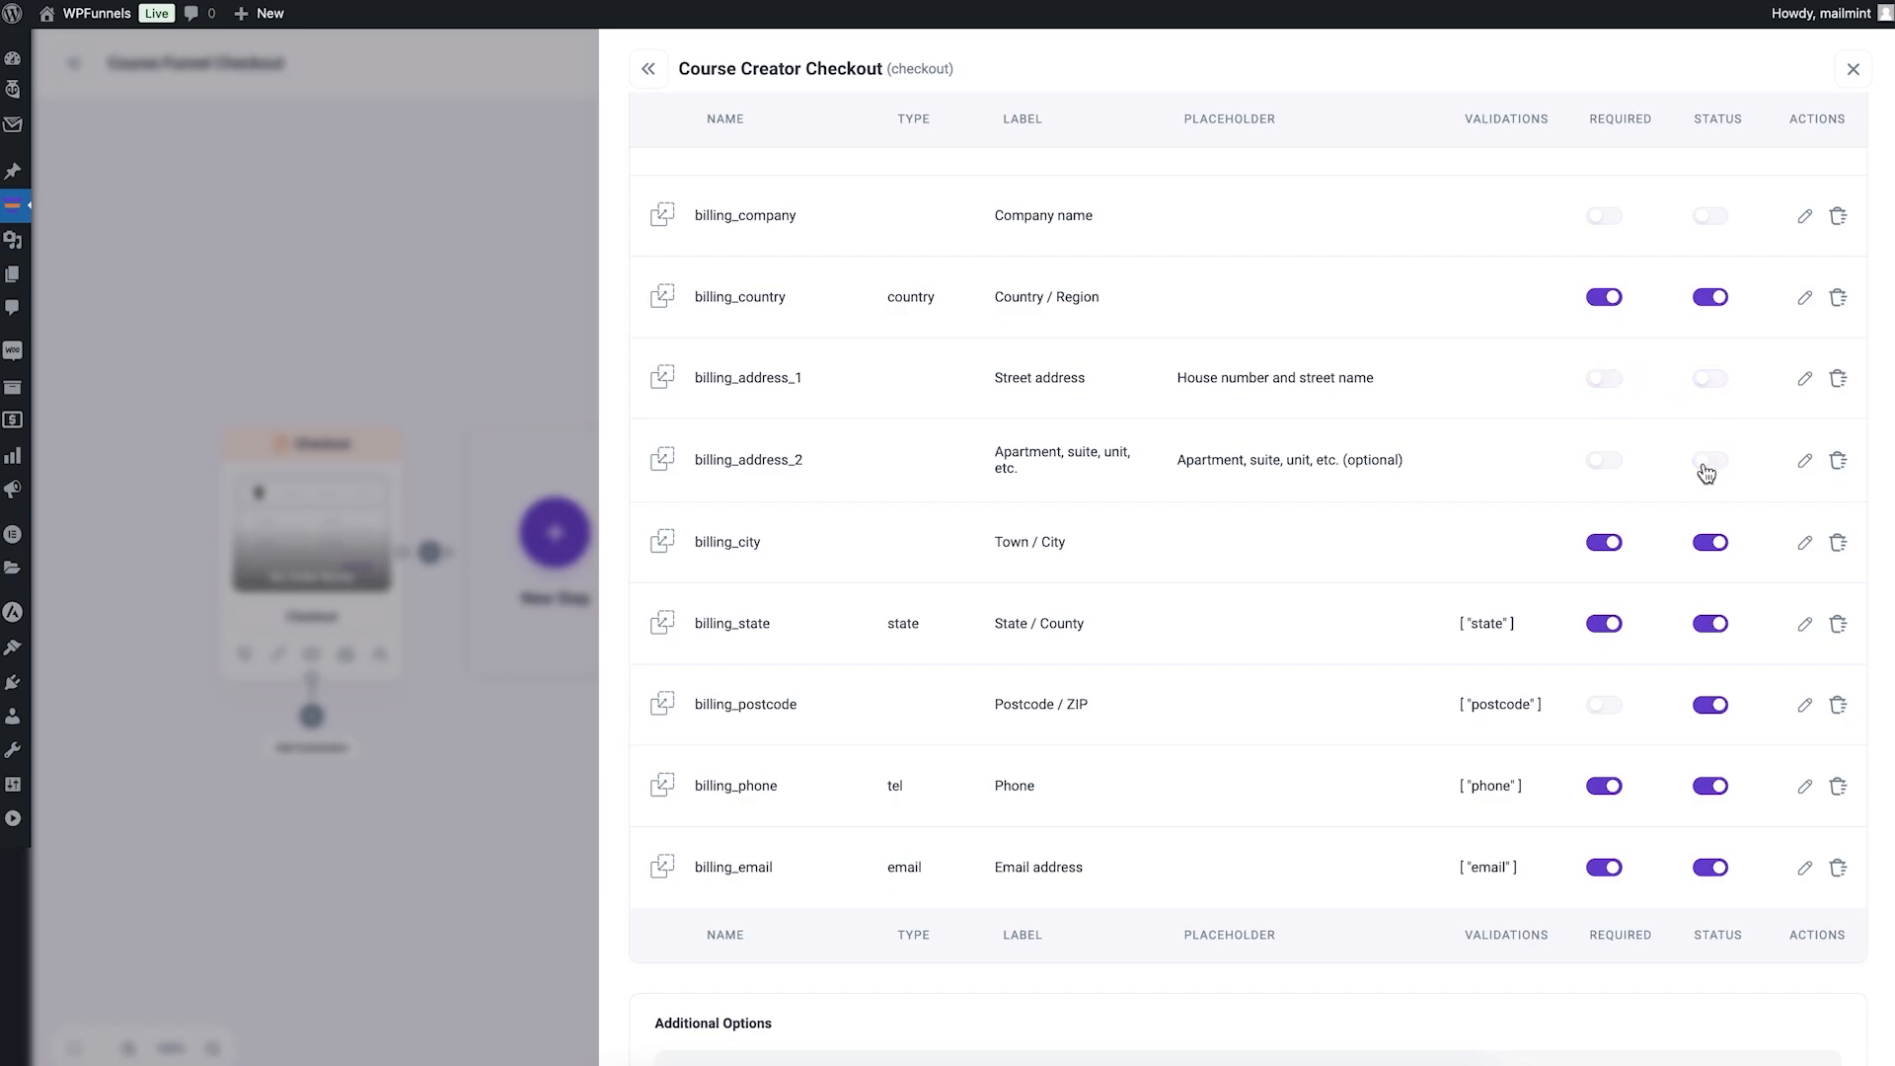
Step: Turn off the Town / City, State / County, Postcode / ZIP and Phone billing fields and their required settings
scroll(1698, 474, down, 1)
click(1711, 478)
click(1596, 484)
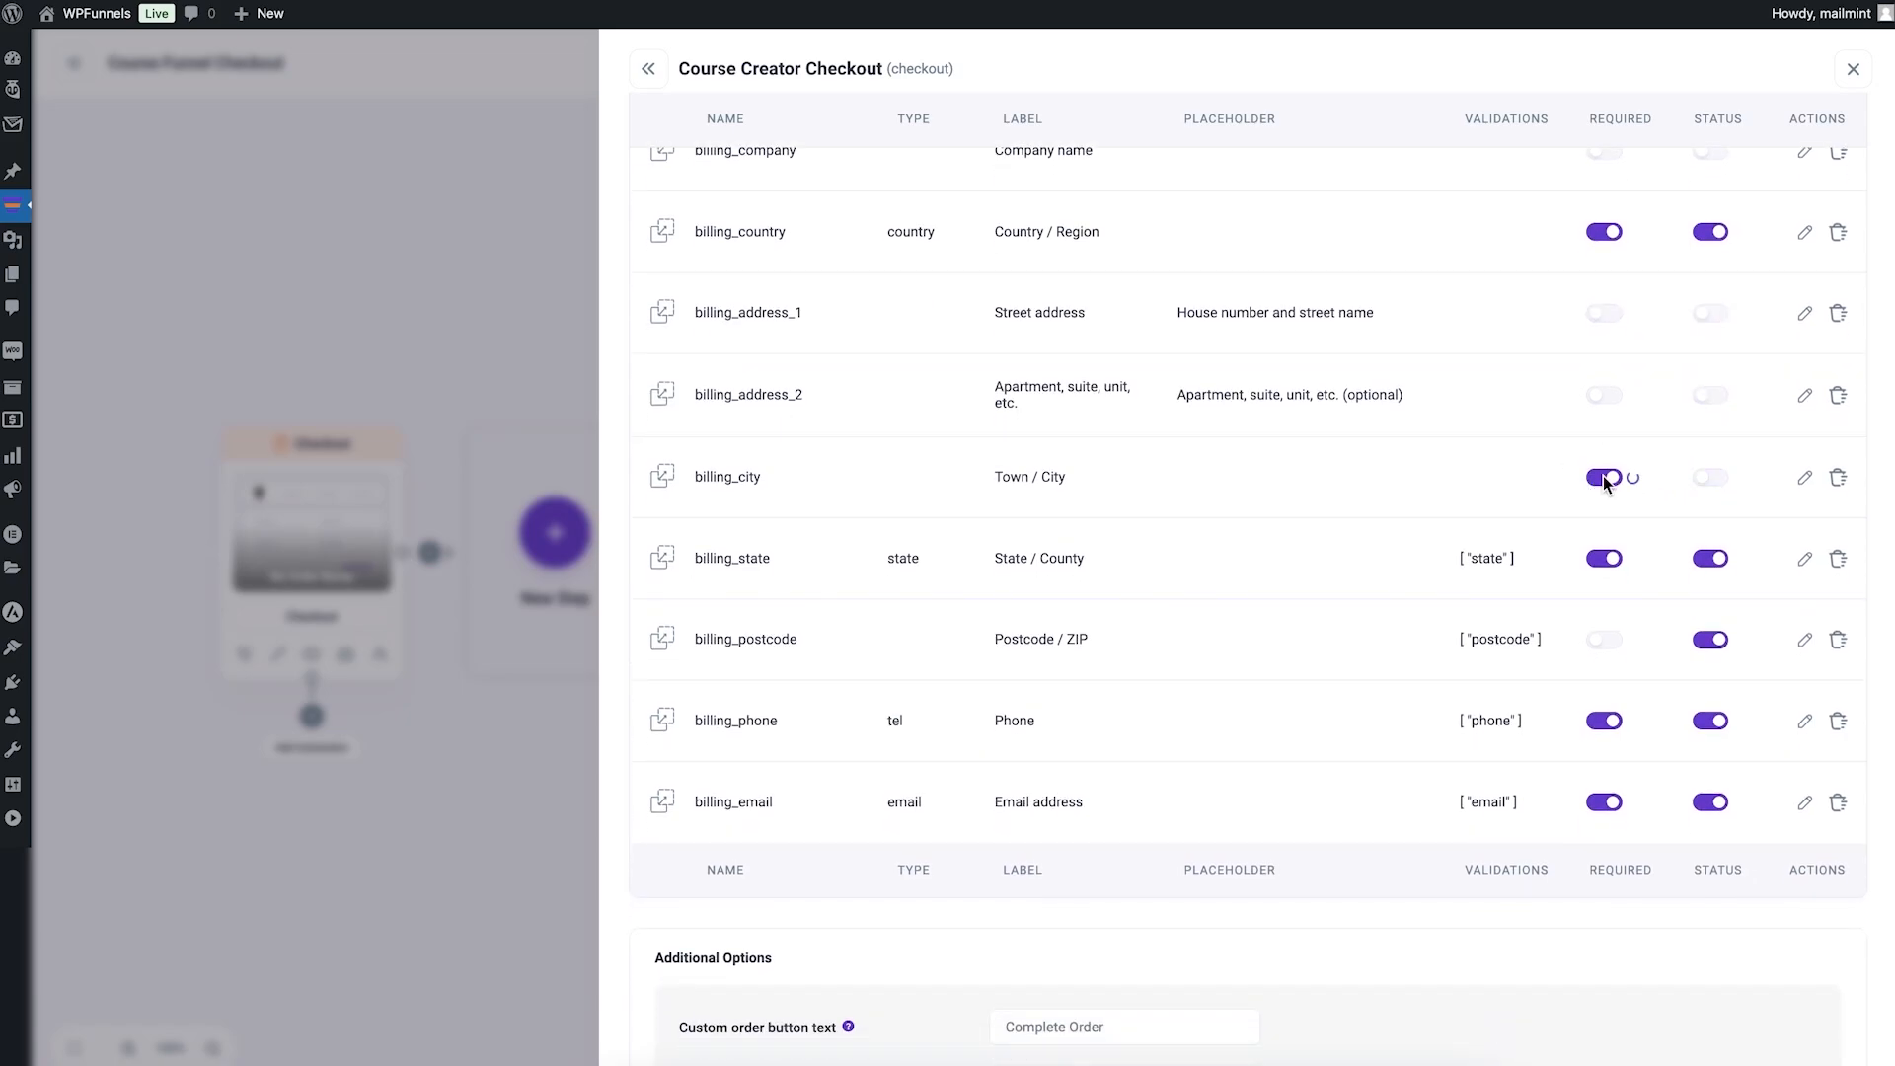
click(1601, 564)
click(1713, 560)
click(1715, 642)
scroll(1629, 588, up, 5)
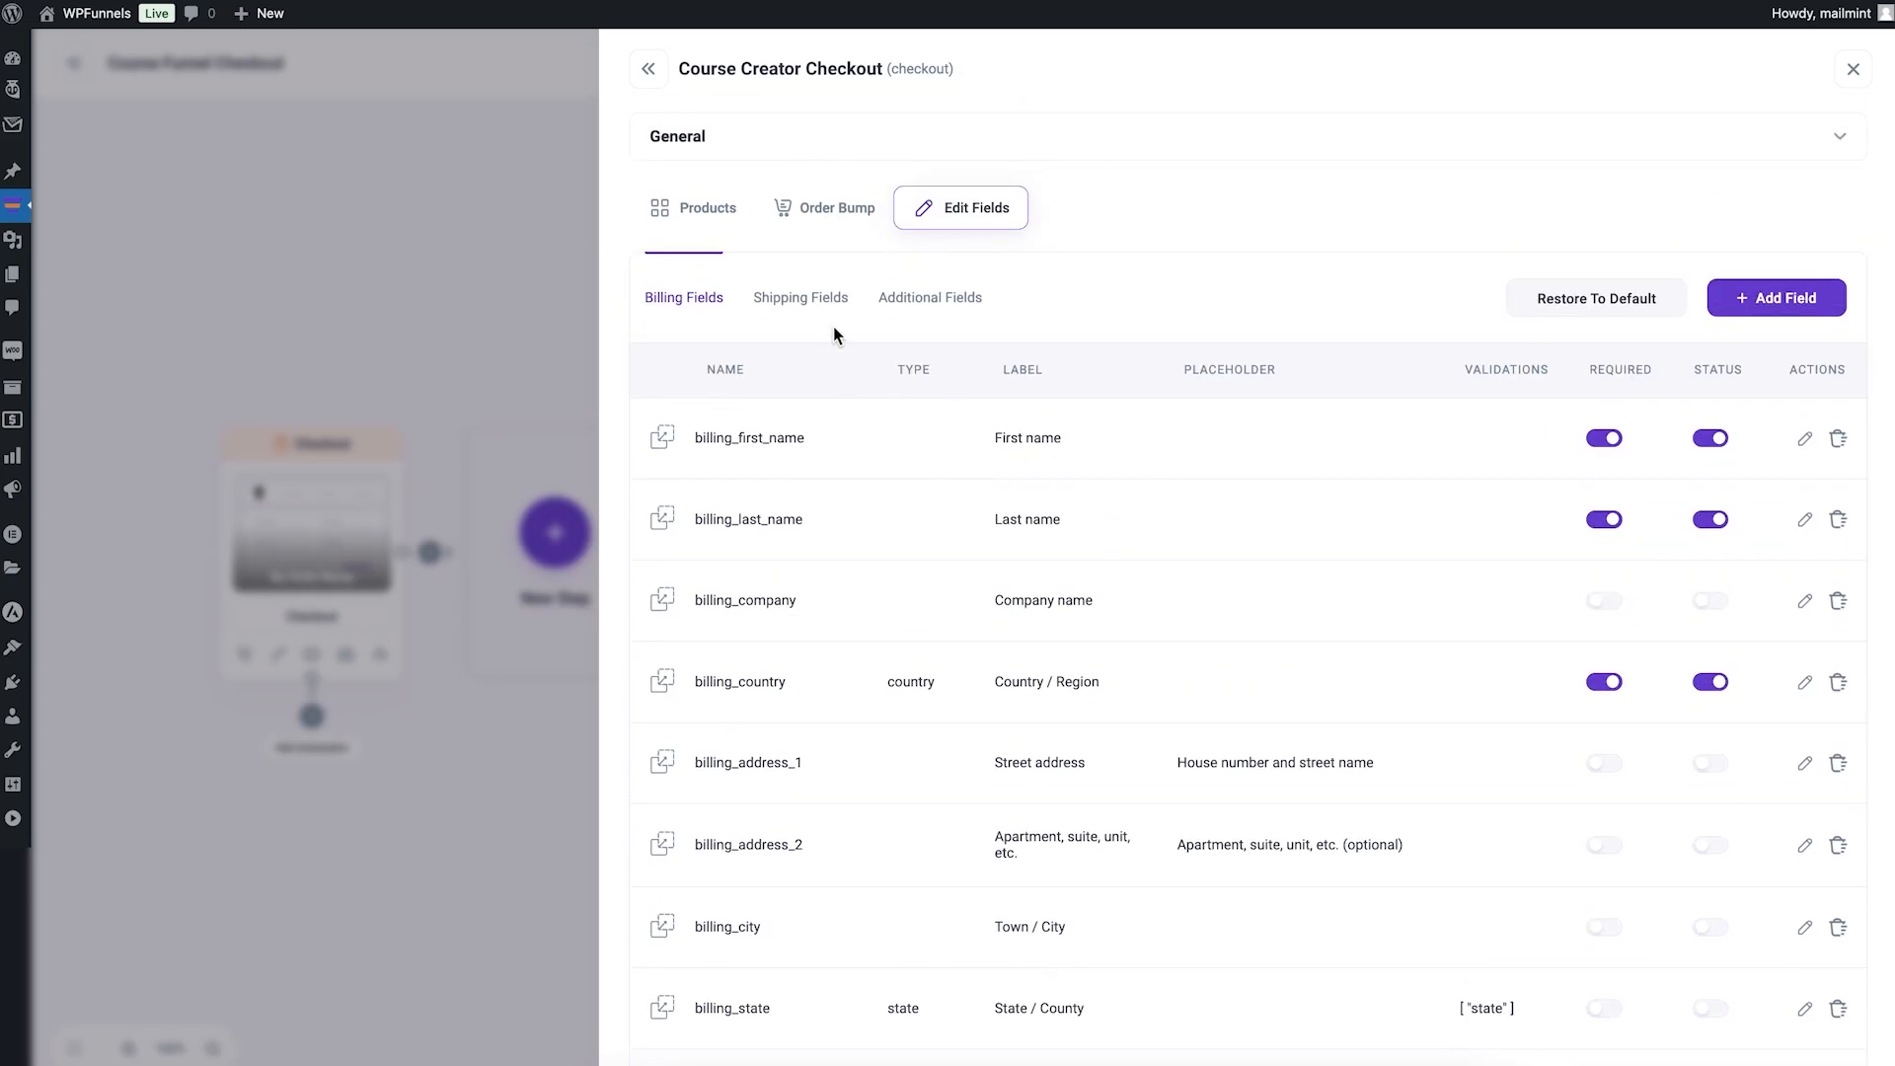
Step: Make the shipping fields First name, Last name, Country / Region, Street address, Town / City and State / County not required
click(798, 292)
click(1604, 438)
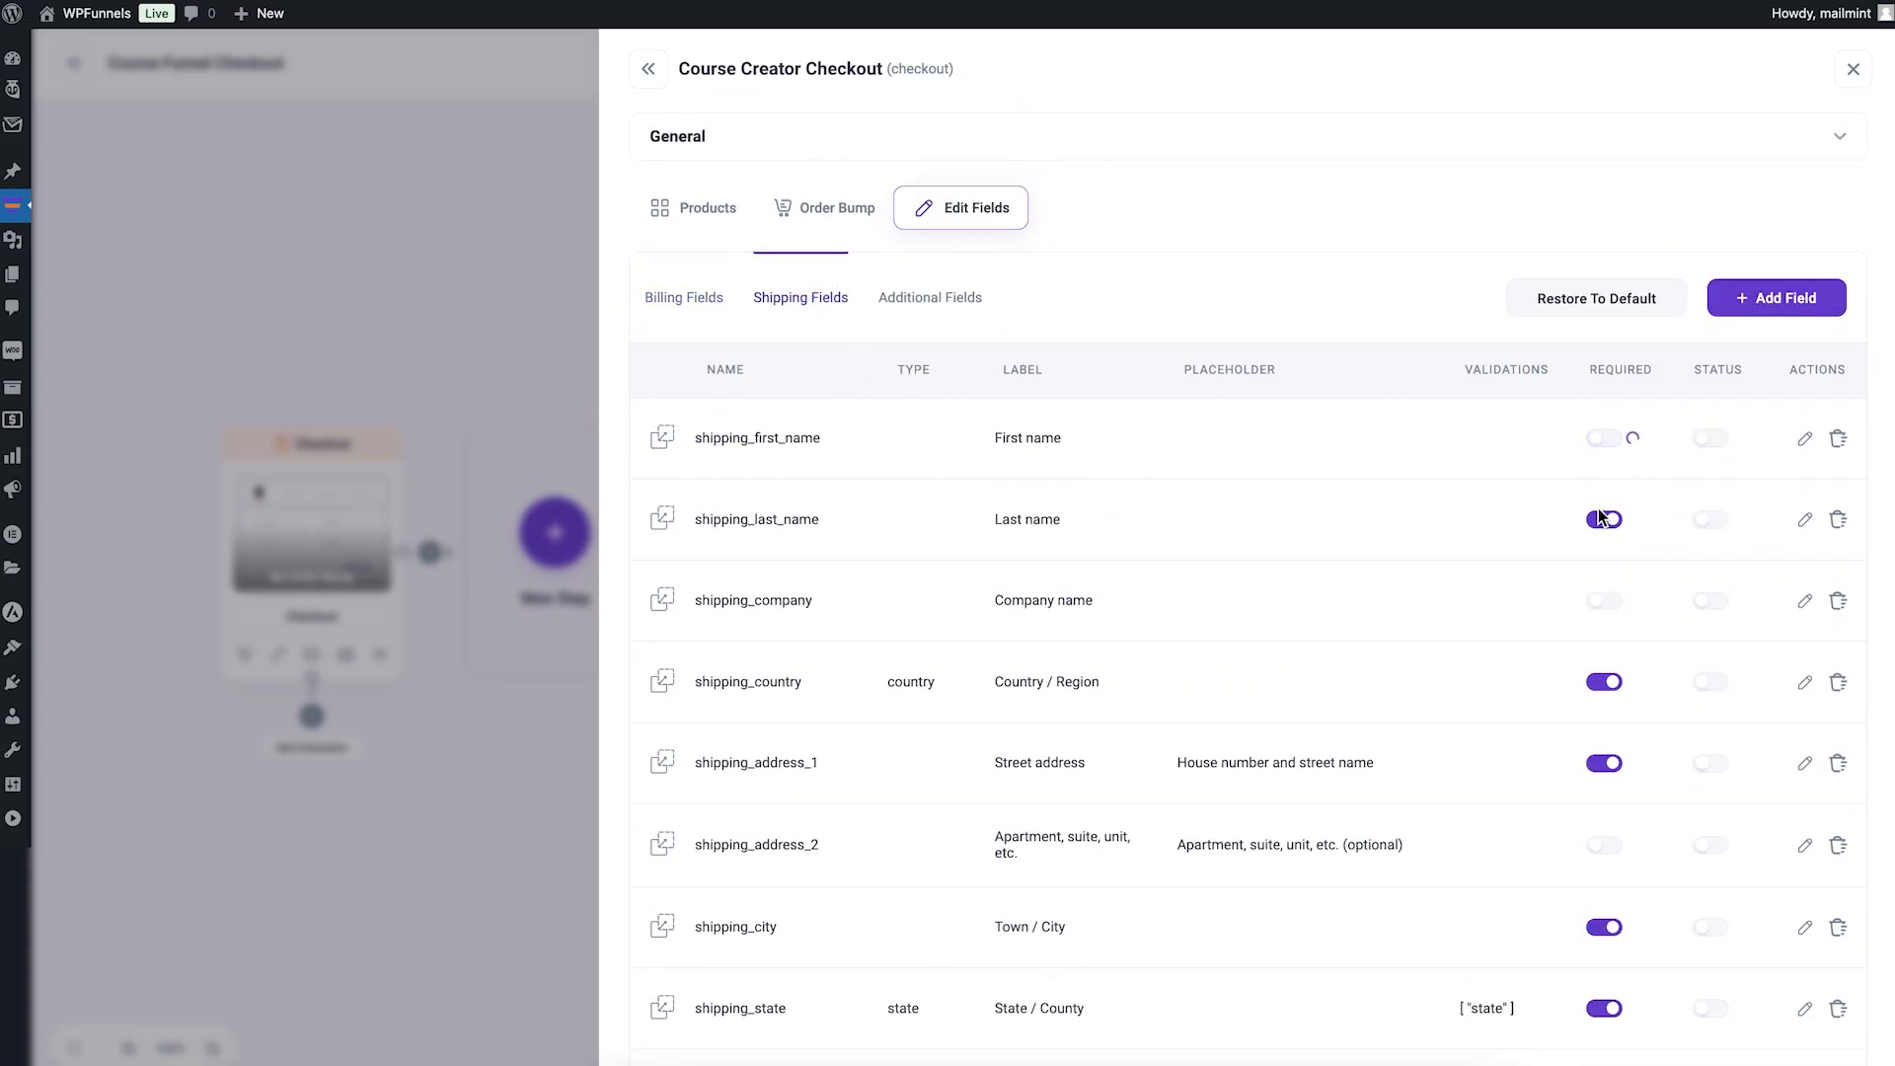
click(1604, 519)
click(1604, 681)
scroll(1629, 691, down, 3)
click(1604, 477)
click(1604, 640)
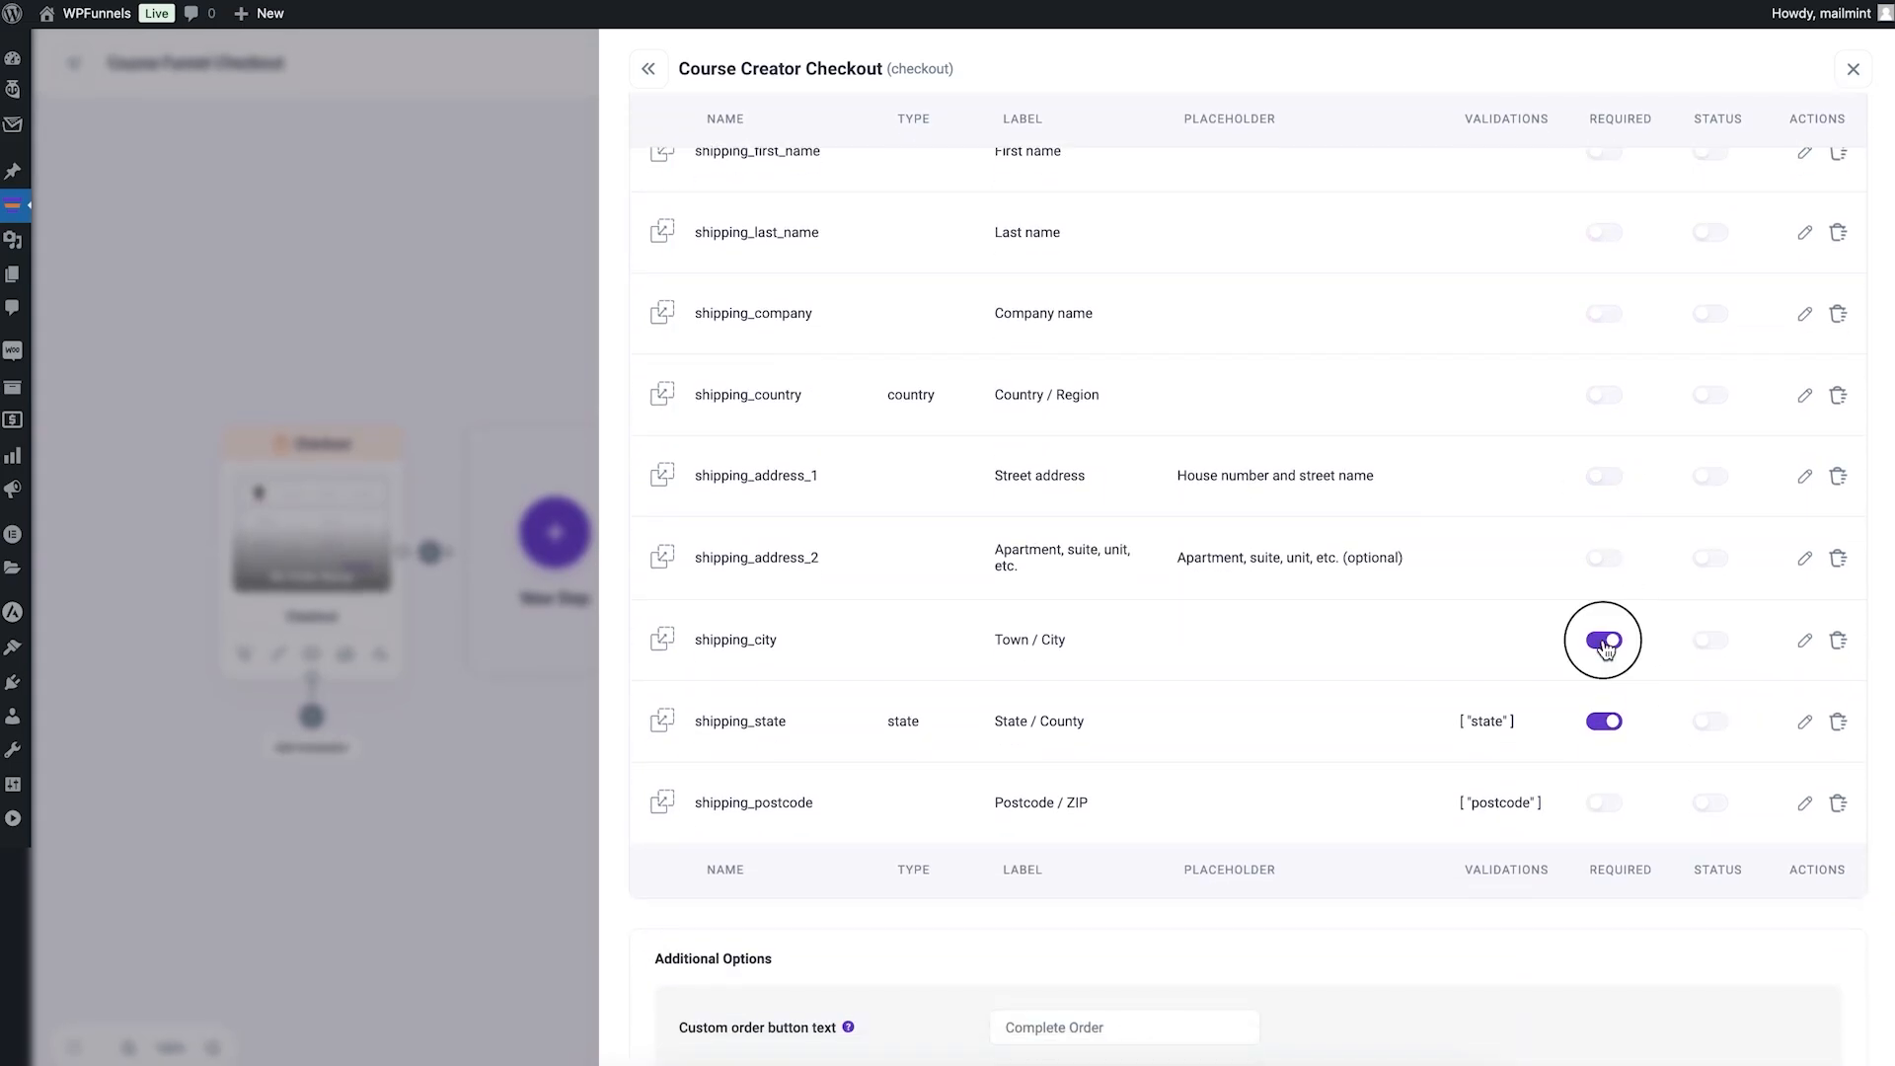
click(1604, 721)
scroll(1346, 452, up, 3)
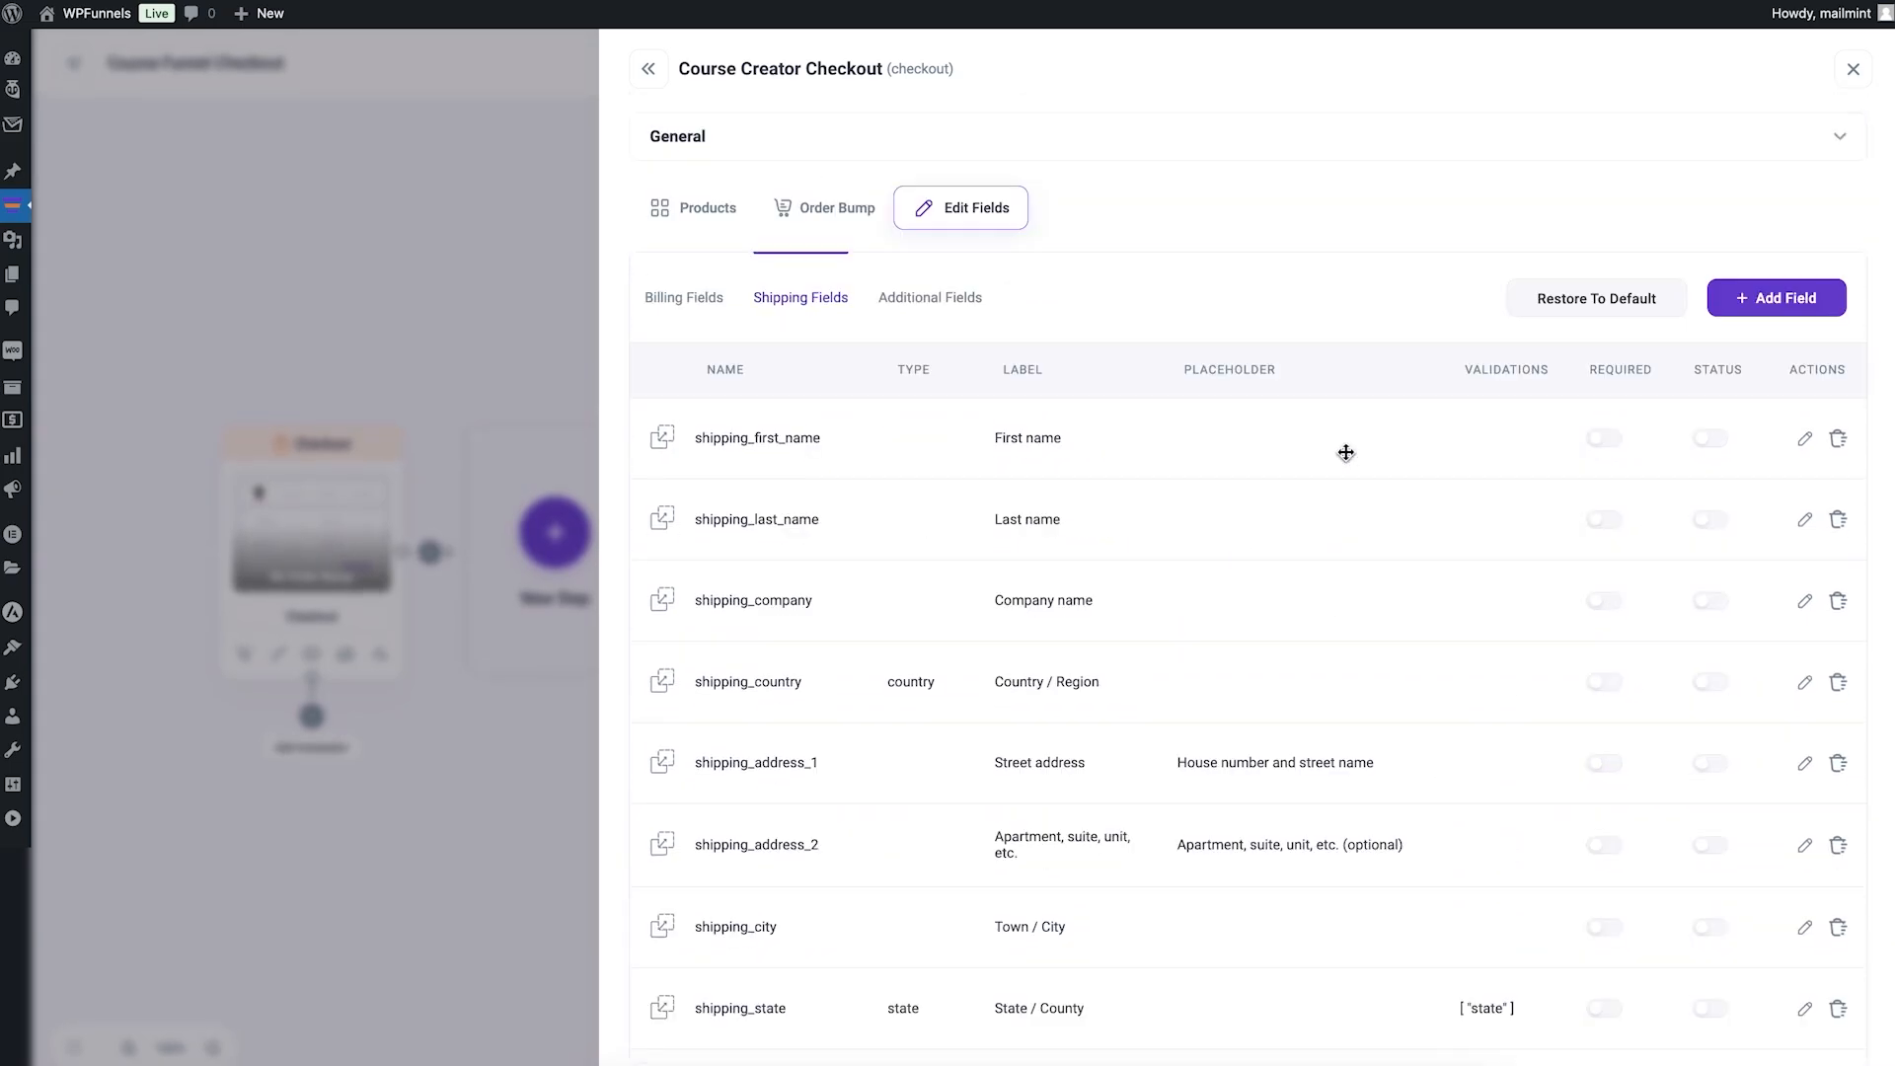
Step: Check the additional and billing field lists, save the additional changes and return to the funnel canvas
click(960, 299)
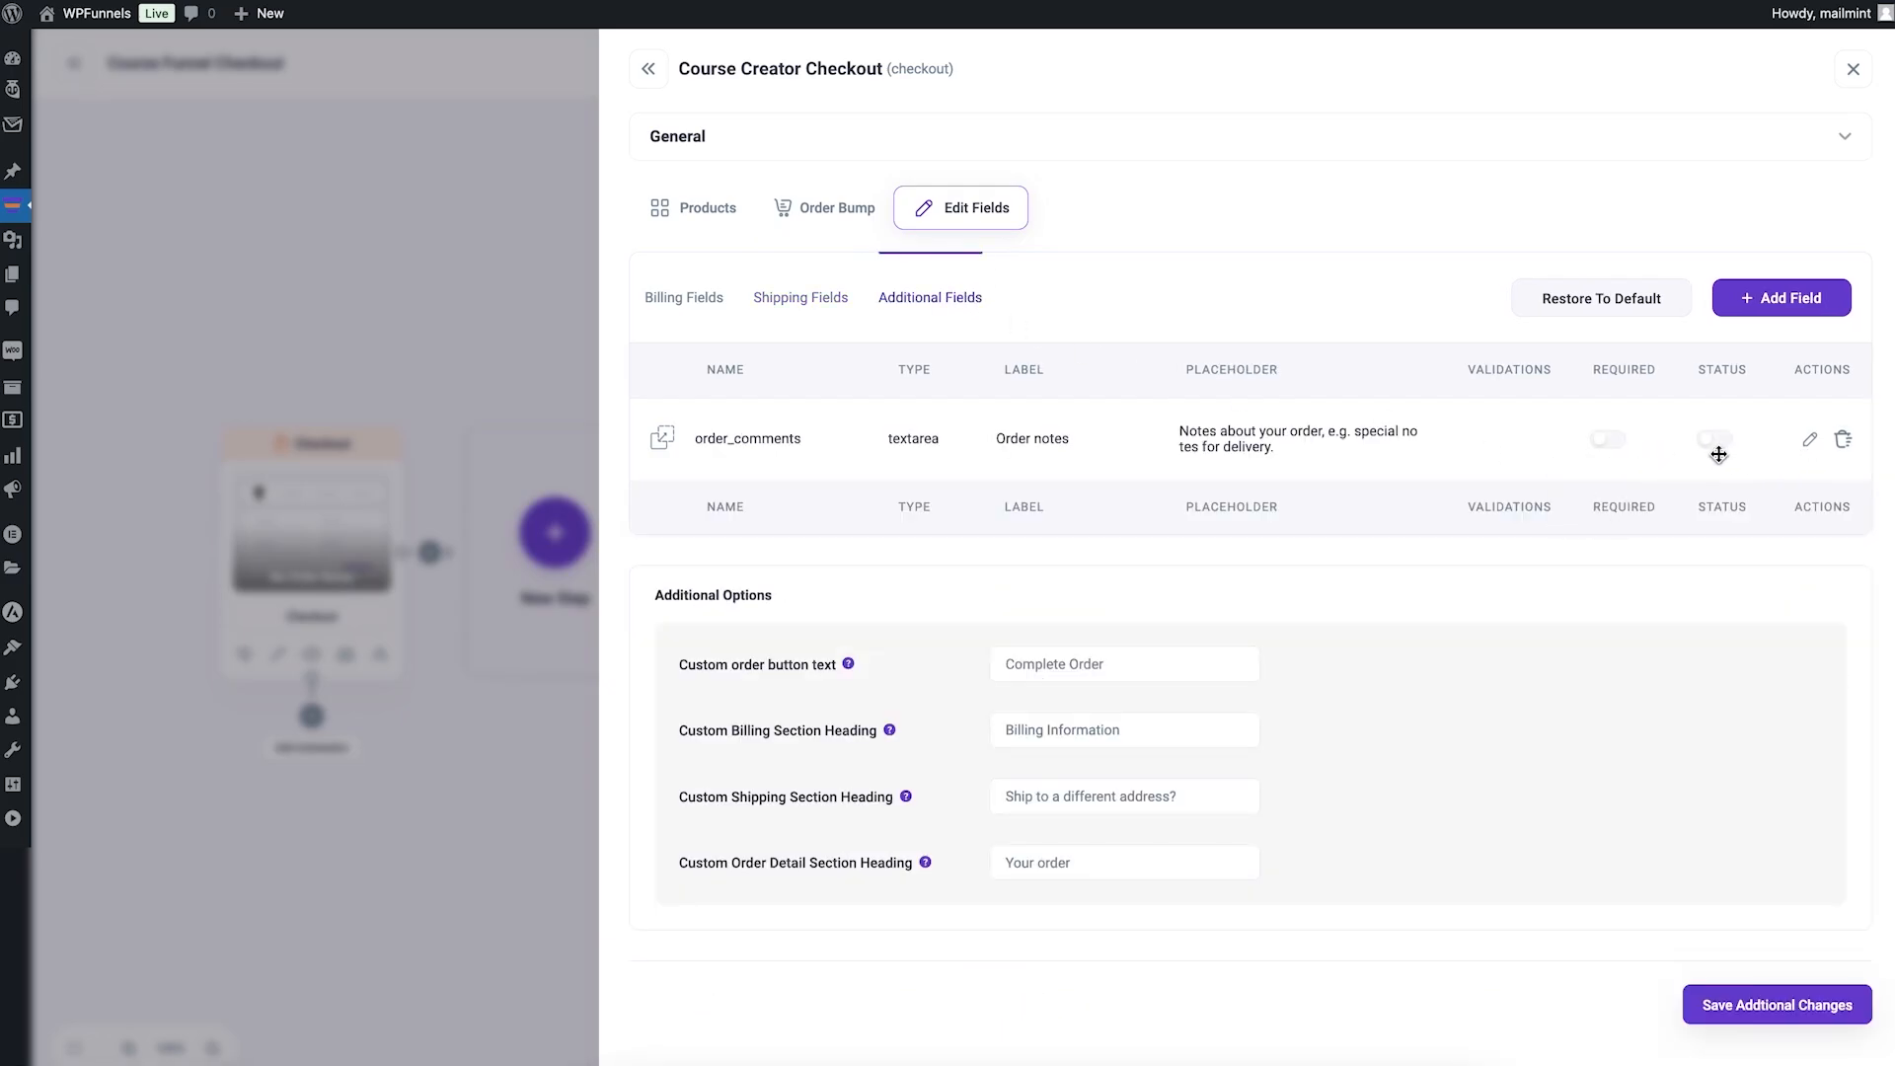
click(697, 298)
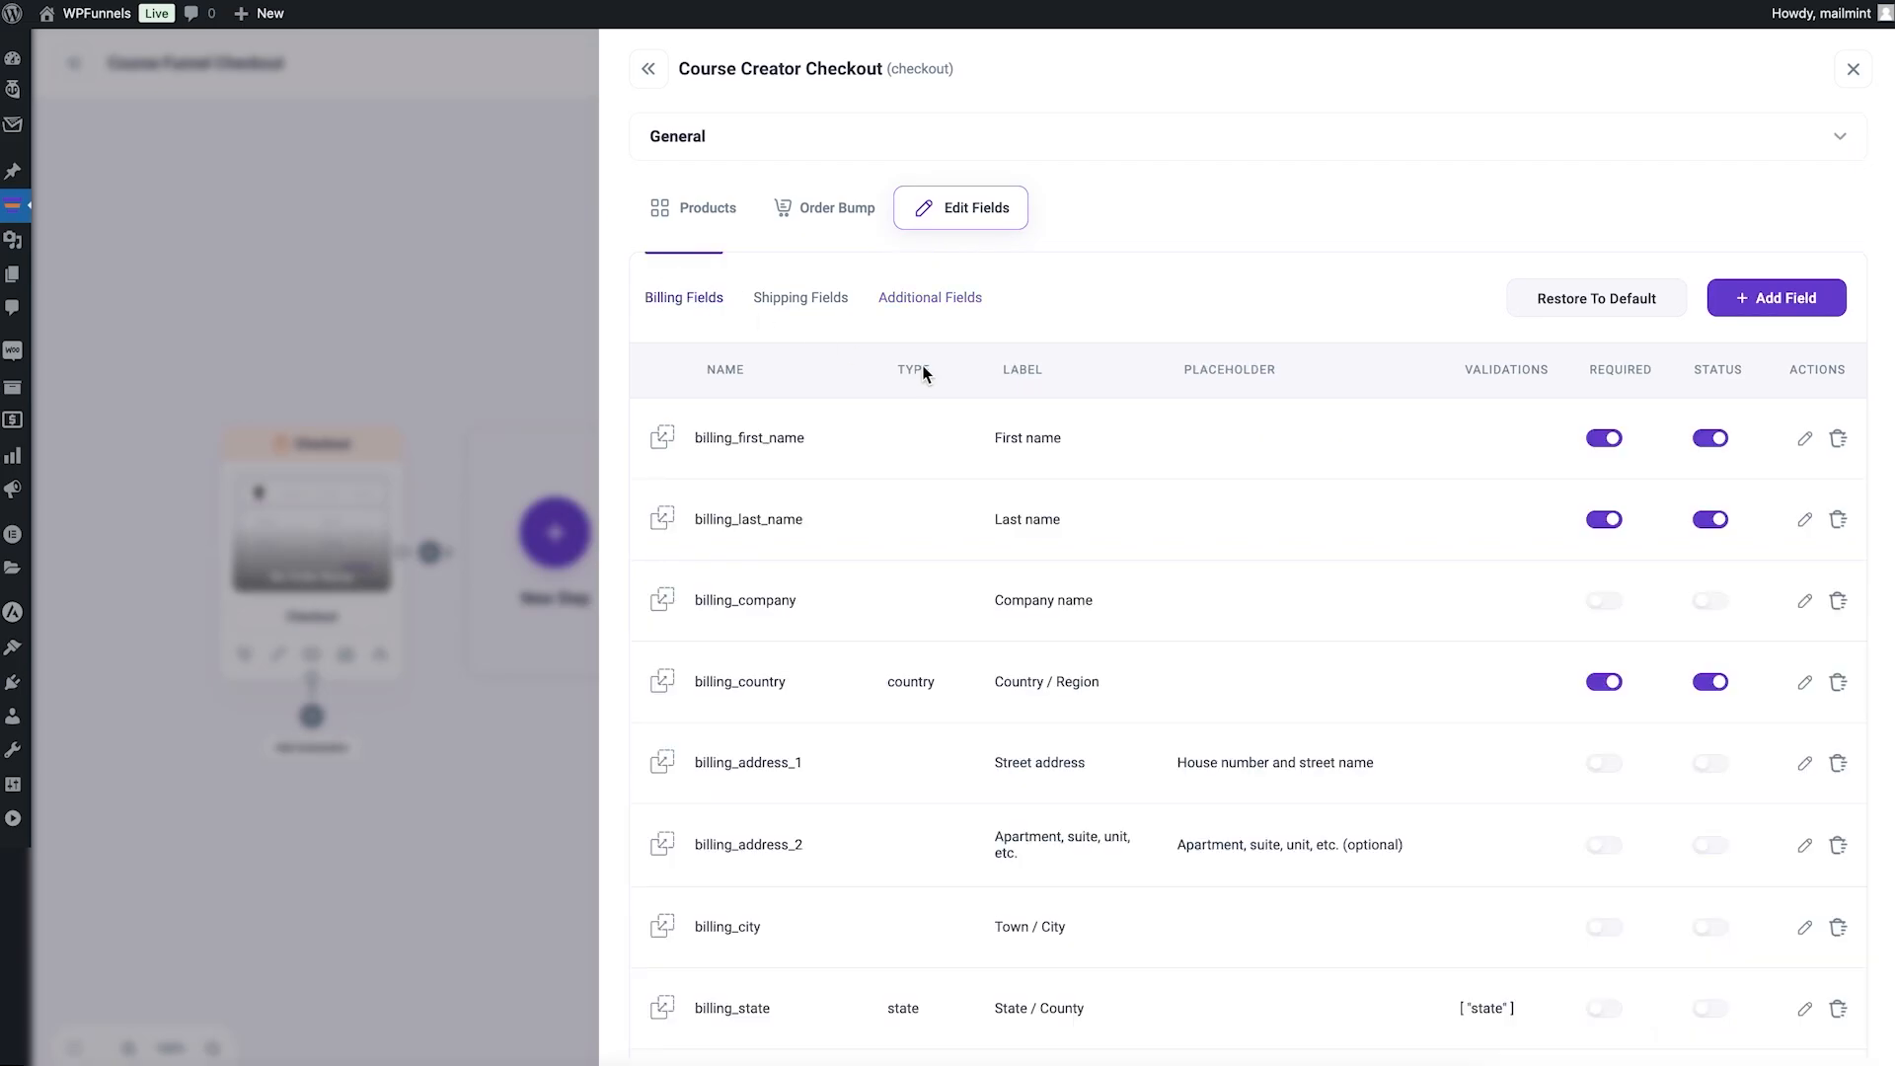
scroll(1285, 466, down, 2)
scroll(1285, 466, down, 5)
scroll(1283, 465, up, 7)
scroll(1303, 483, down, 7)
click(1744, 1016)
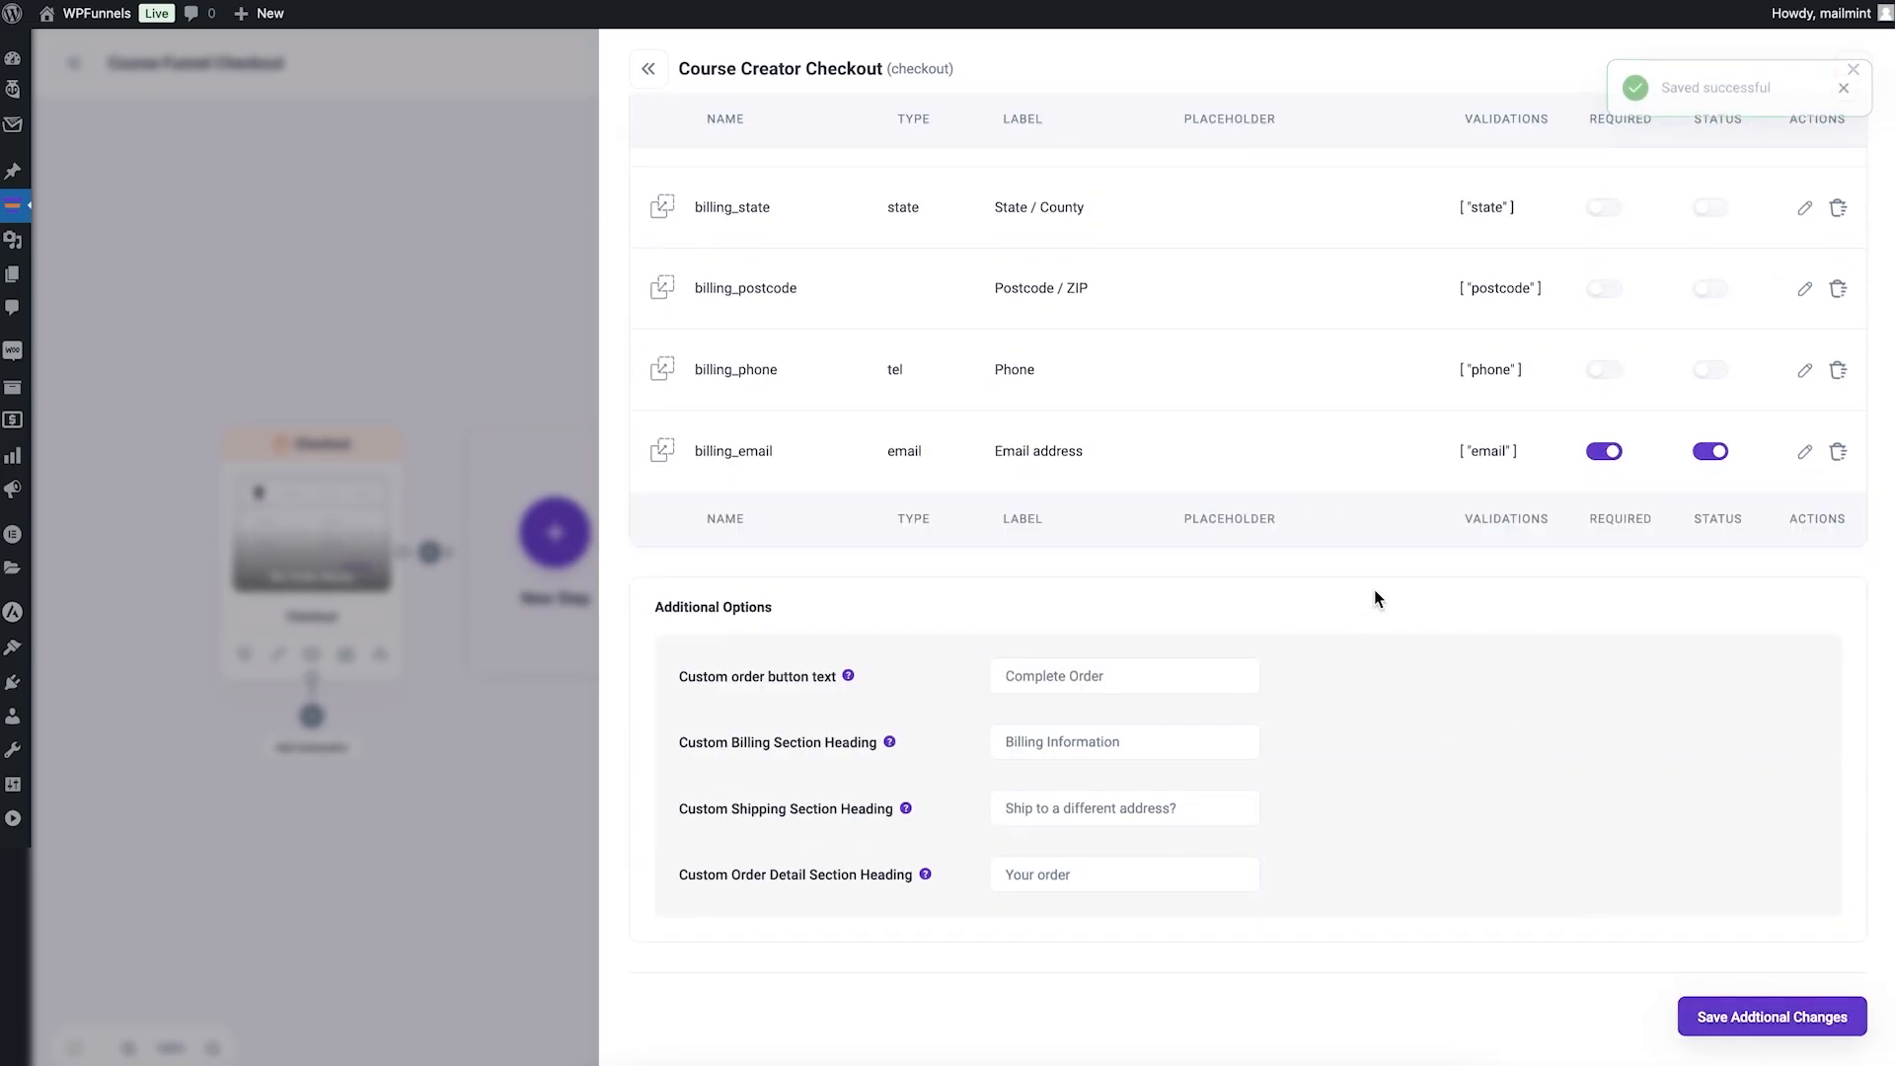
click(441, 282)
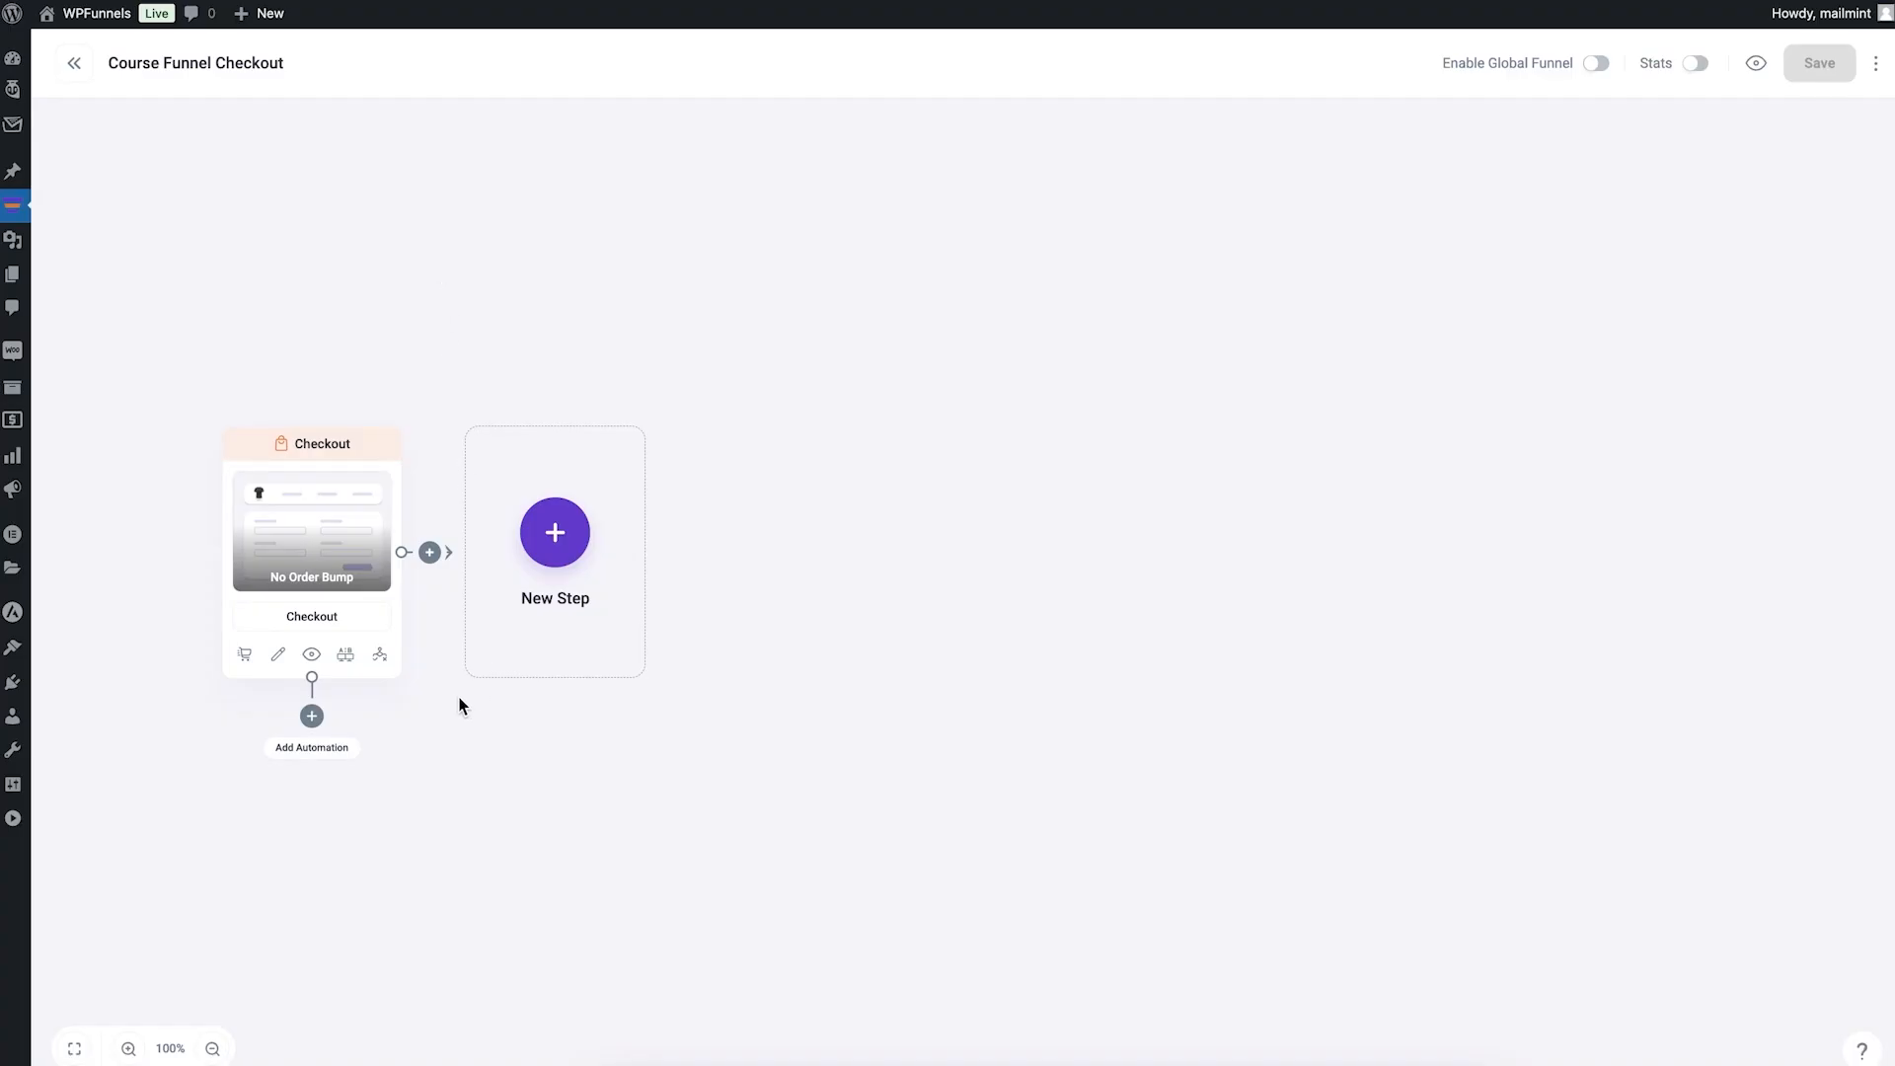
Step: Preview the funnel's checkout page again to check the reduced set of billing fields
click(311, 655)
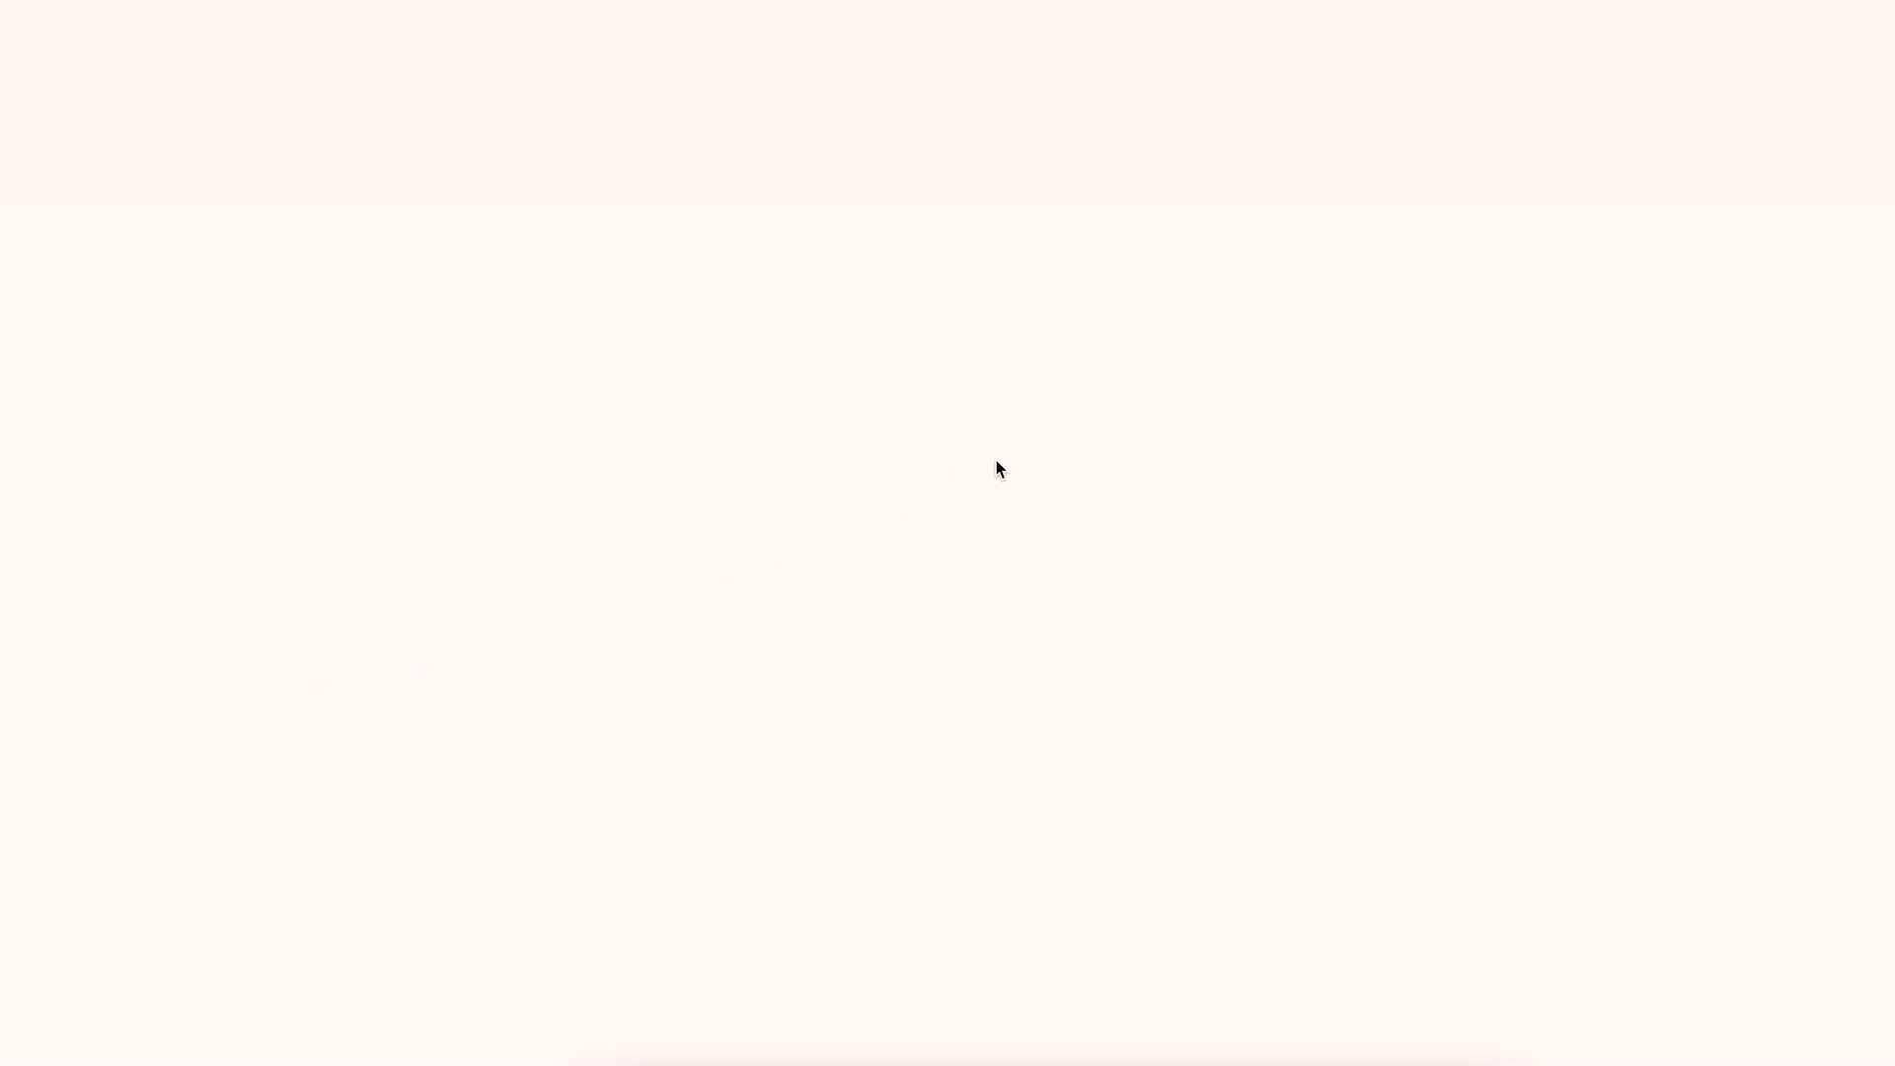
scroll(997, 462, down, 2)
scroll(997, 462, down, 6)
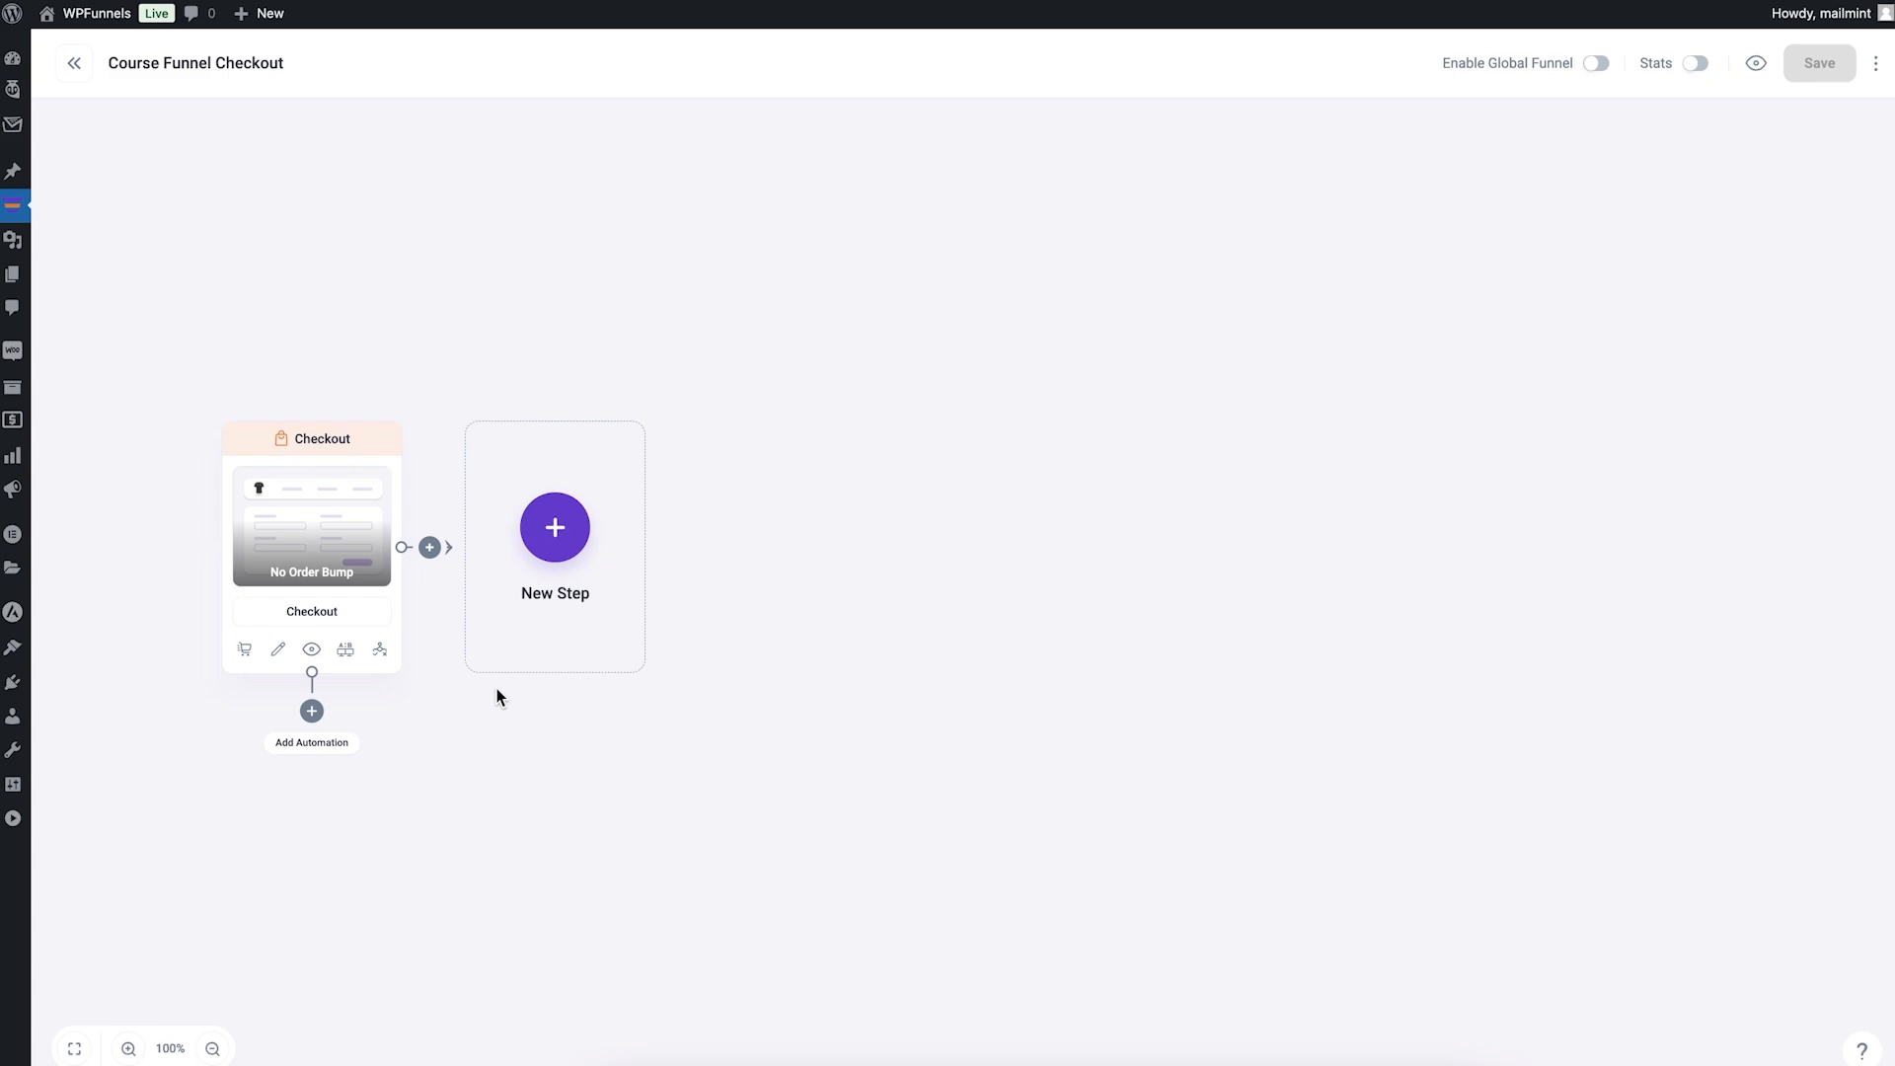
Step: Open the funnel's checkout step in the page editor and examine its checkout form
click(278, 650)
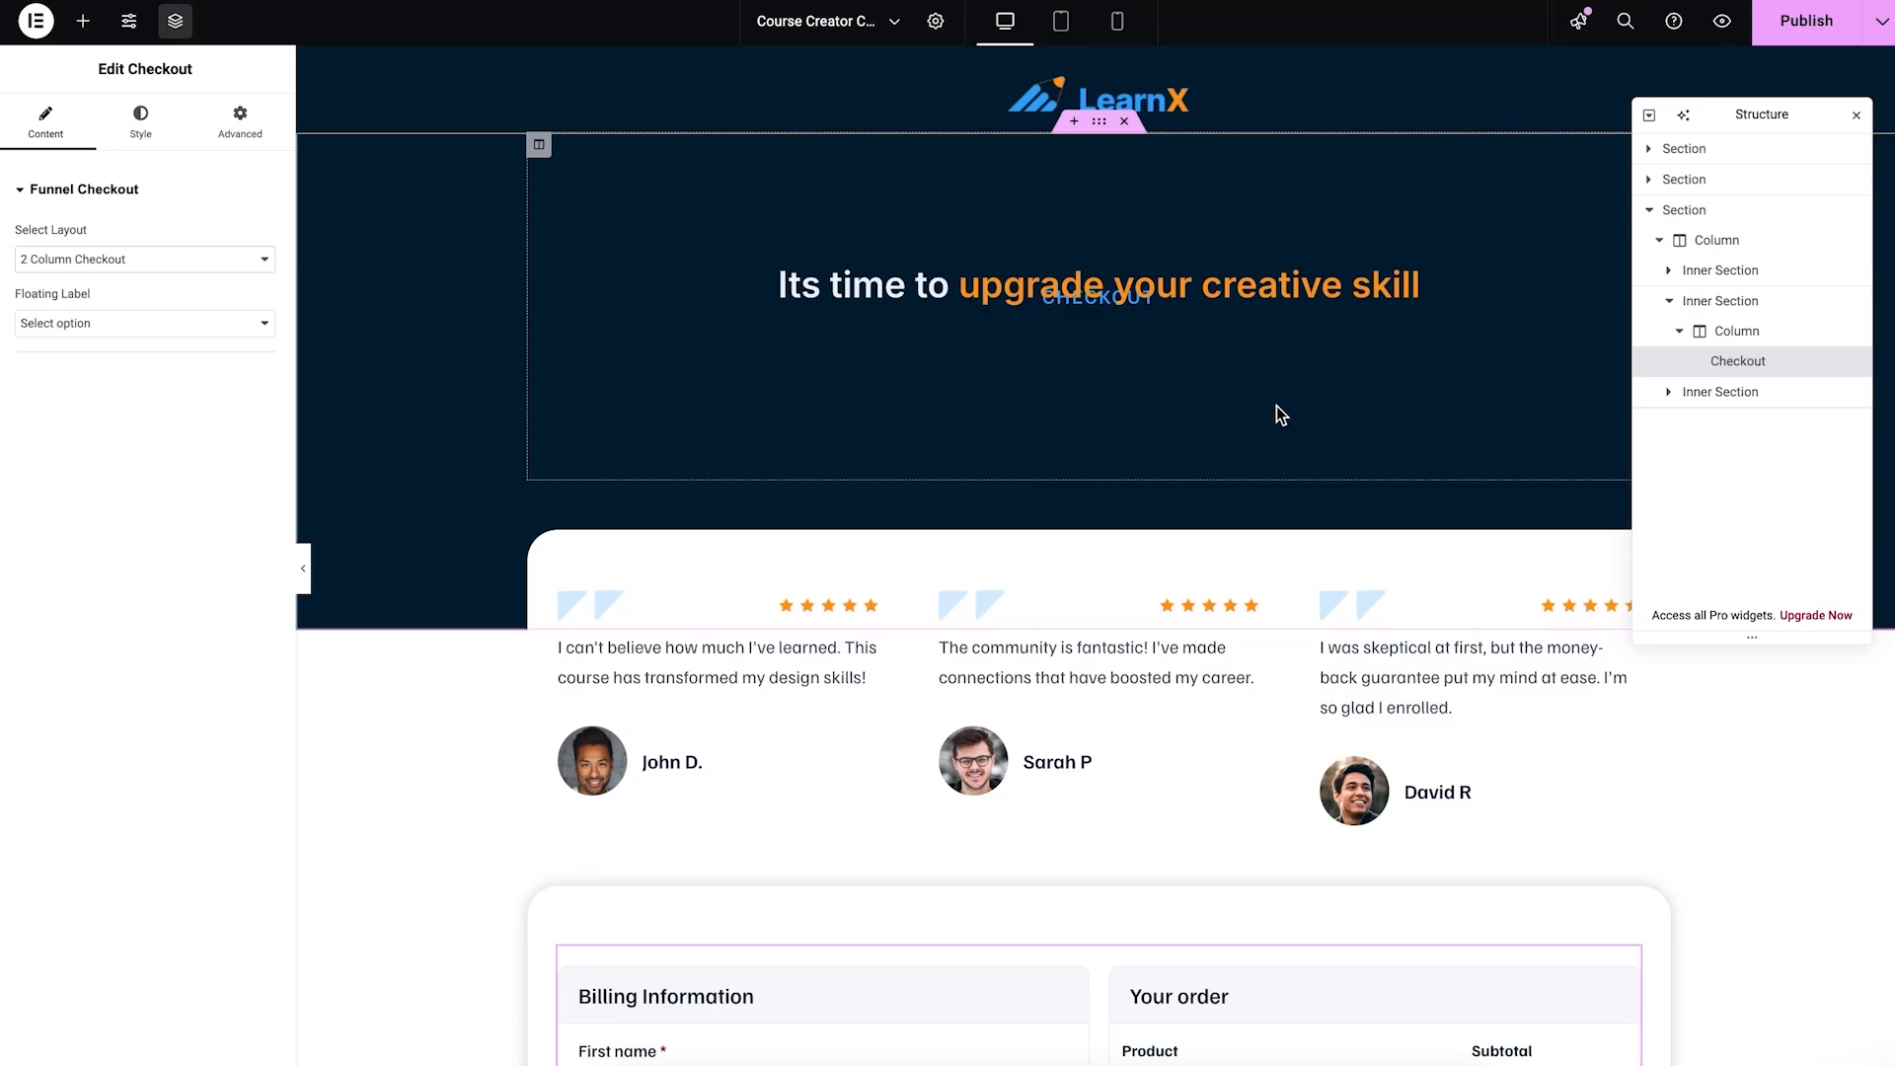
scroll(1276, 406, down, 7)
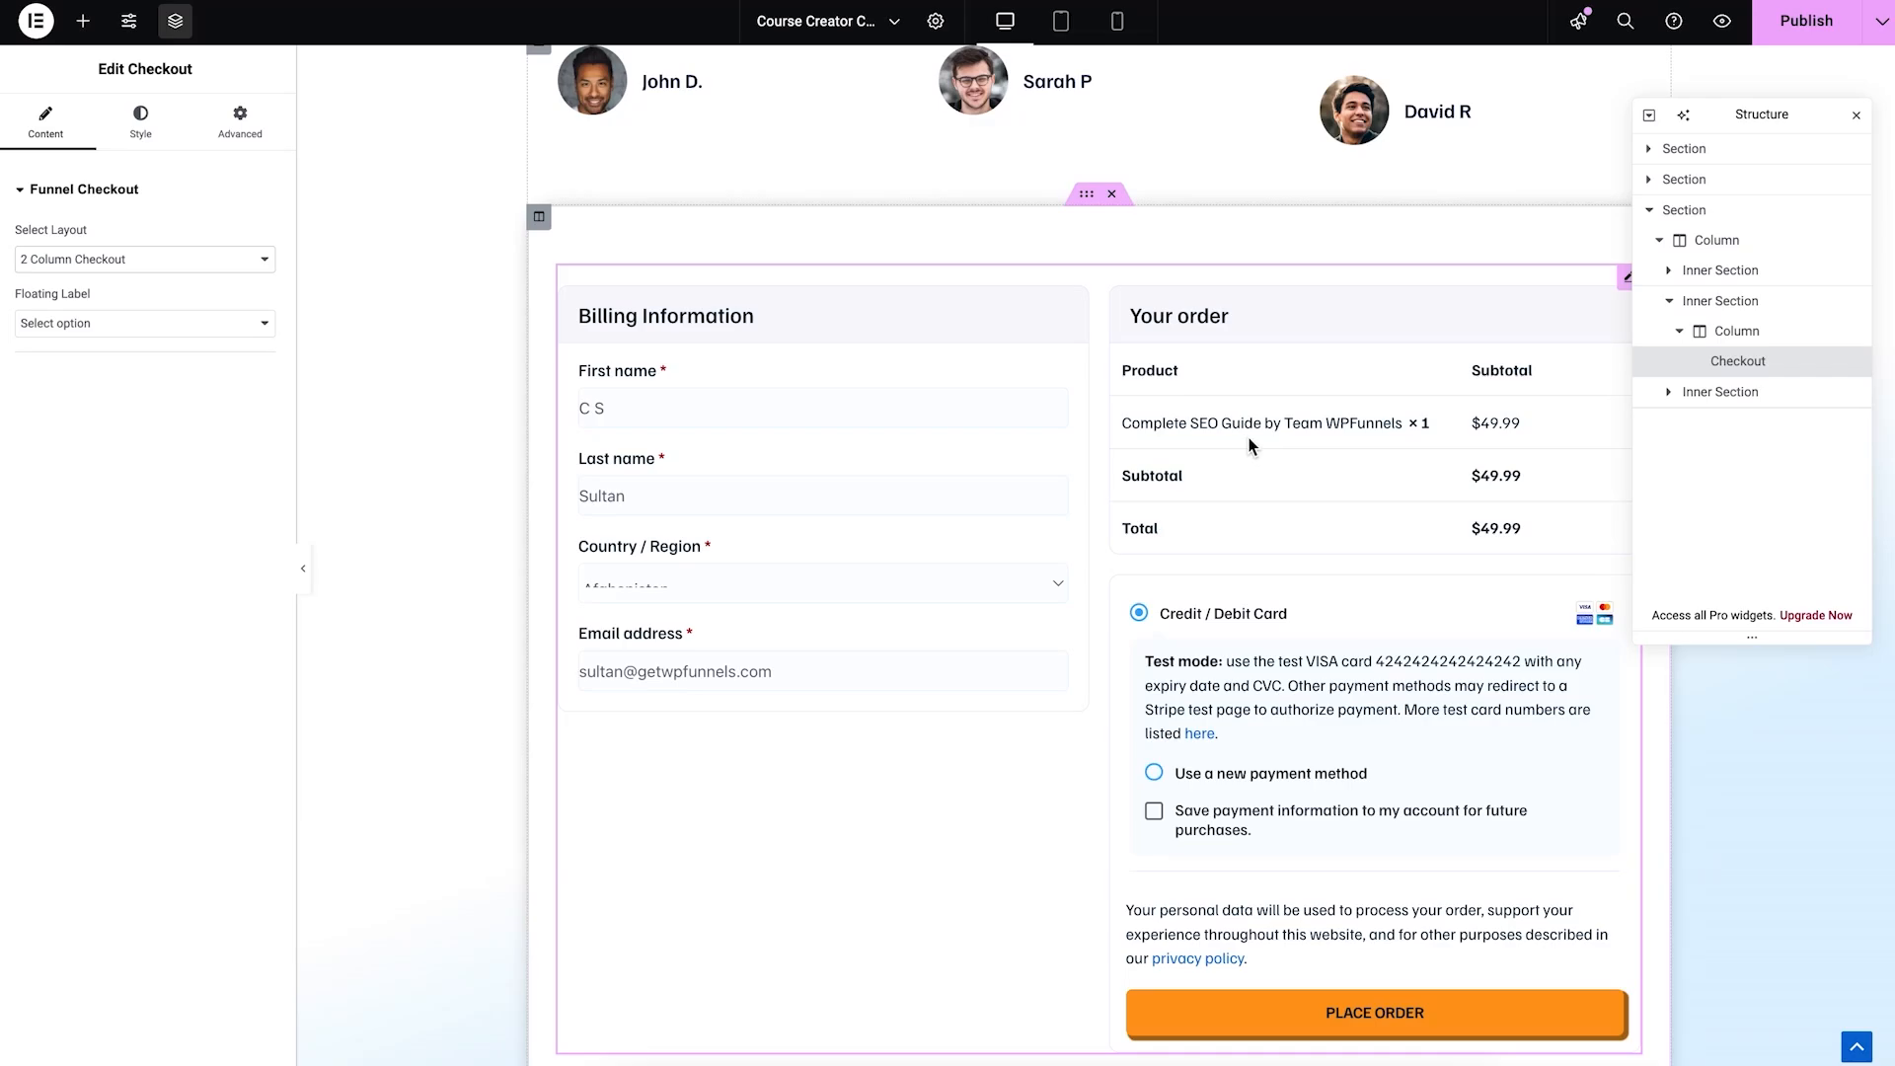
scroll(1247, 436, up, 1)
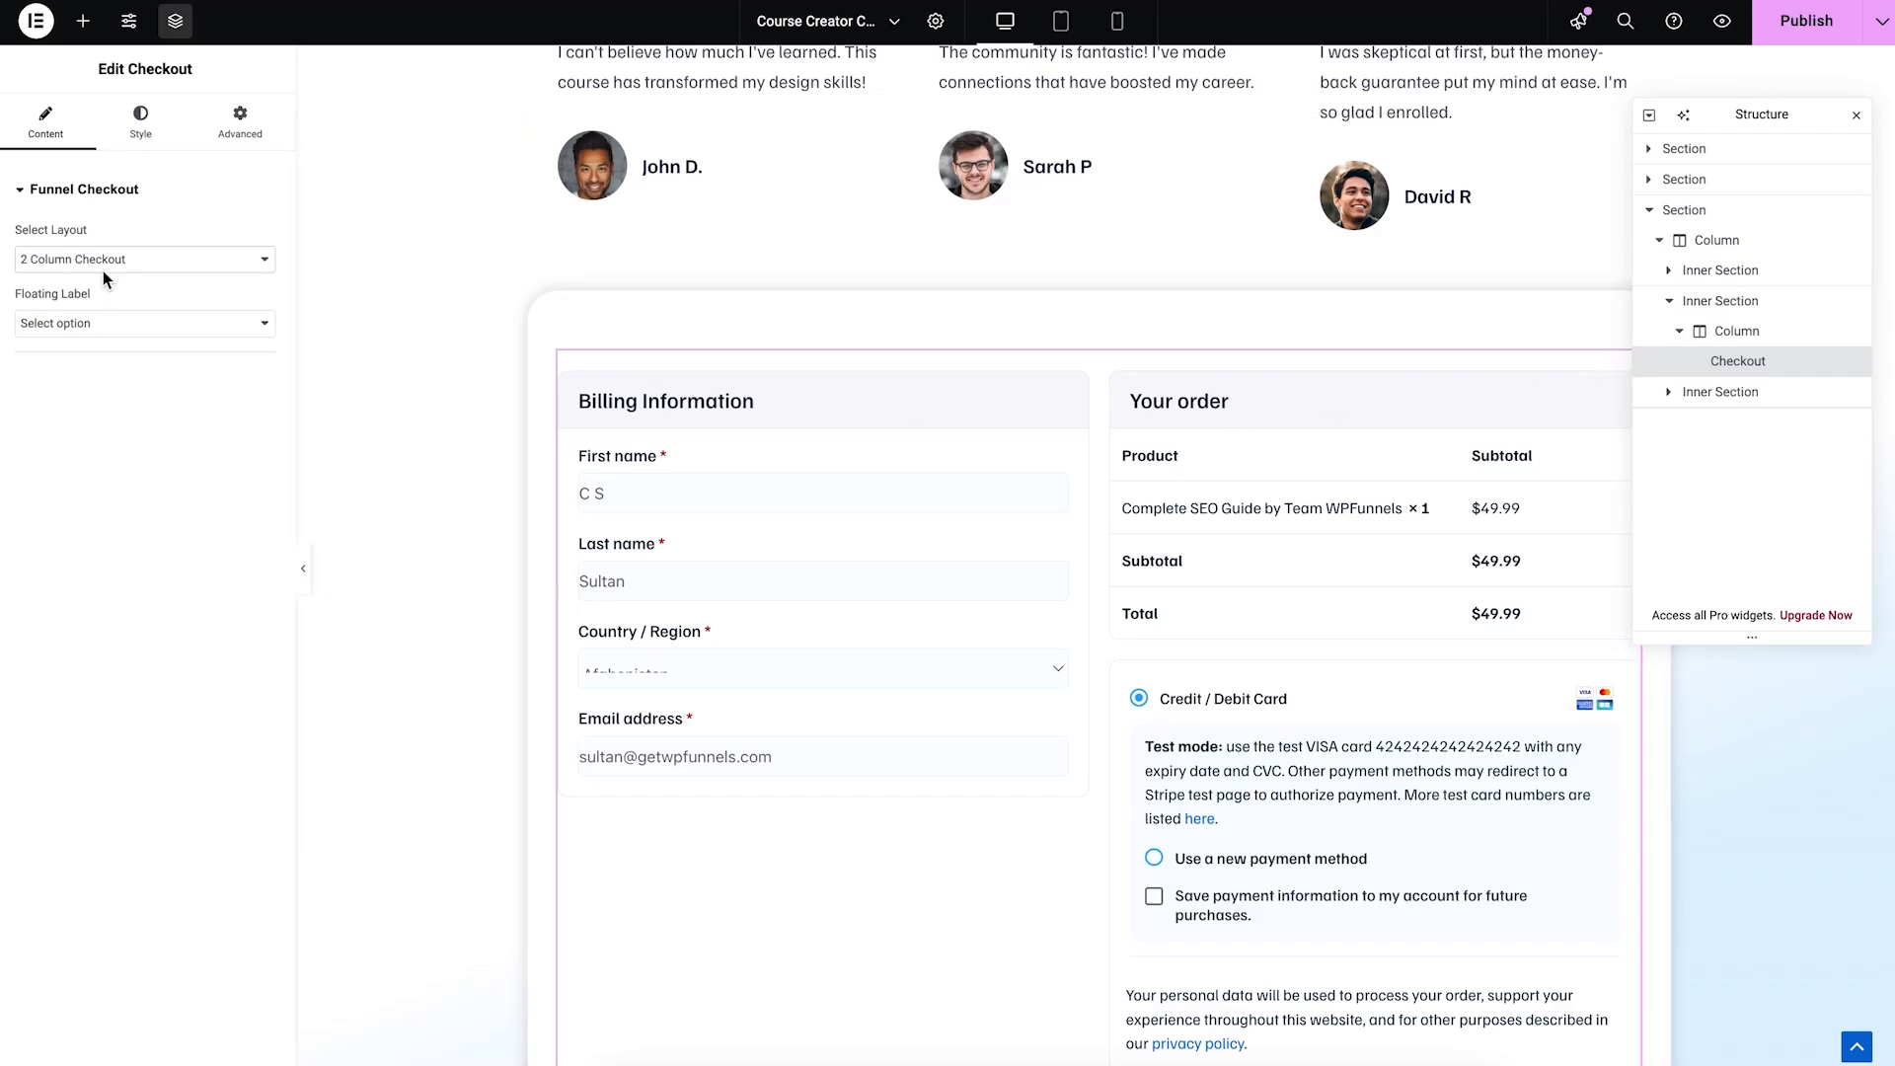
Step: Try the Floating Label option on the checkout form and restore the default label setting
click(183, 326)
click(195, 462)
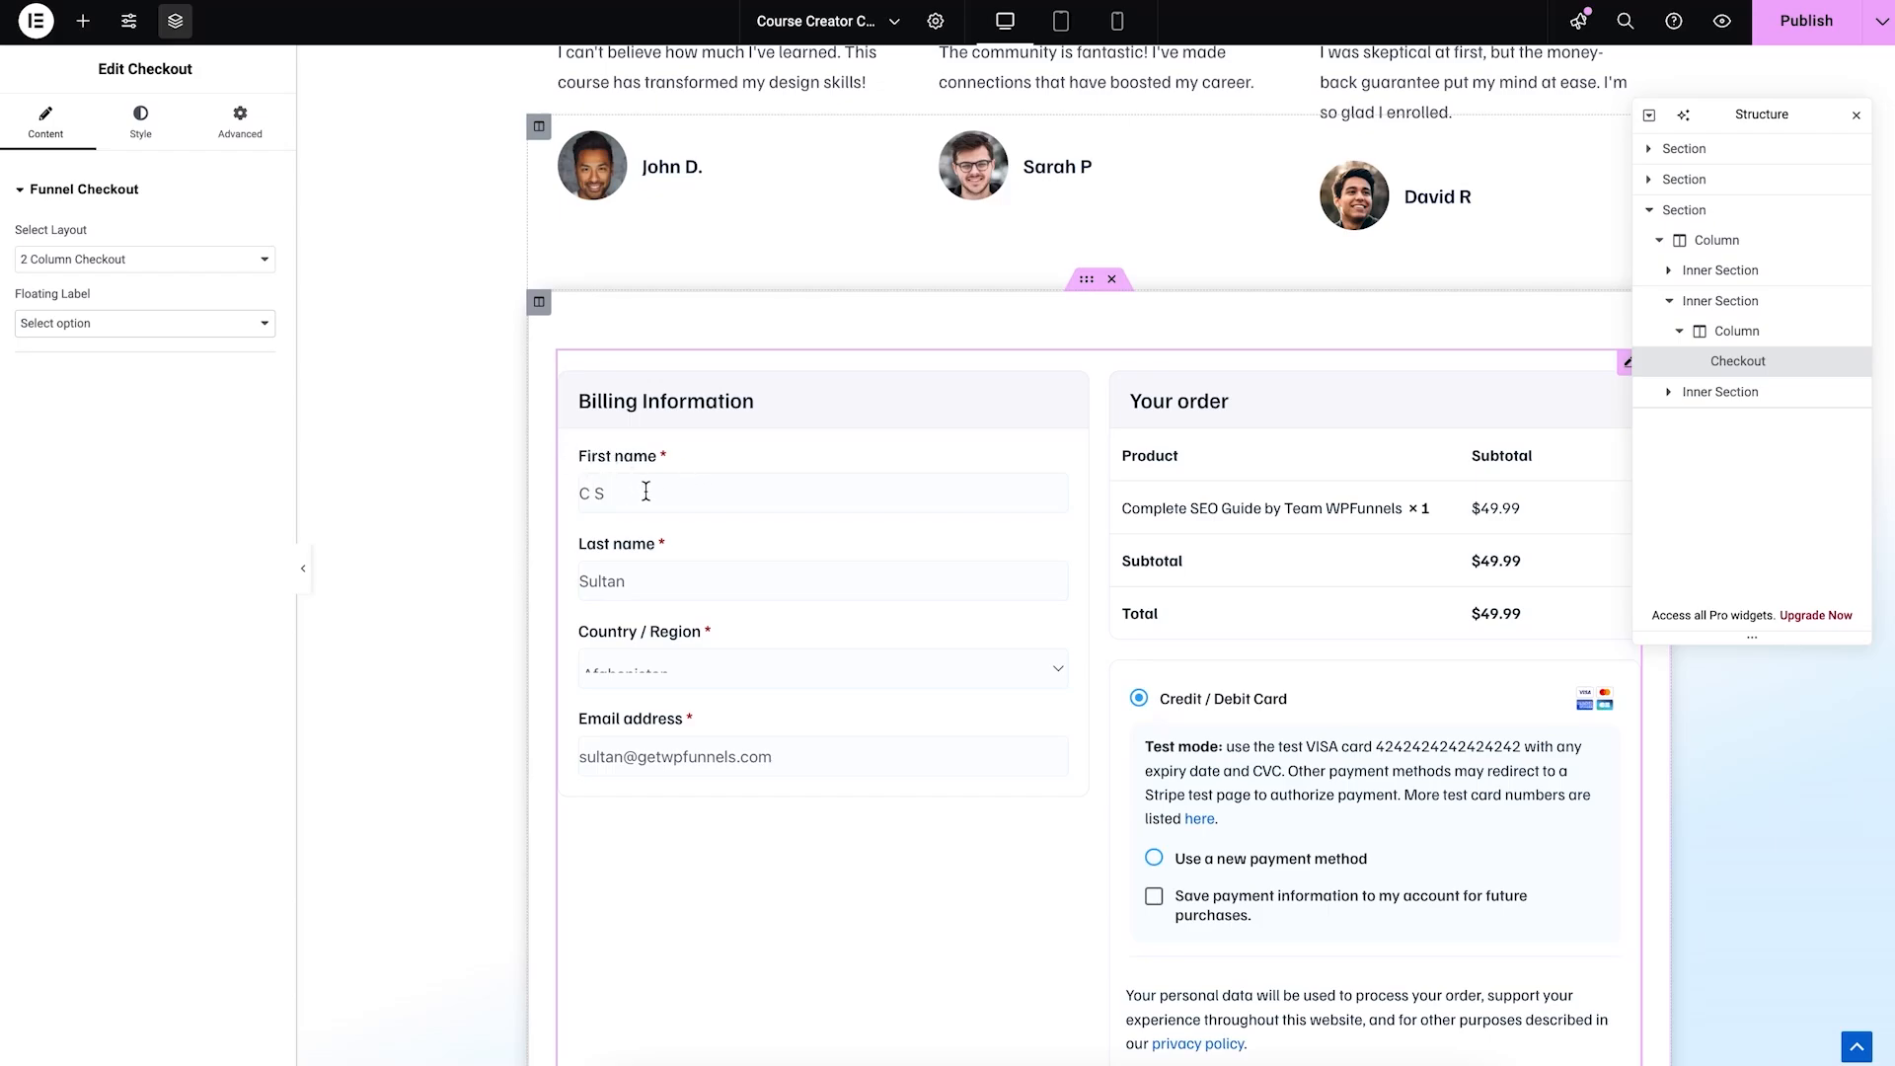
click(260, 328)
click(200, 354)
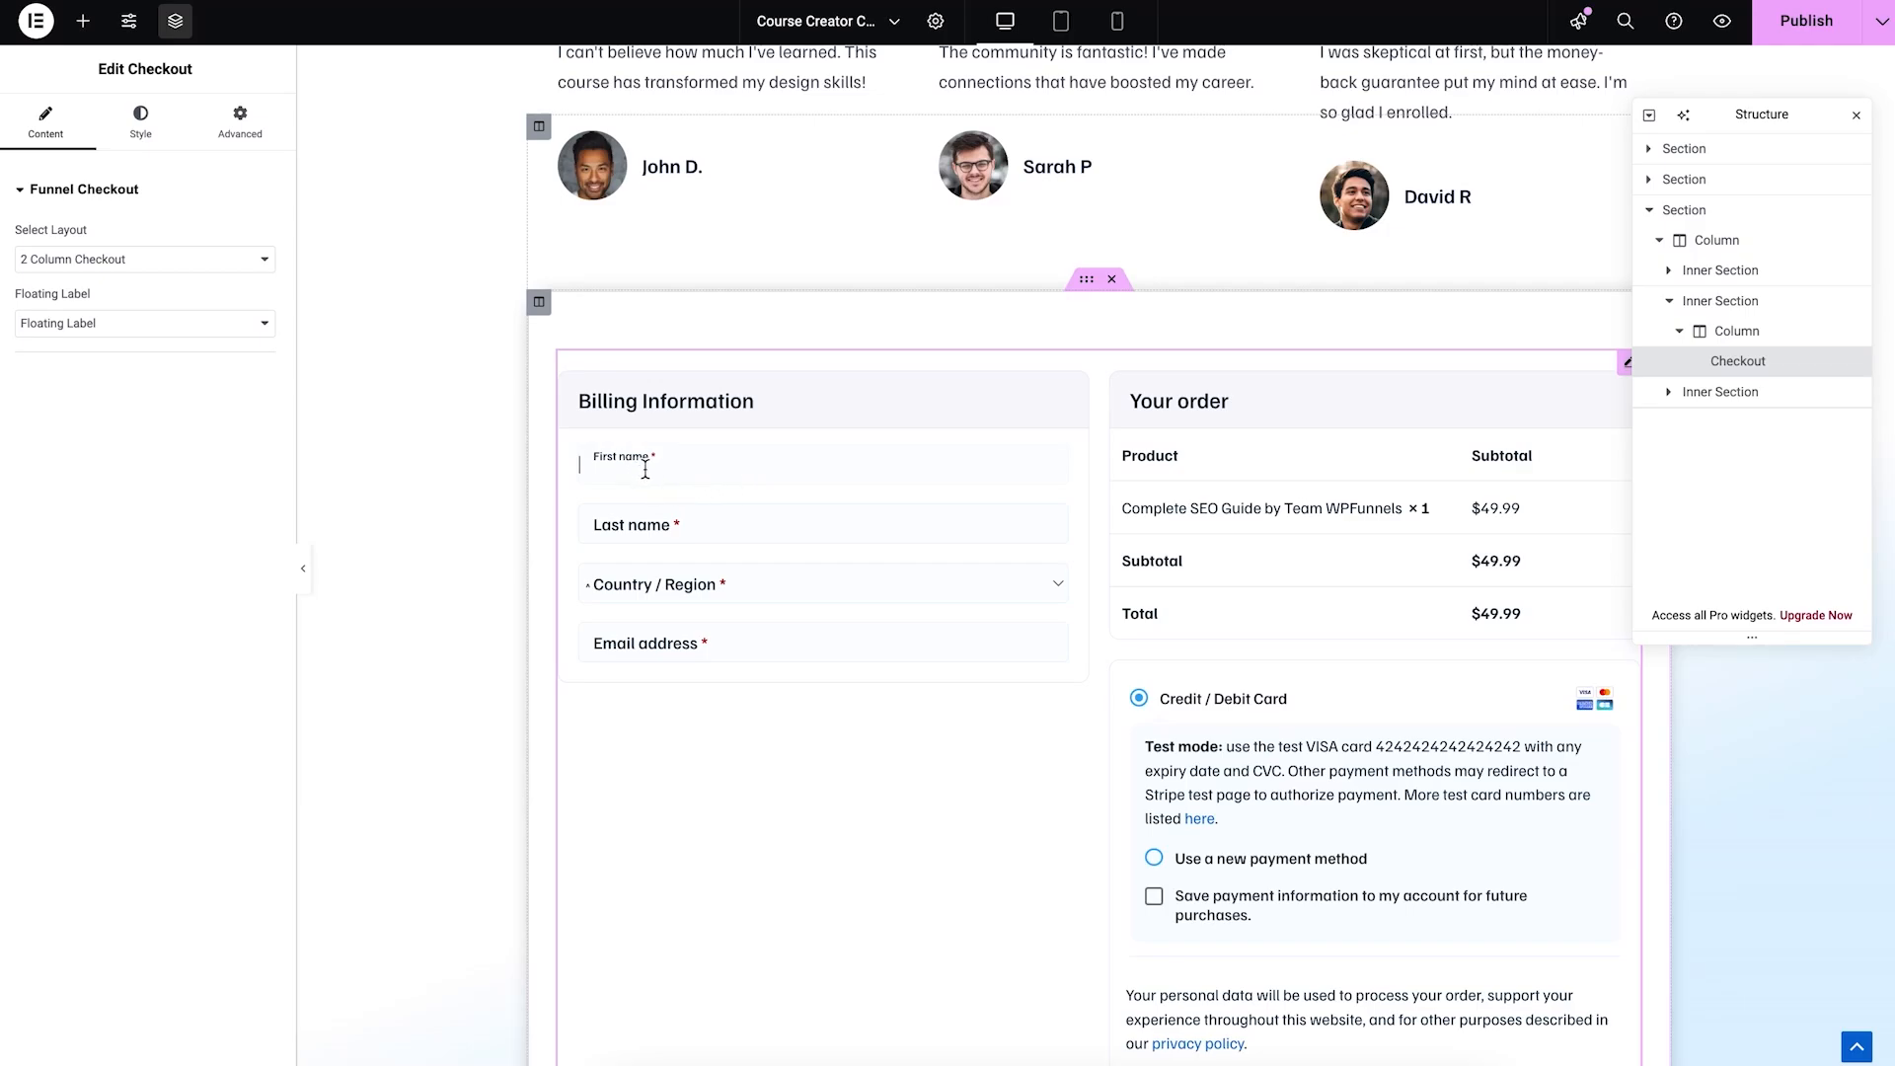
click(257, 326)
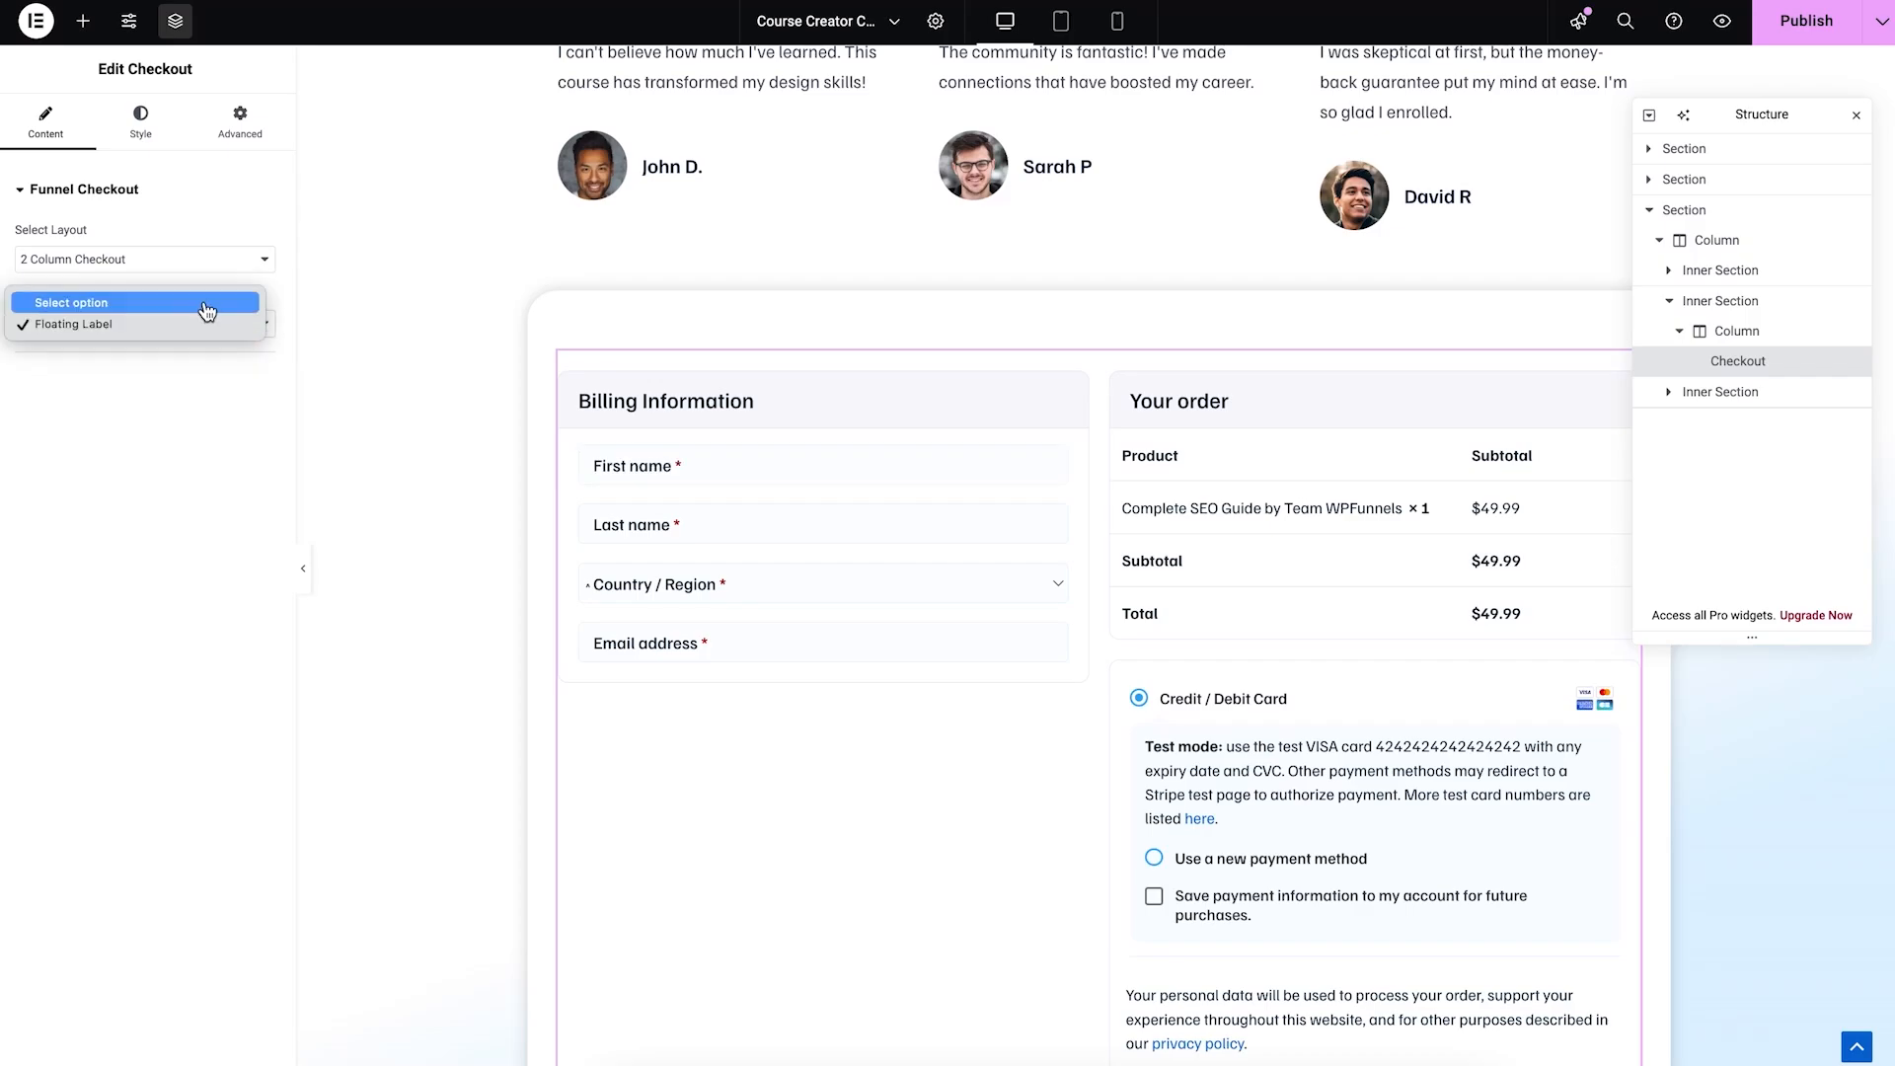
click(208, 311)
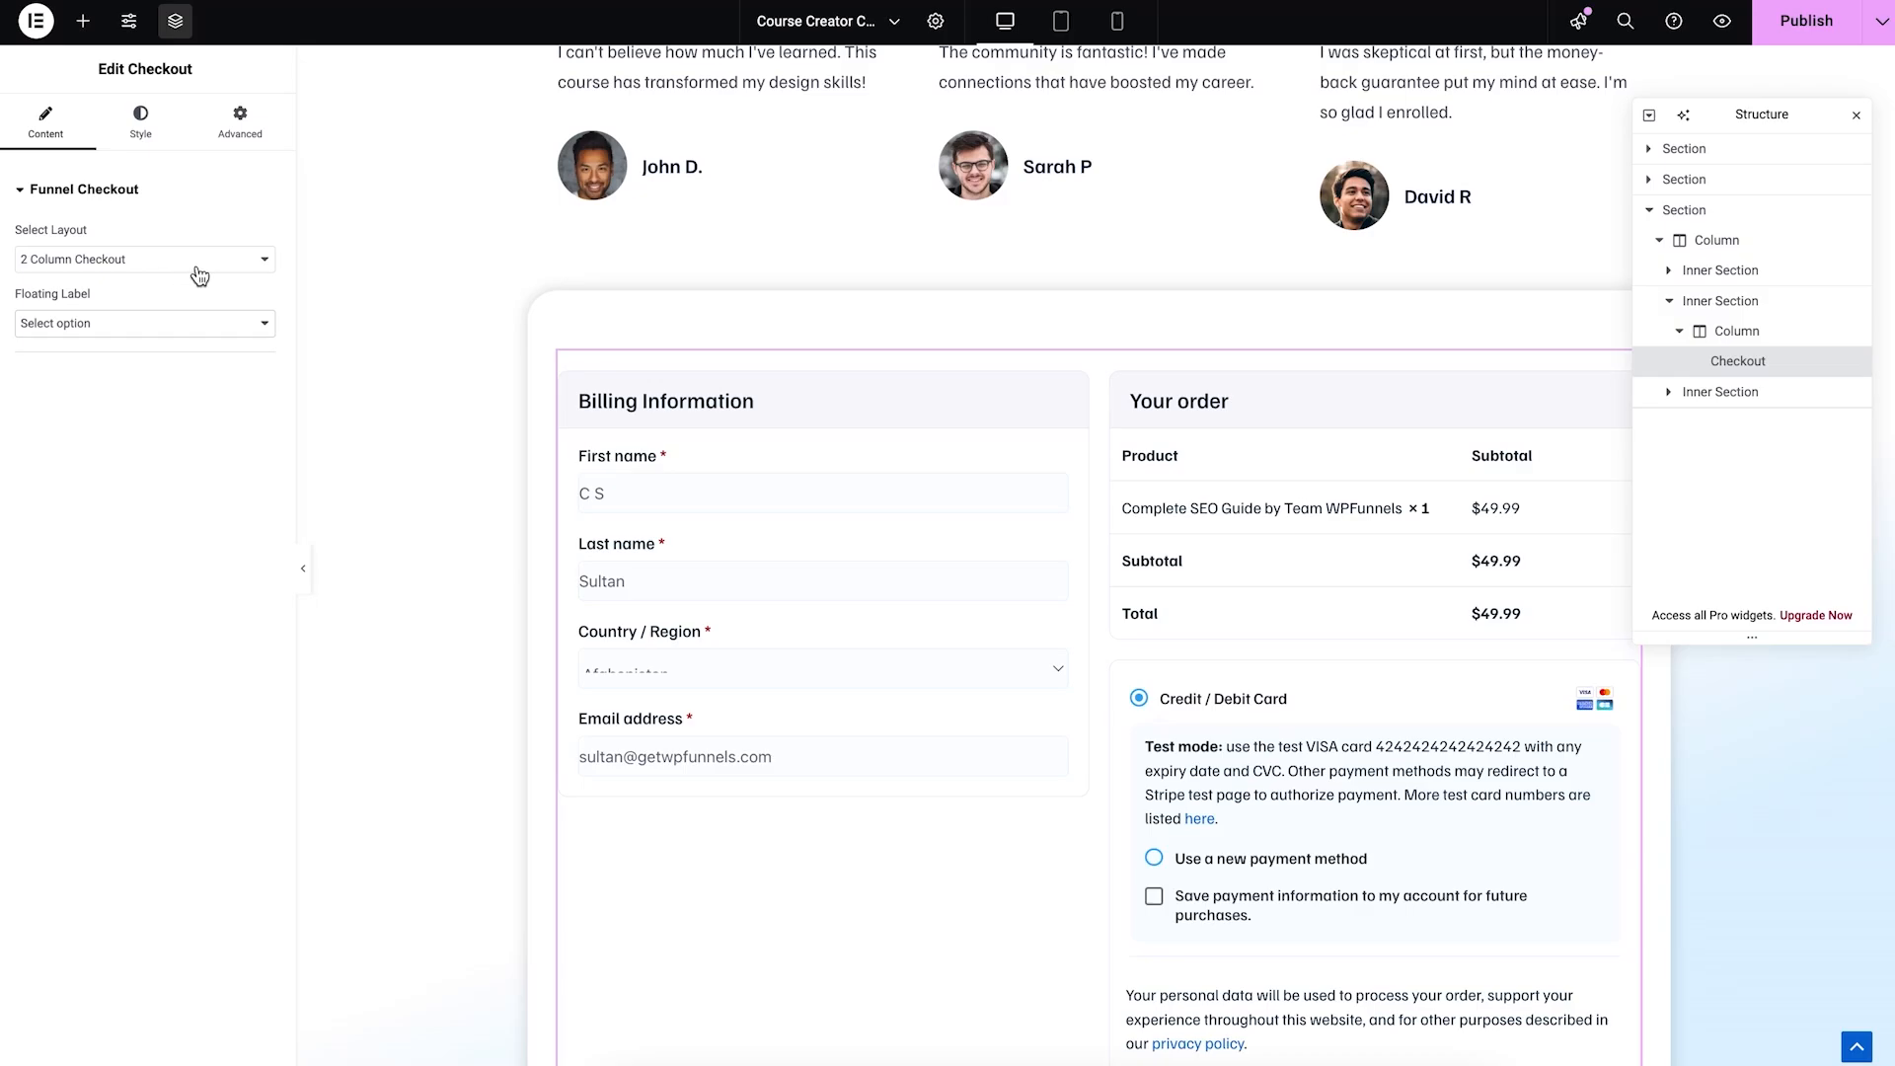
Step: Try the 1 Column Checkout and 2 Step Checkout layouts on the form, and return to 2 Column Checkout
click(122, 262)
click(149, 237)
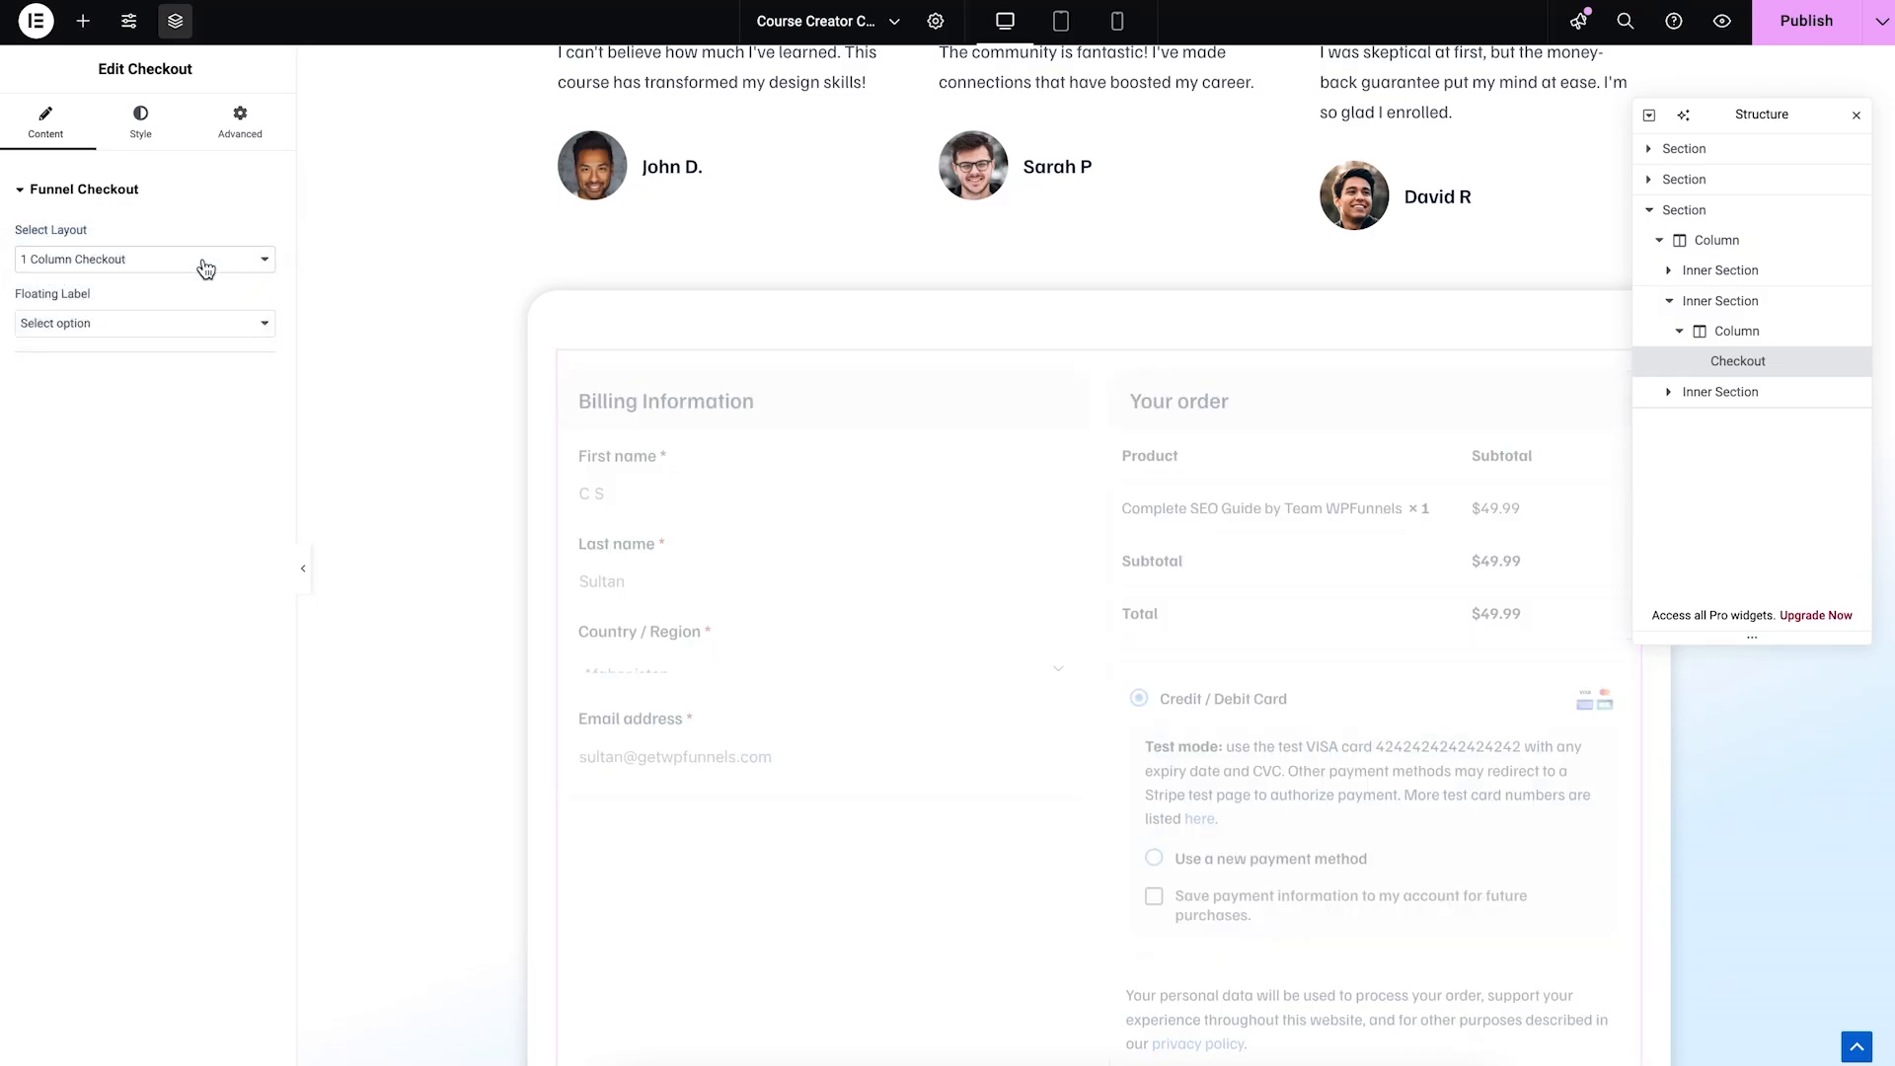
click(207, 264)
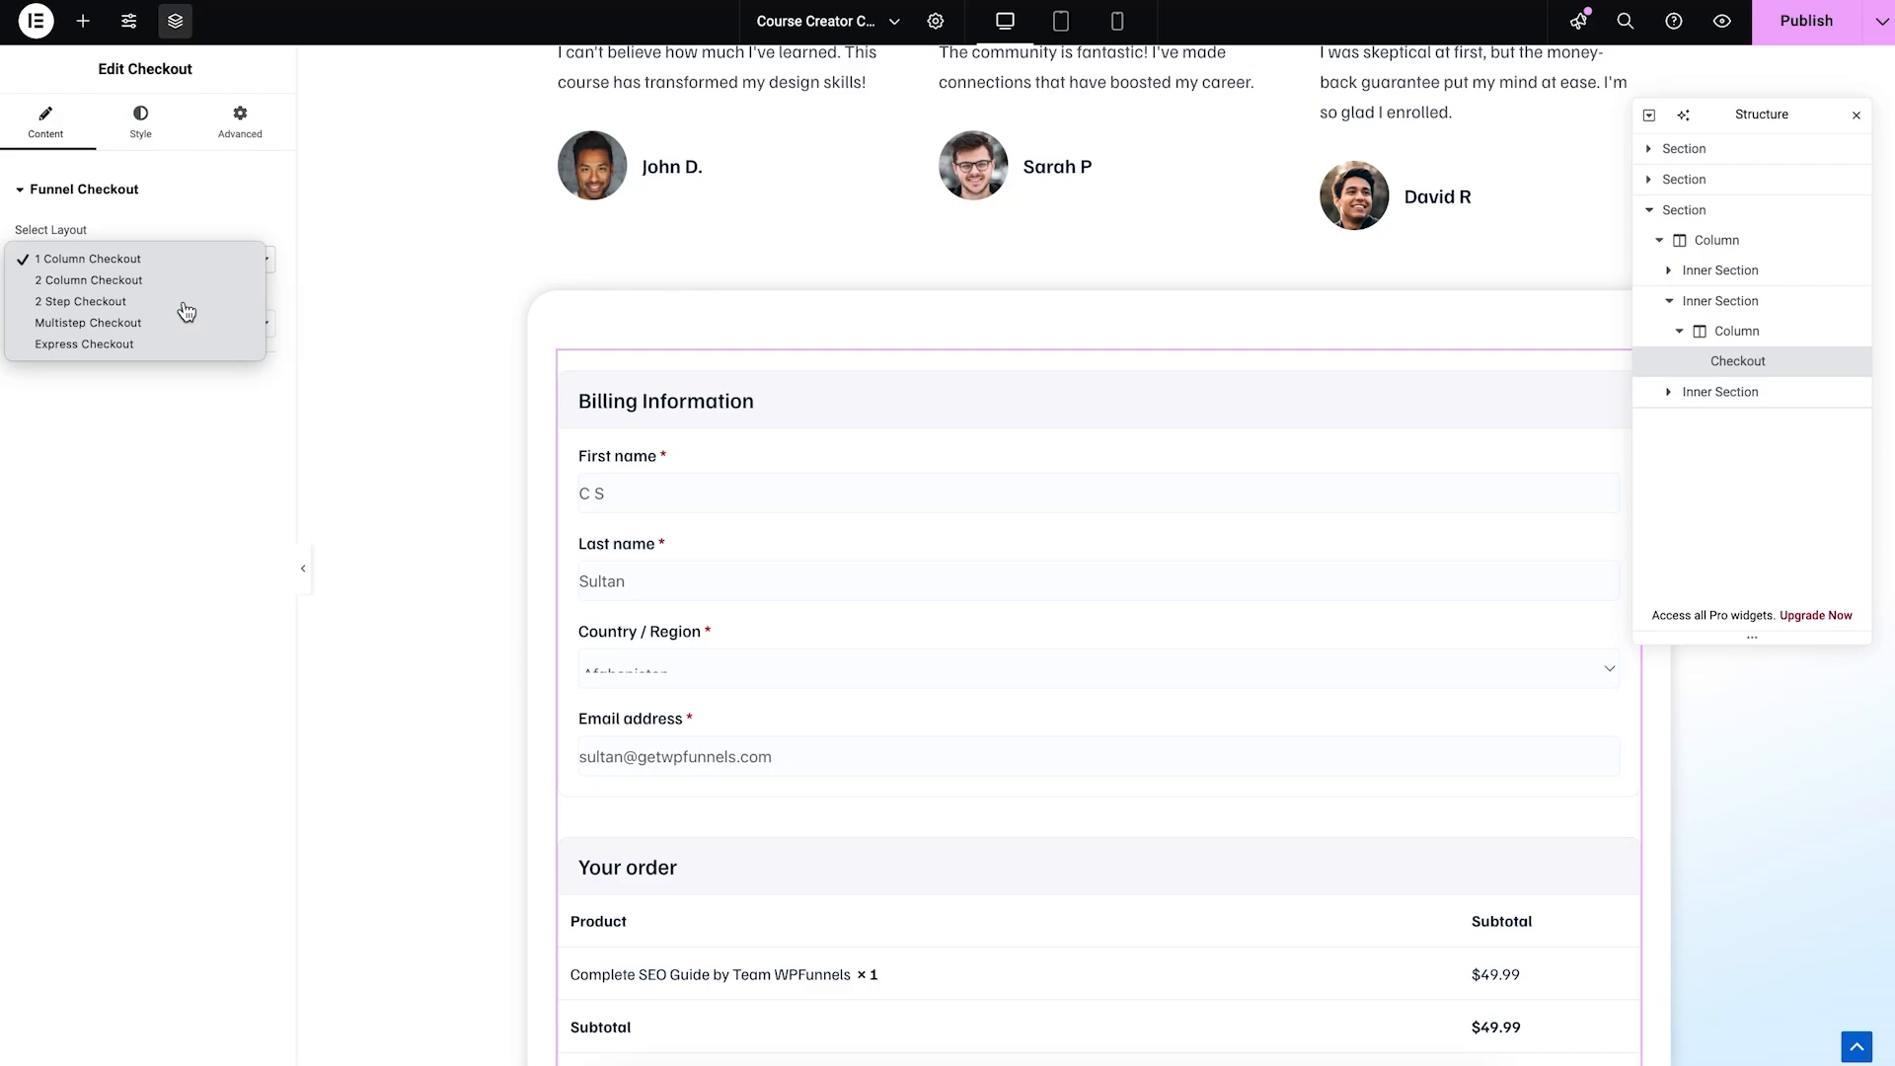
click(187, 302)
click(236, 265)
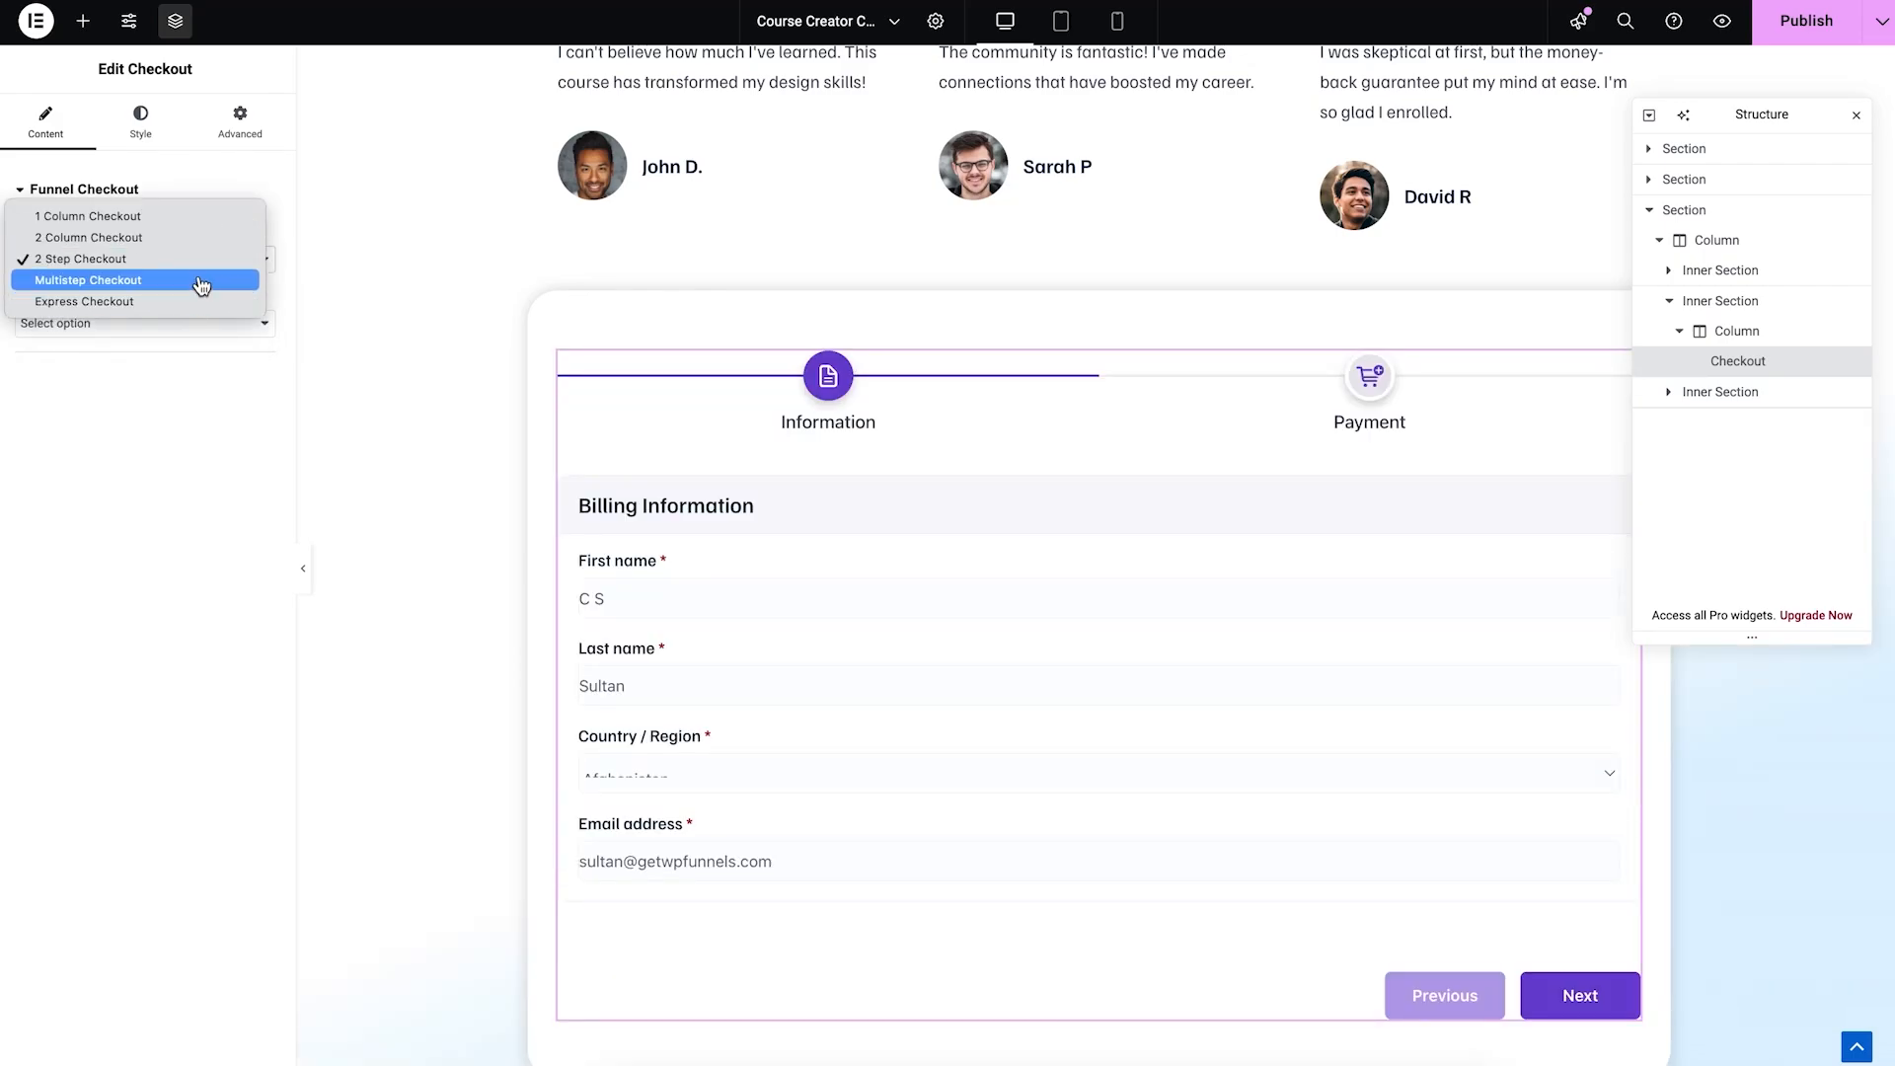
click(197, 242)
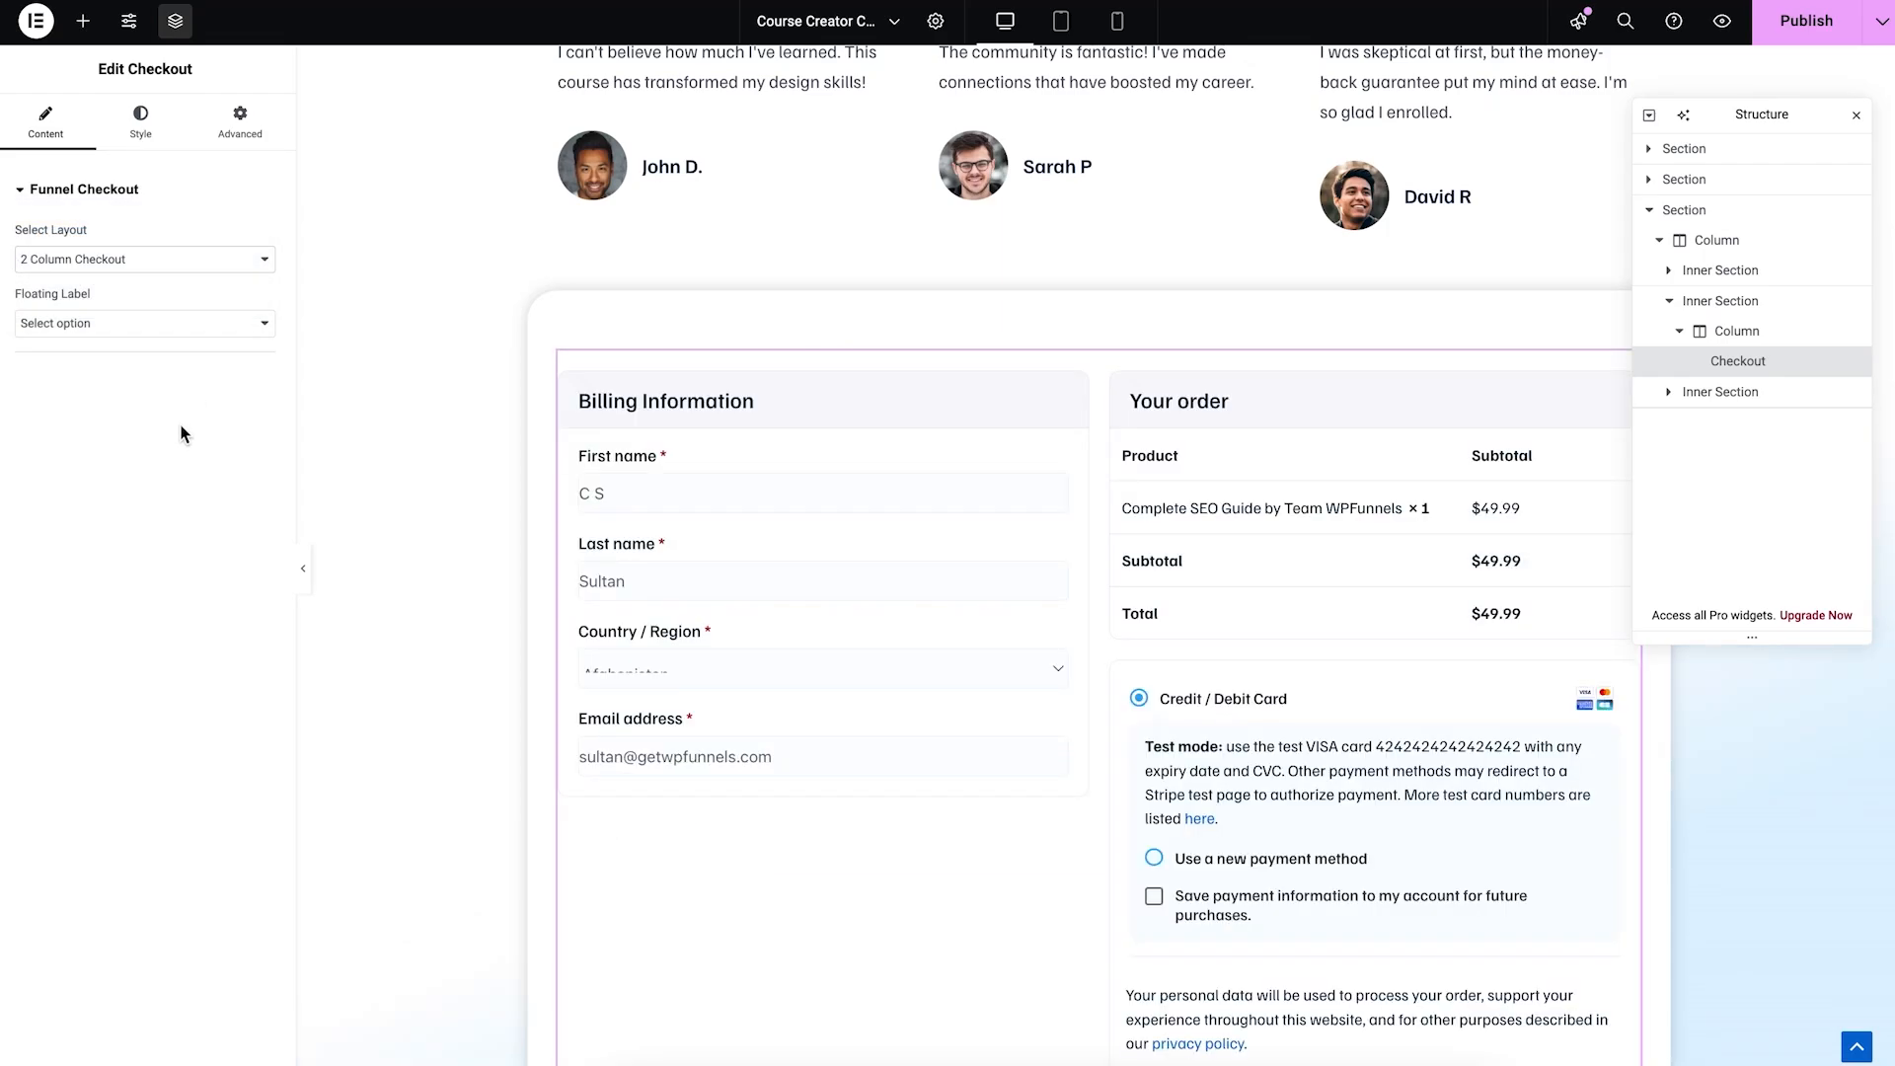
Step: Review the checkout form's style settings and the overall page design, and publish the page
scroll(977, 493, down, 4)
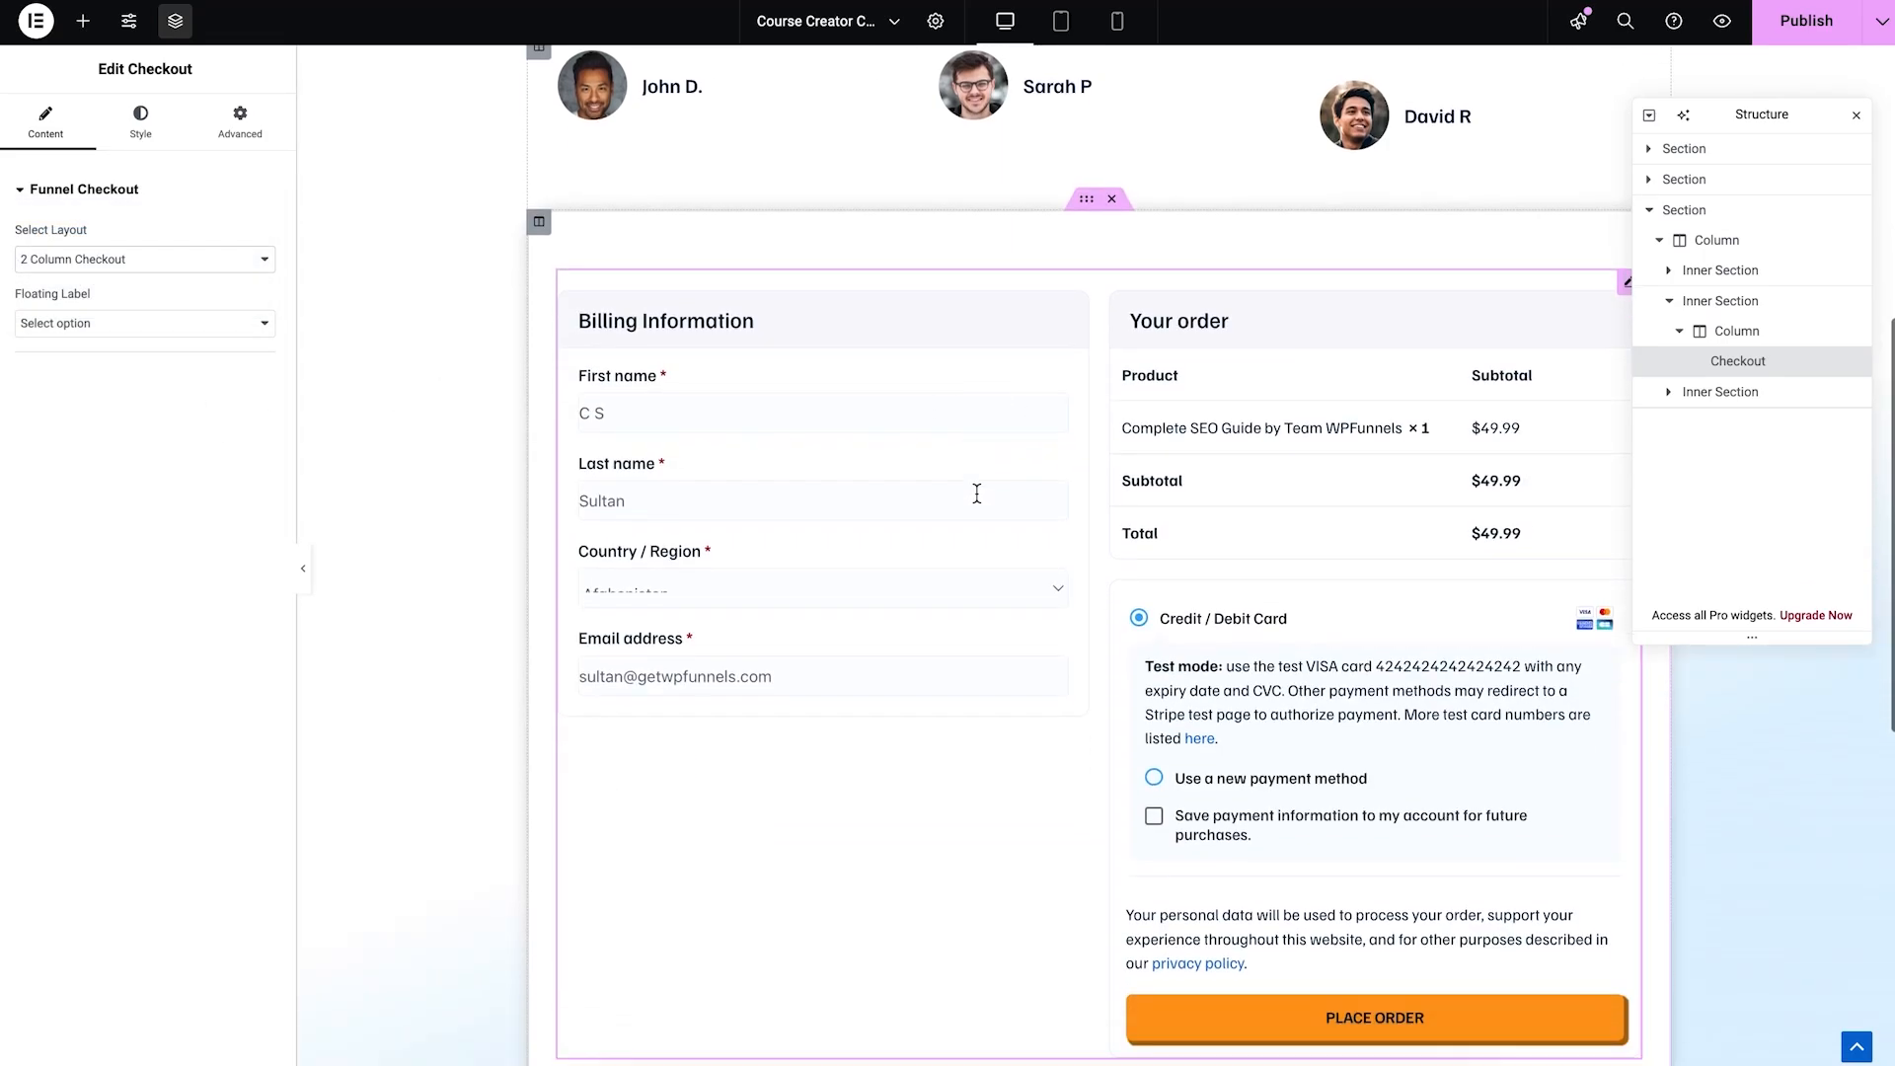
scroll(975, 493, up, 3)
scroll(976, 494, up, 1)
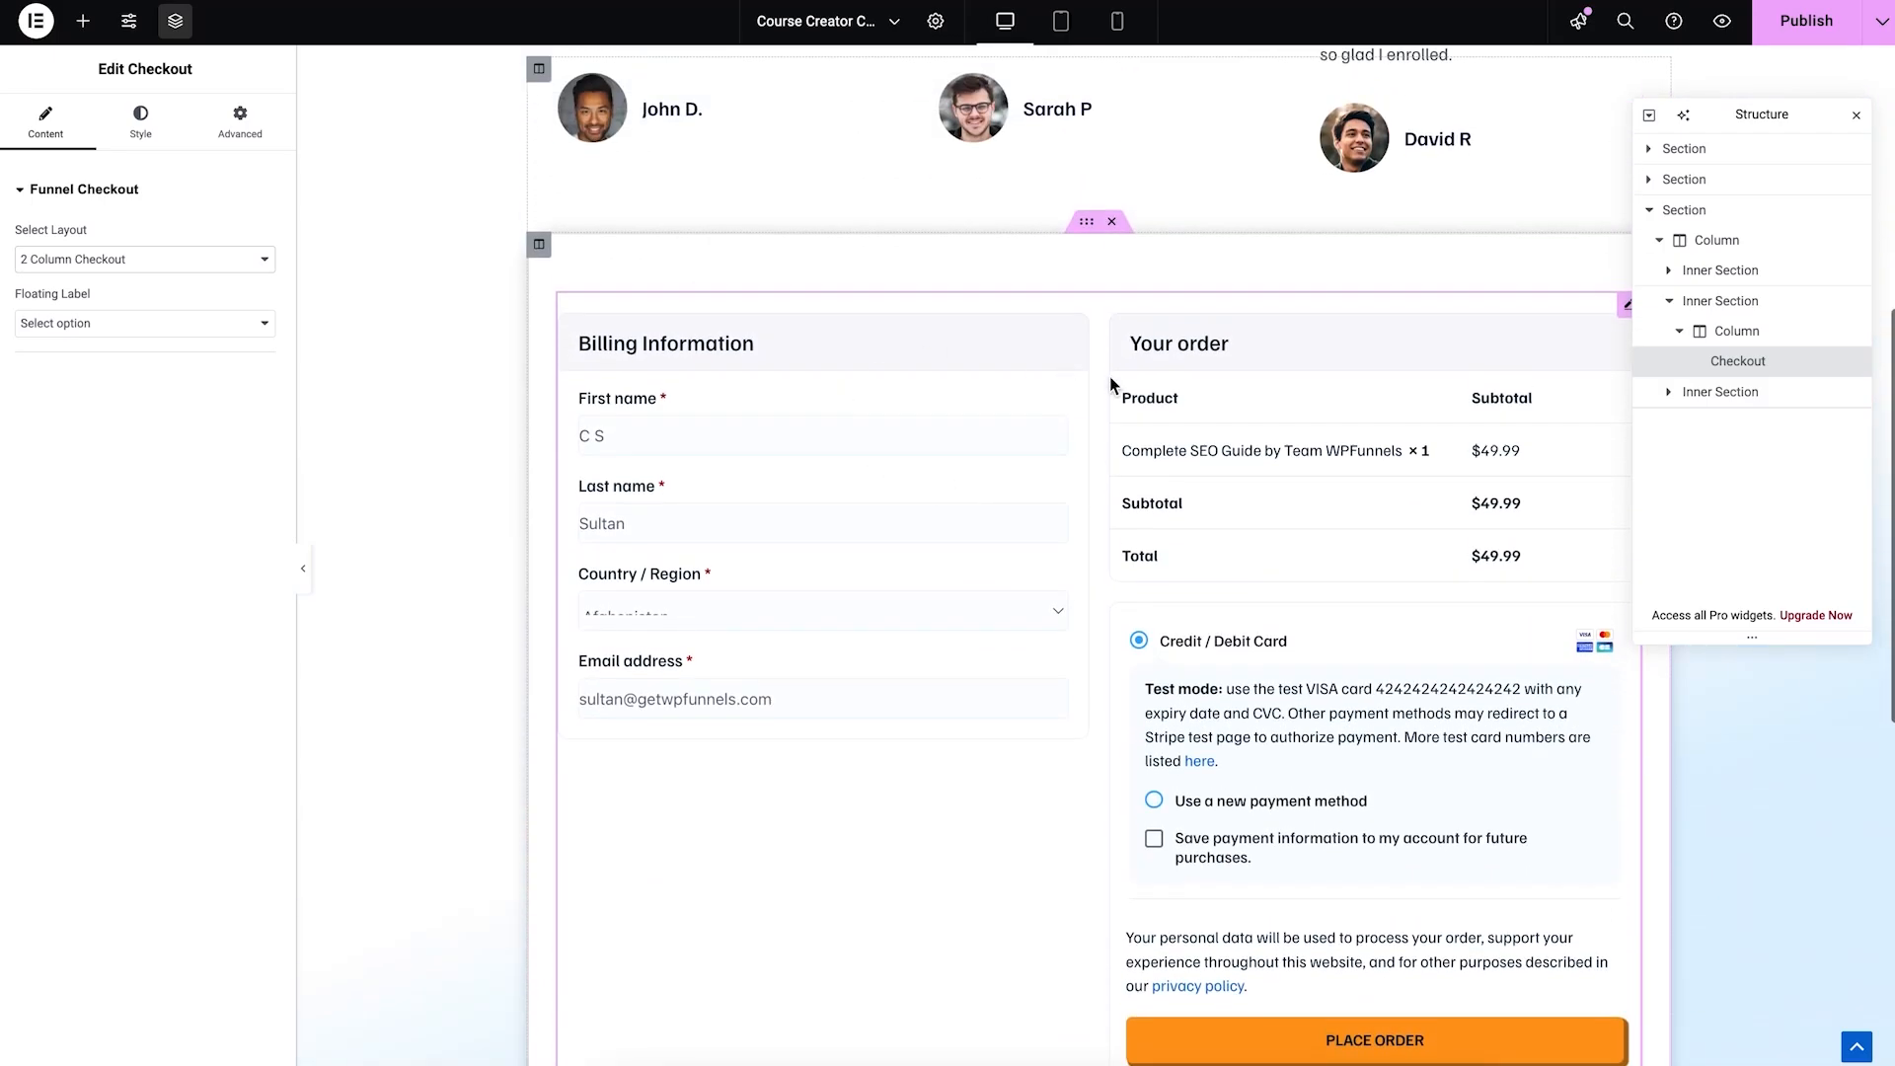
click(141, 127)
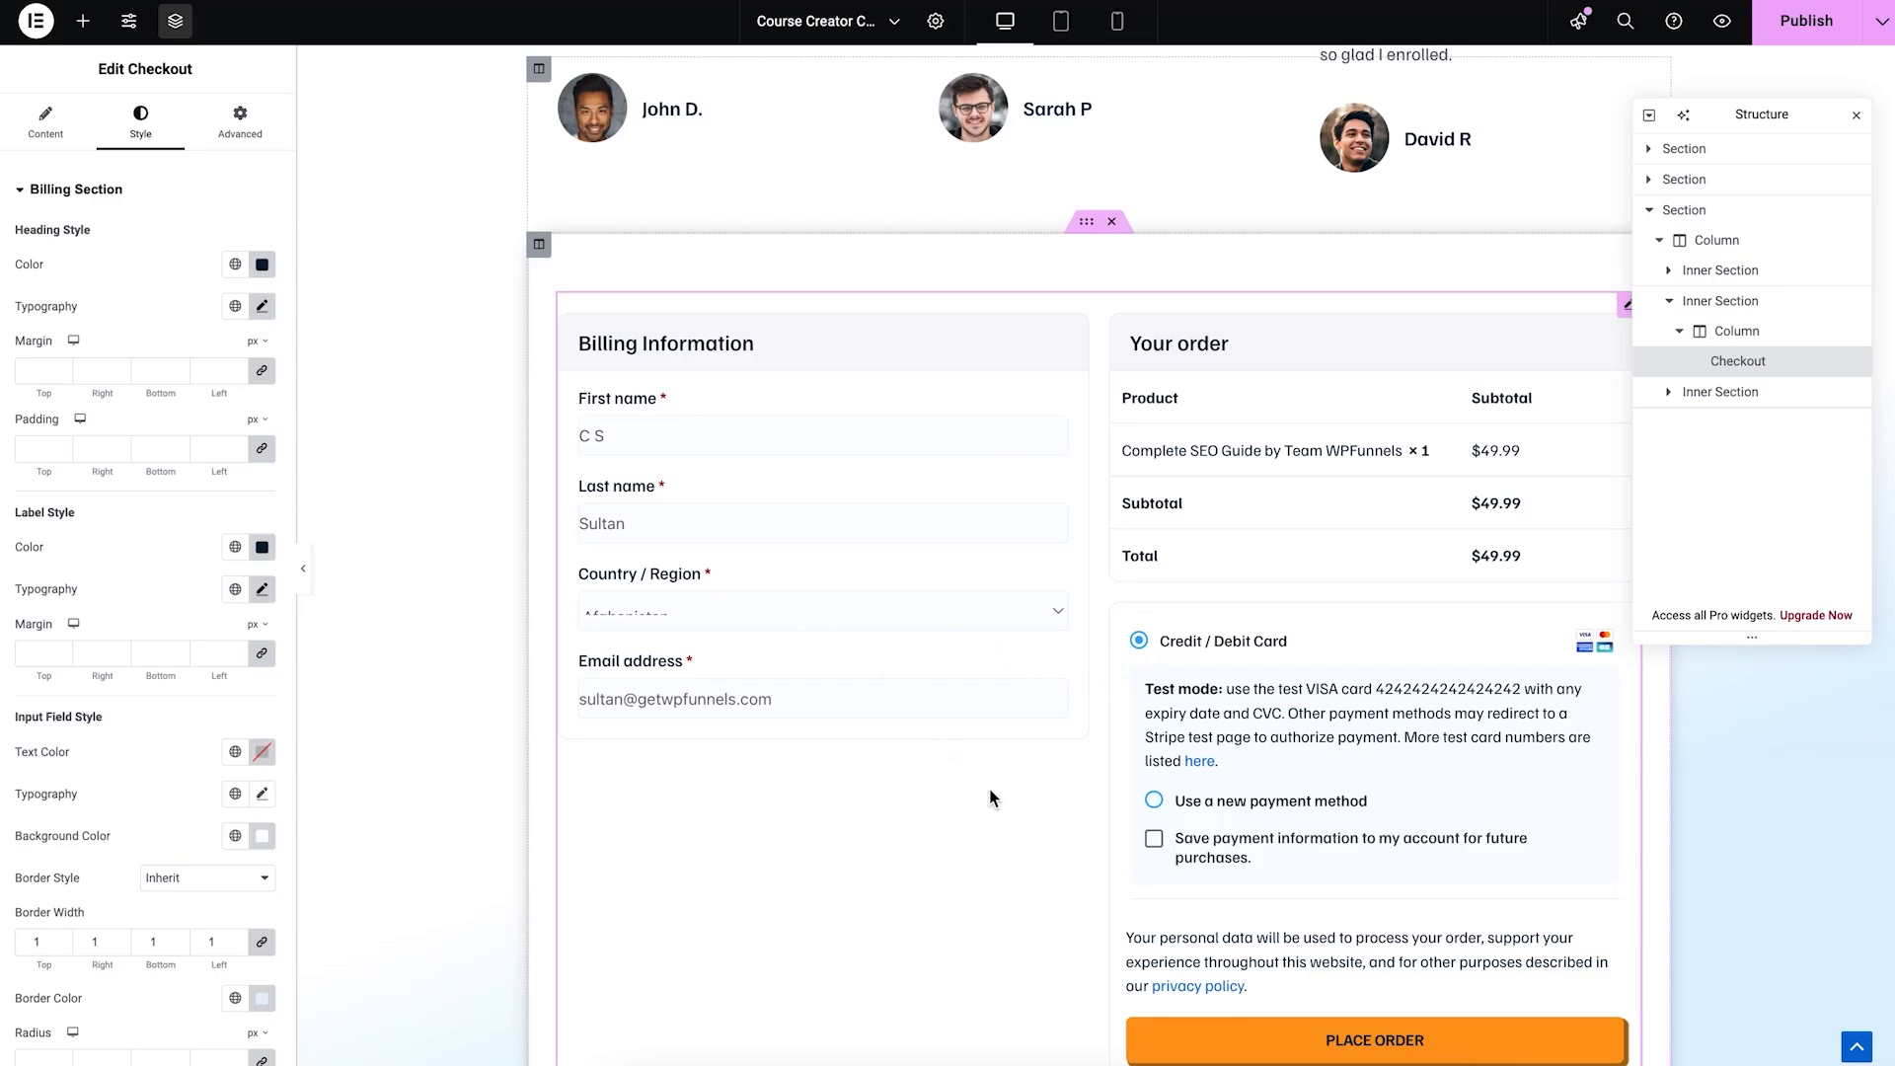
scroll(1046, 585, up, 6)
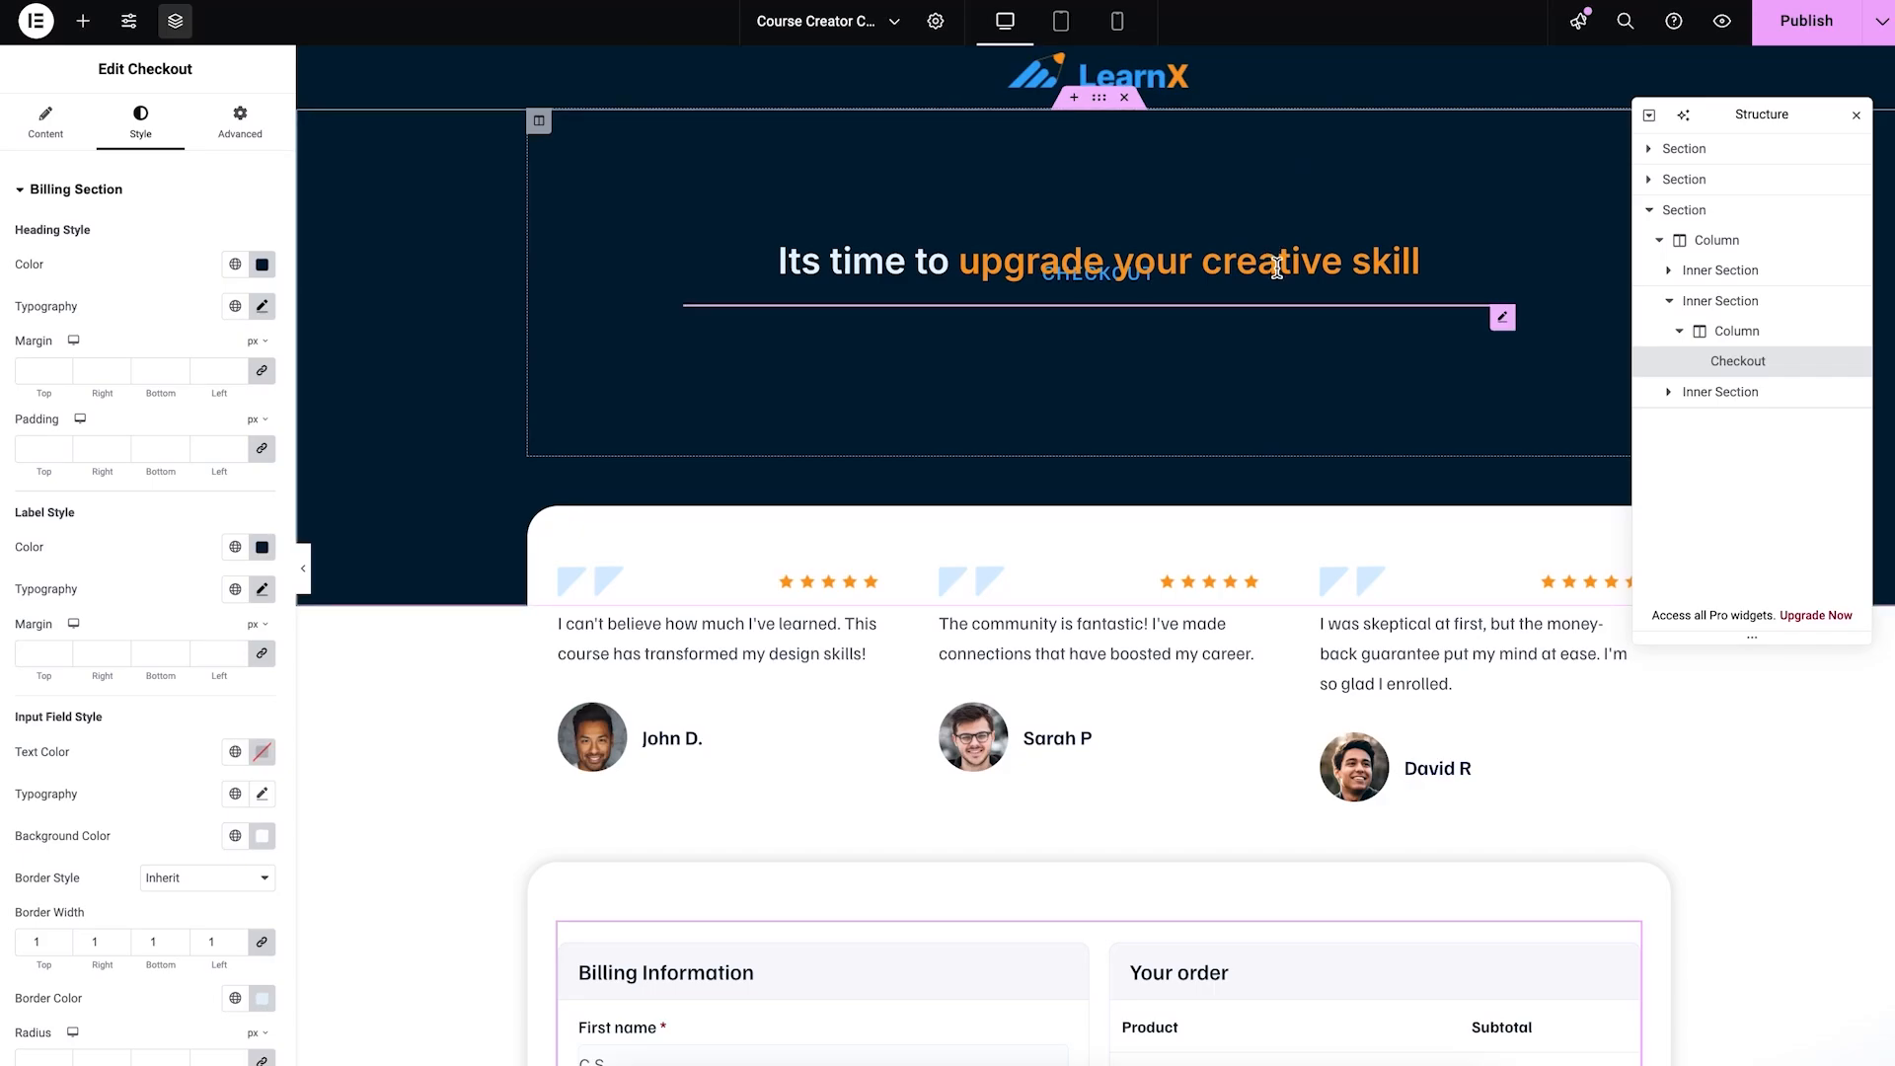
scroll(1142, 610, down, 1)
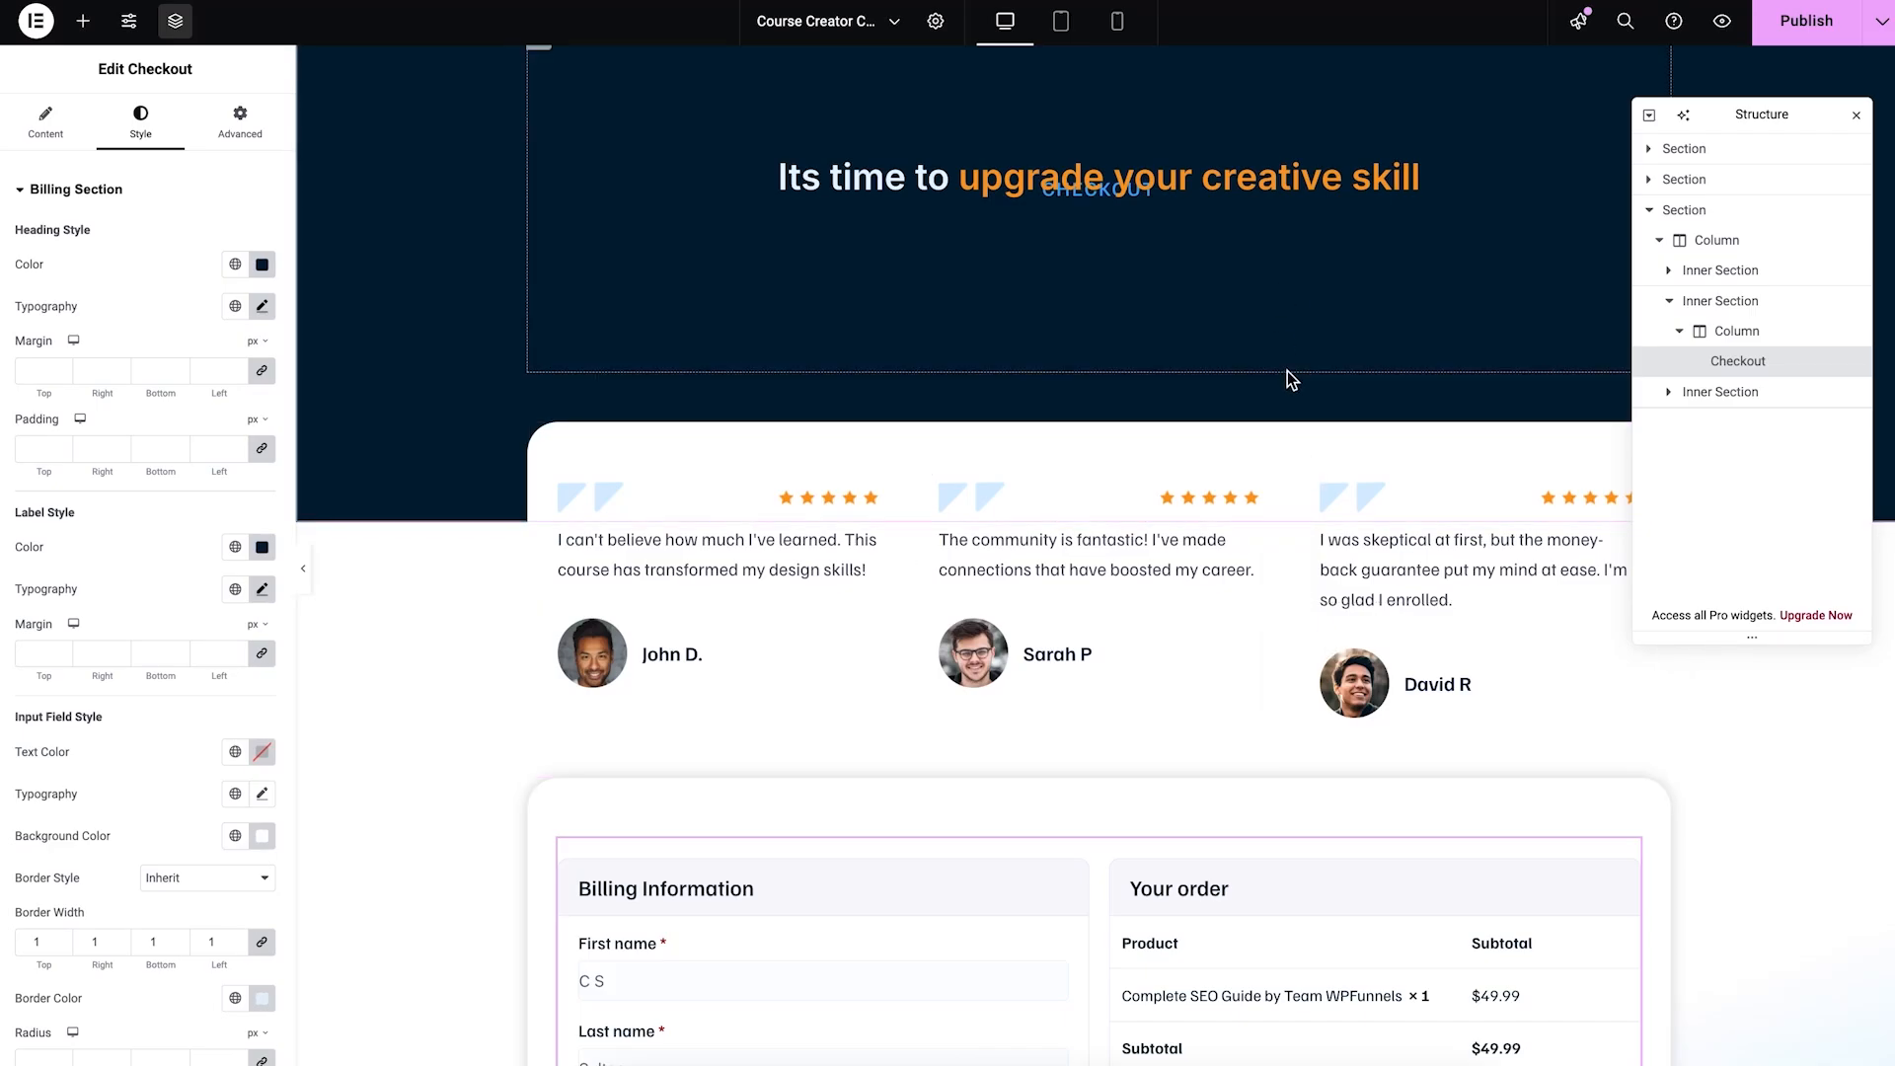
scroll(1291, 380, down, 15)
scroll(1287, 371, up, 13)
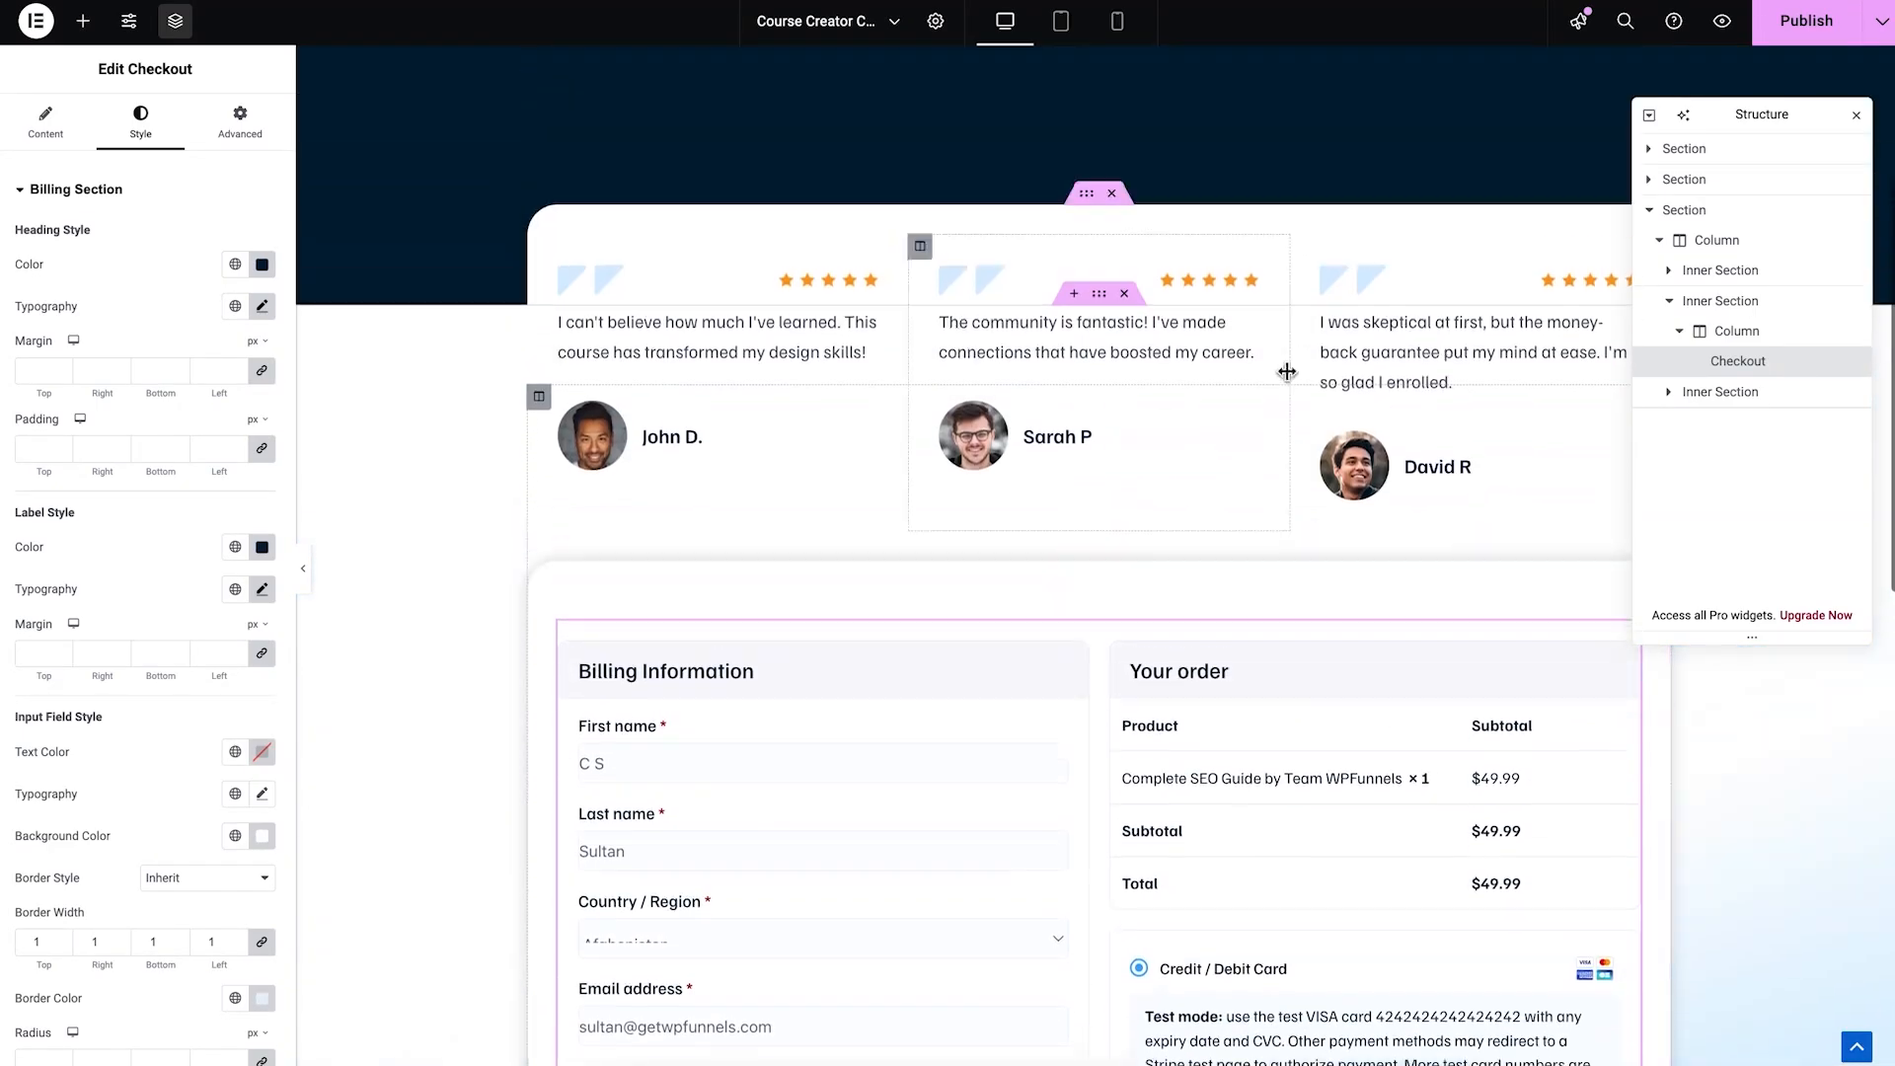
click(1792, 21)
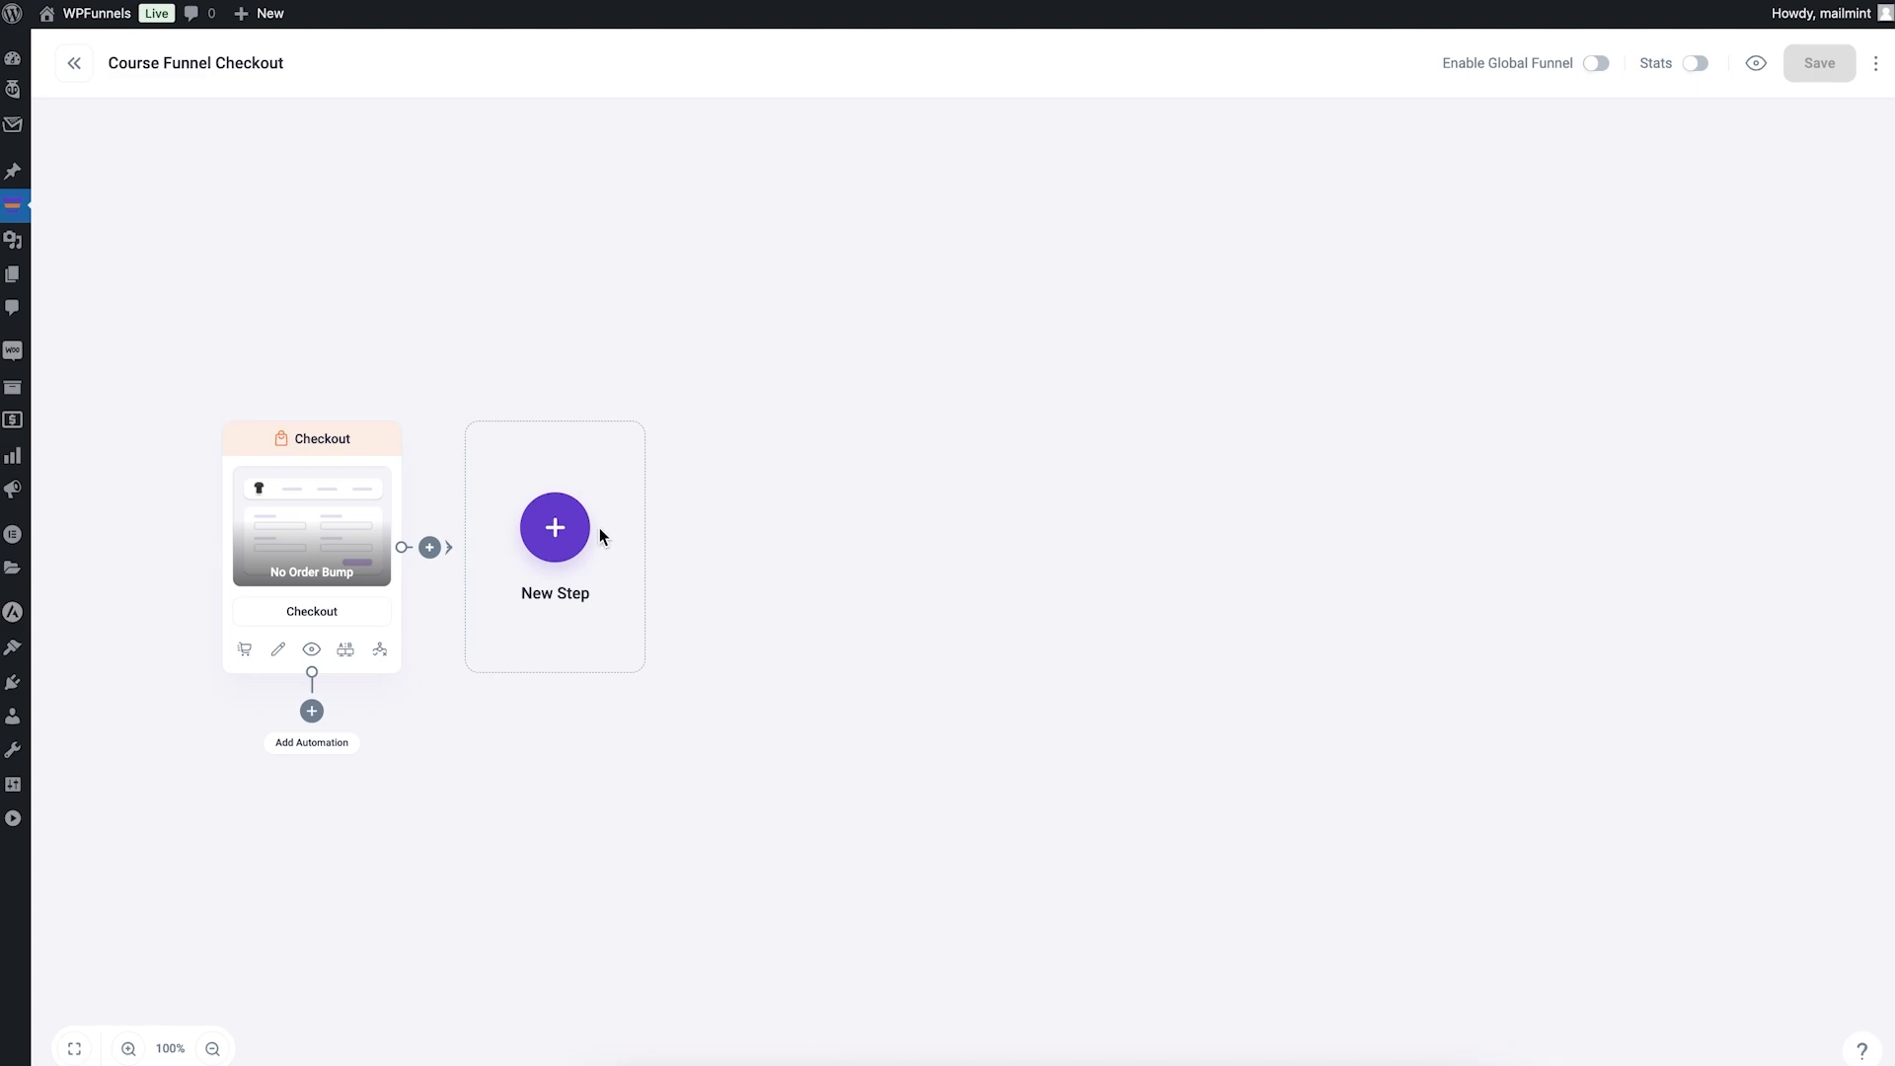
Step: Add a thank-you step to the funnel using the Course Creator Pro Elementor - Course Creator Thank You template
click(553, 529)
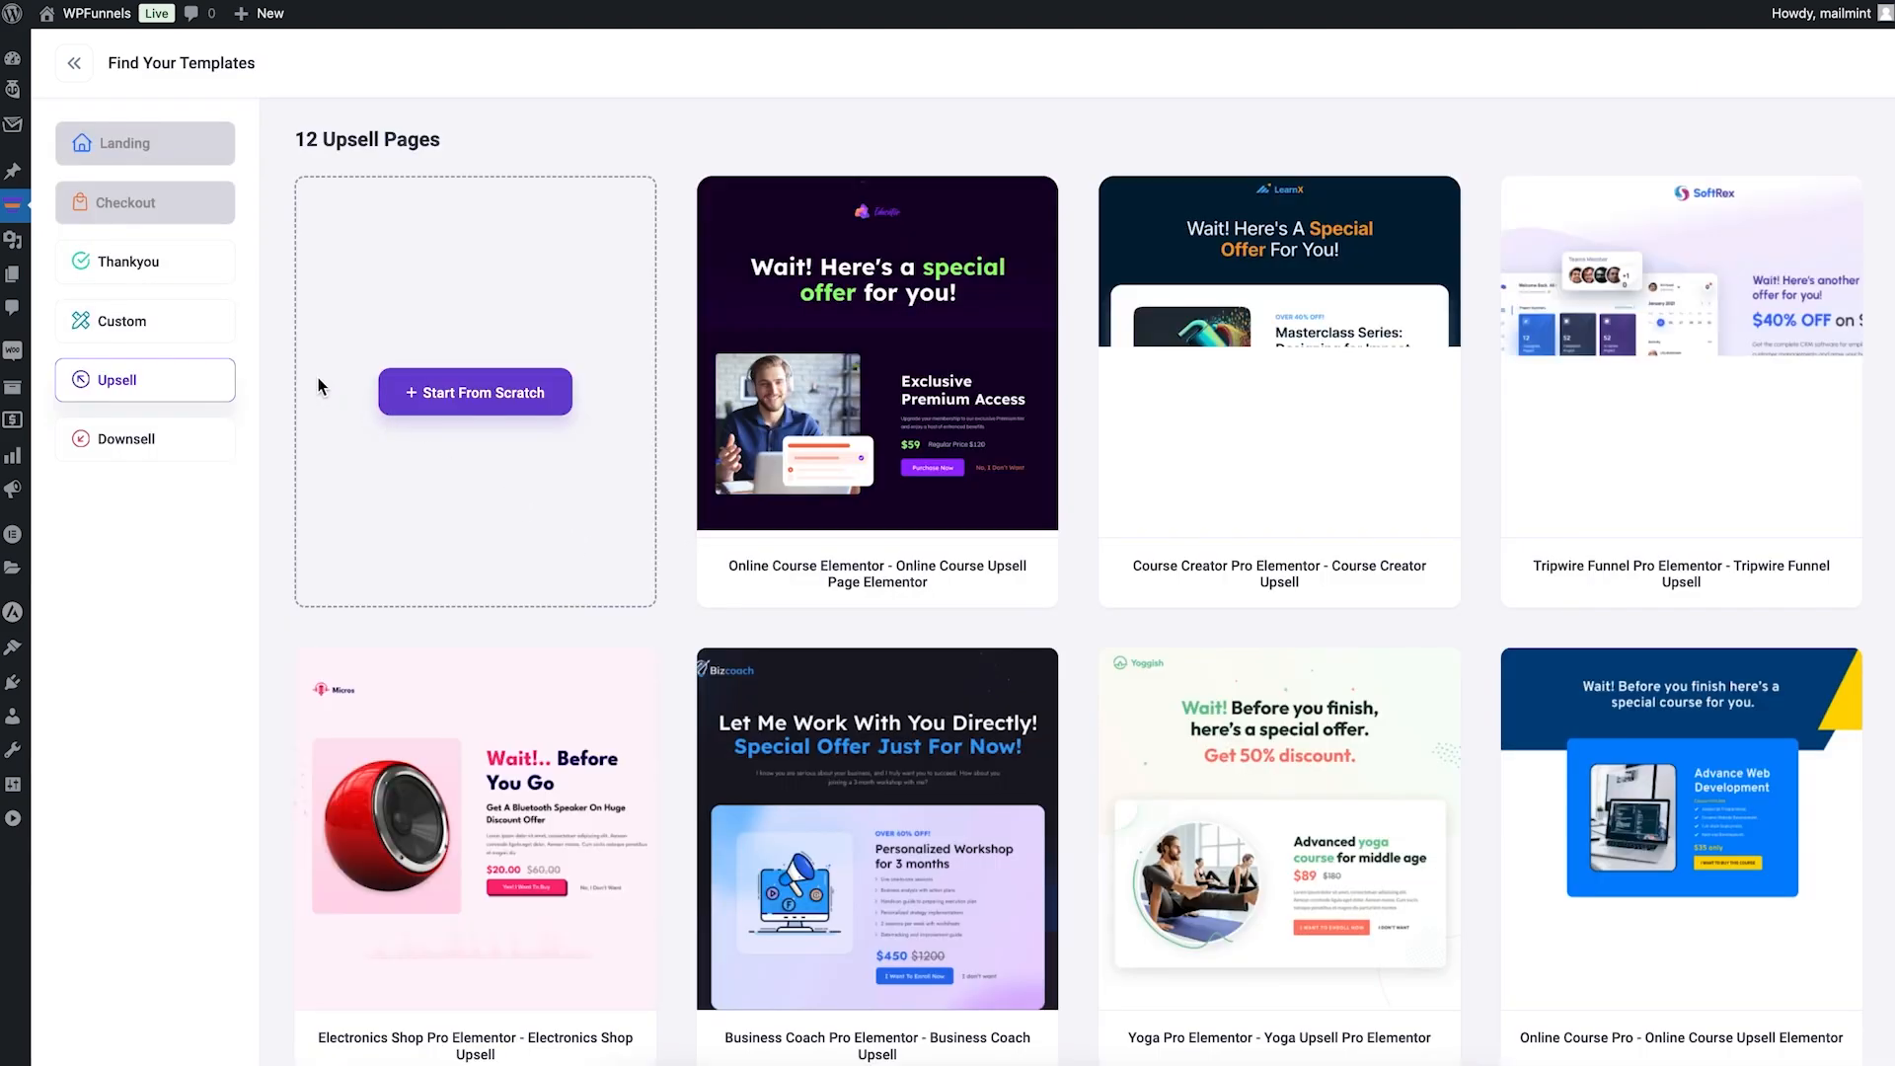
click(188, 269)
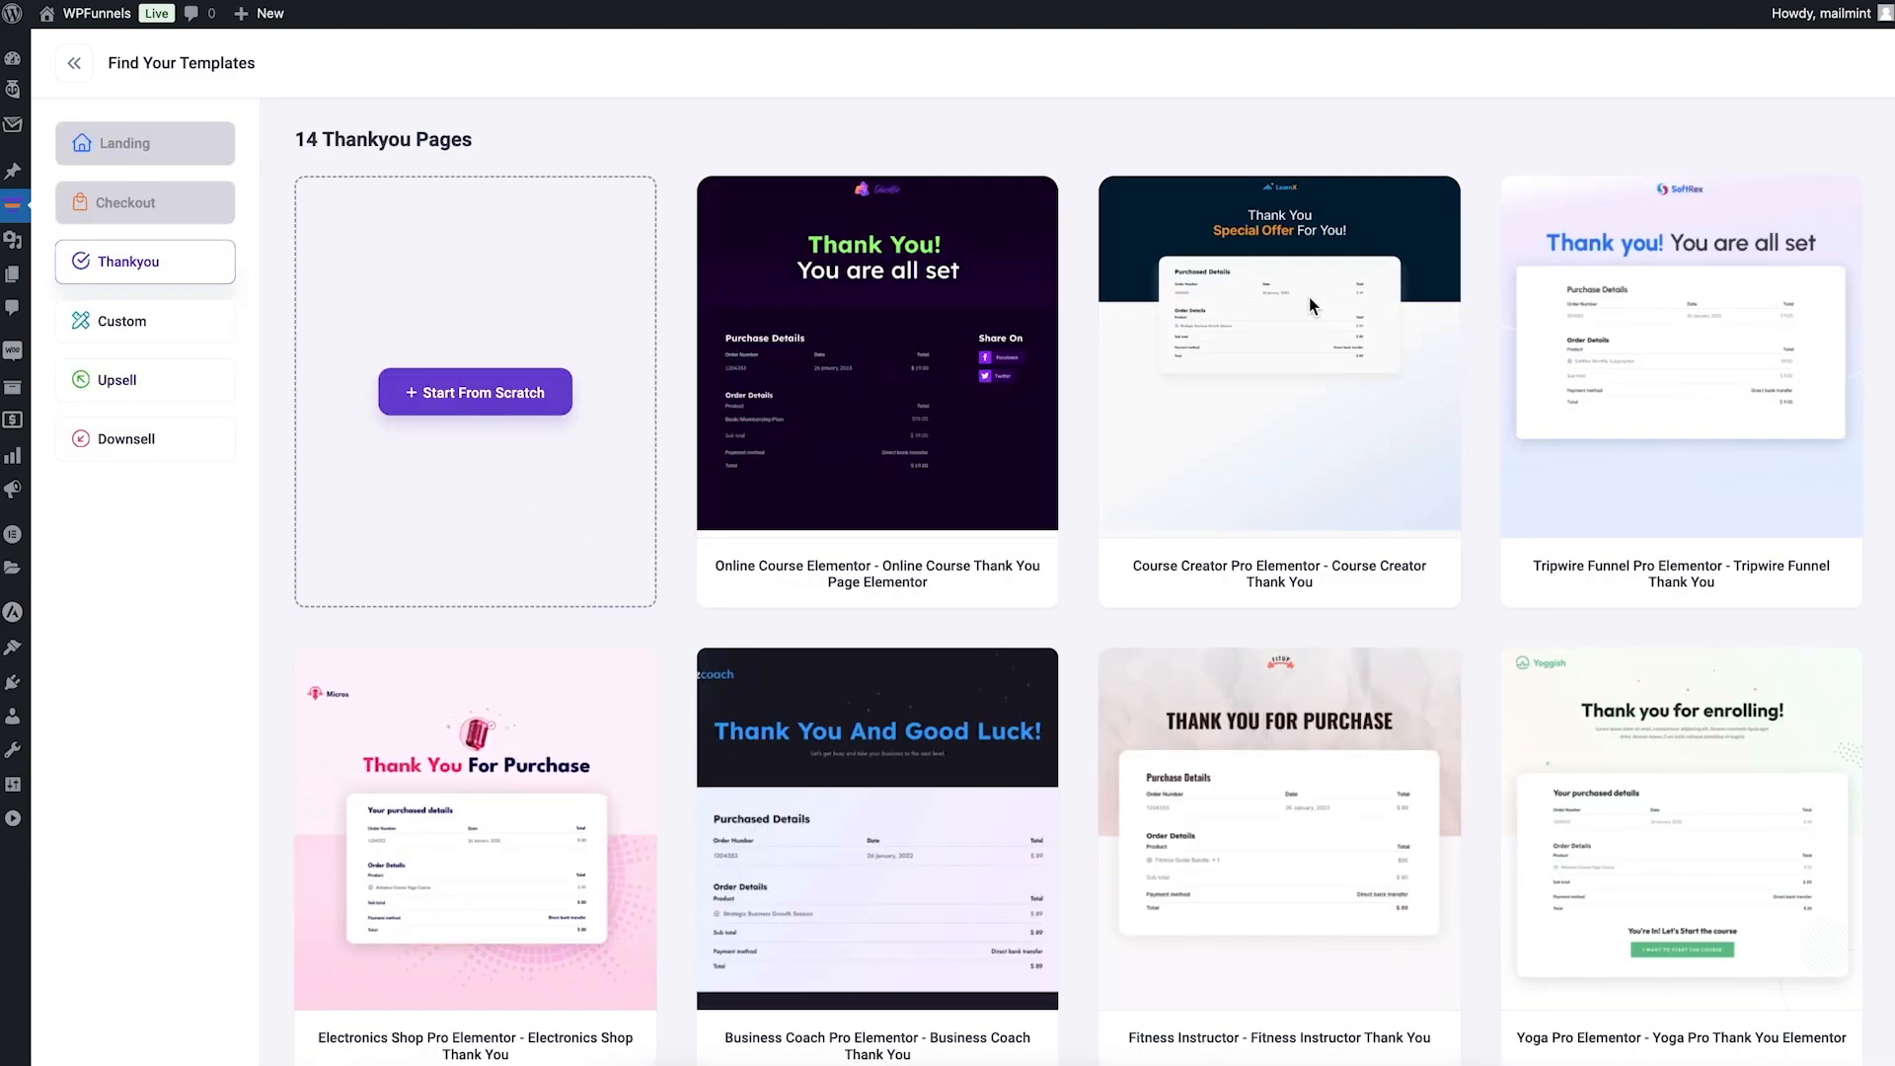
click(1227, 356)
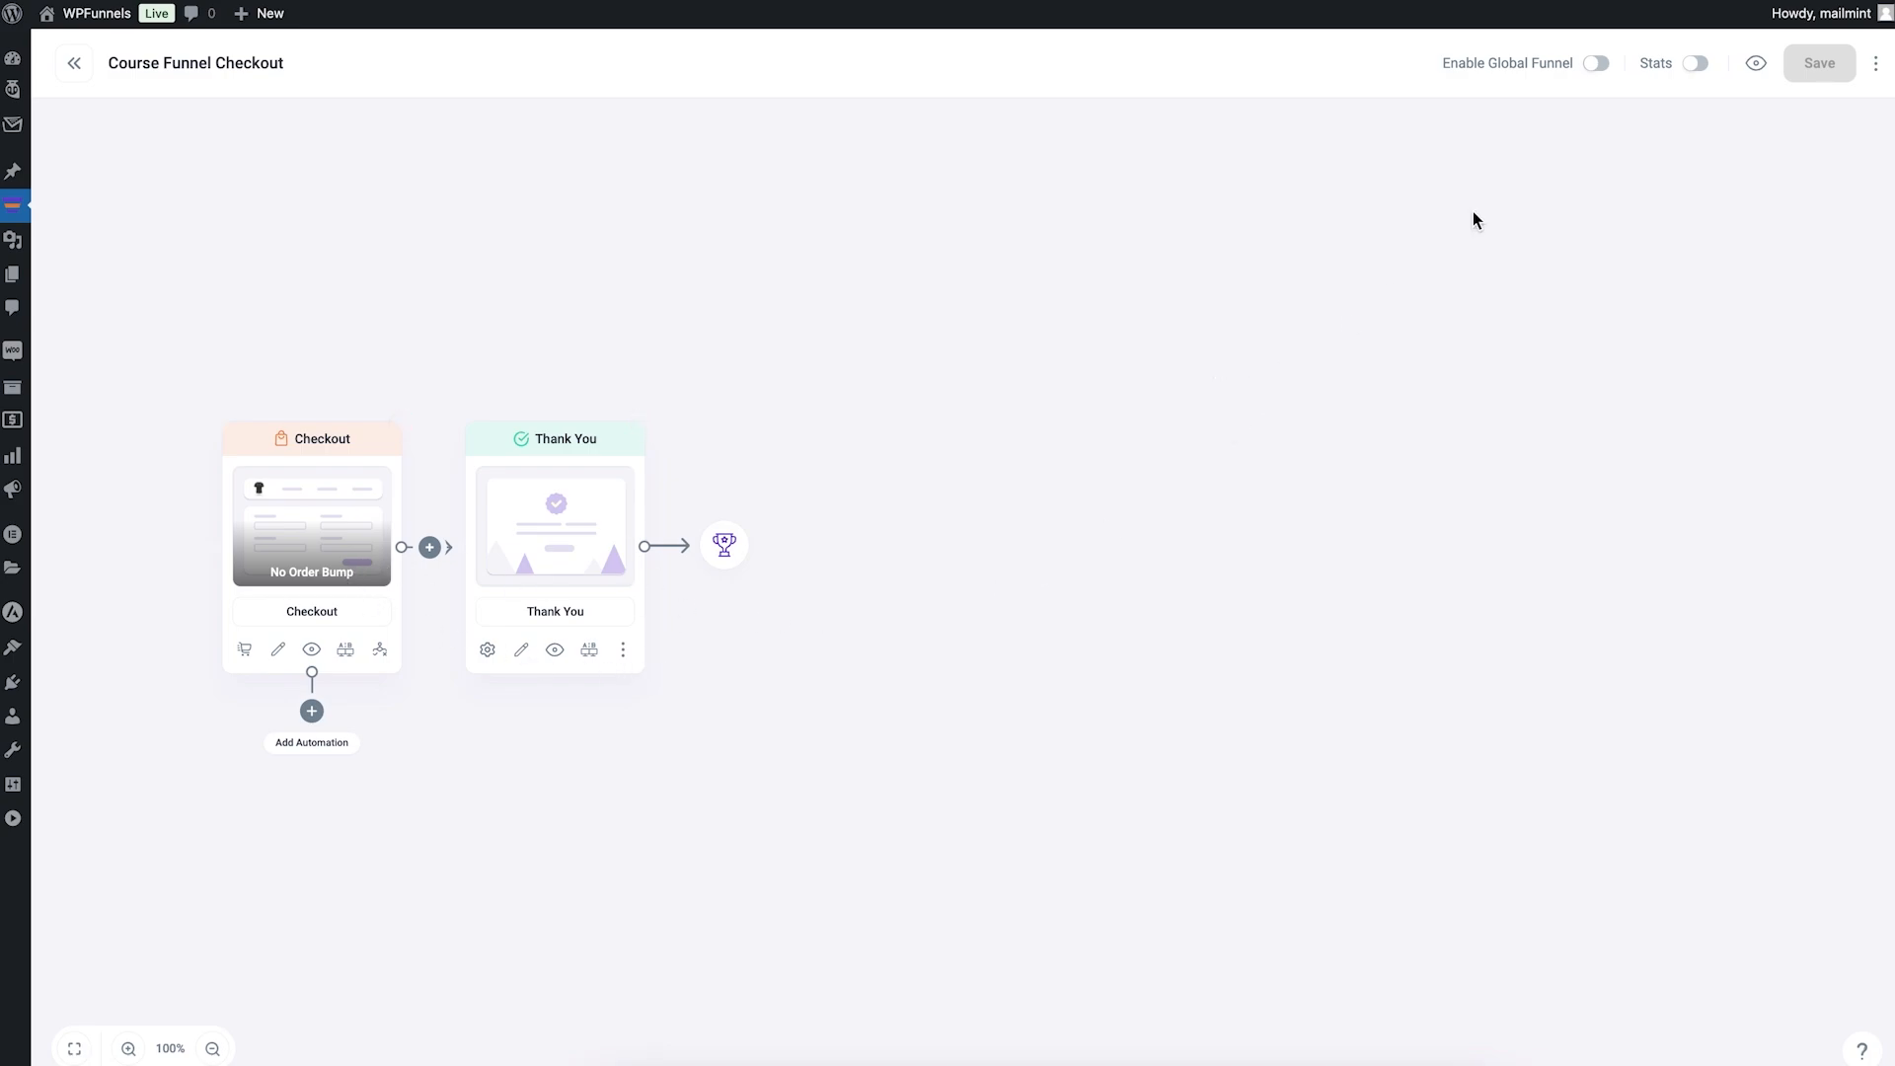
Step: Enable the global funnel and set its checkout entry condition to "Product is" with Complete SEO Guide by Team WPFunnels
click(1596, 63)
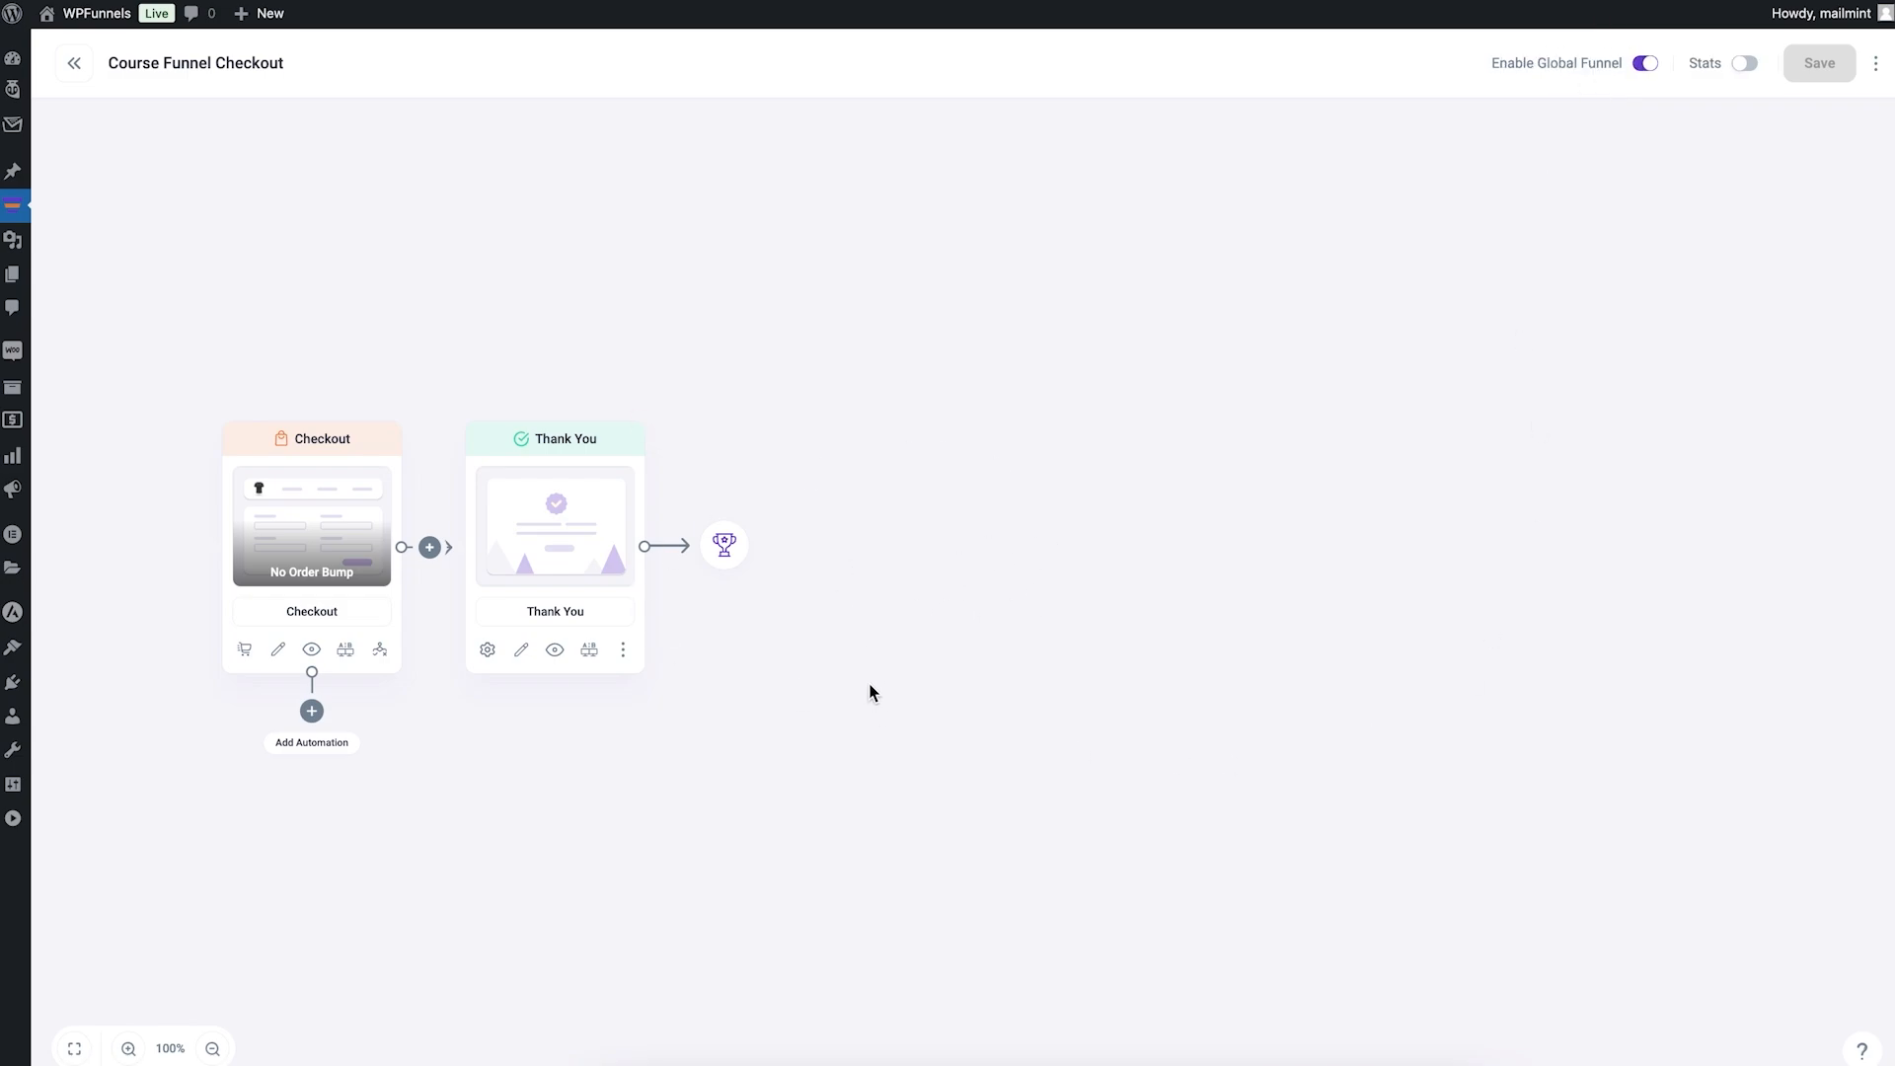
click(244, 652)
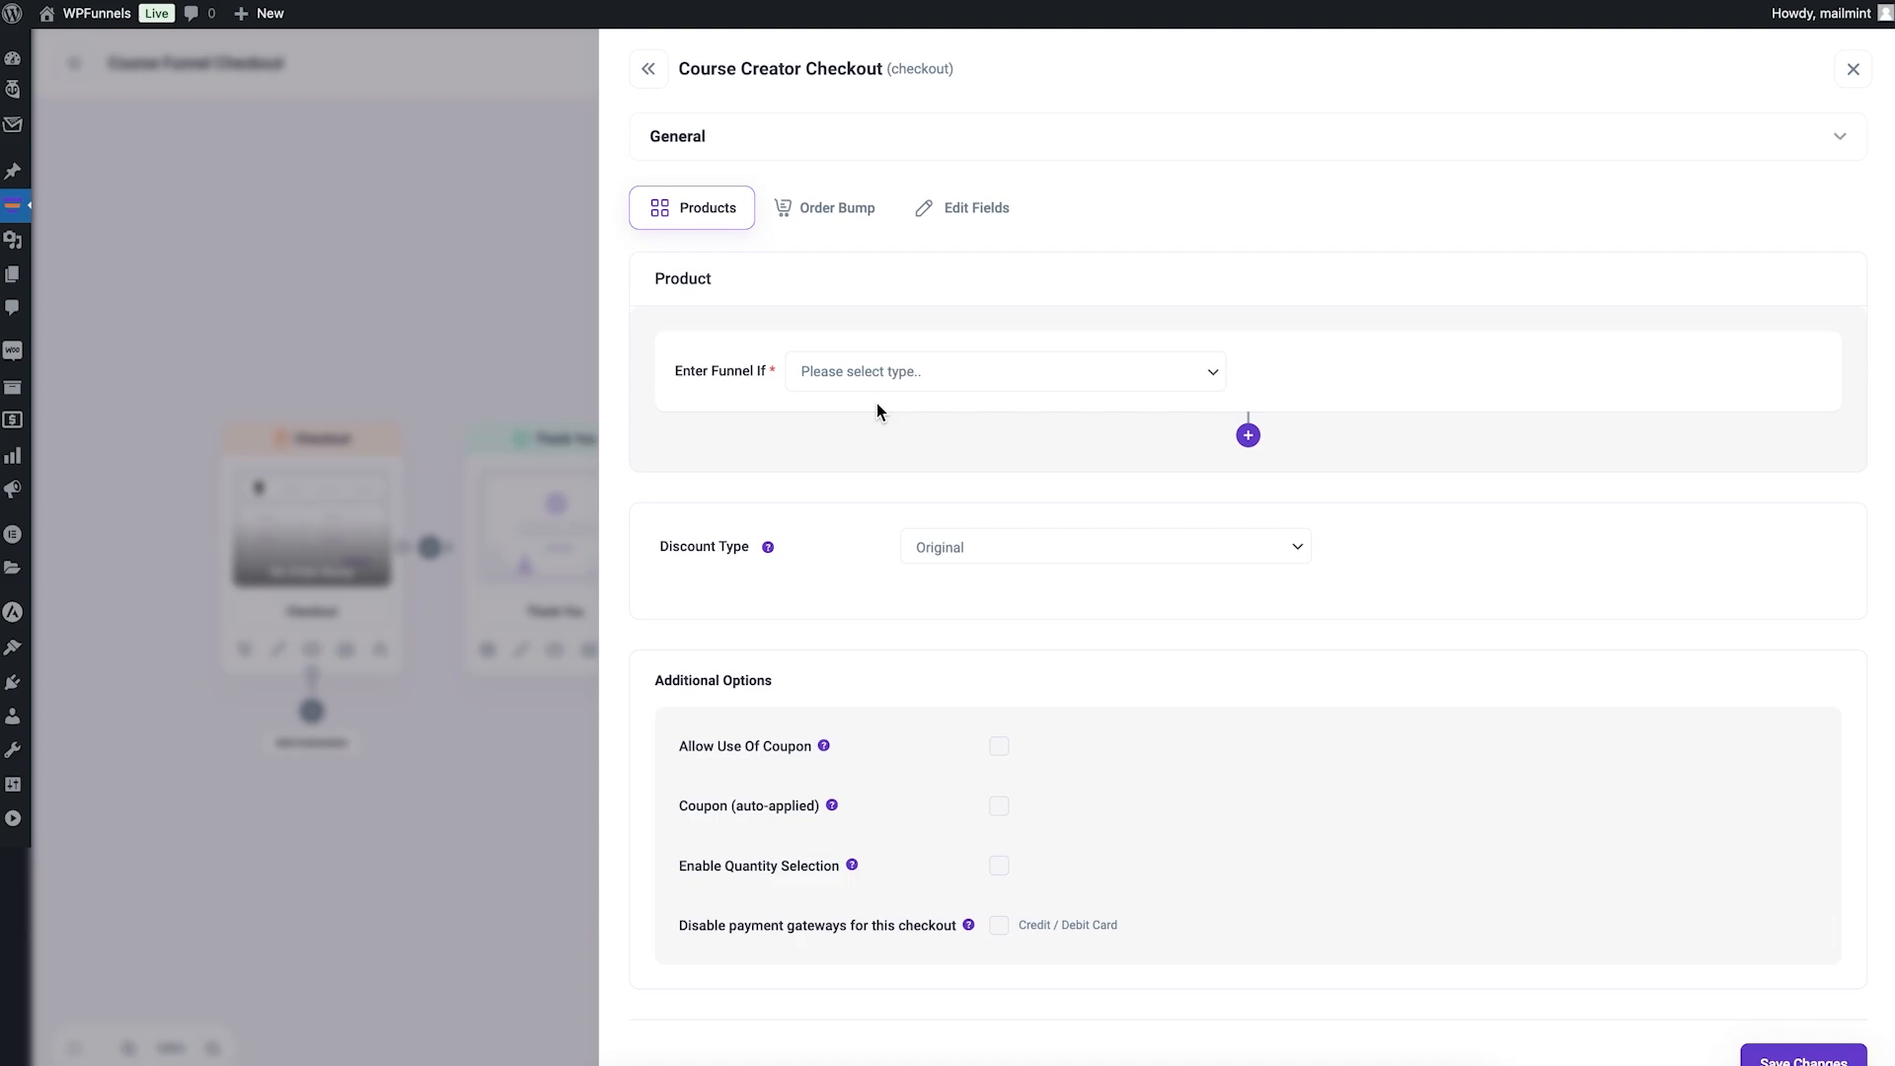
click(963, 381)
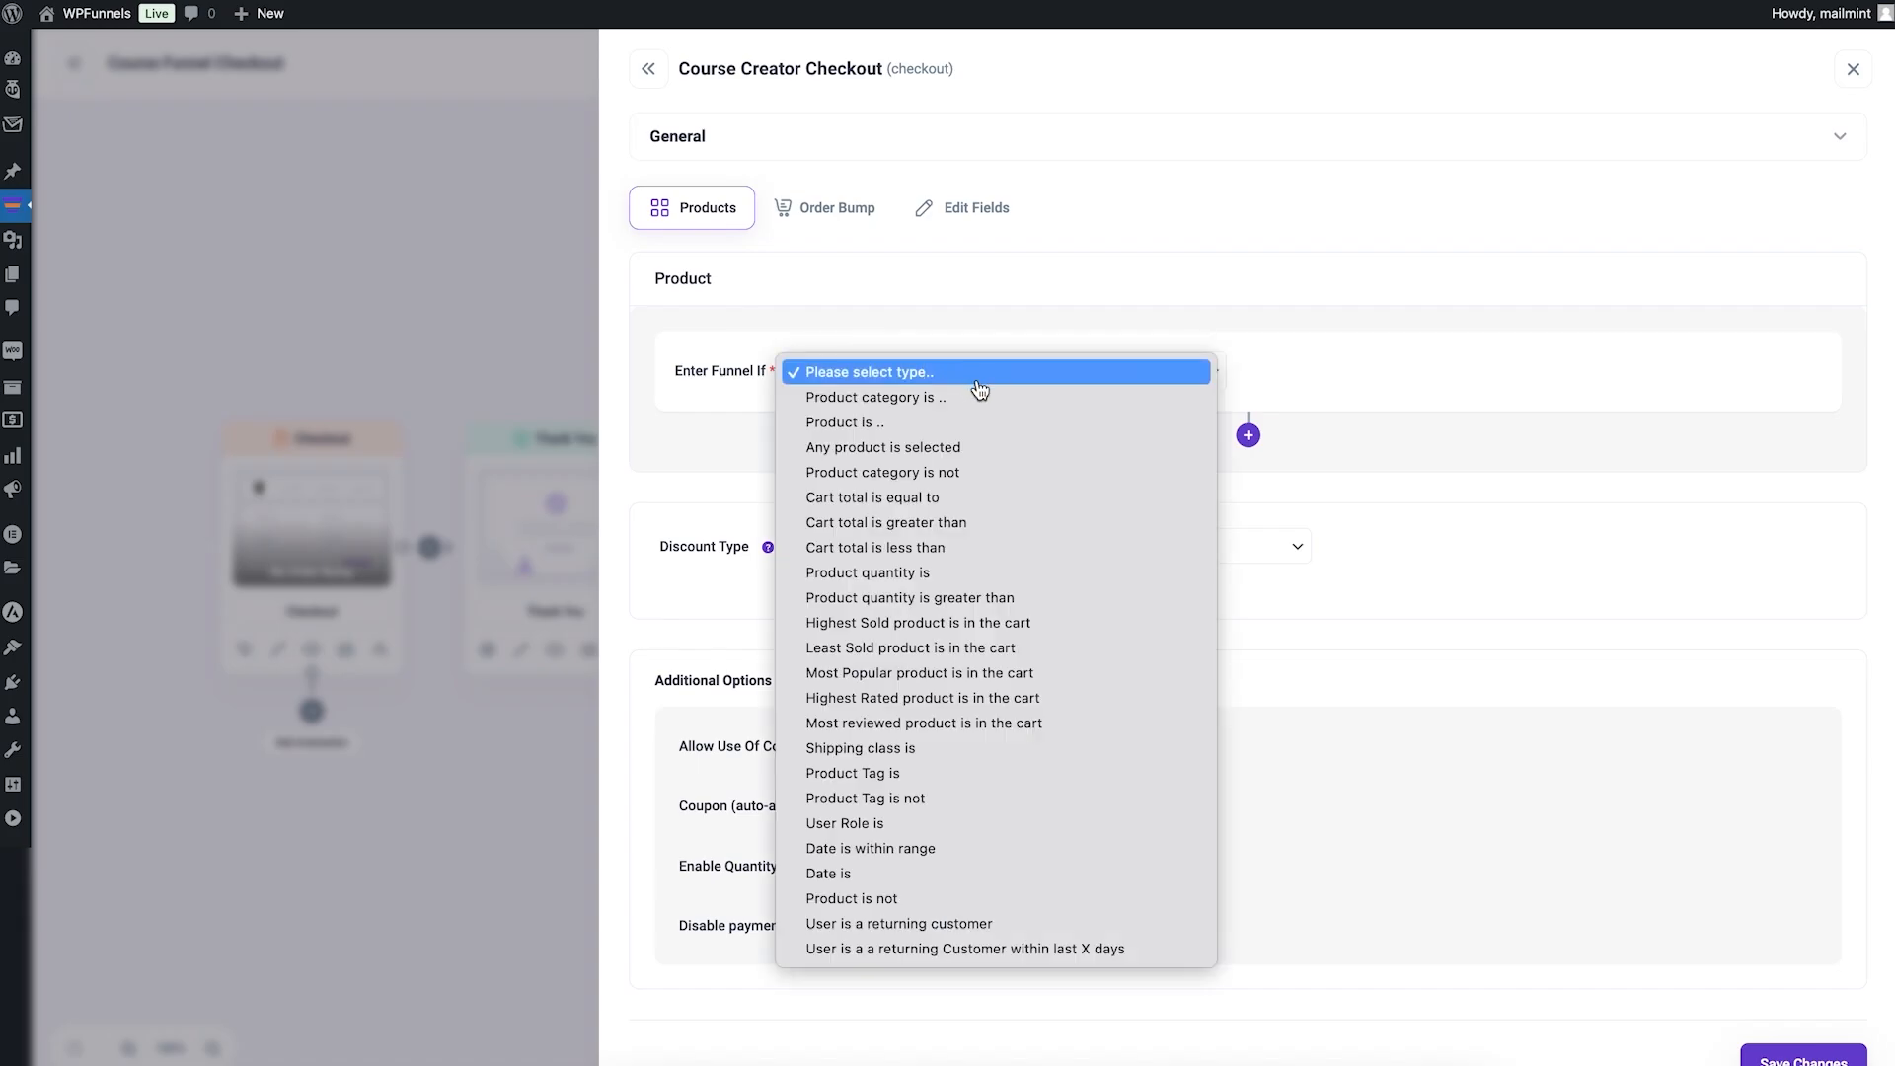
click(938, 426)
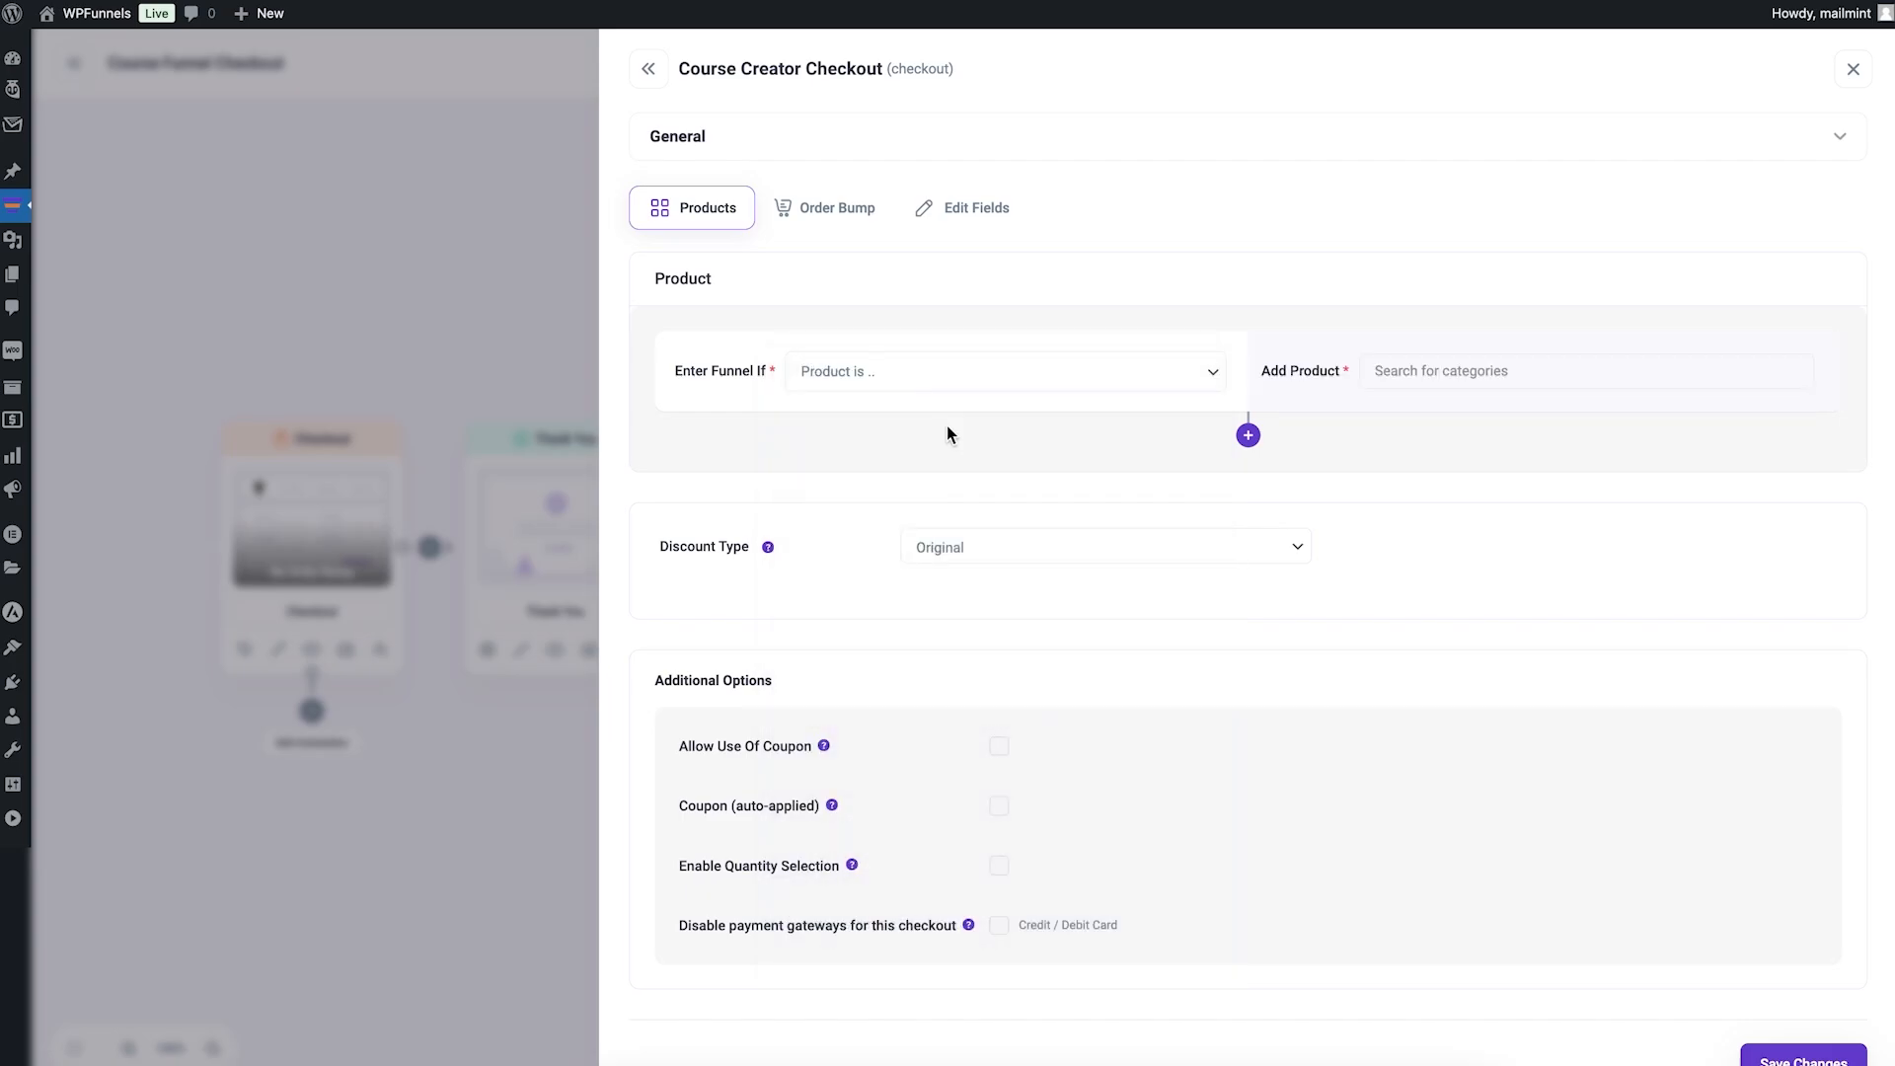
click(1449, 378)
text(seo)
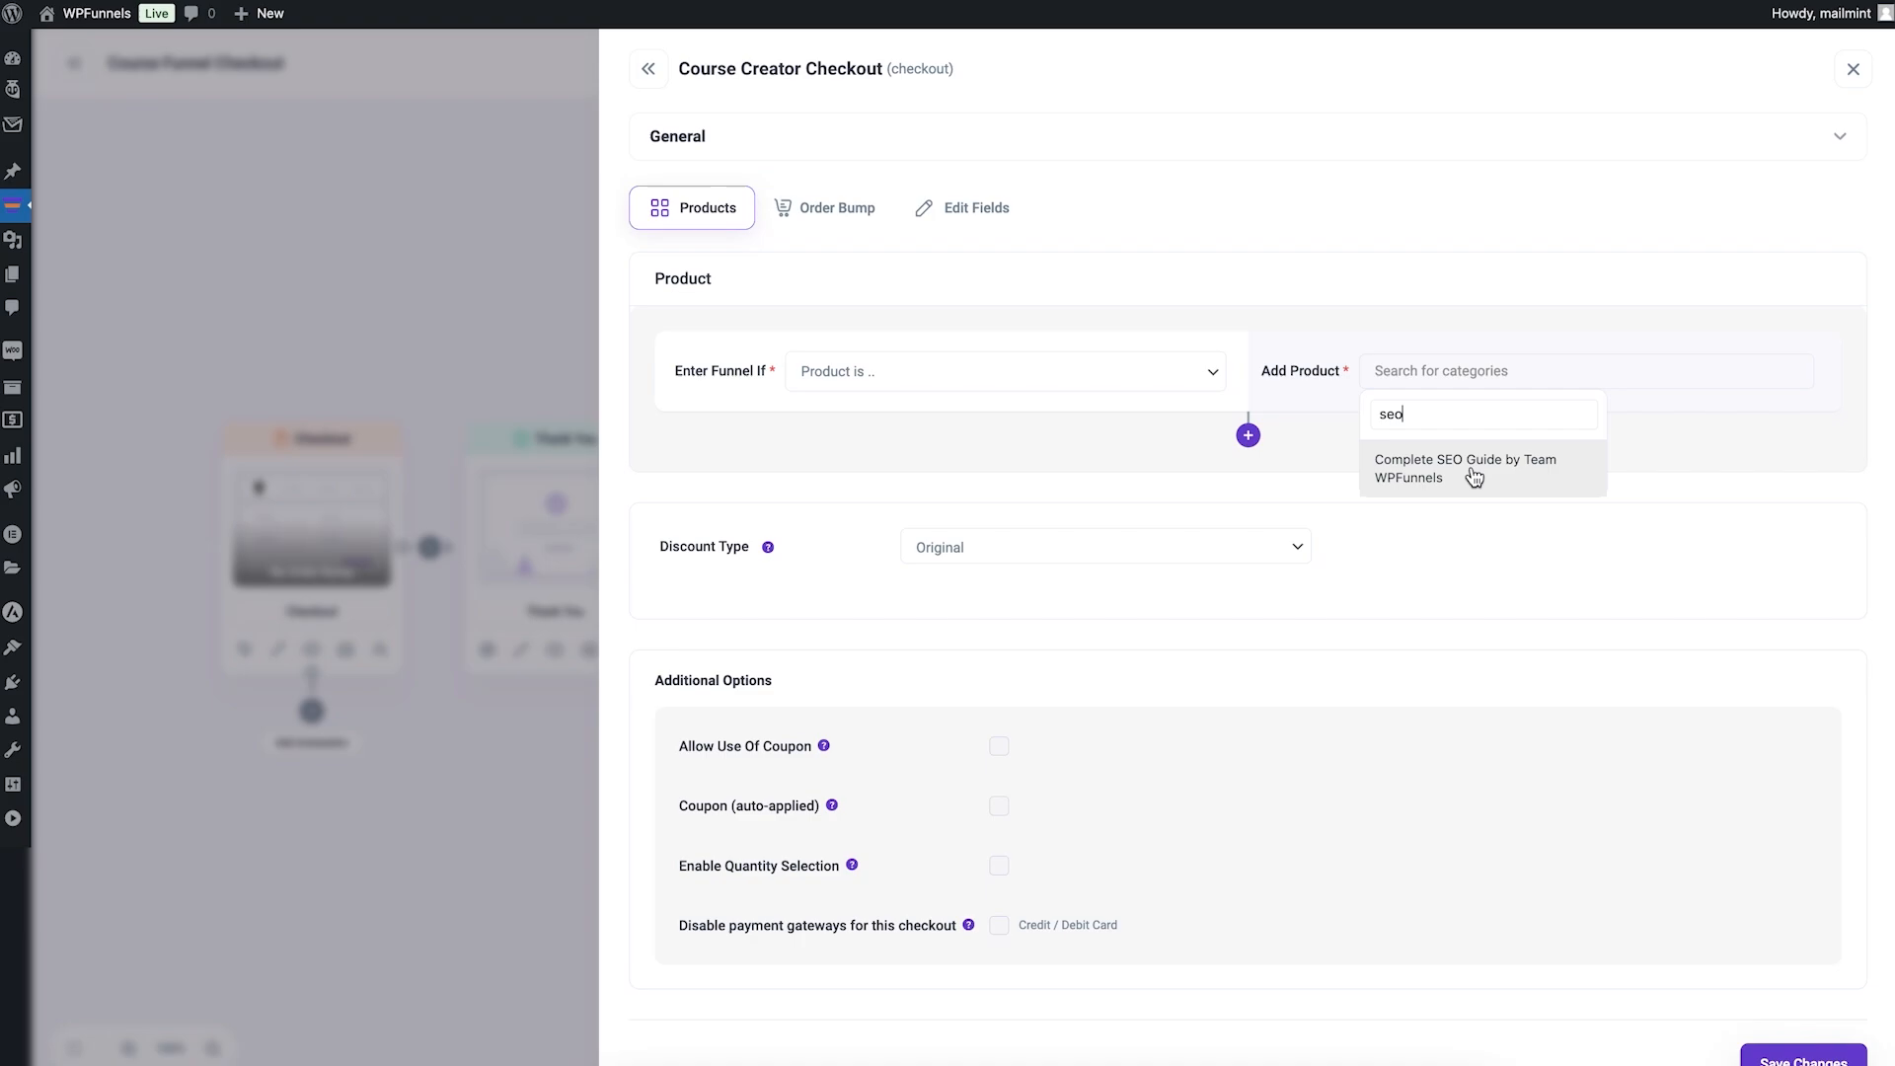
click(1475, 475)
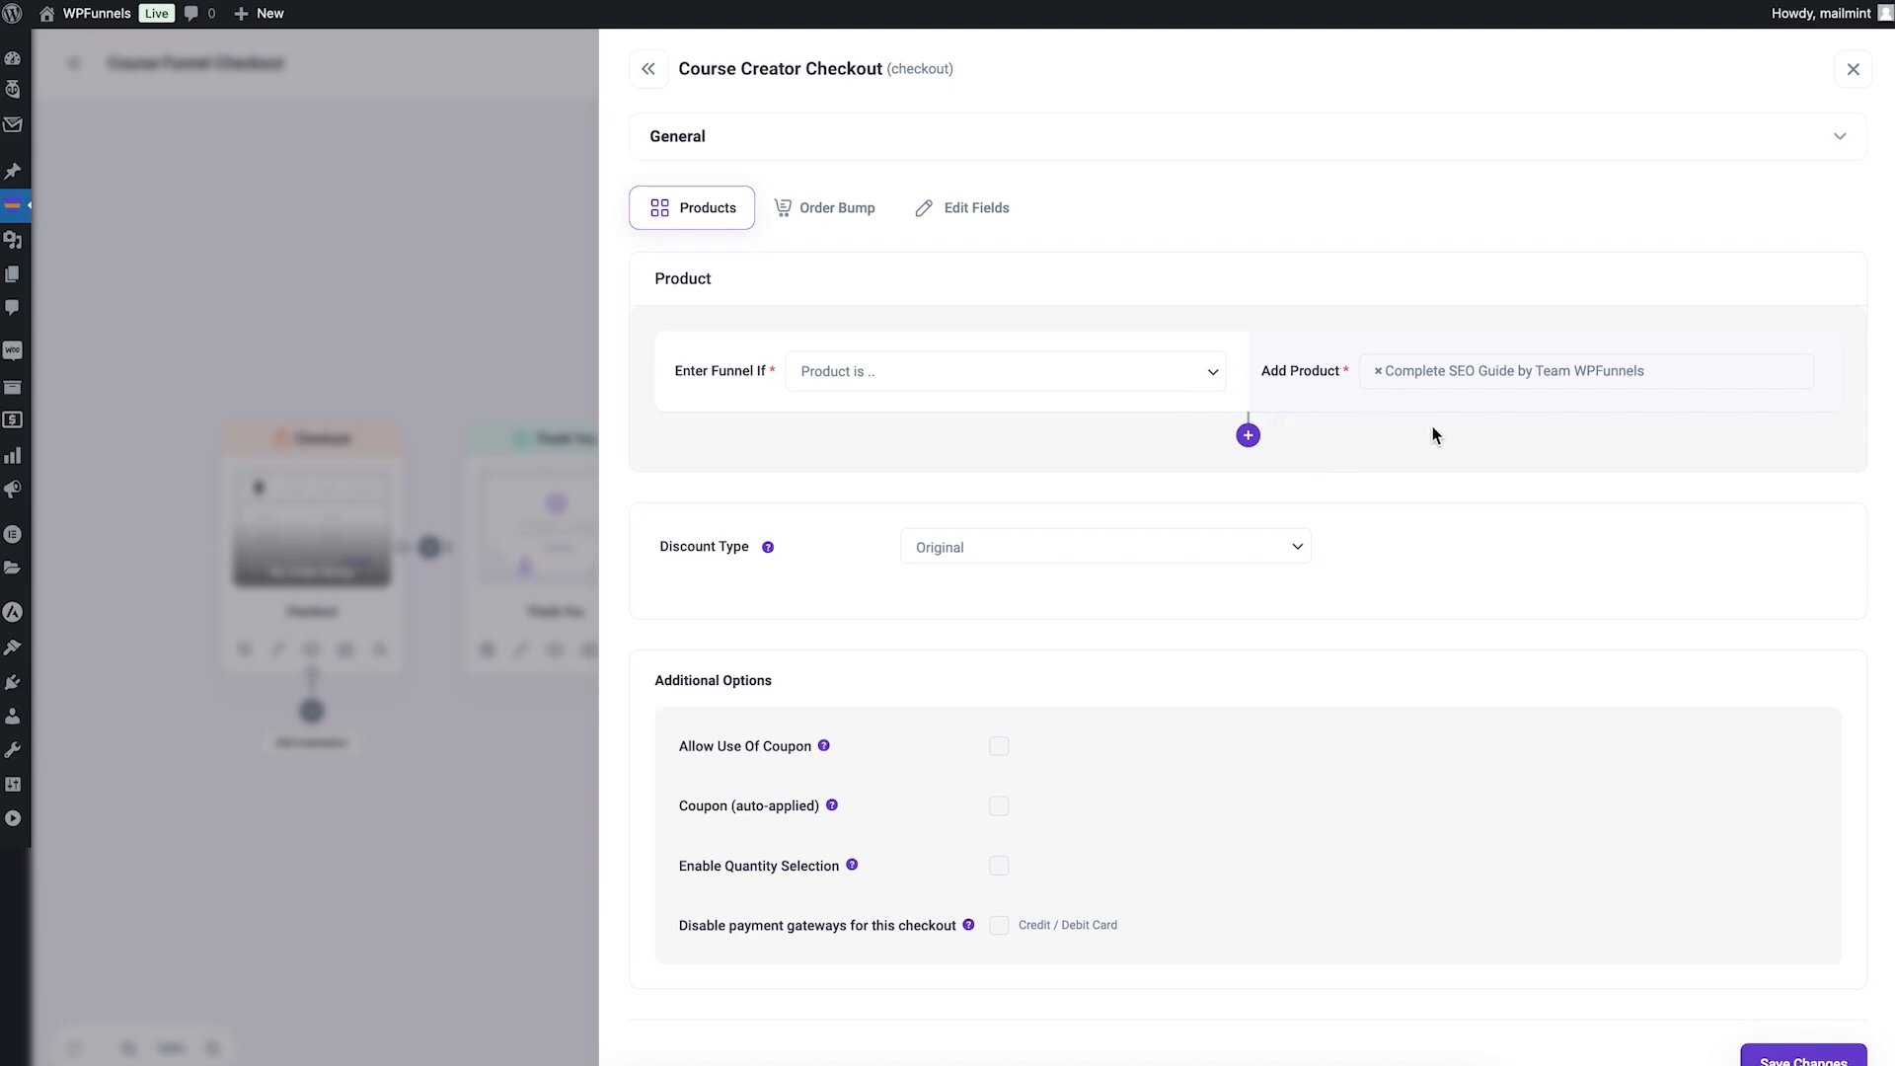
Step: Review the available funnel entry conditions, save the checkout's product settings and return to the funnel canvas
click(1082, 376)
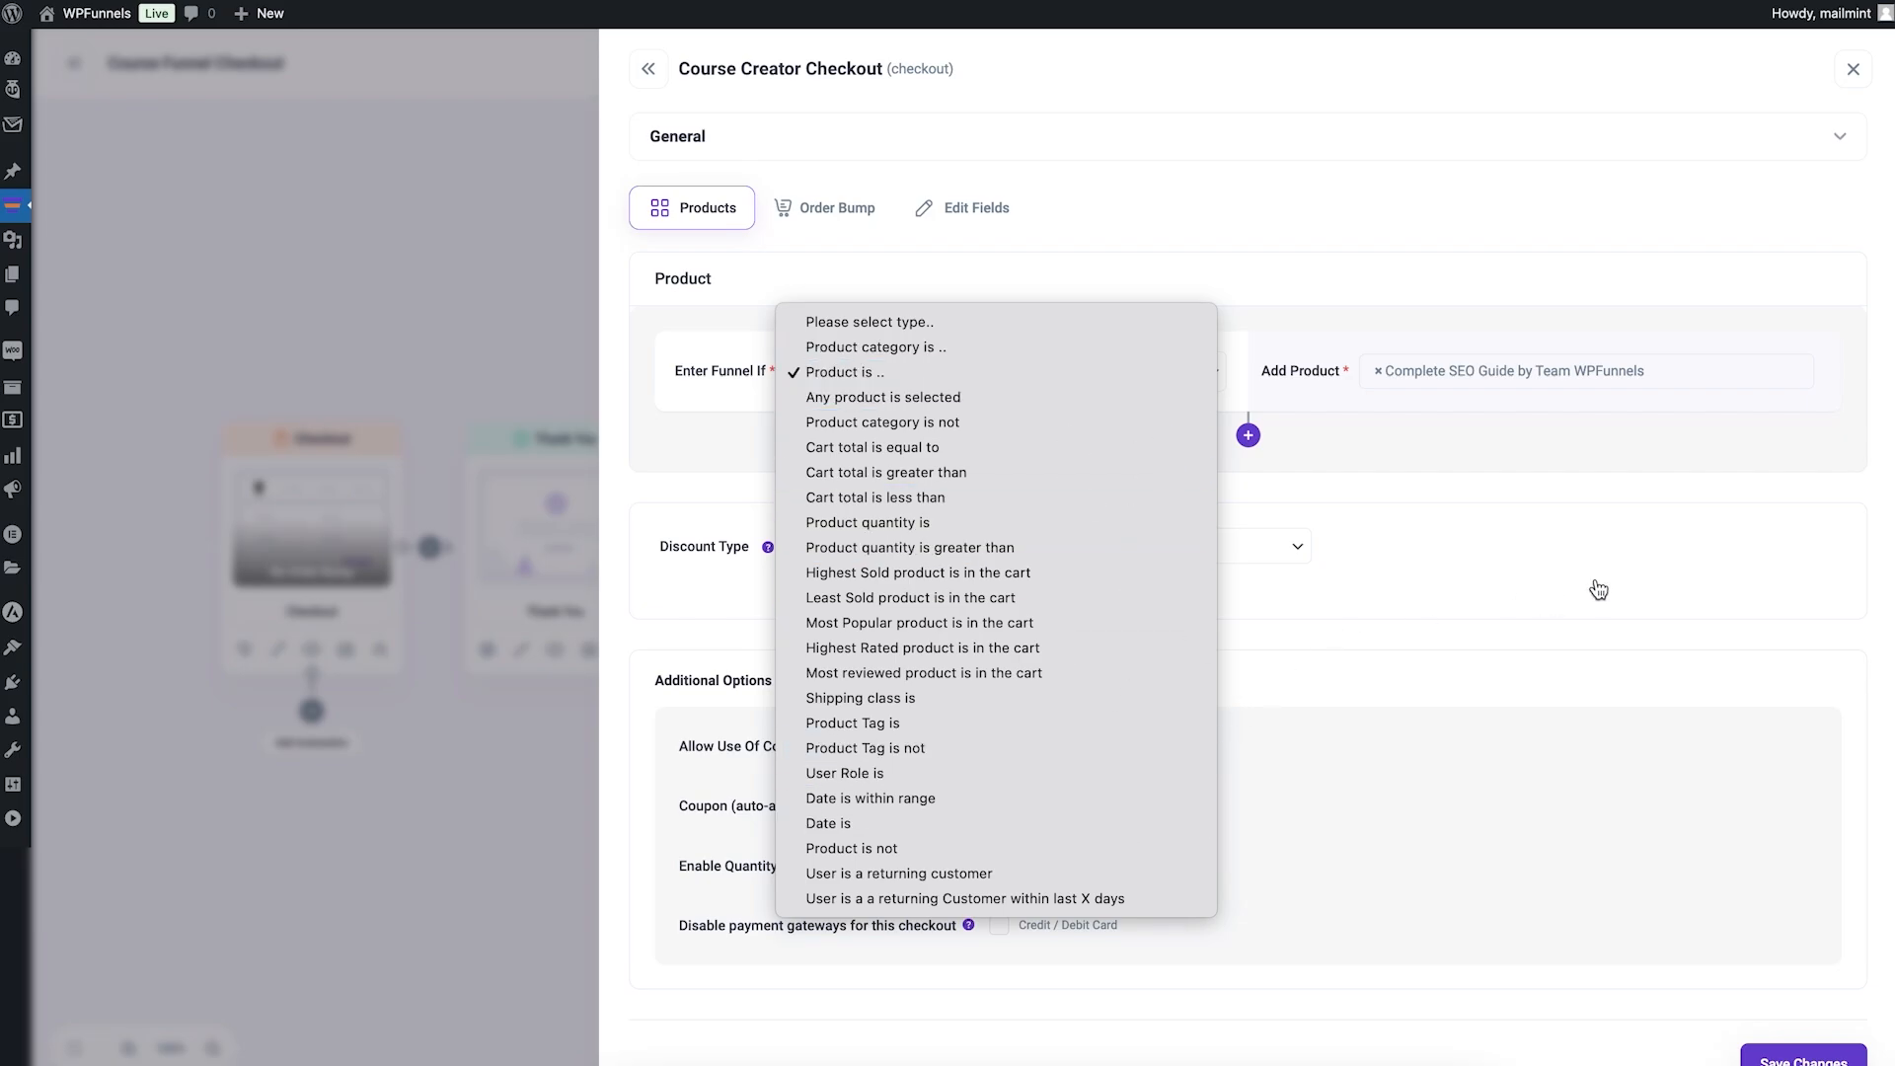
click(1553, 534)
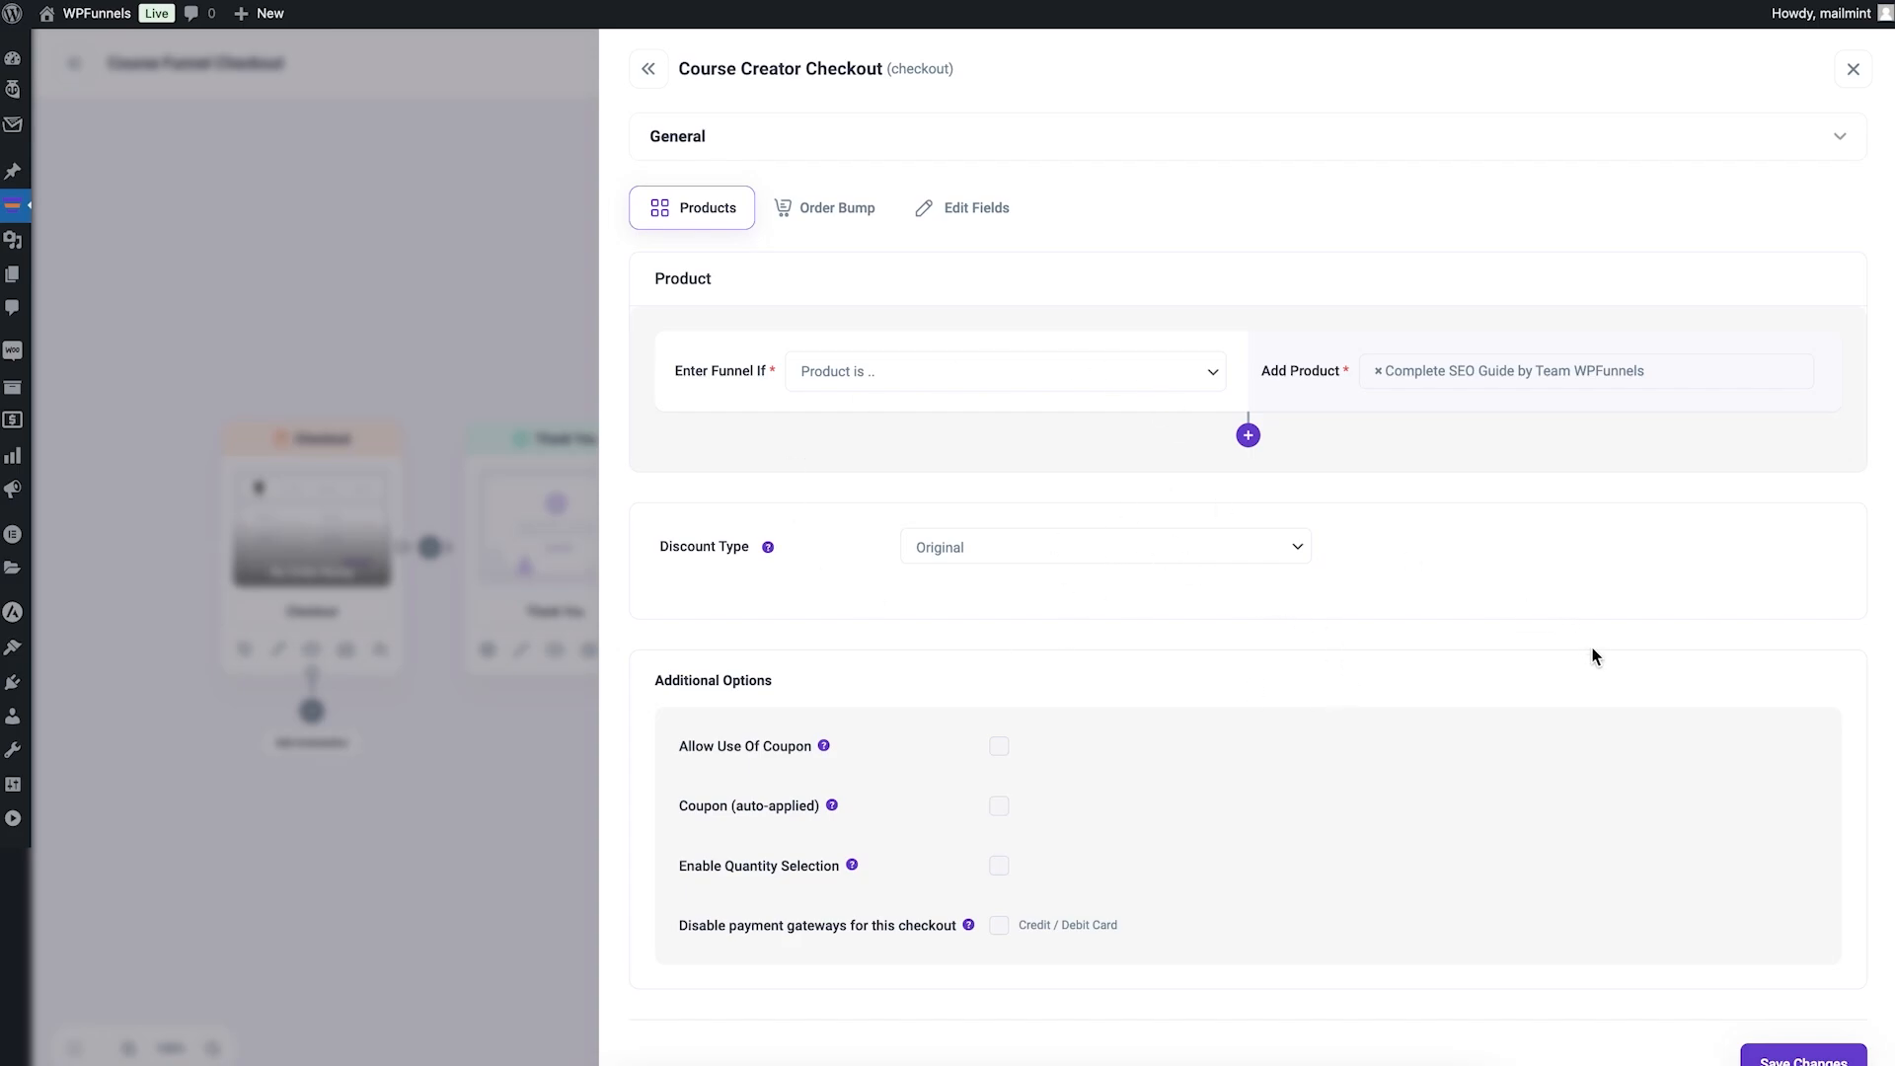
scroll(1619, 790, down, 1)
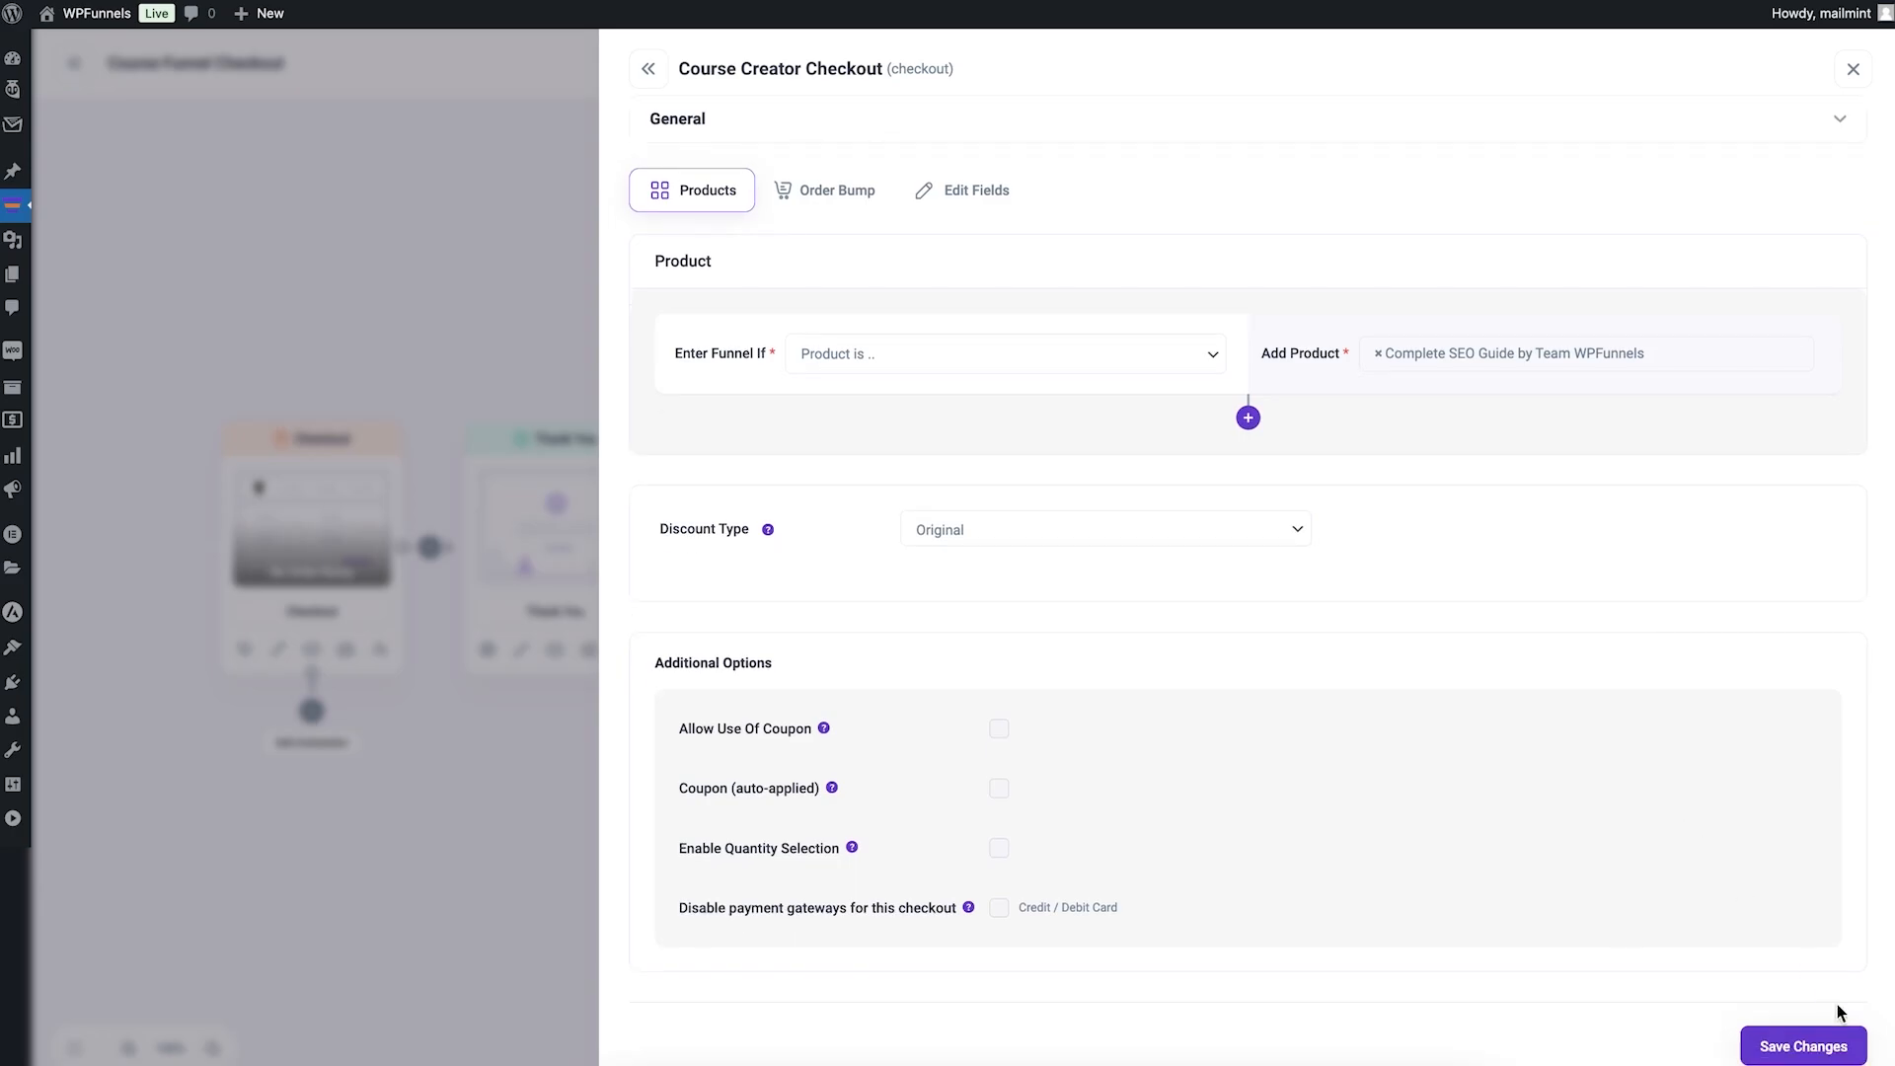
click(1792, 1051)
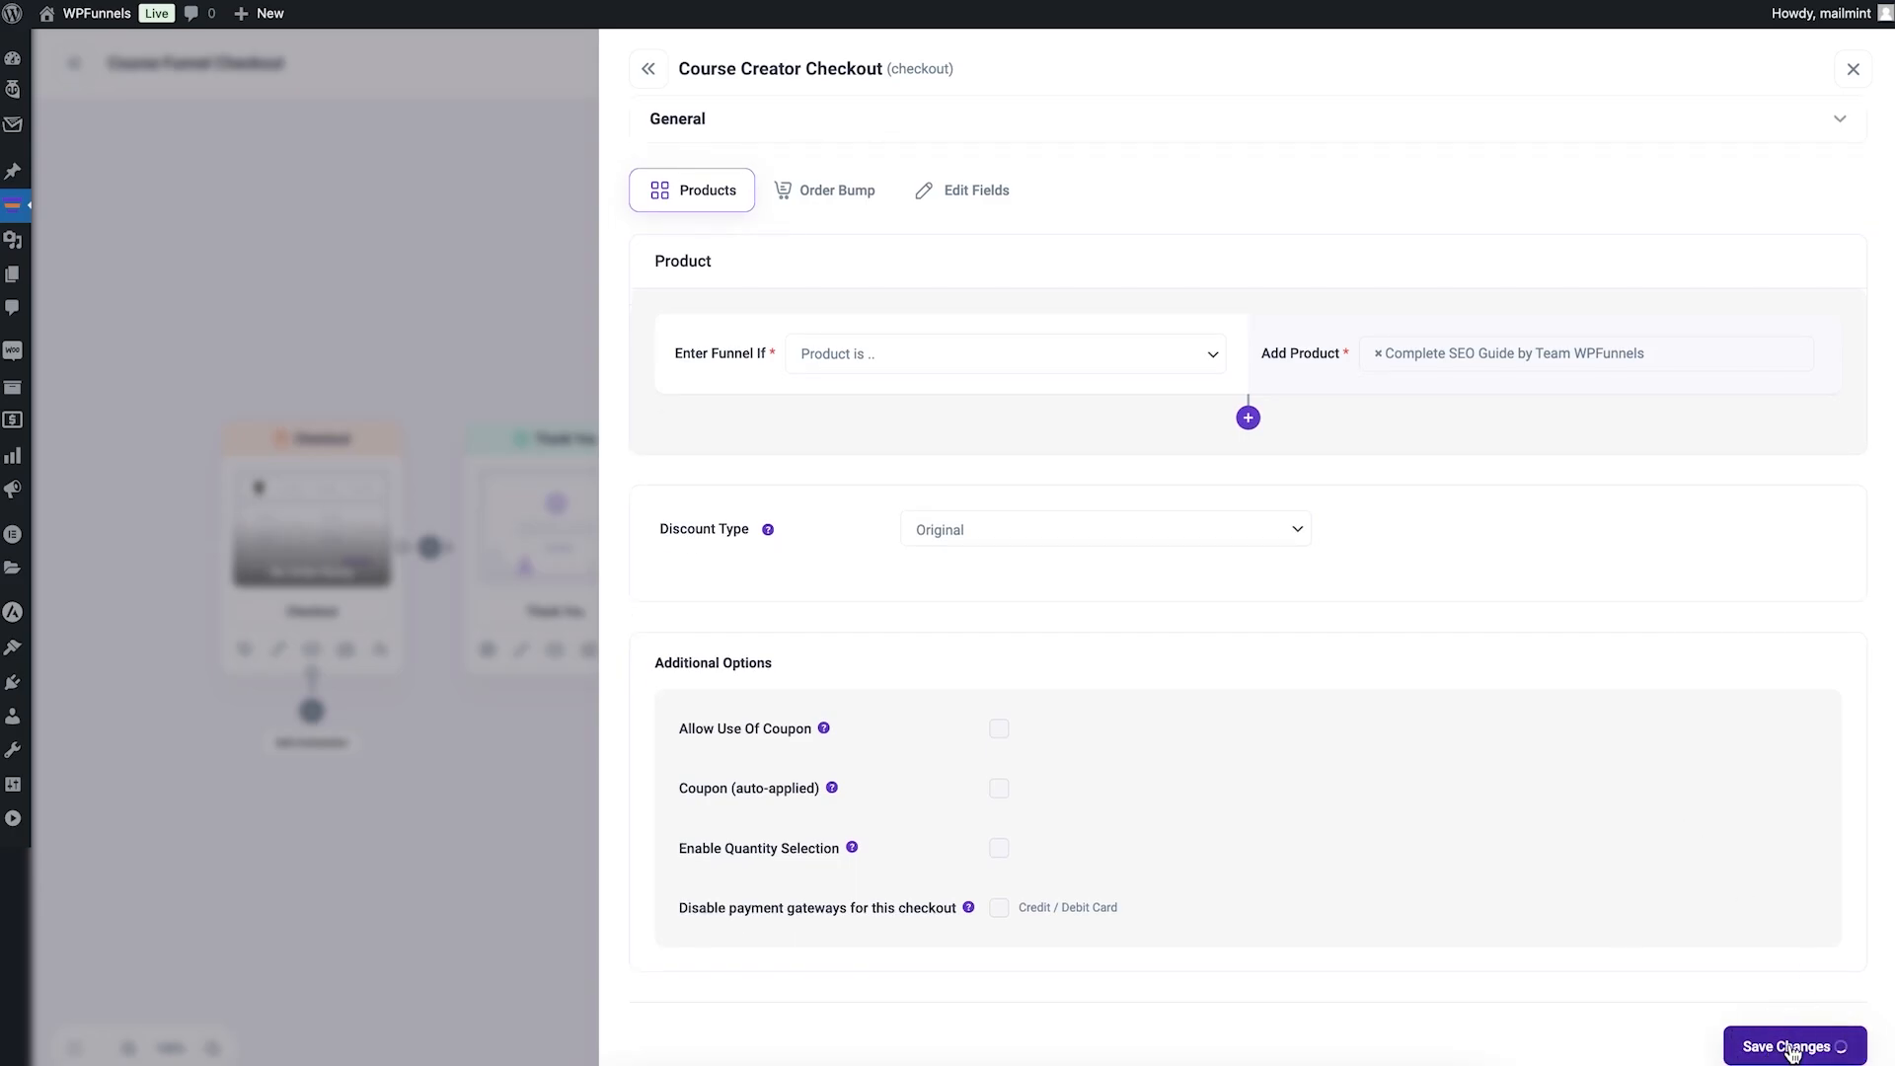
click(542, 335)
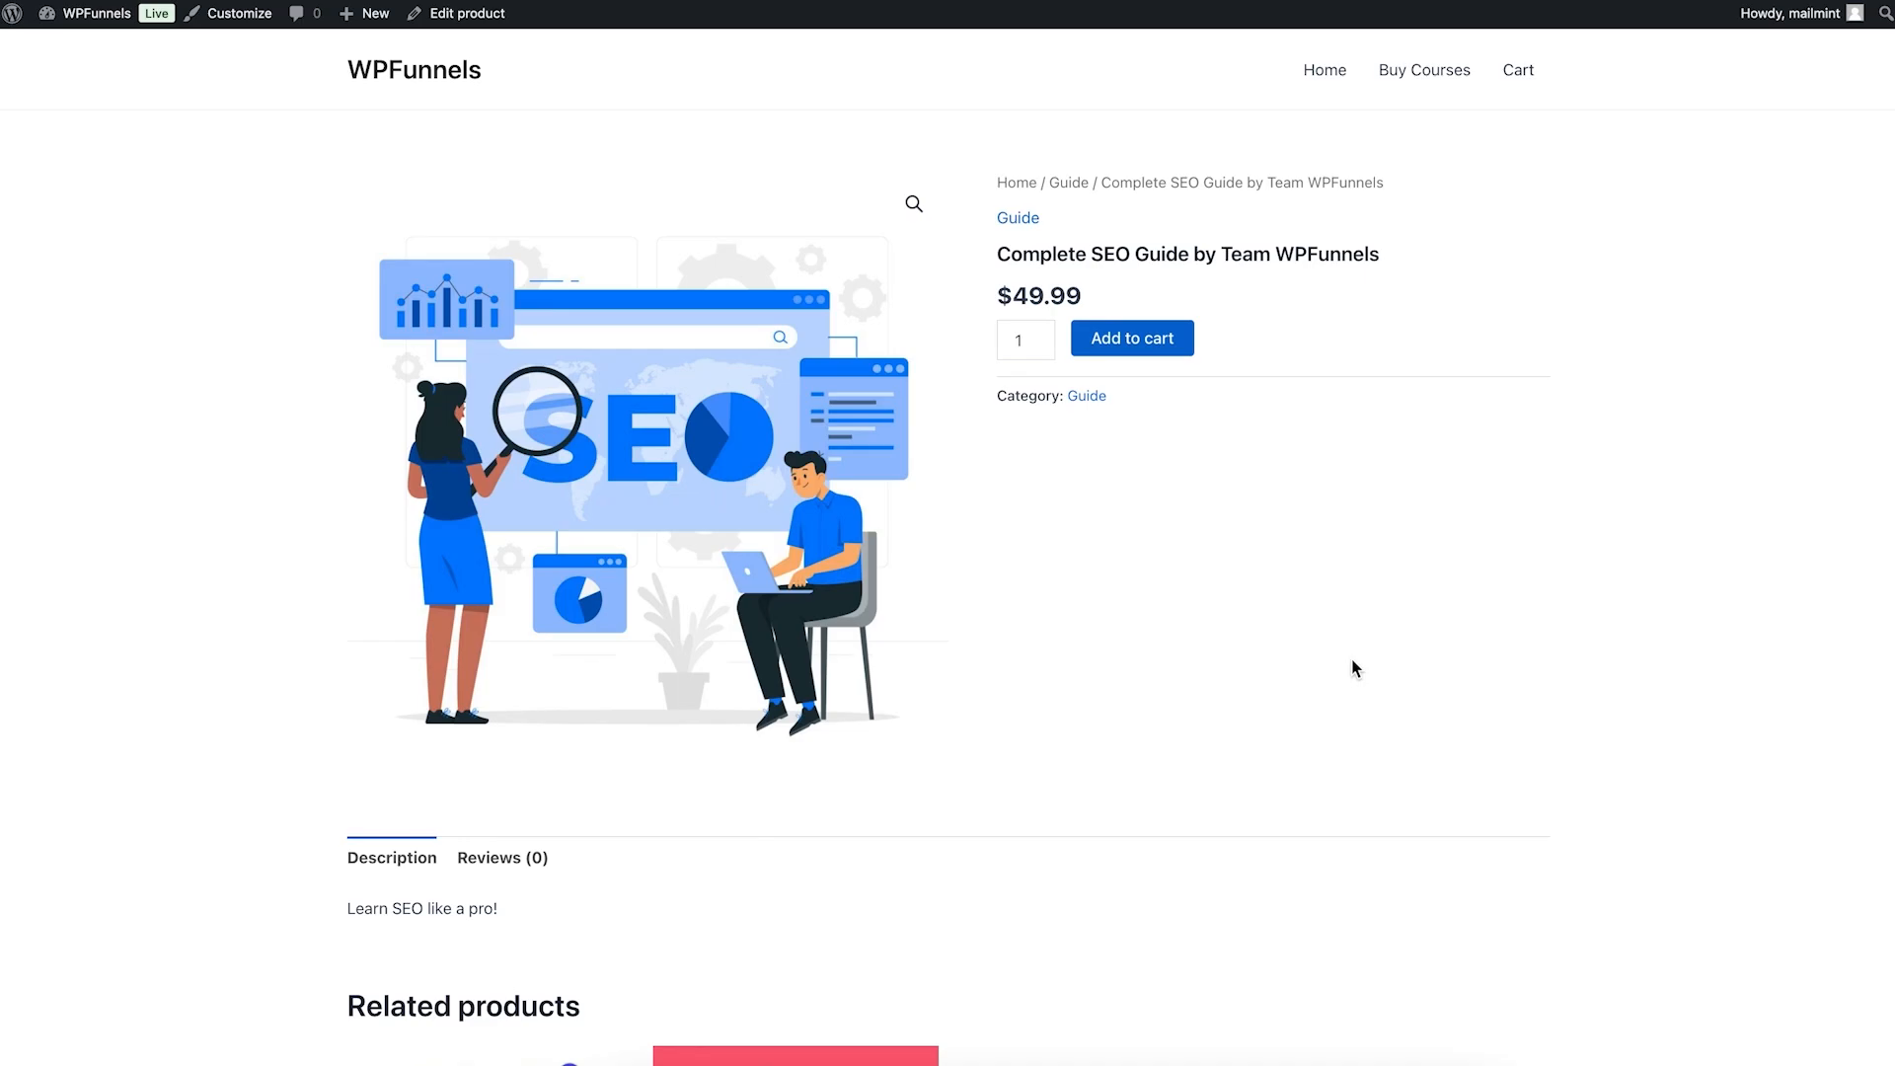
Step: Add the Complete SEO Guide course to the cart and proceed to checkout to test the global funnel
click(1123, 346)
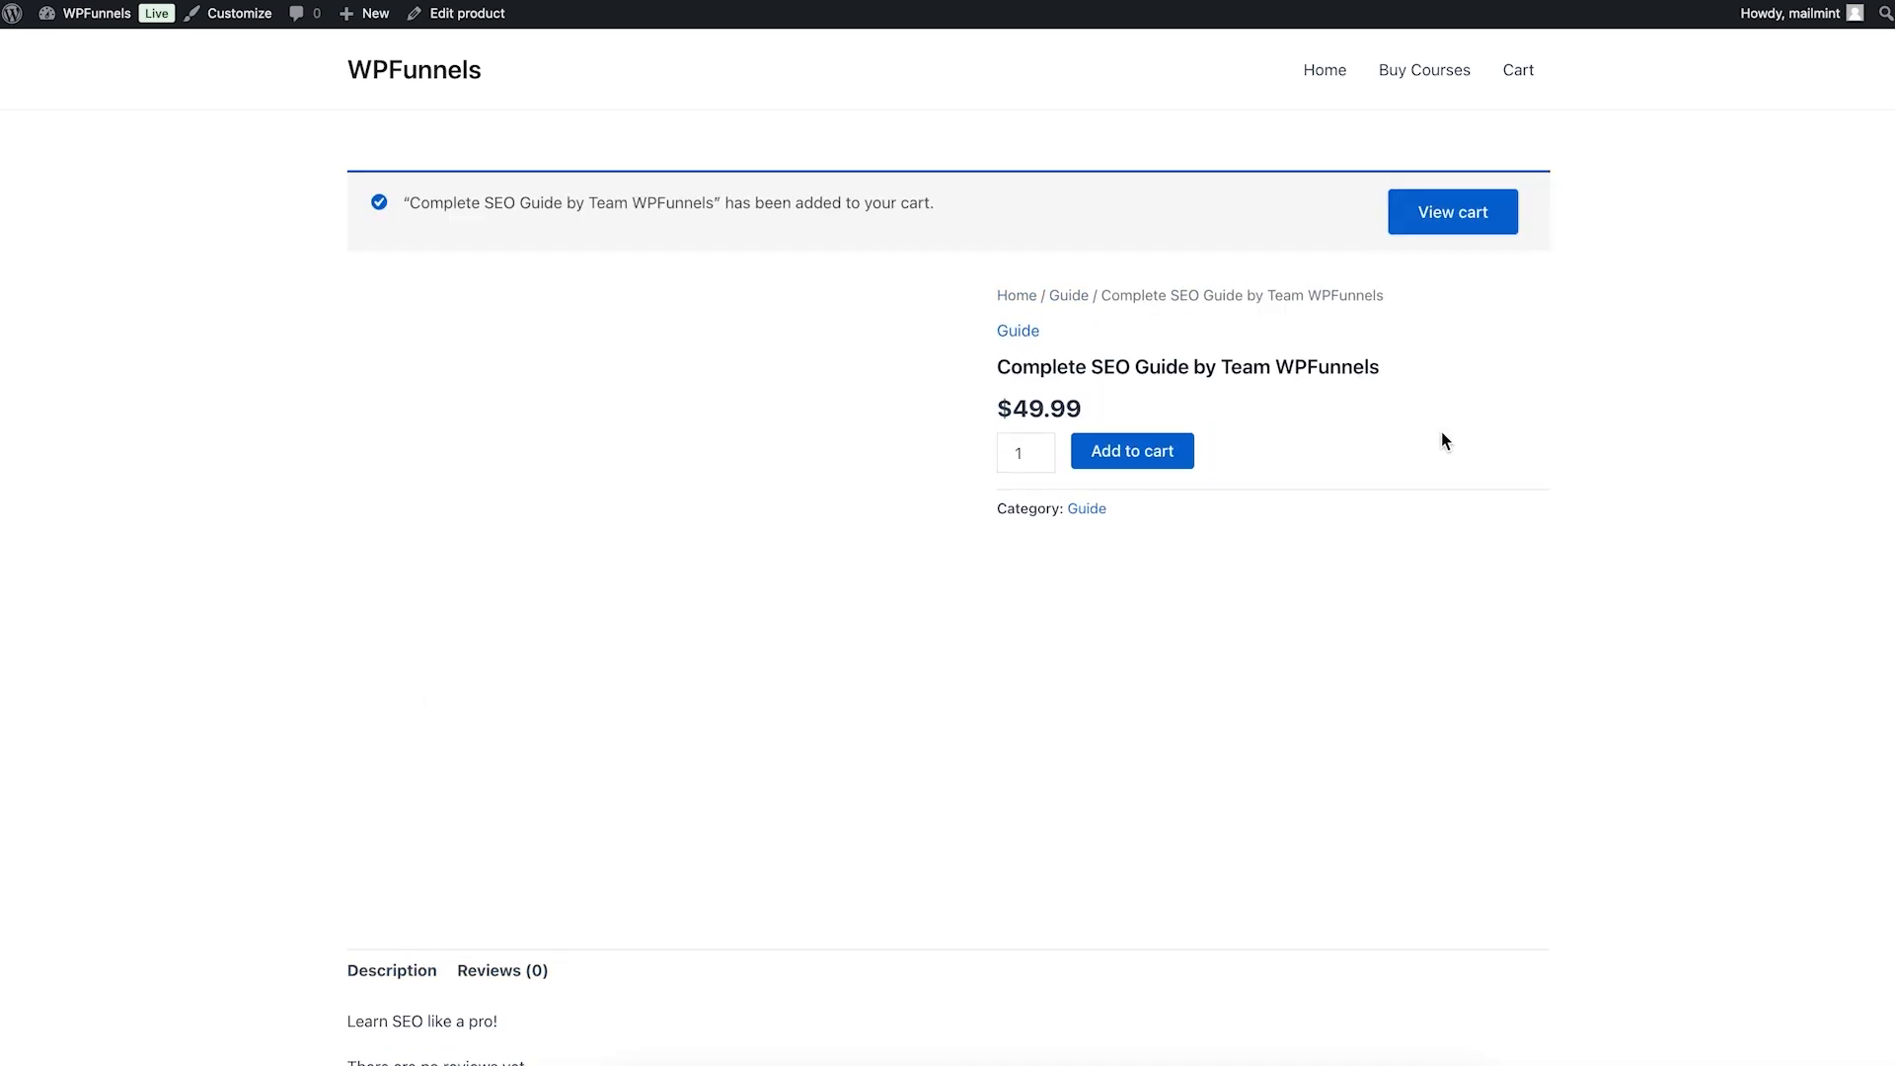
click(1451, 212)
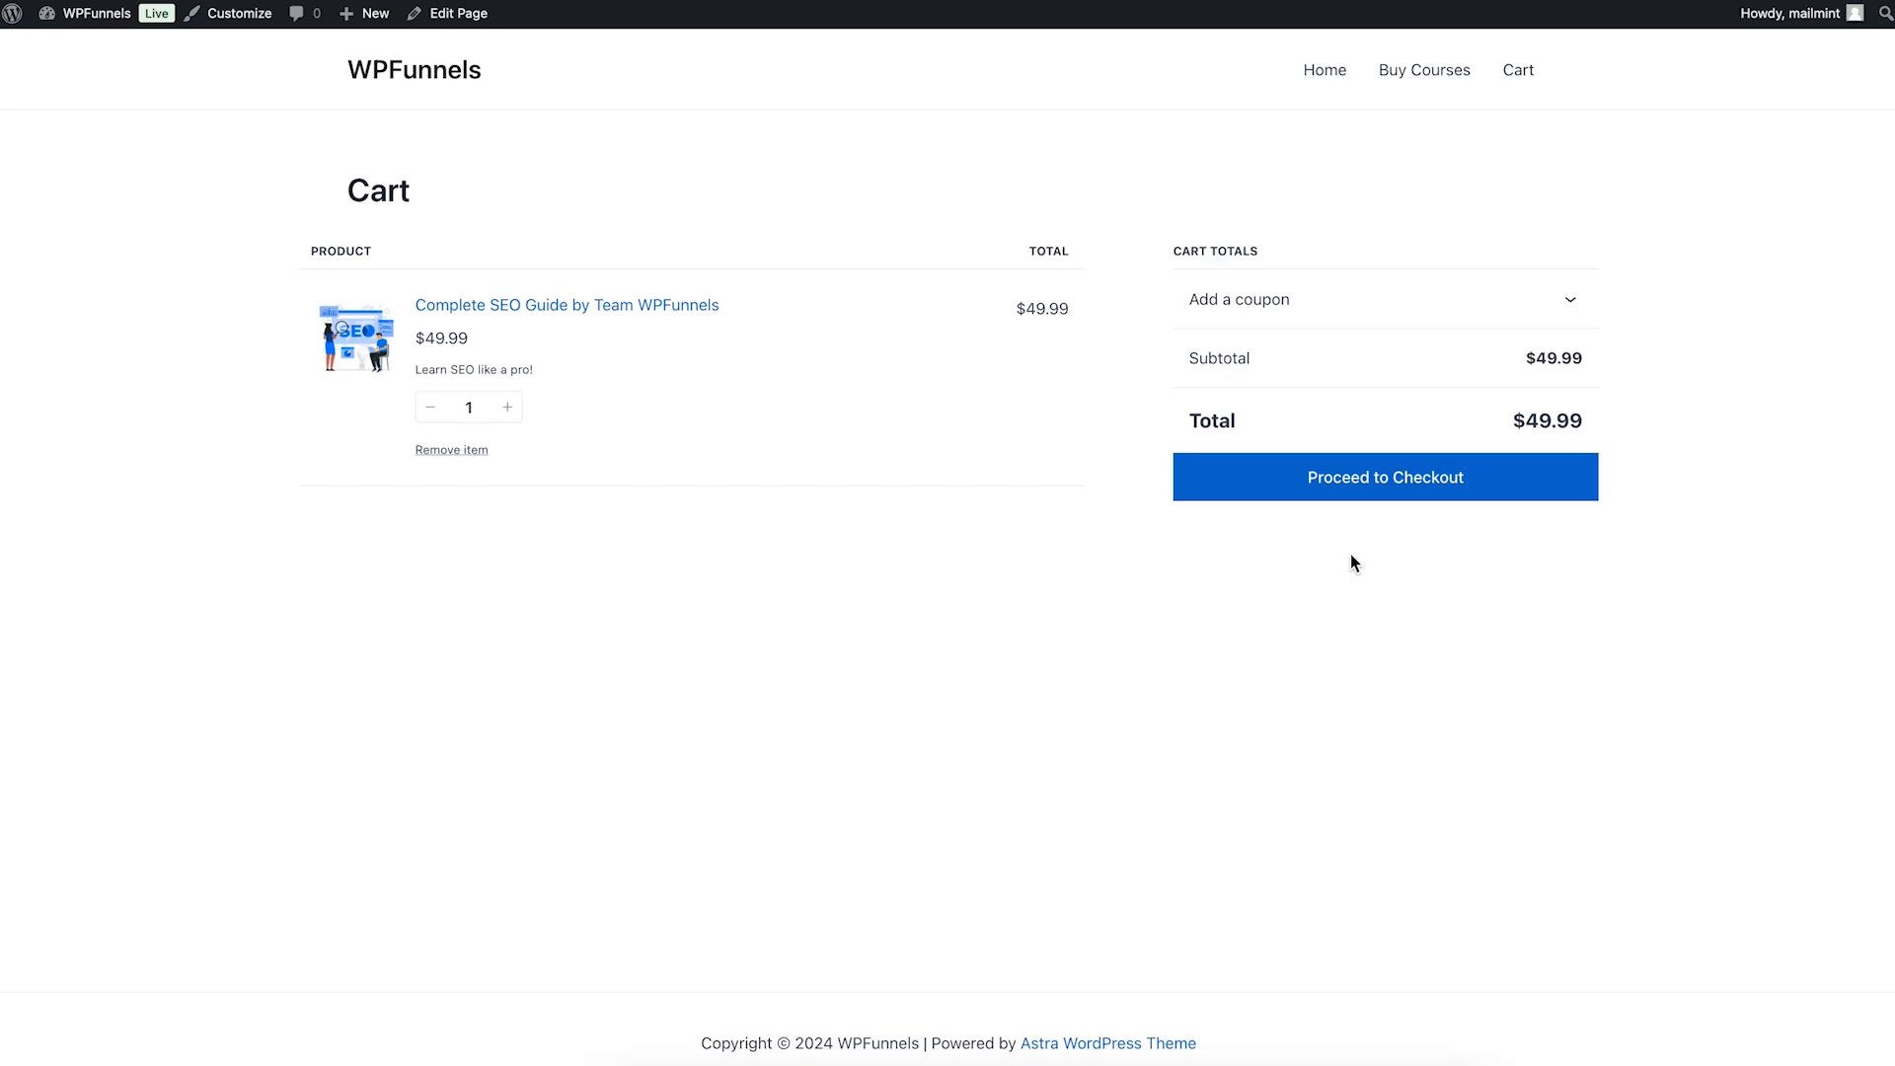
click(1374, 478)
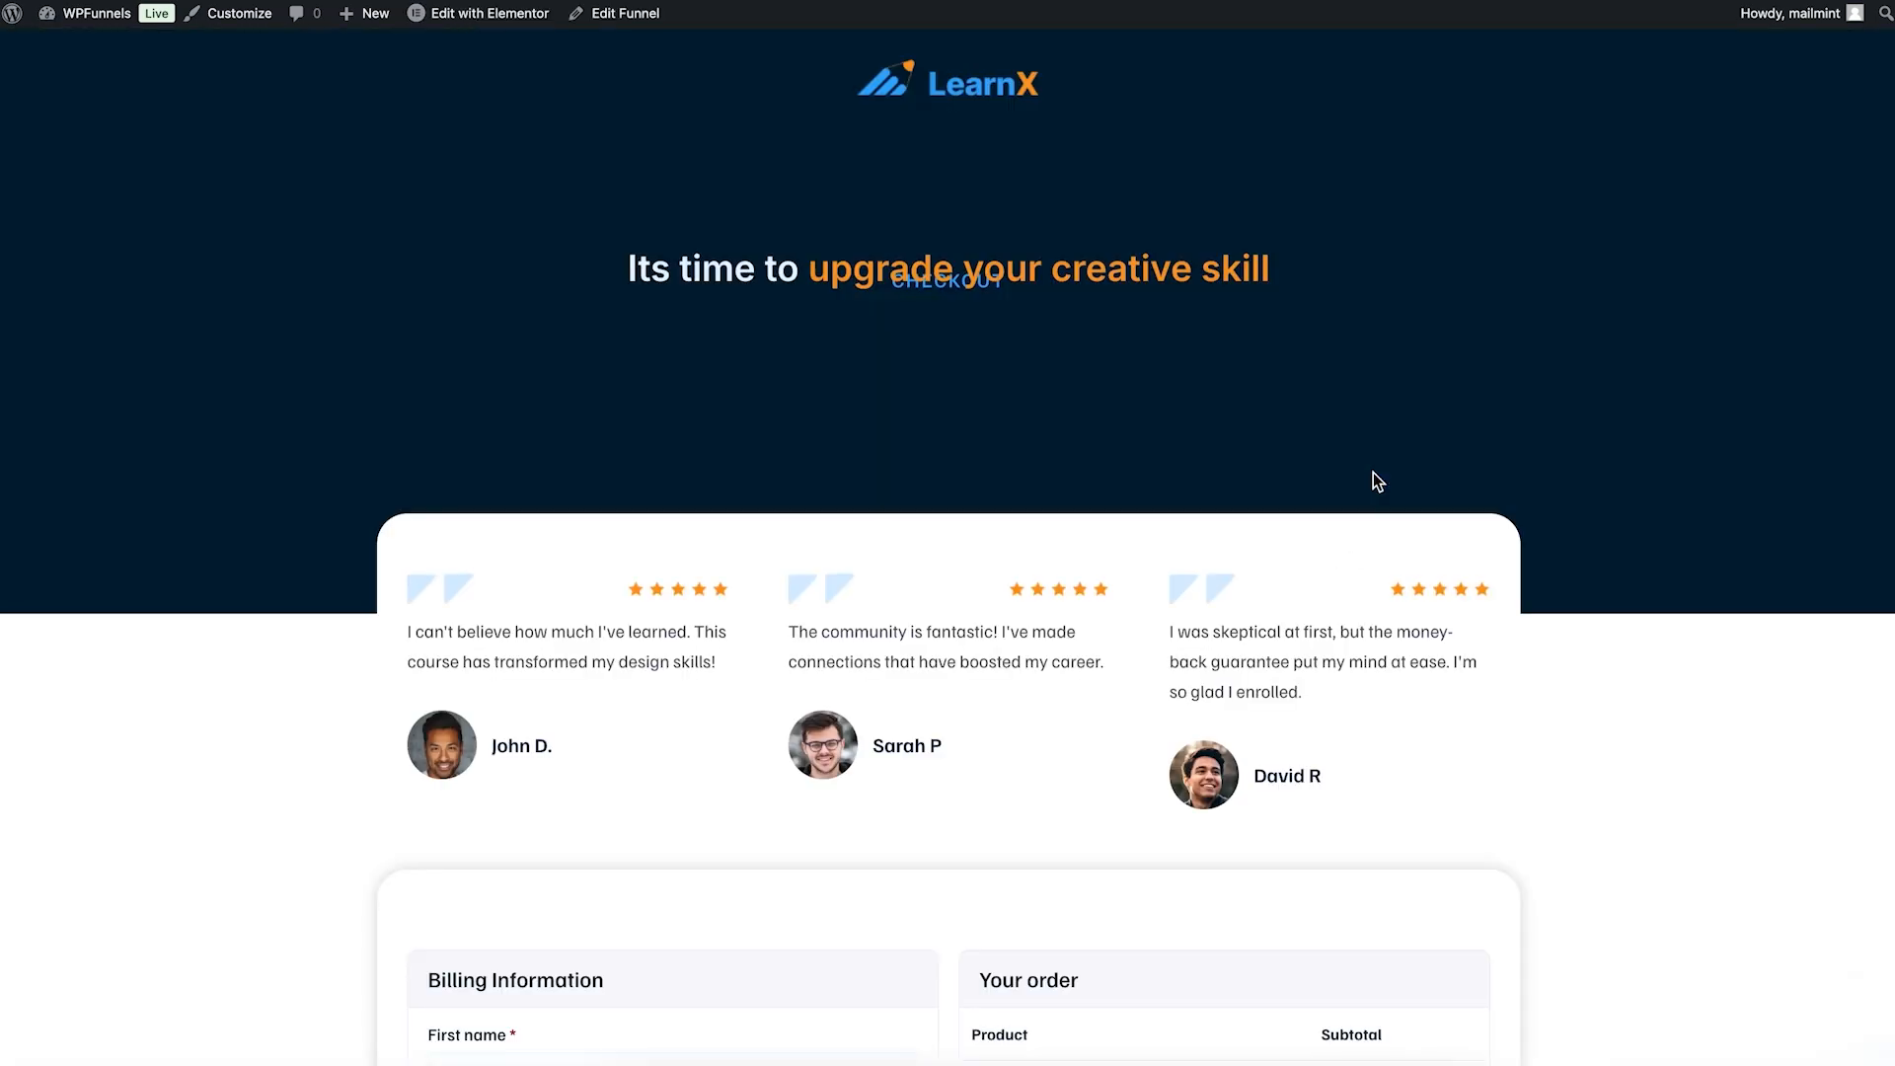
Step: Examine the custom funnel checkout page, checking its testimonials, billing fields, ordered course and payment section
scroll(1441, 478, down, 6)
scroll(1441, 478, up, 2)
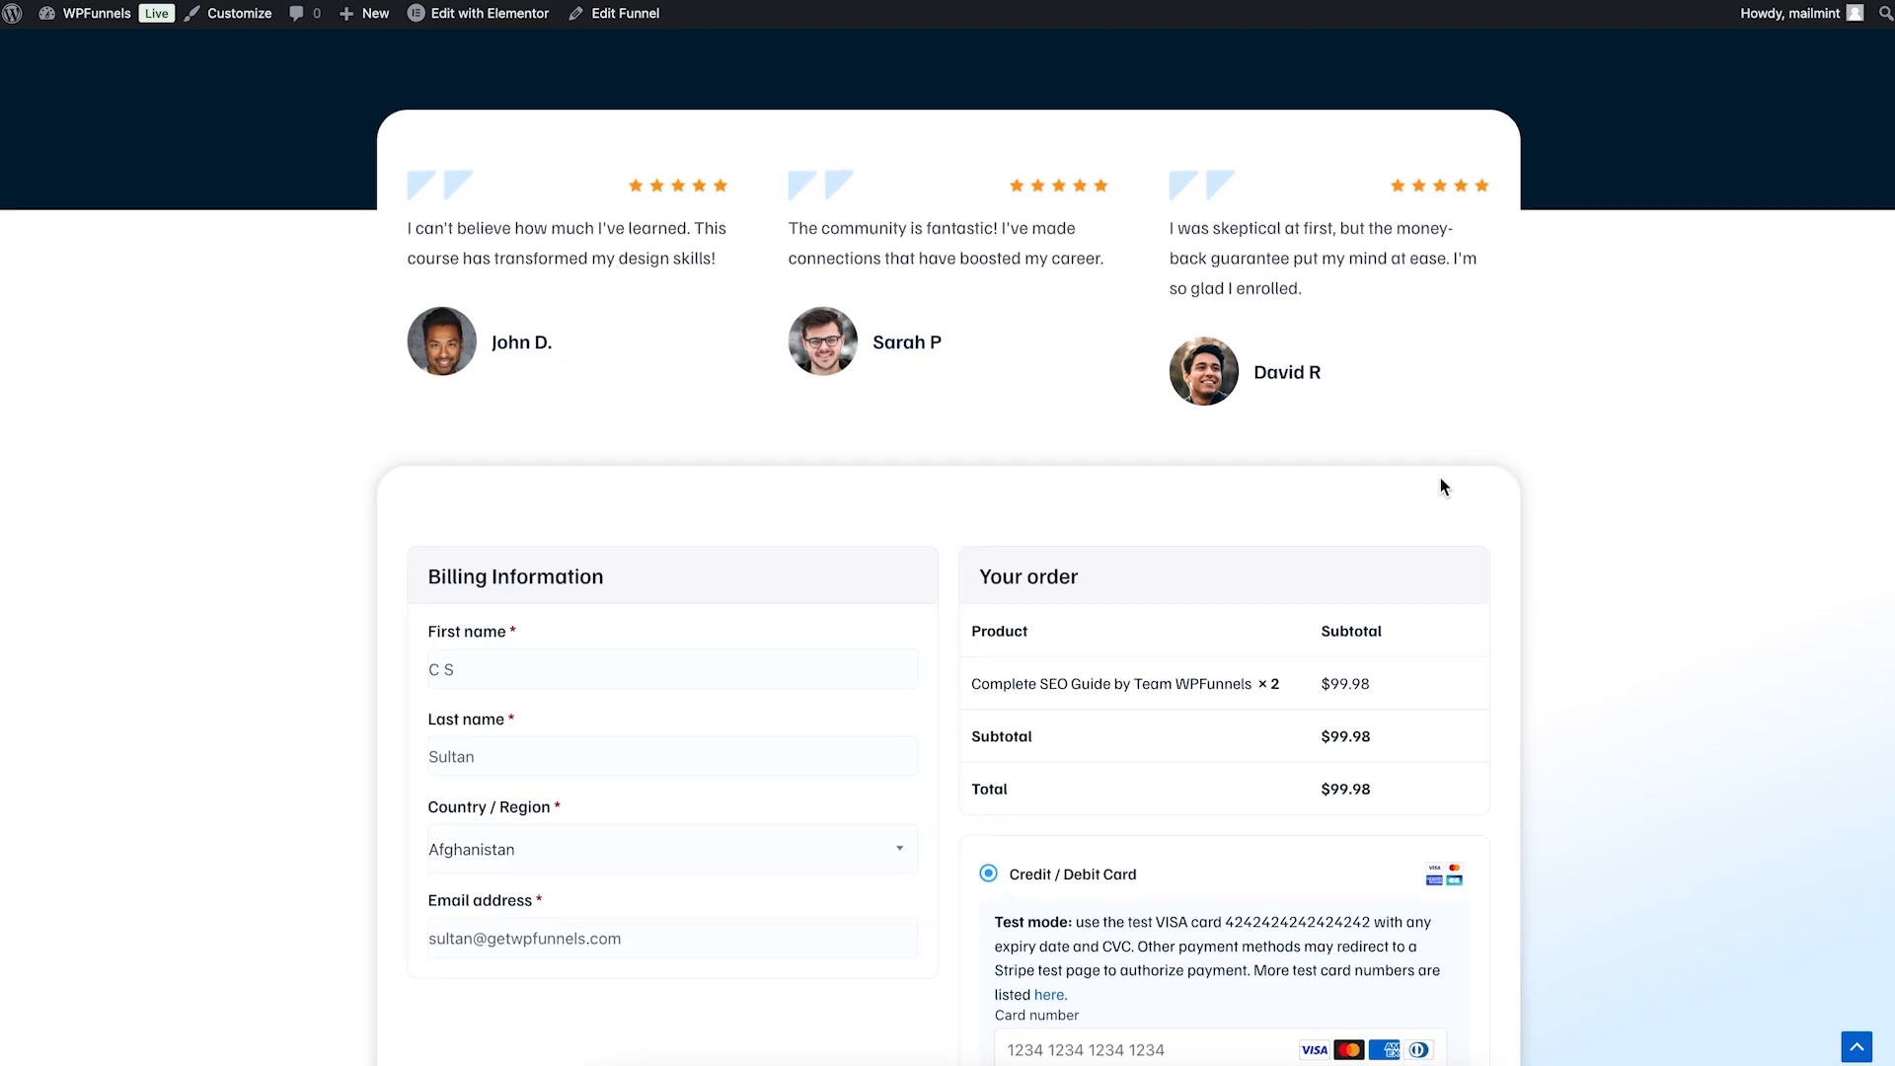
scroll(1441, 478, up, 3)
scroll(1441, 478, down, 6)
scroll(1449, 480, down, 1)
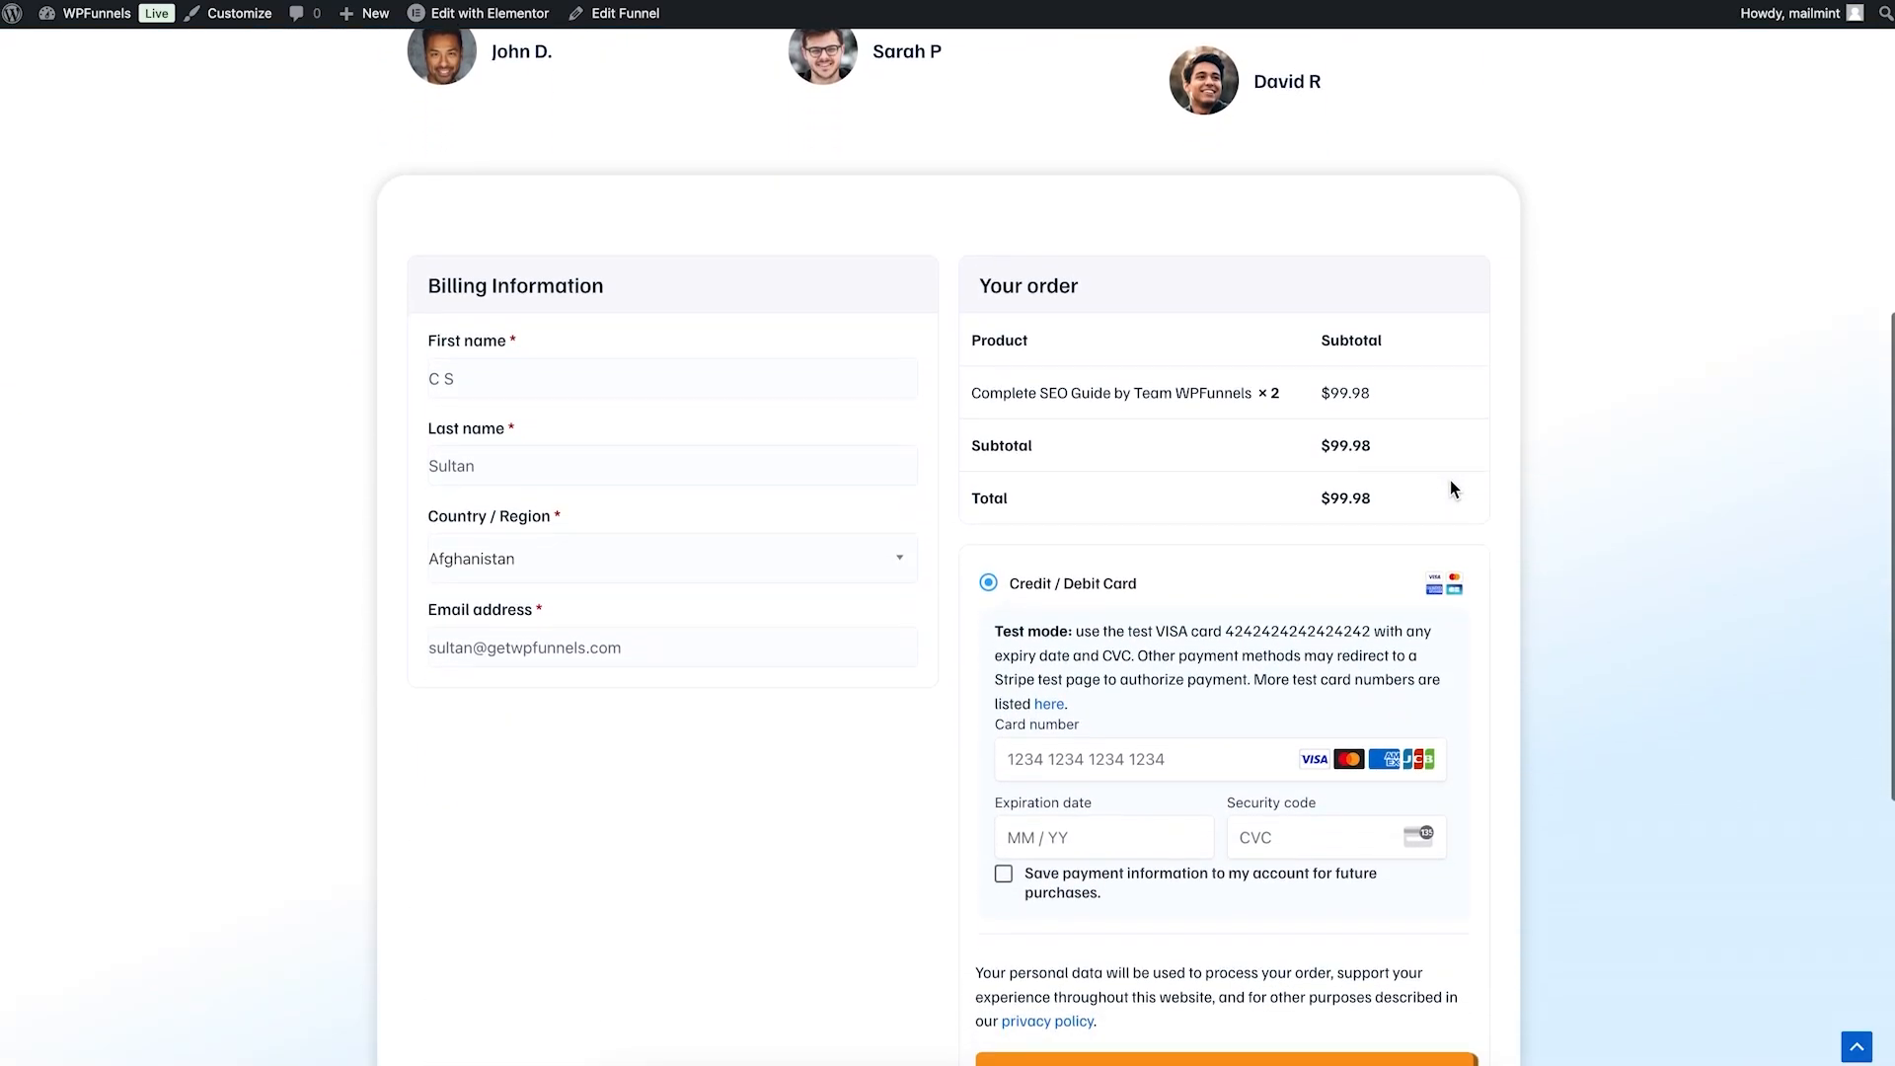
scroll(993, 472, down, 4)
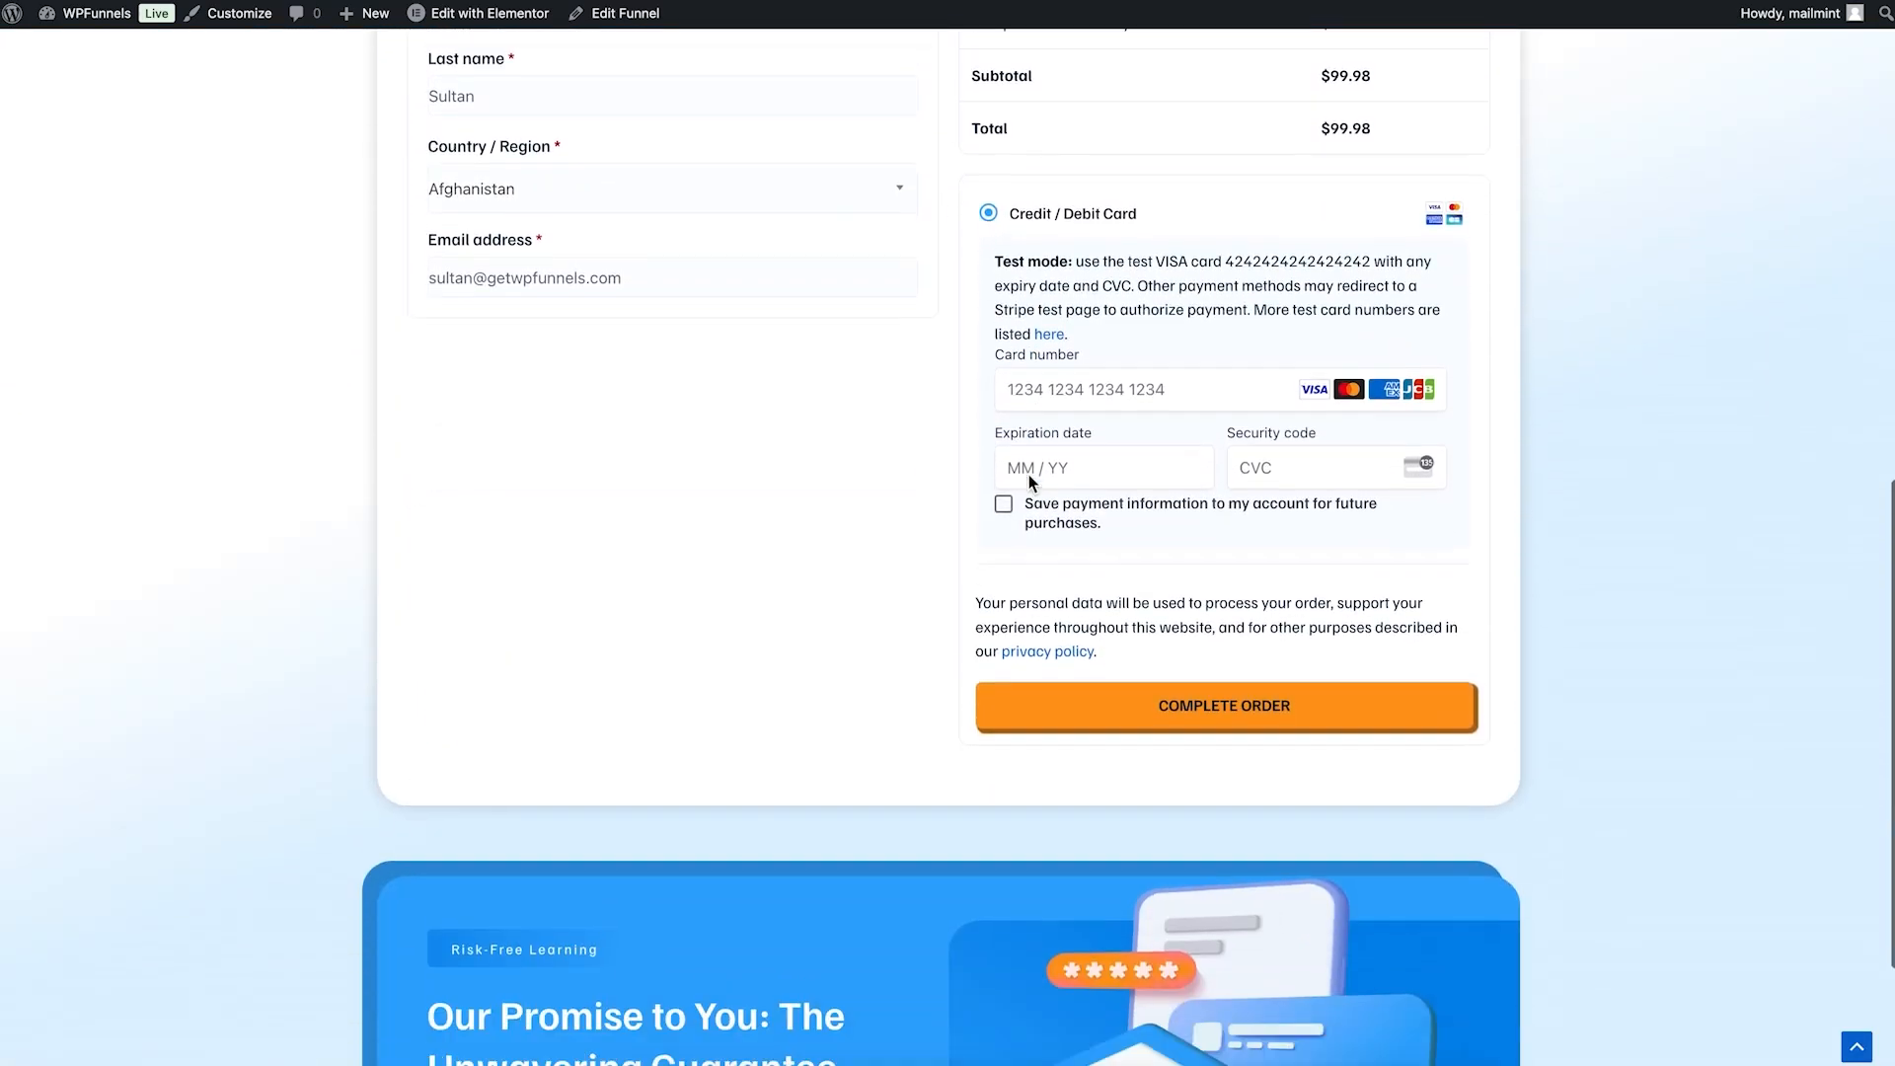
scroll(999, 414, up, 3)
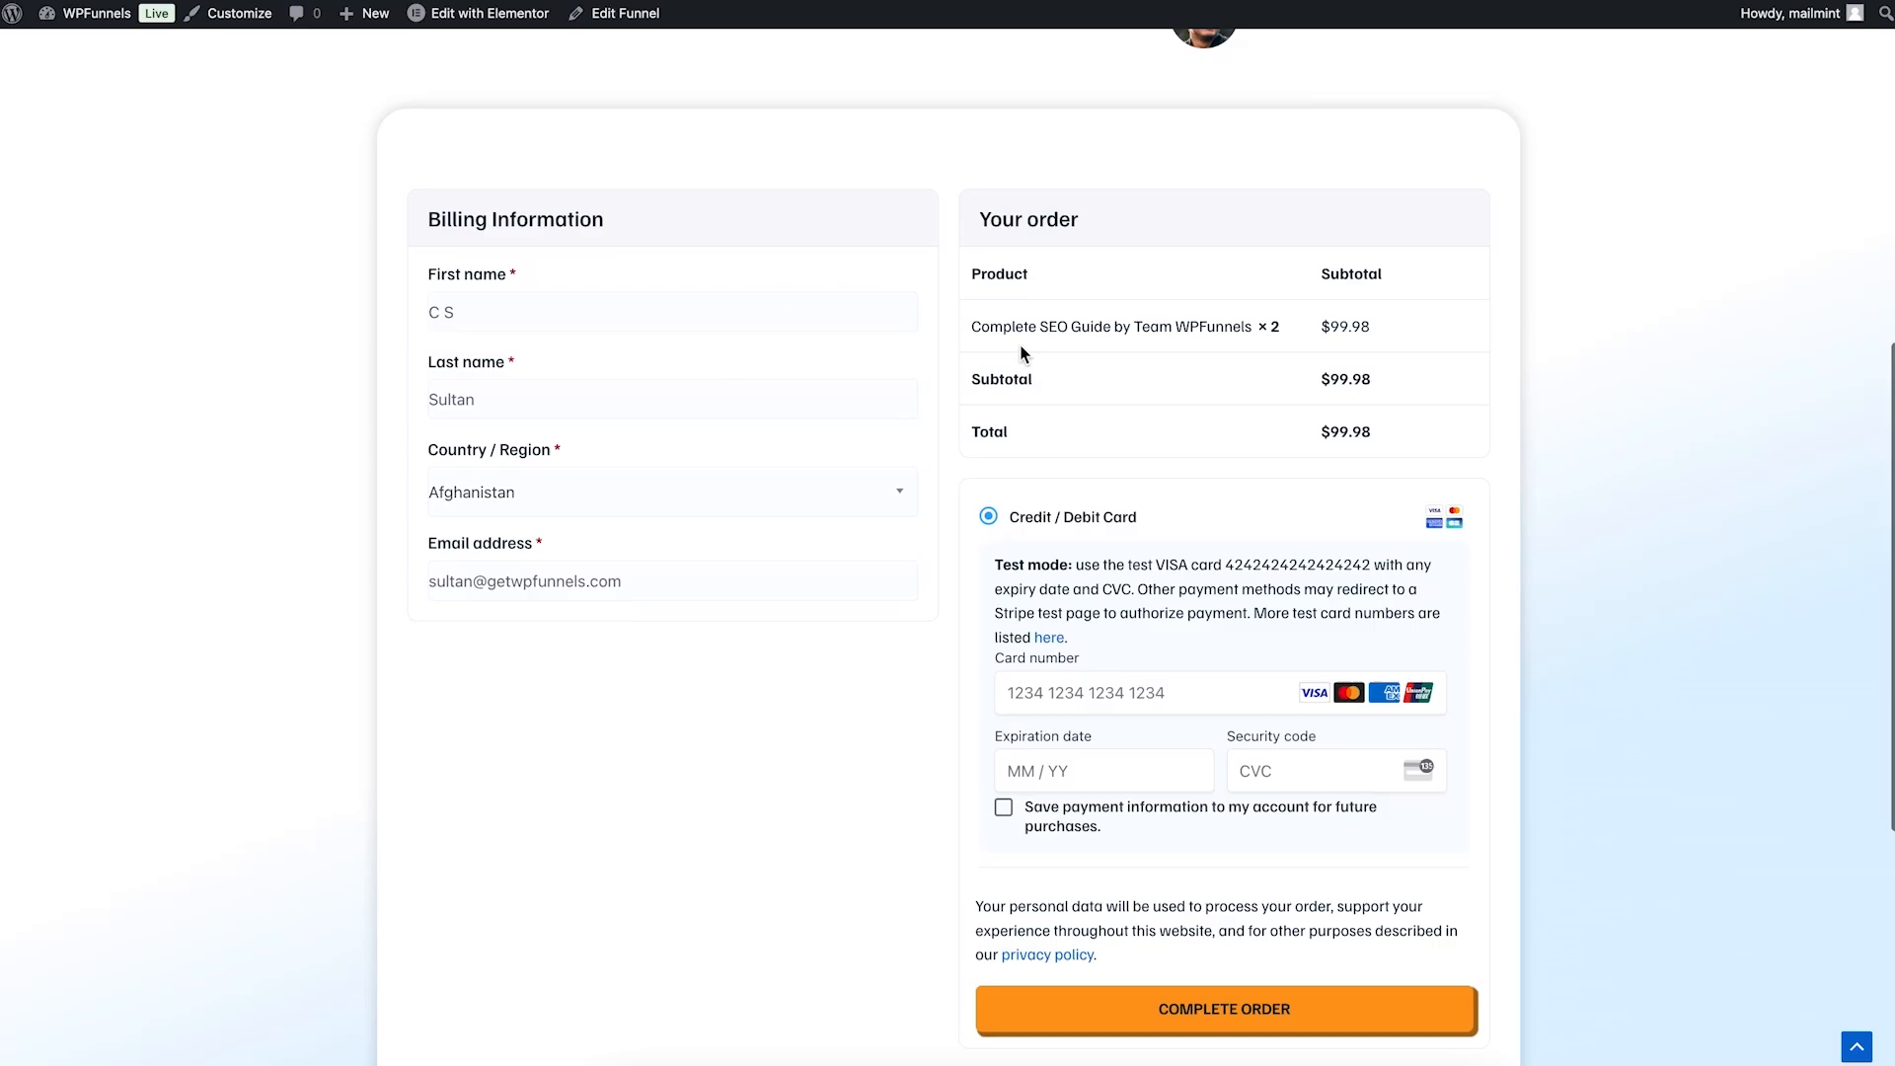
drag(971, 327, 1243, 326)
click(1587, 368)
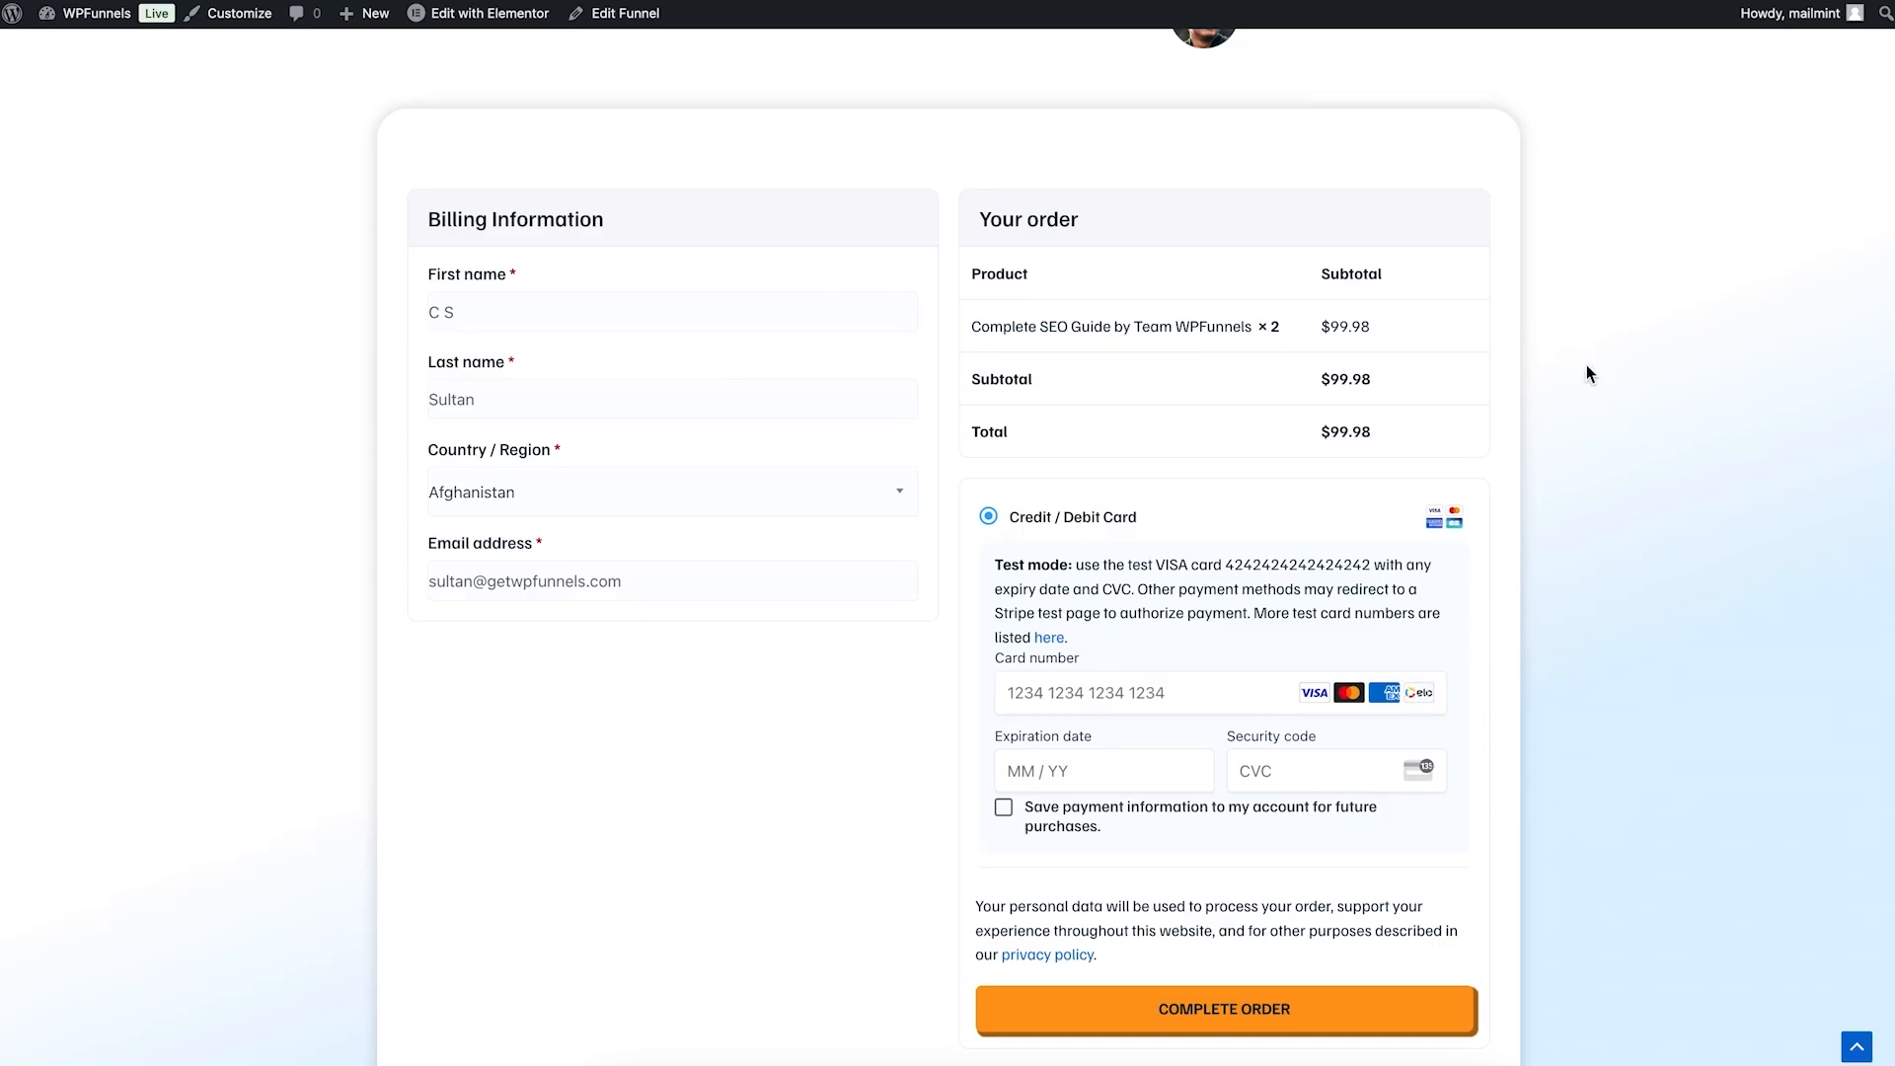
scroll(1586, 368, up, 8)
scroll(1590, 373, down, 3)
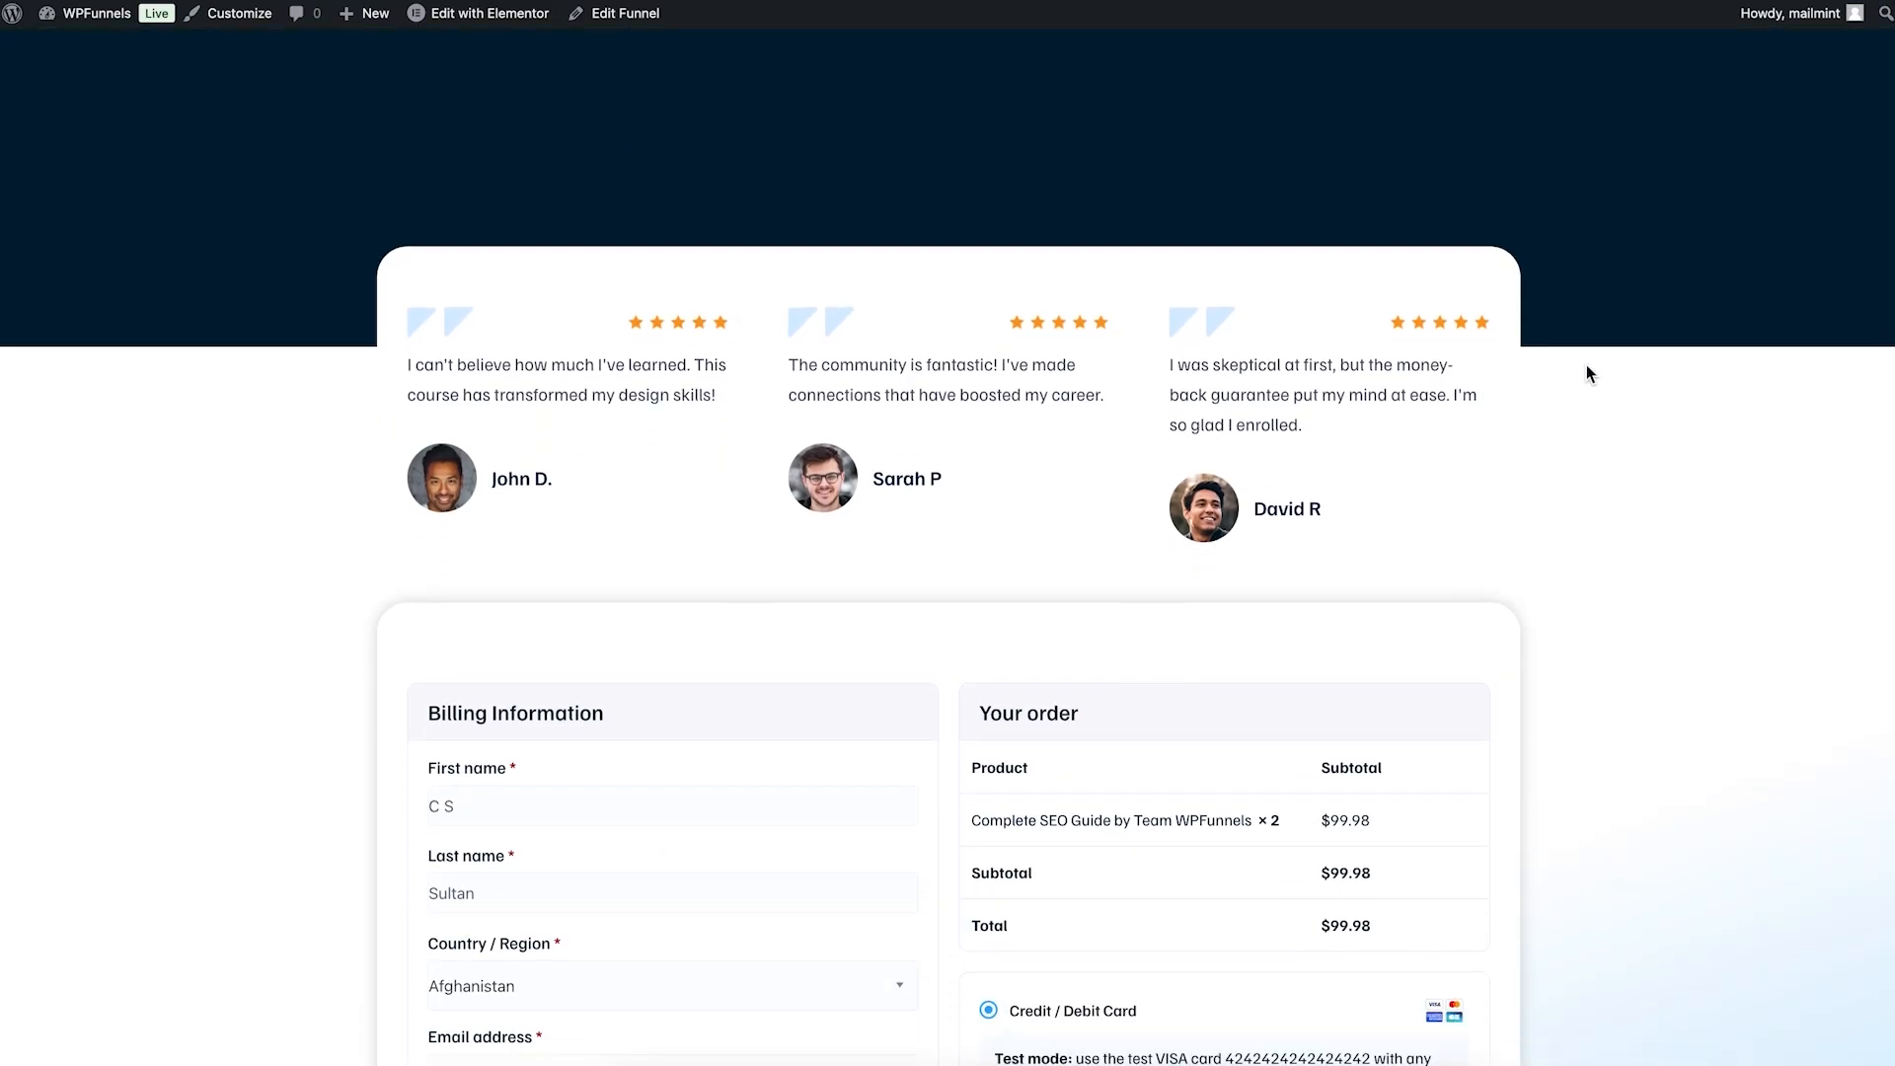
scroll(1587, 371, down, 3)
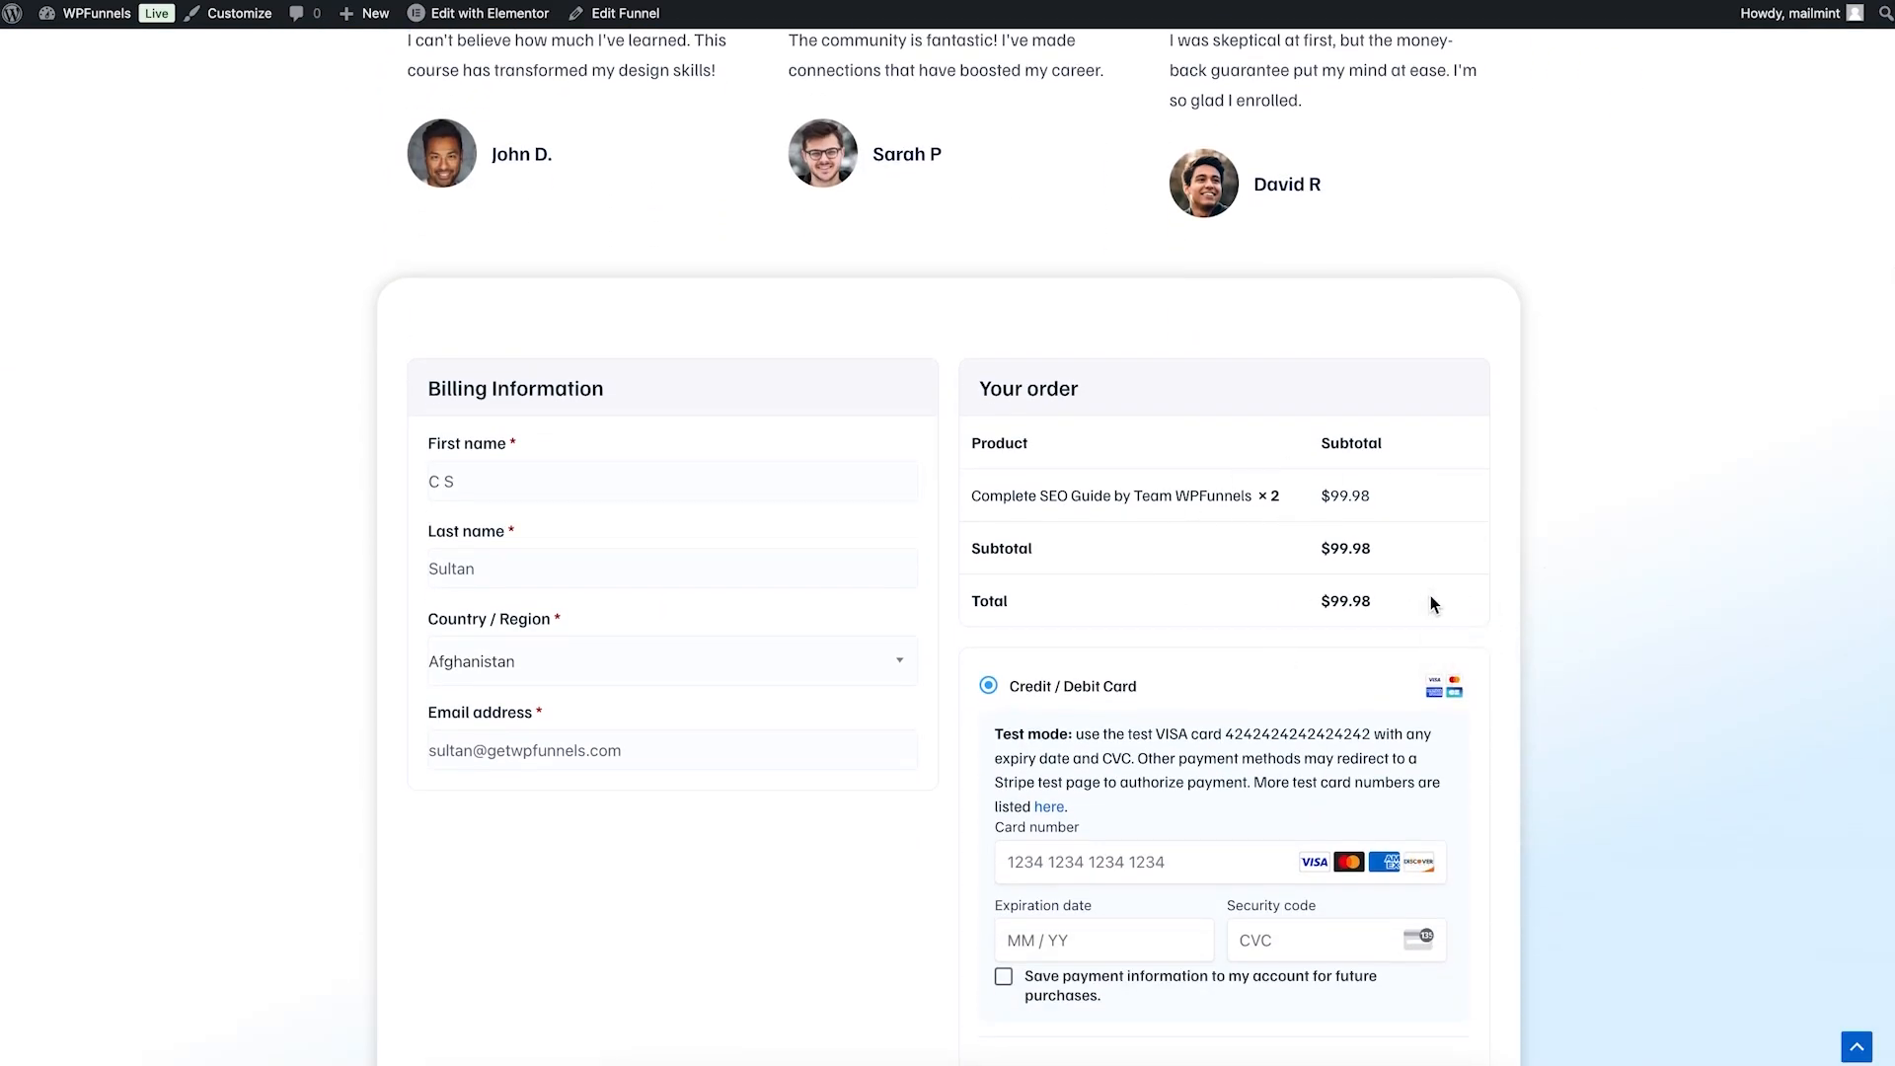
scroll(1412, 493, up, 2)
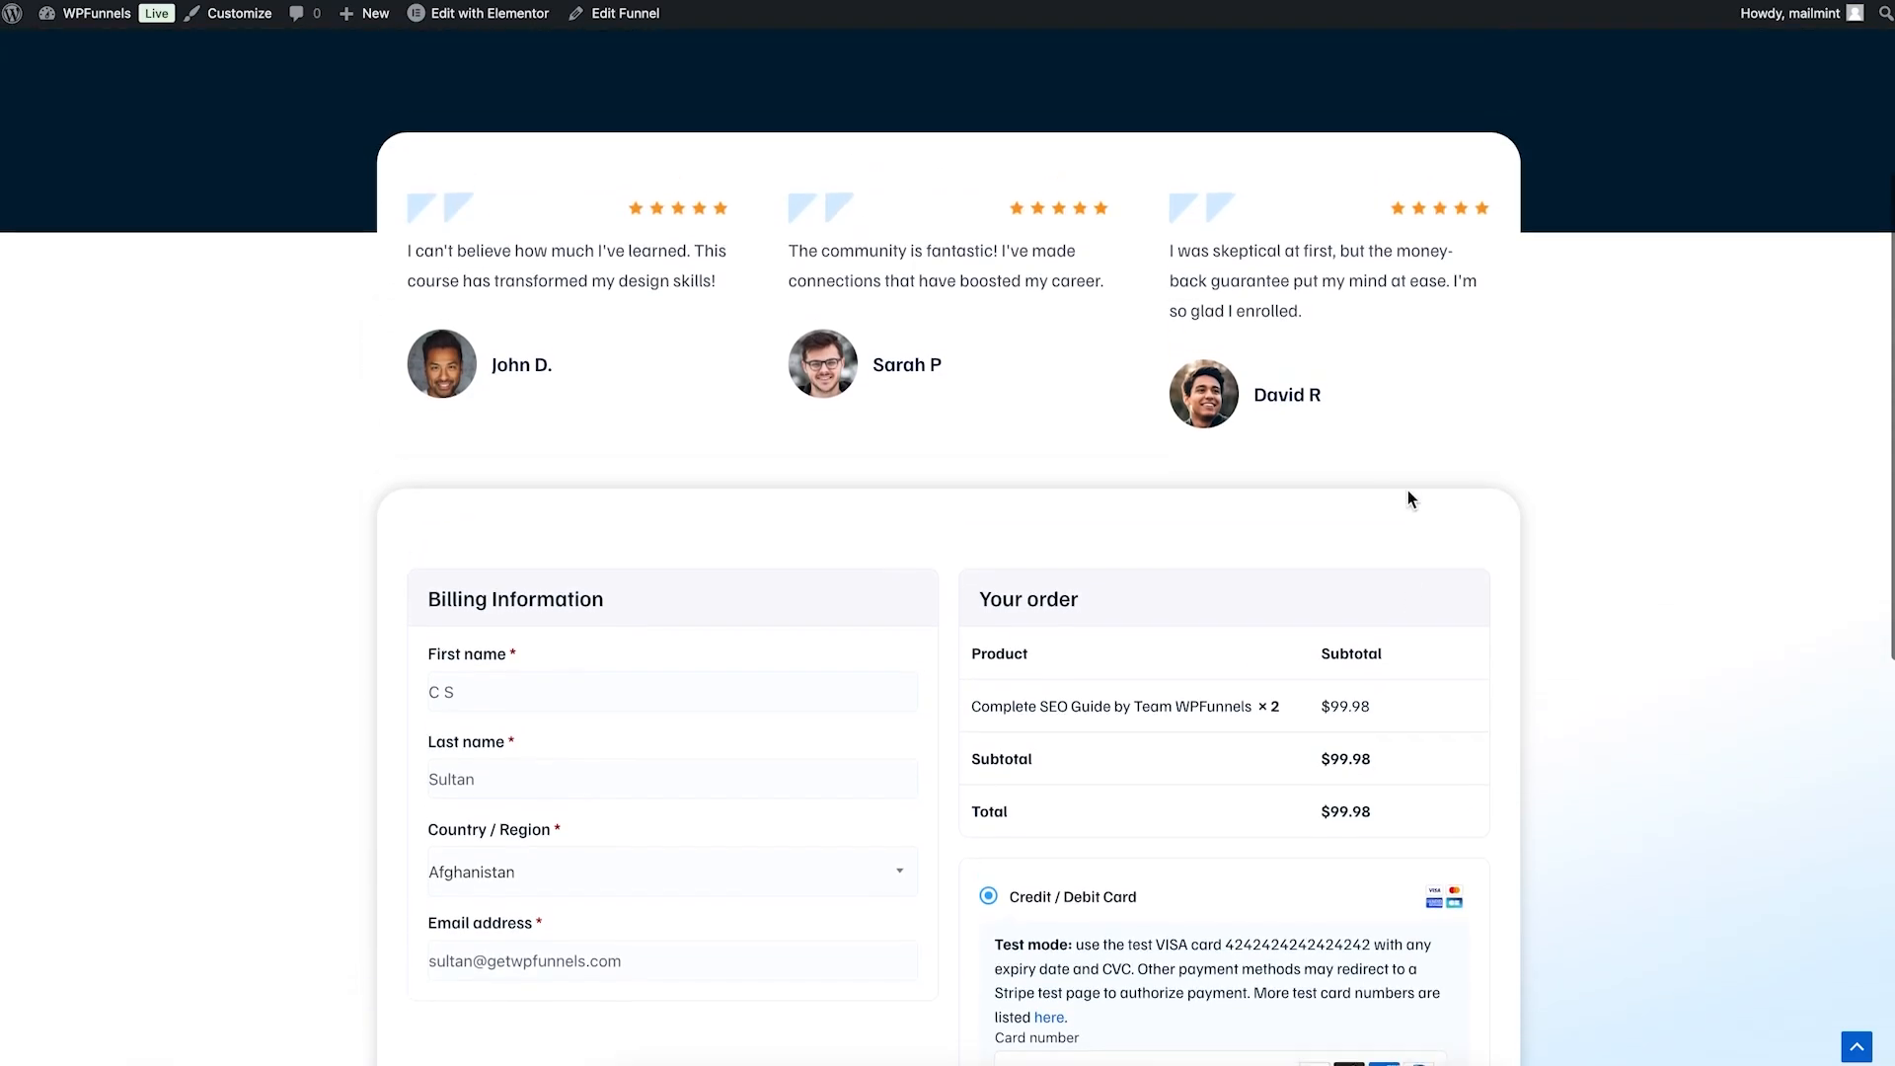
scroll(1409, 497, up, 1)
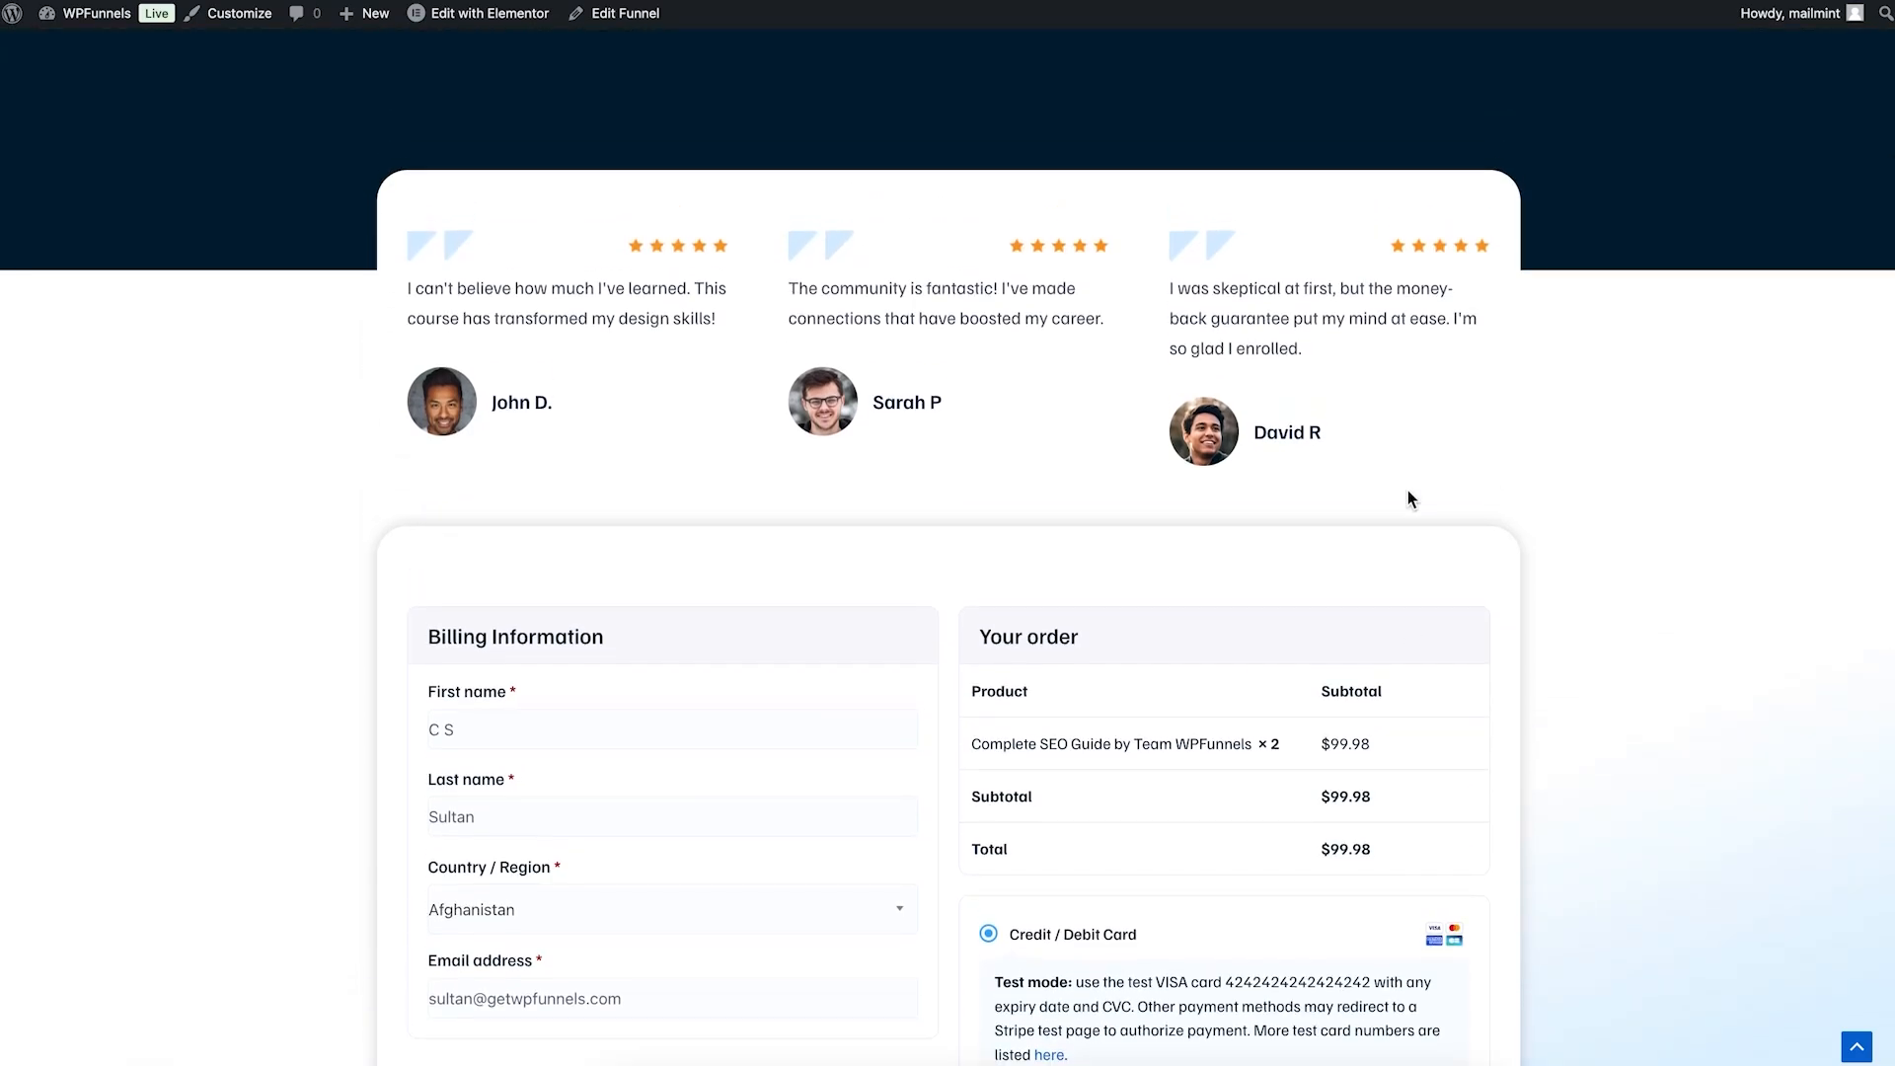